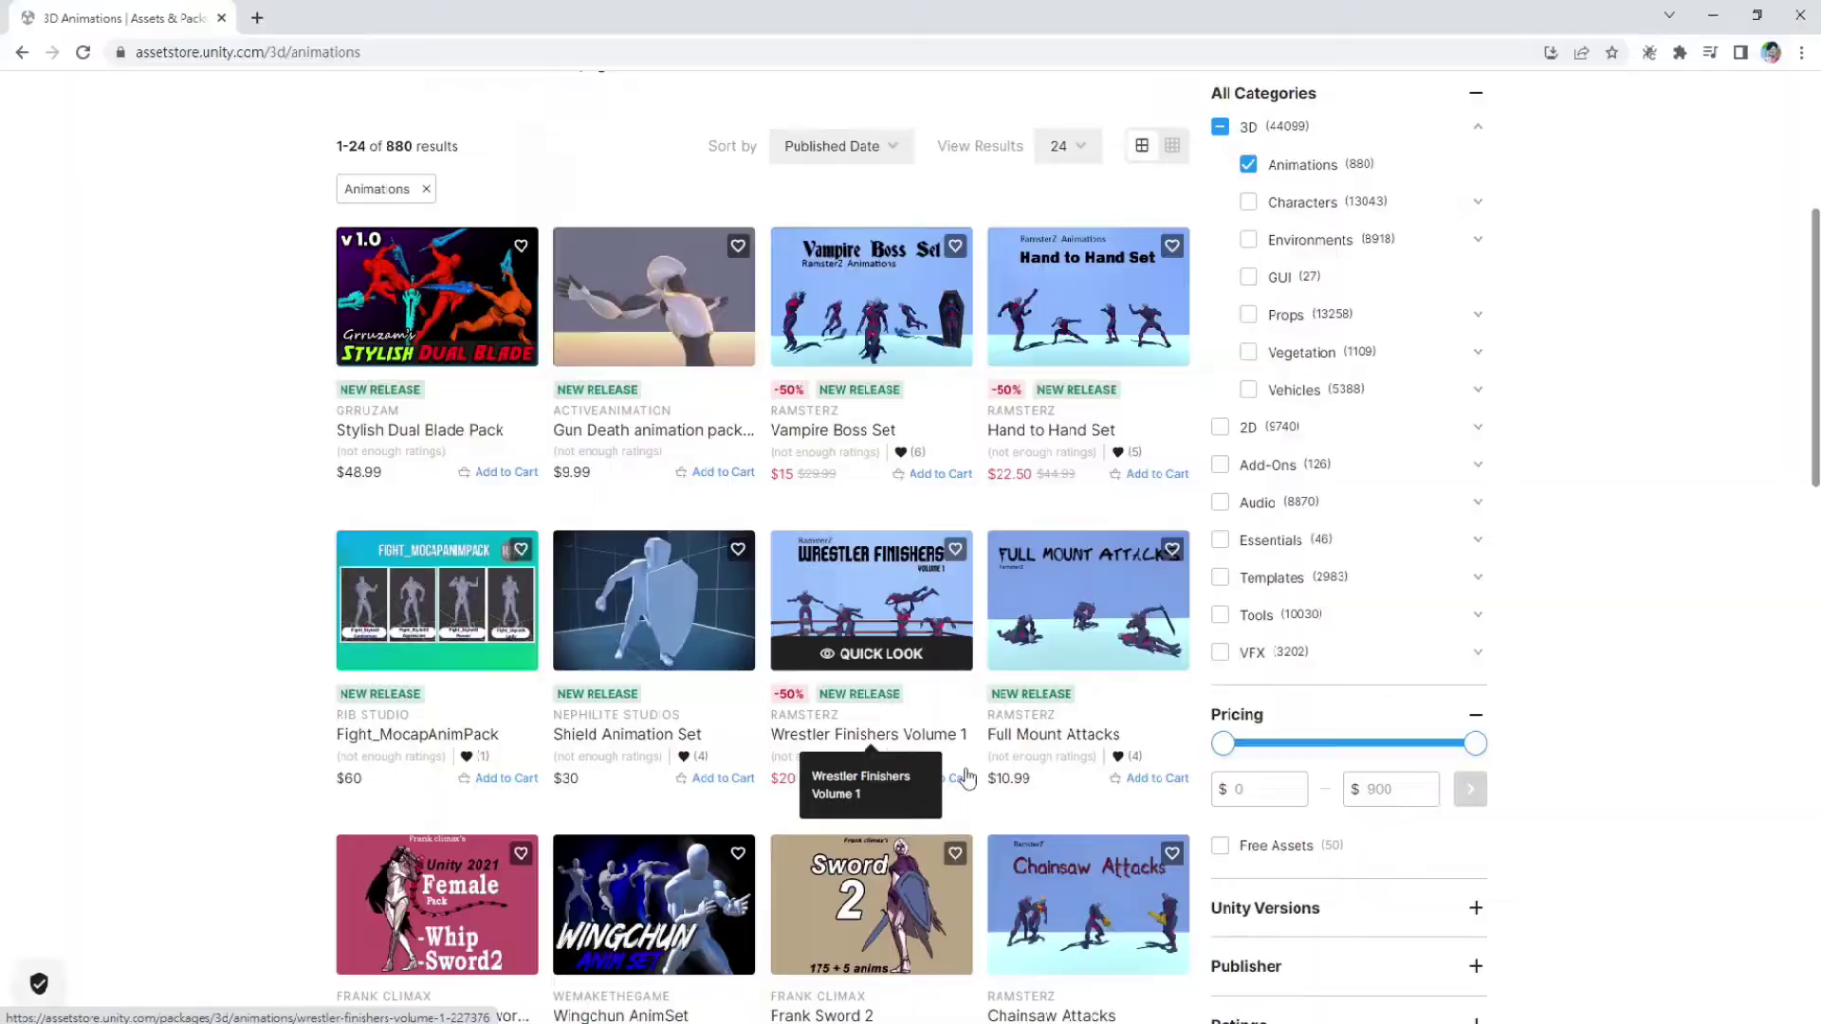
Search the Asset Store for 'rpg' and scroll through the results
{"action": "scroll", "coordinate": [1172, 776], "scroll_direction": "down", "scroll_amount": 7}
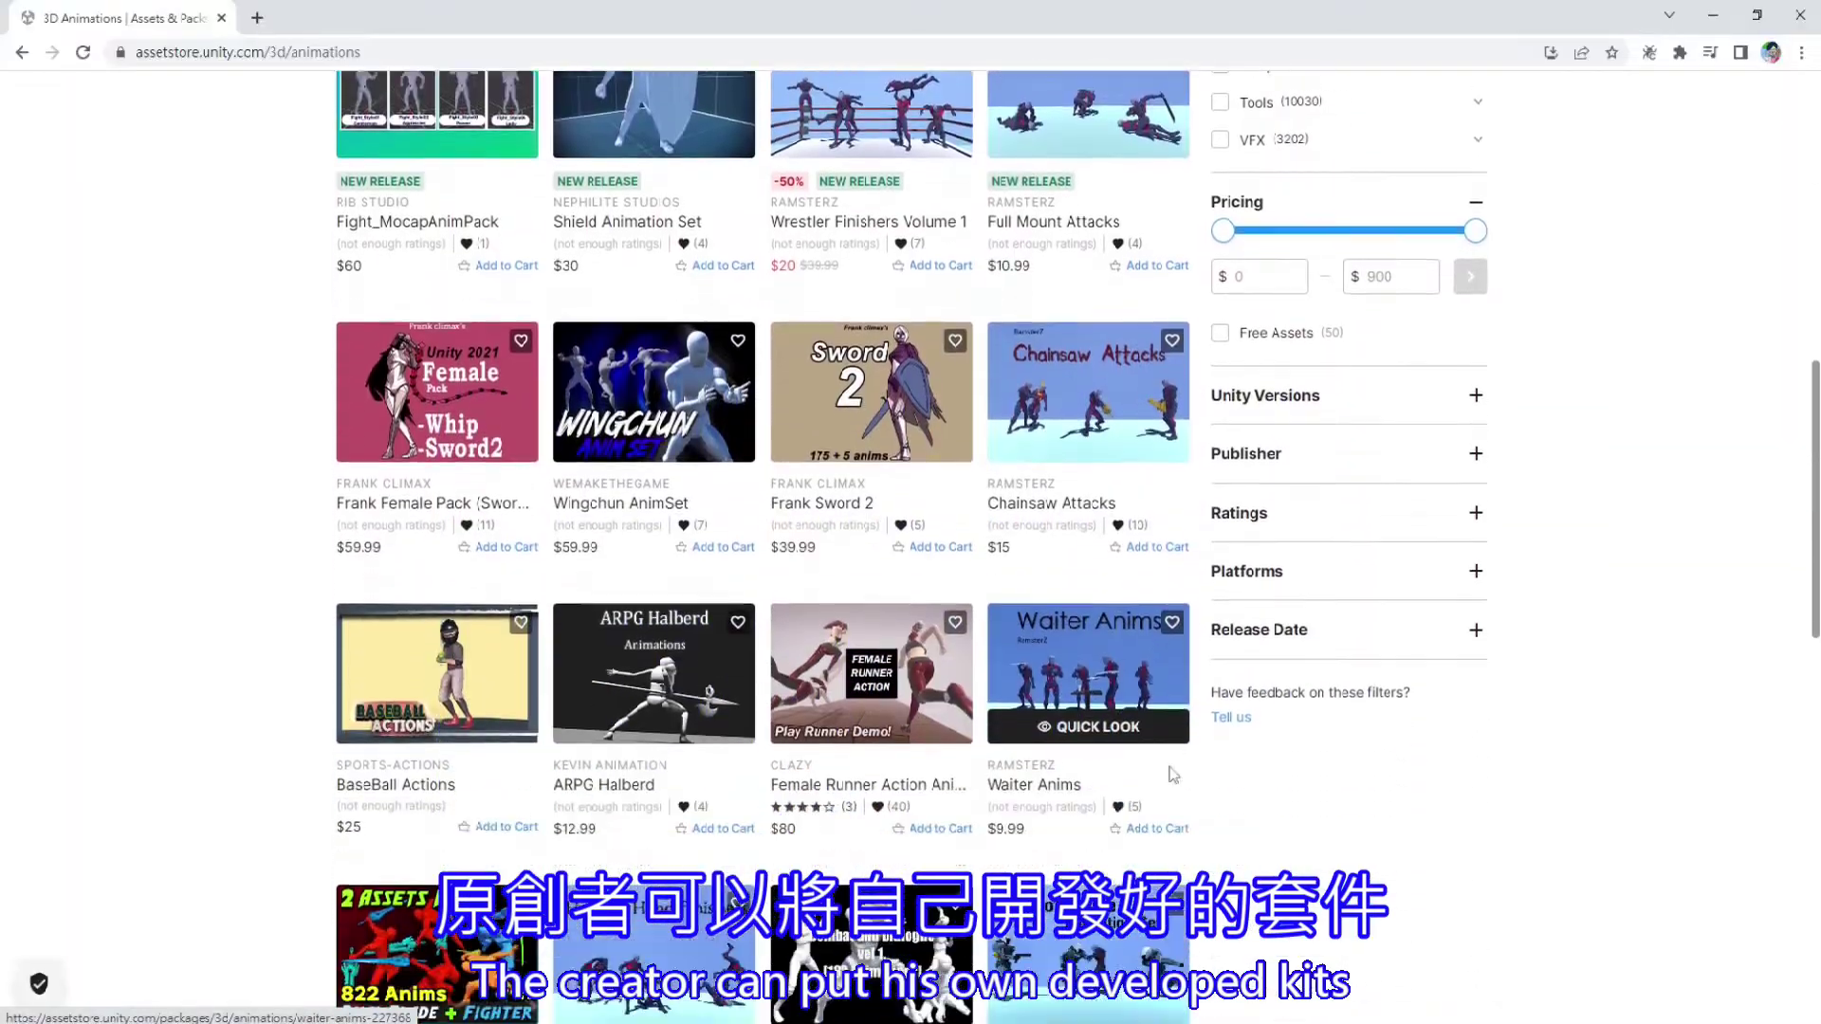
{"action": "scroll", "coordinate": [1172, 776], "scroll_direction": "down", "scroll_amount": 4}
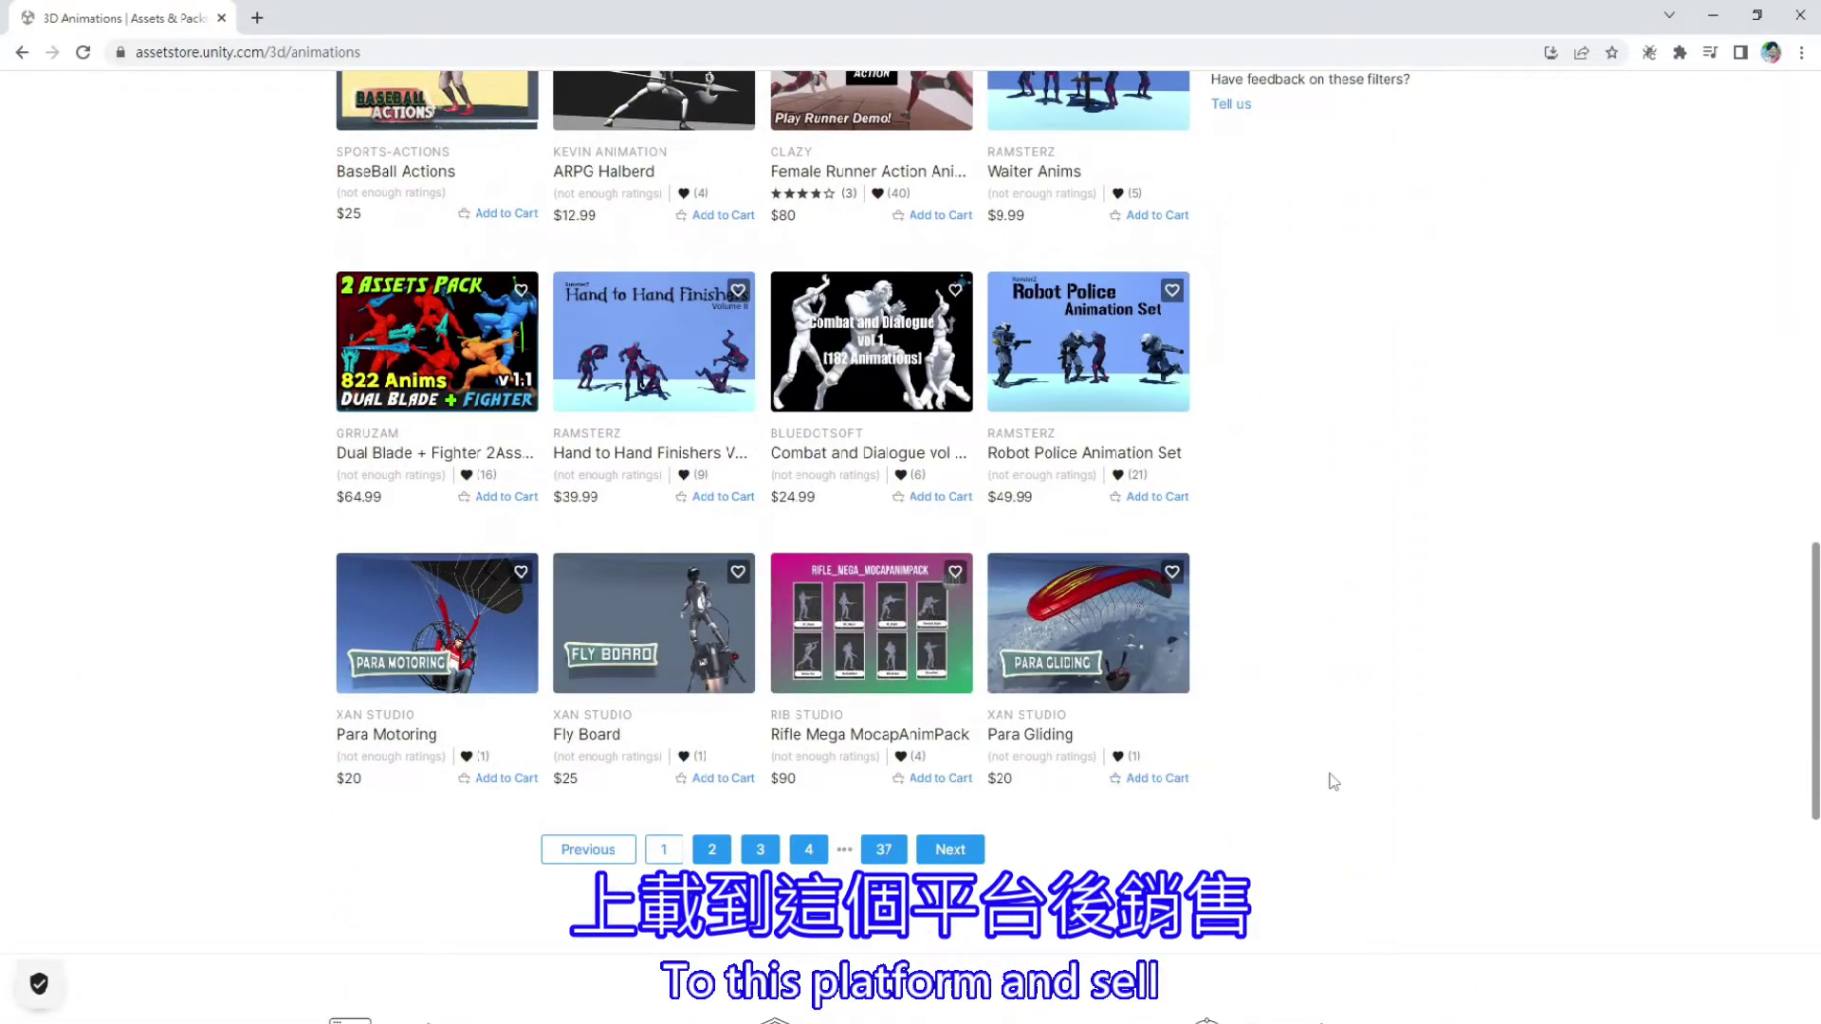
{"action": "scroll", "coordinate": [1337, 786], "scroll_direction": "up", "scroll_amount": 15}
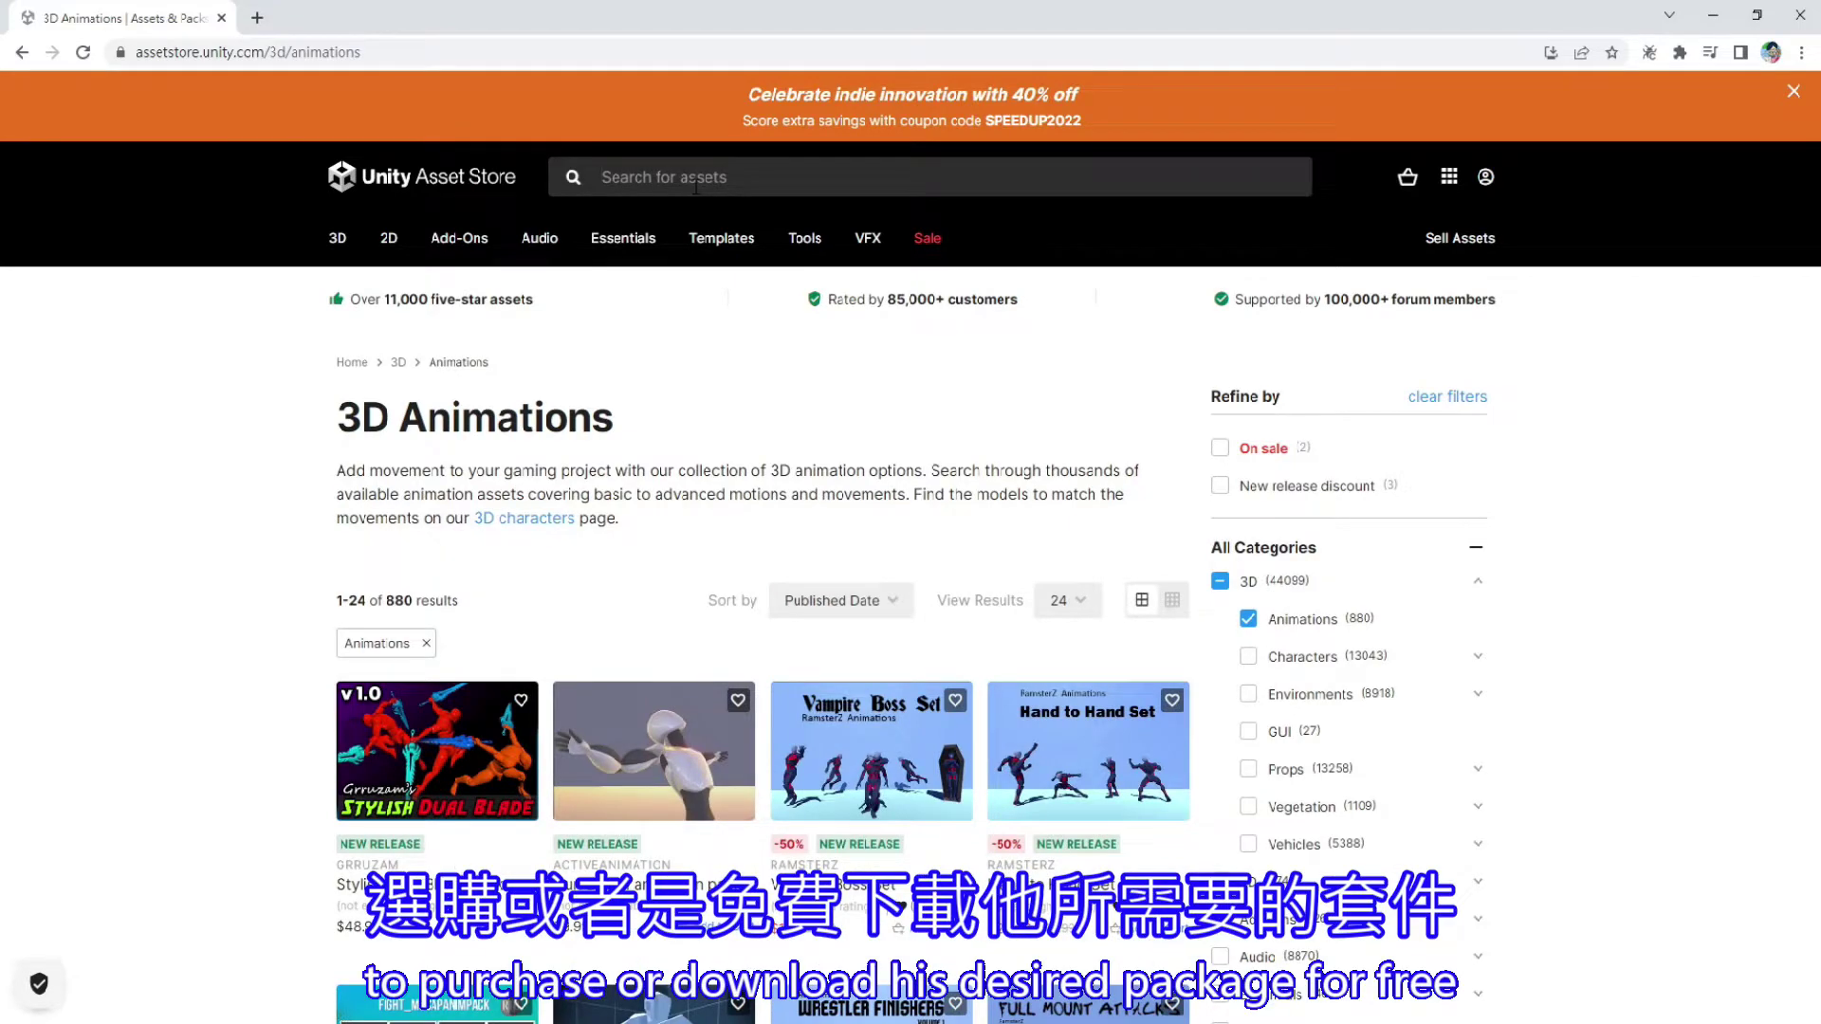
{"action": "type", "text": "rpg"}
{"action": "key", "text": "Return"}
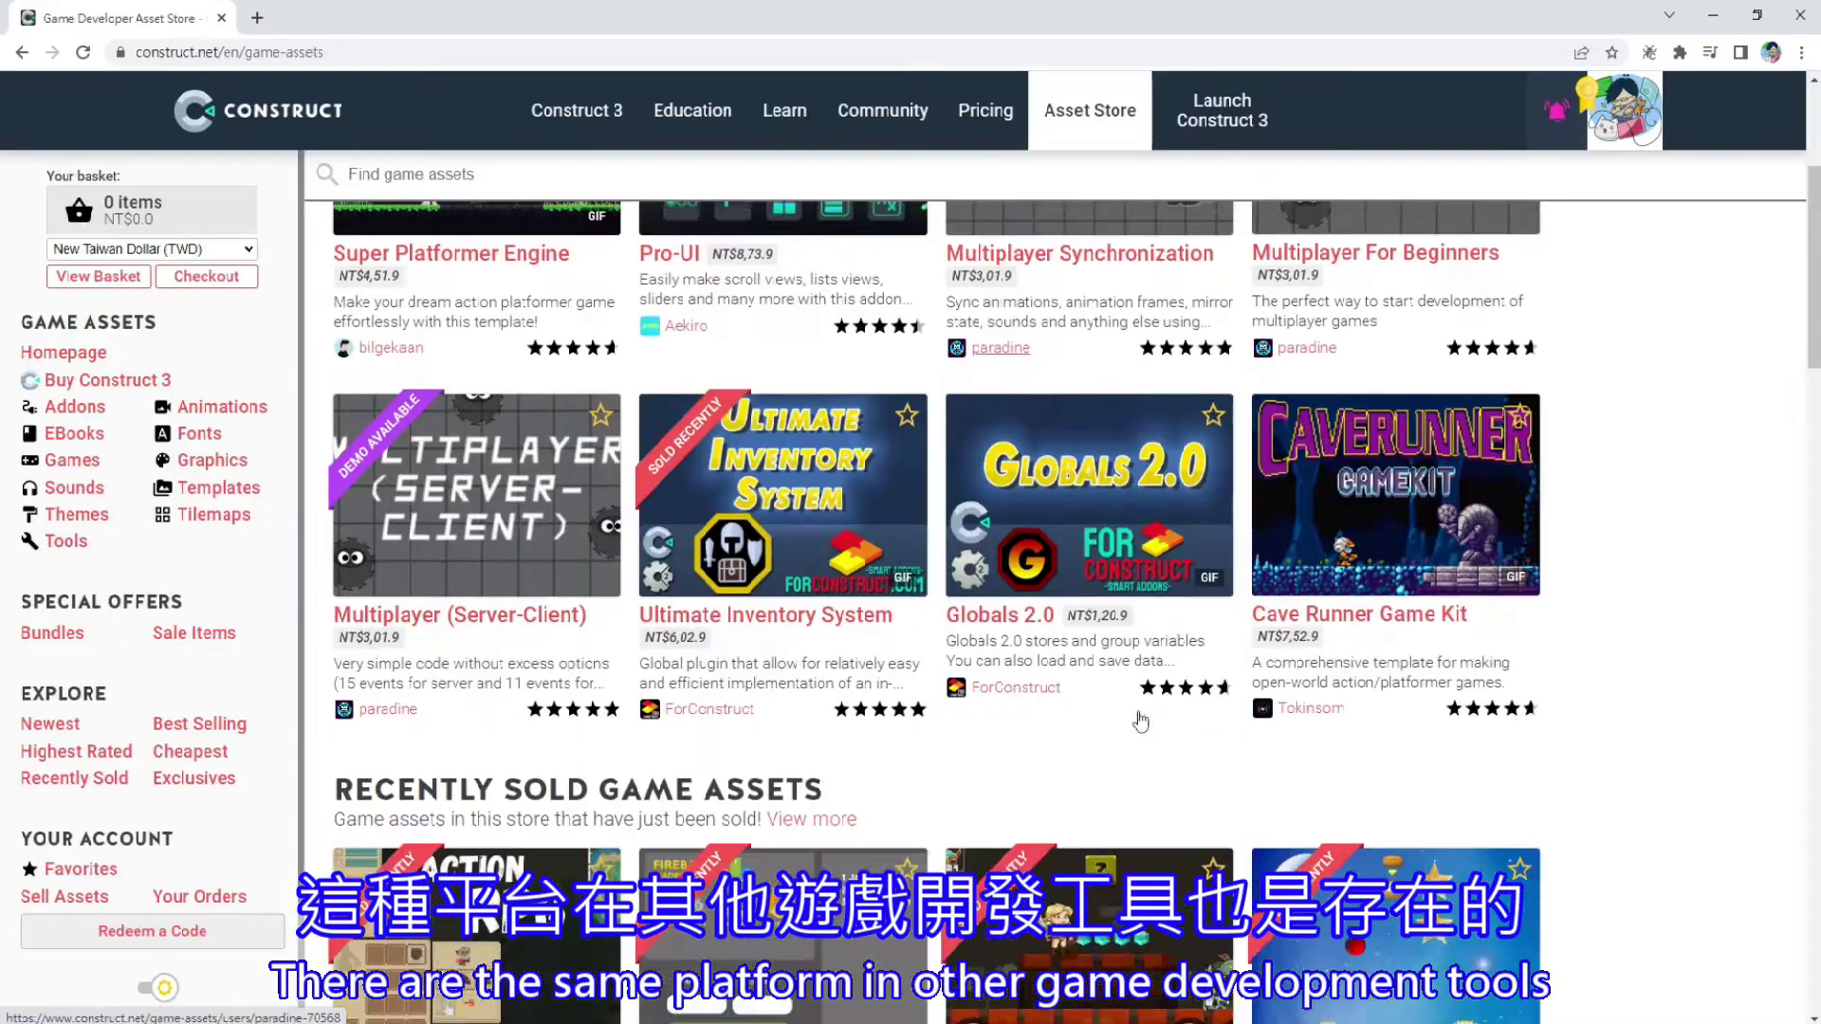
{"action": "scroll", "coordinate": [1140, 722], "scroll_direction": "down", "scroll_amount": 9}
{"action": "scroll", "coordinate": [1149, 730], "scroll_direction": "down", "scroll_amount": 6}
{"action": "scroll", "coordinate": [1149, 730], "scroll_direction": "down", "scroll_amount": 5}
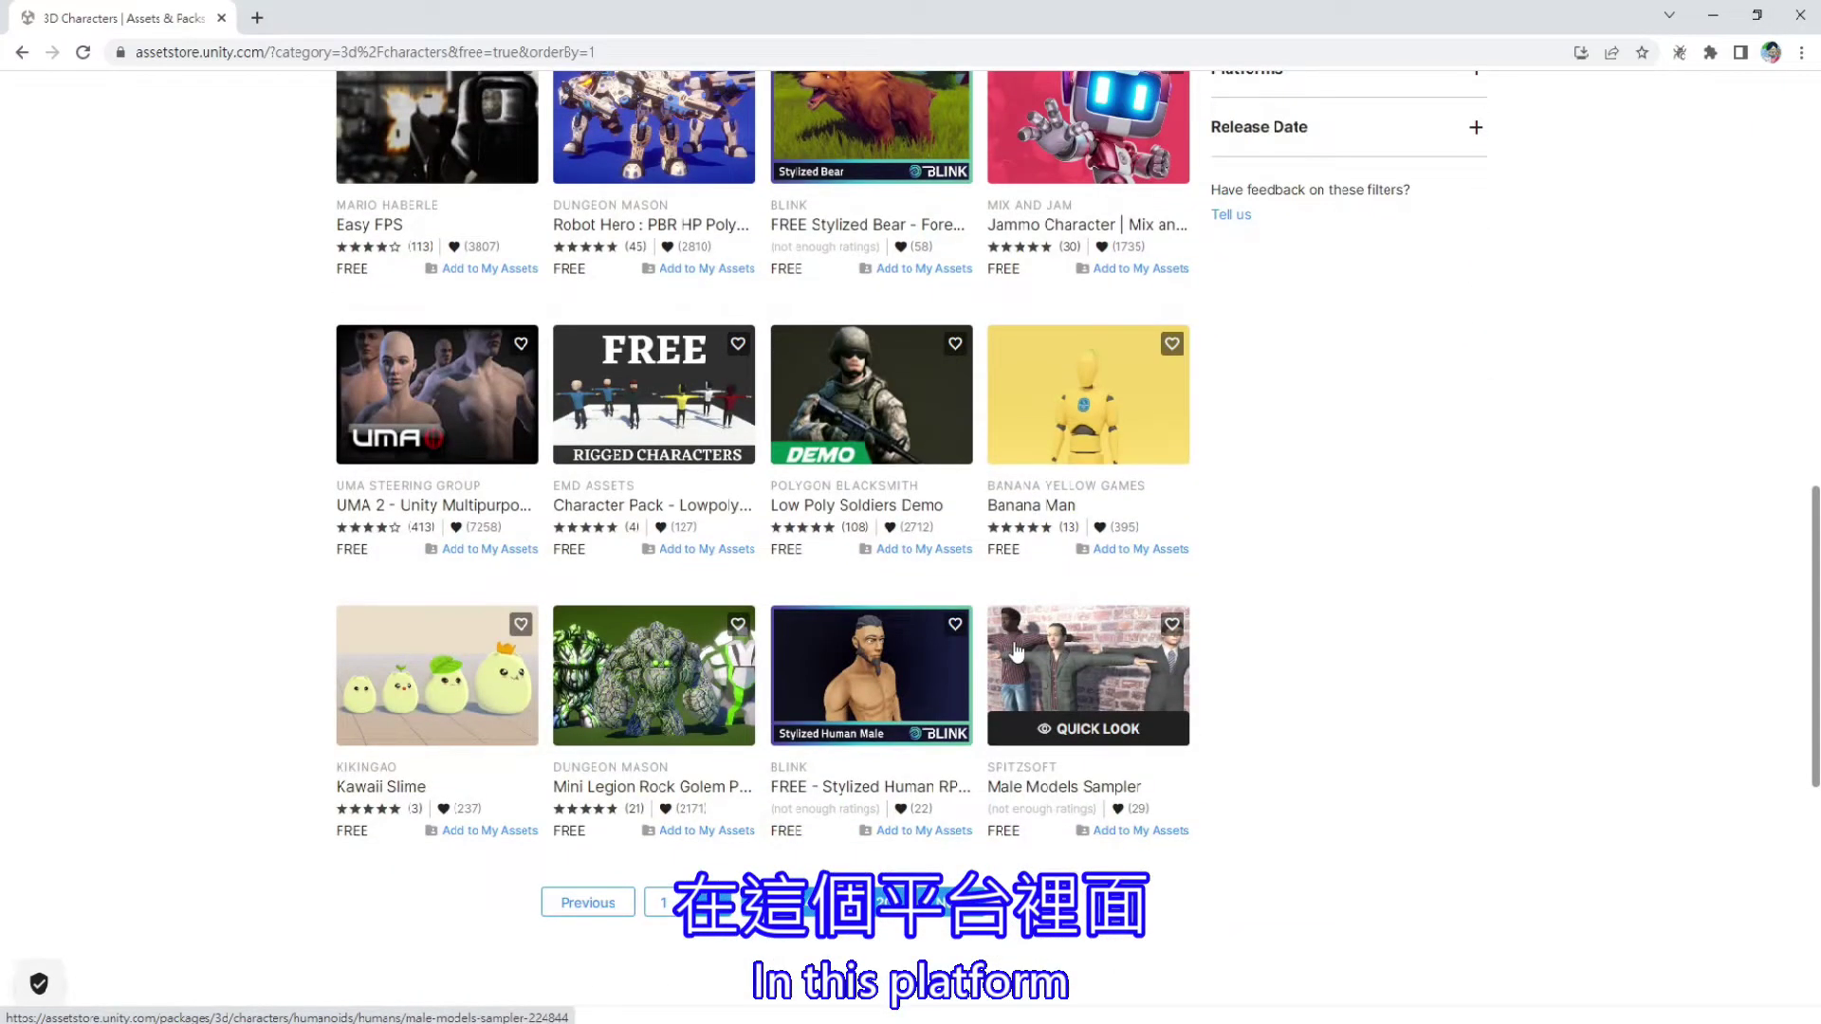
{"action": "scroll", "coordinate": [1014, 653], "scroll_direction": "up", "scroll_amount": 5}
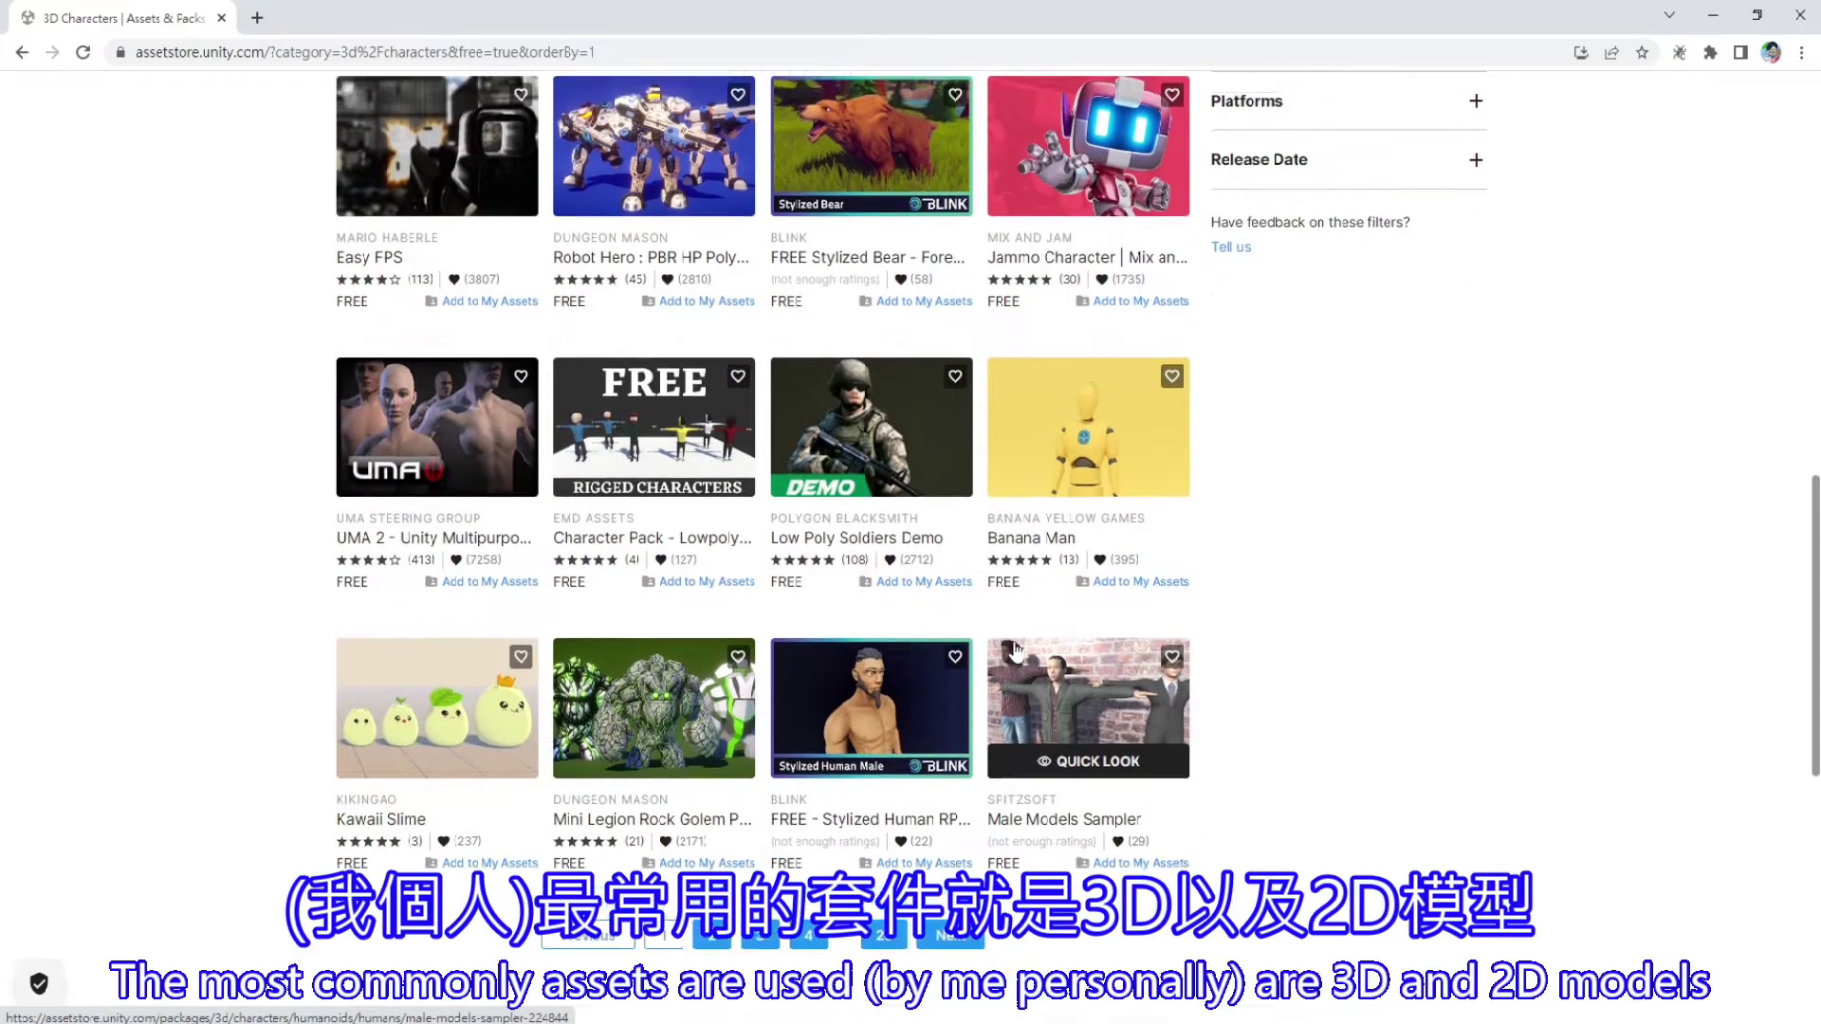
{"action": "scroll", "coordinate": [1015, 652], "scroll_direction": "up", "scroll_amount": 2}
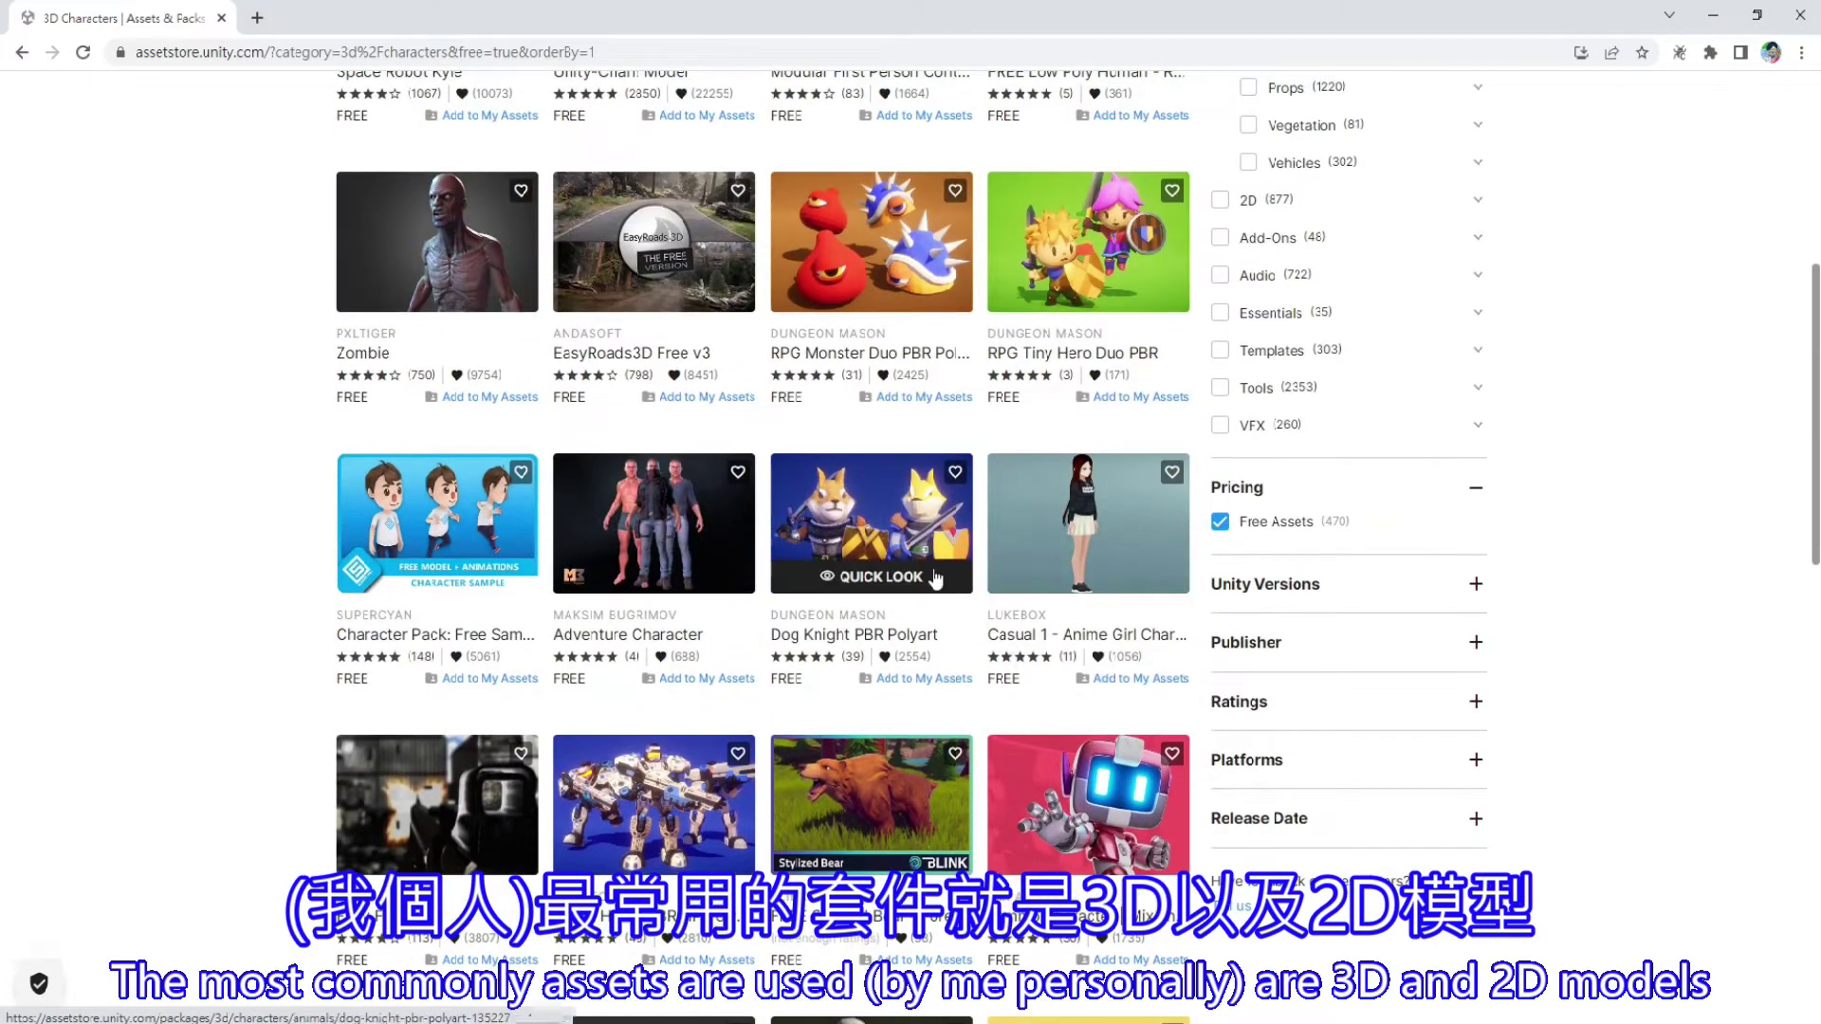
Open the Casual 1, RPG Builder and Tanks Multiplayer pages and skip through their trailers
{"action": "left_click", "coordinate": [1131, 528]}
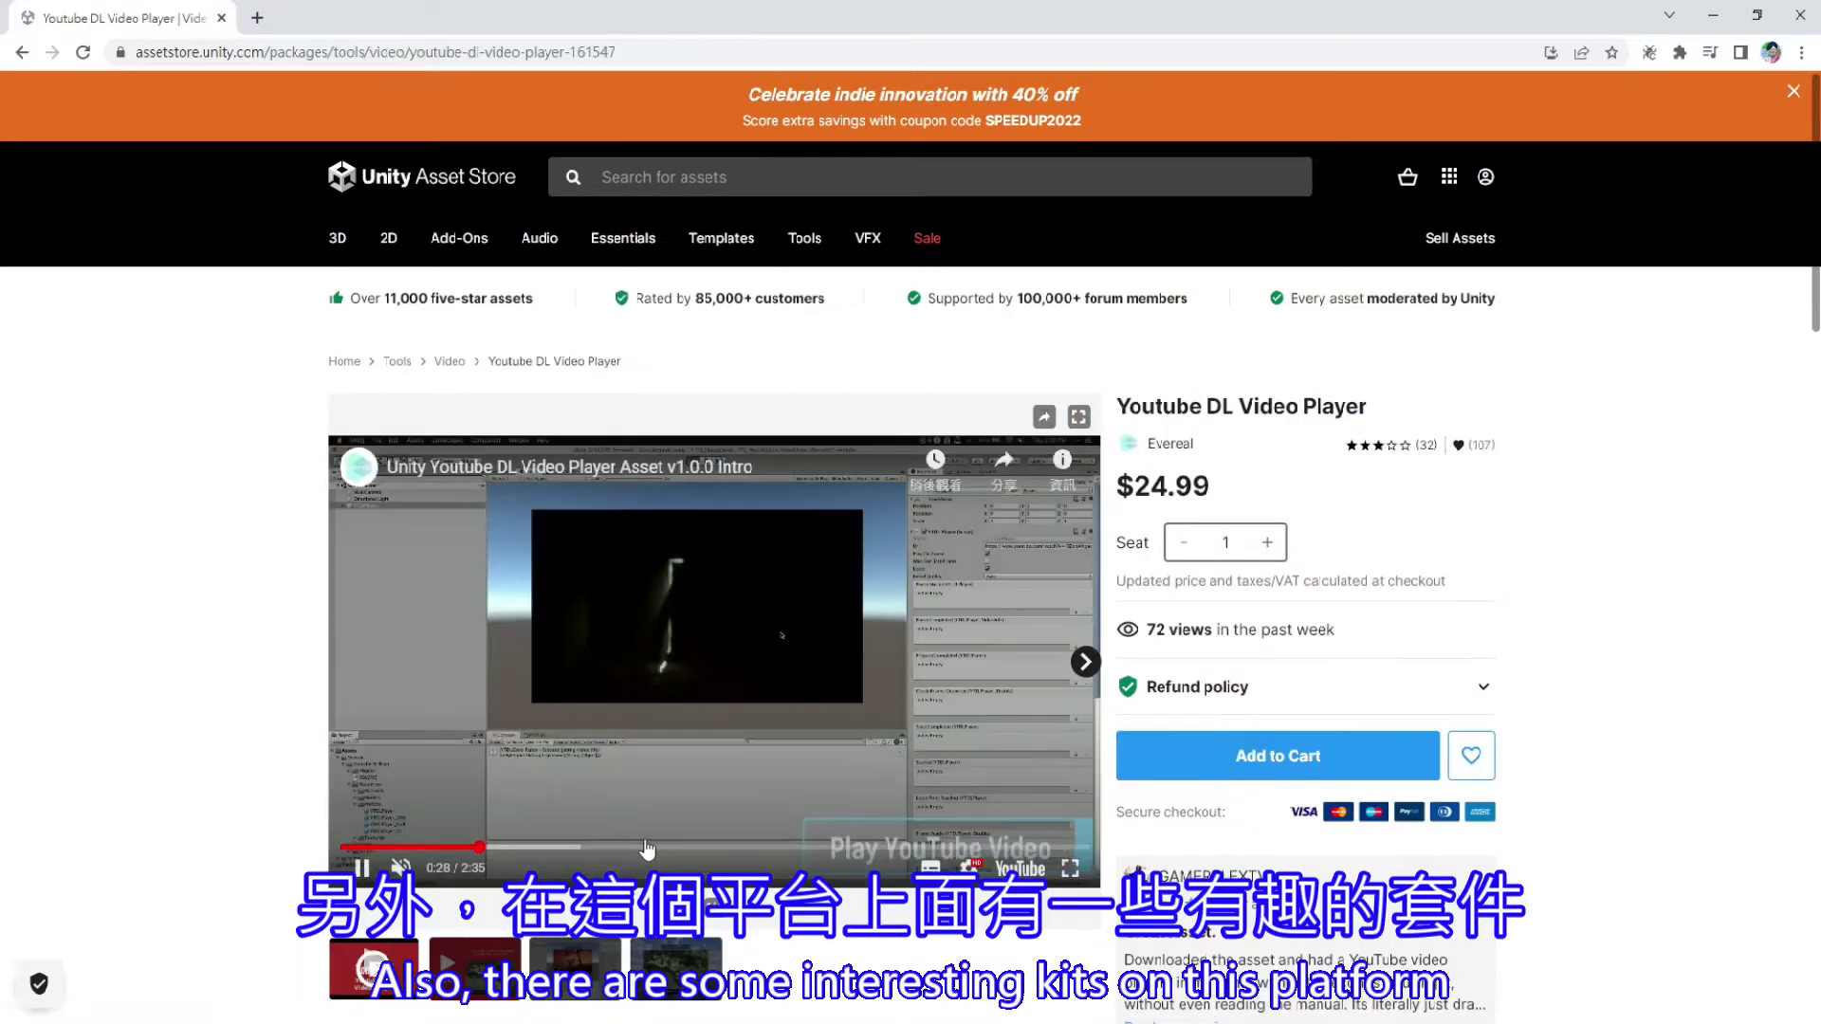
{"action": "left_click", "coordinate": [788, 847]}
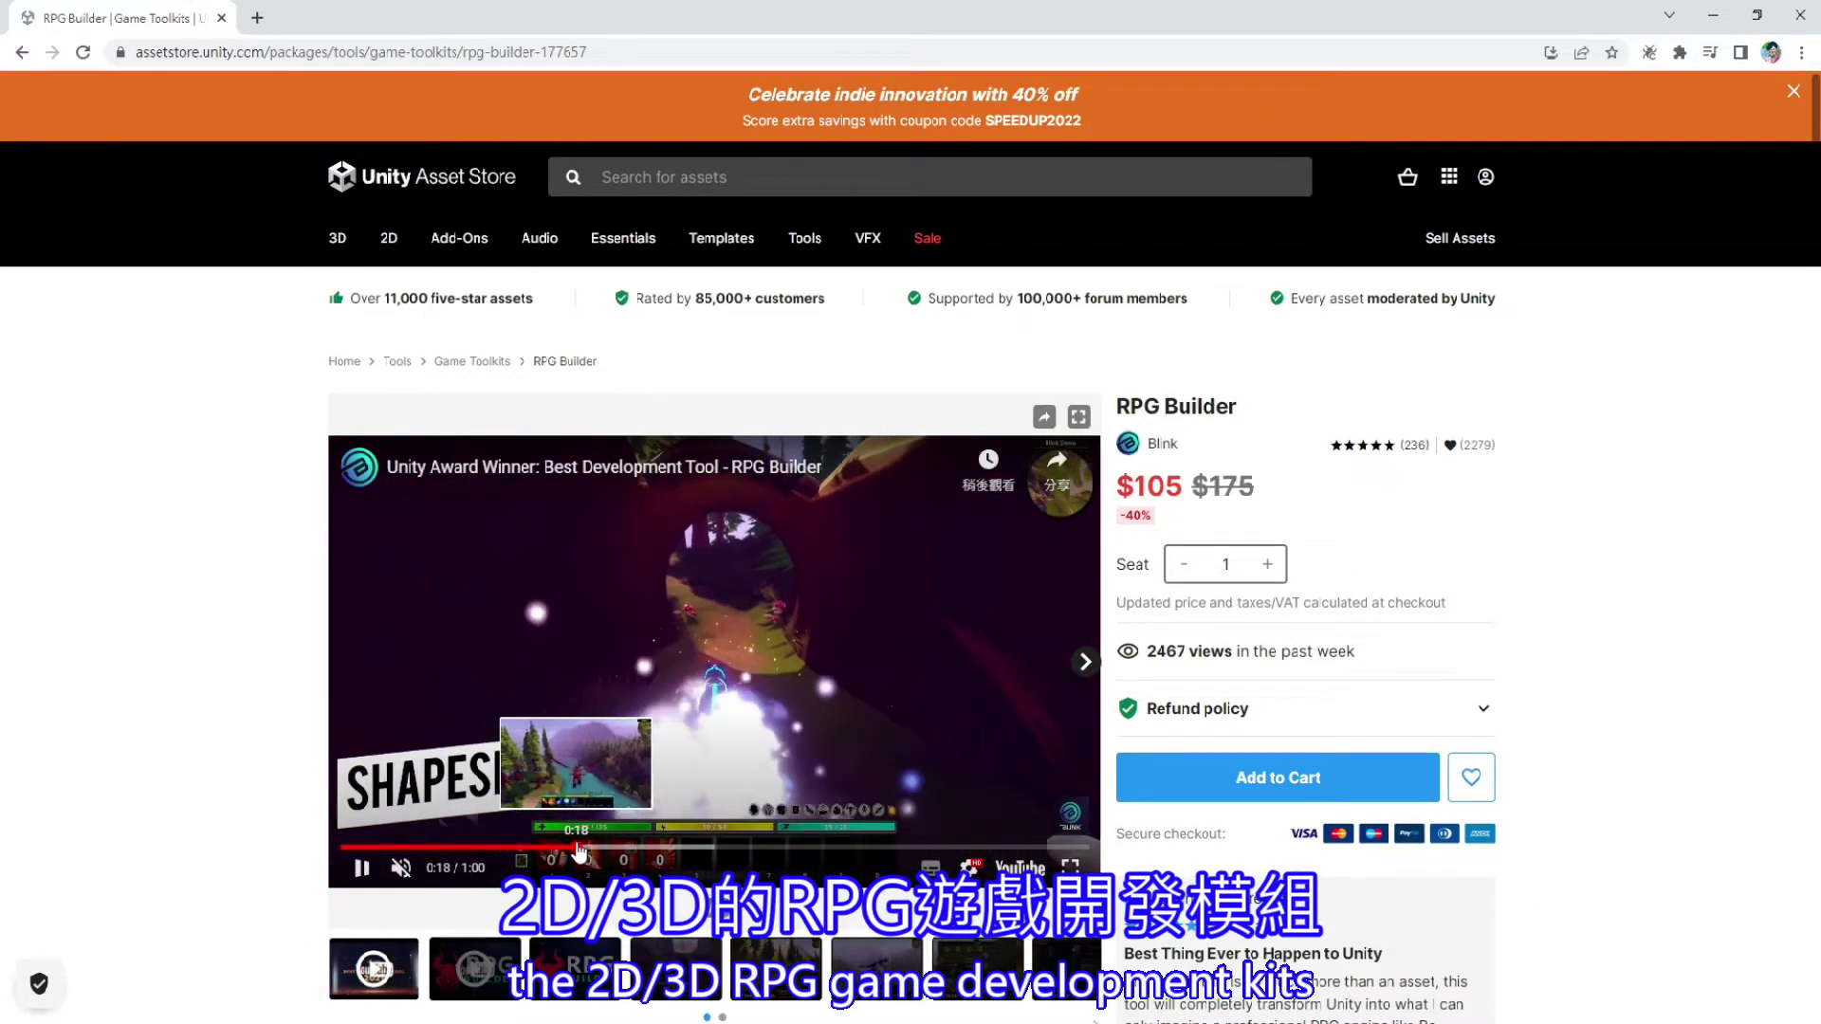
{"action": "left_click", "coordinate": [735, 848]}
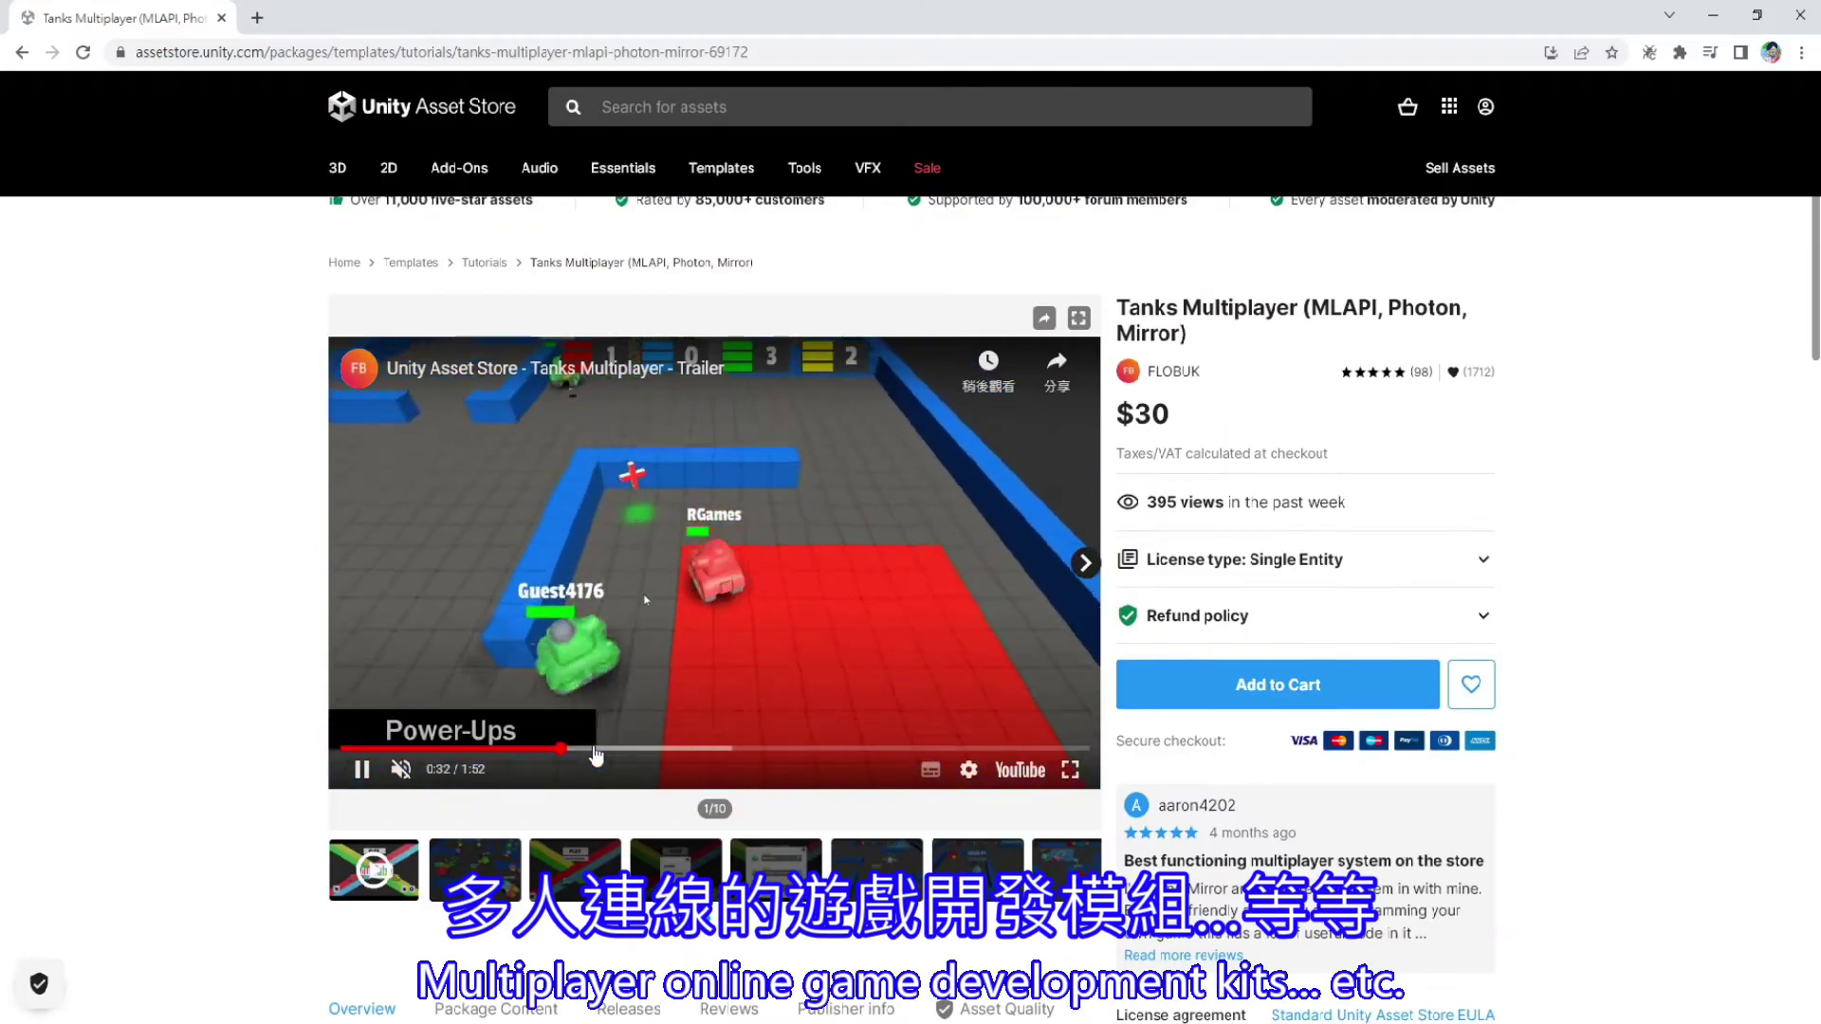
{"action": "left_click", "coordinate": [673, 750]}
{"action": "left_click", "coordinate": [713, 749]}
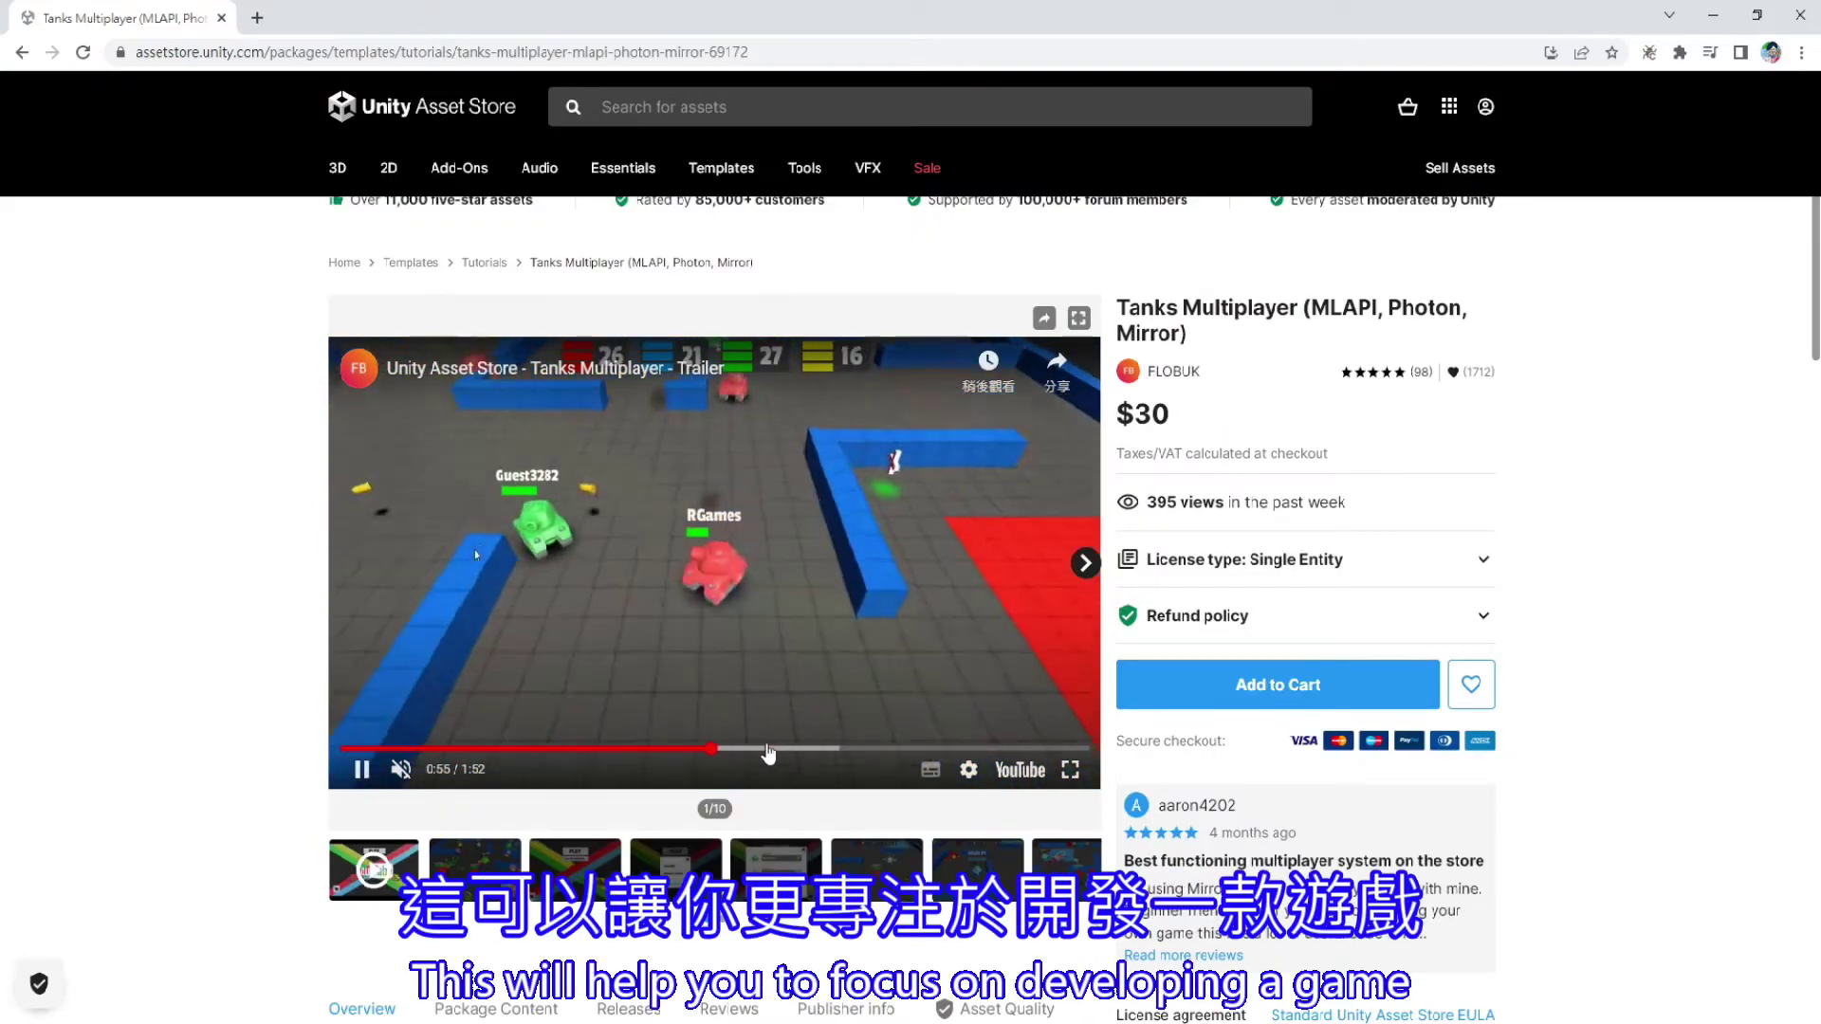
{"action": "left_click", "coordinate": [813, 750]}
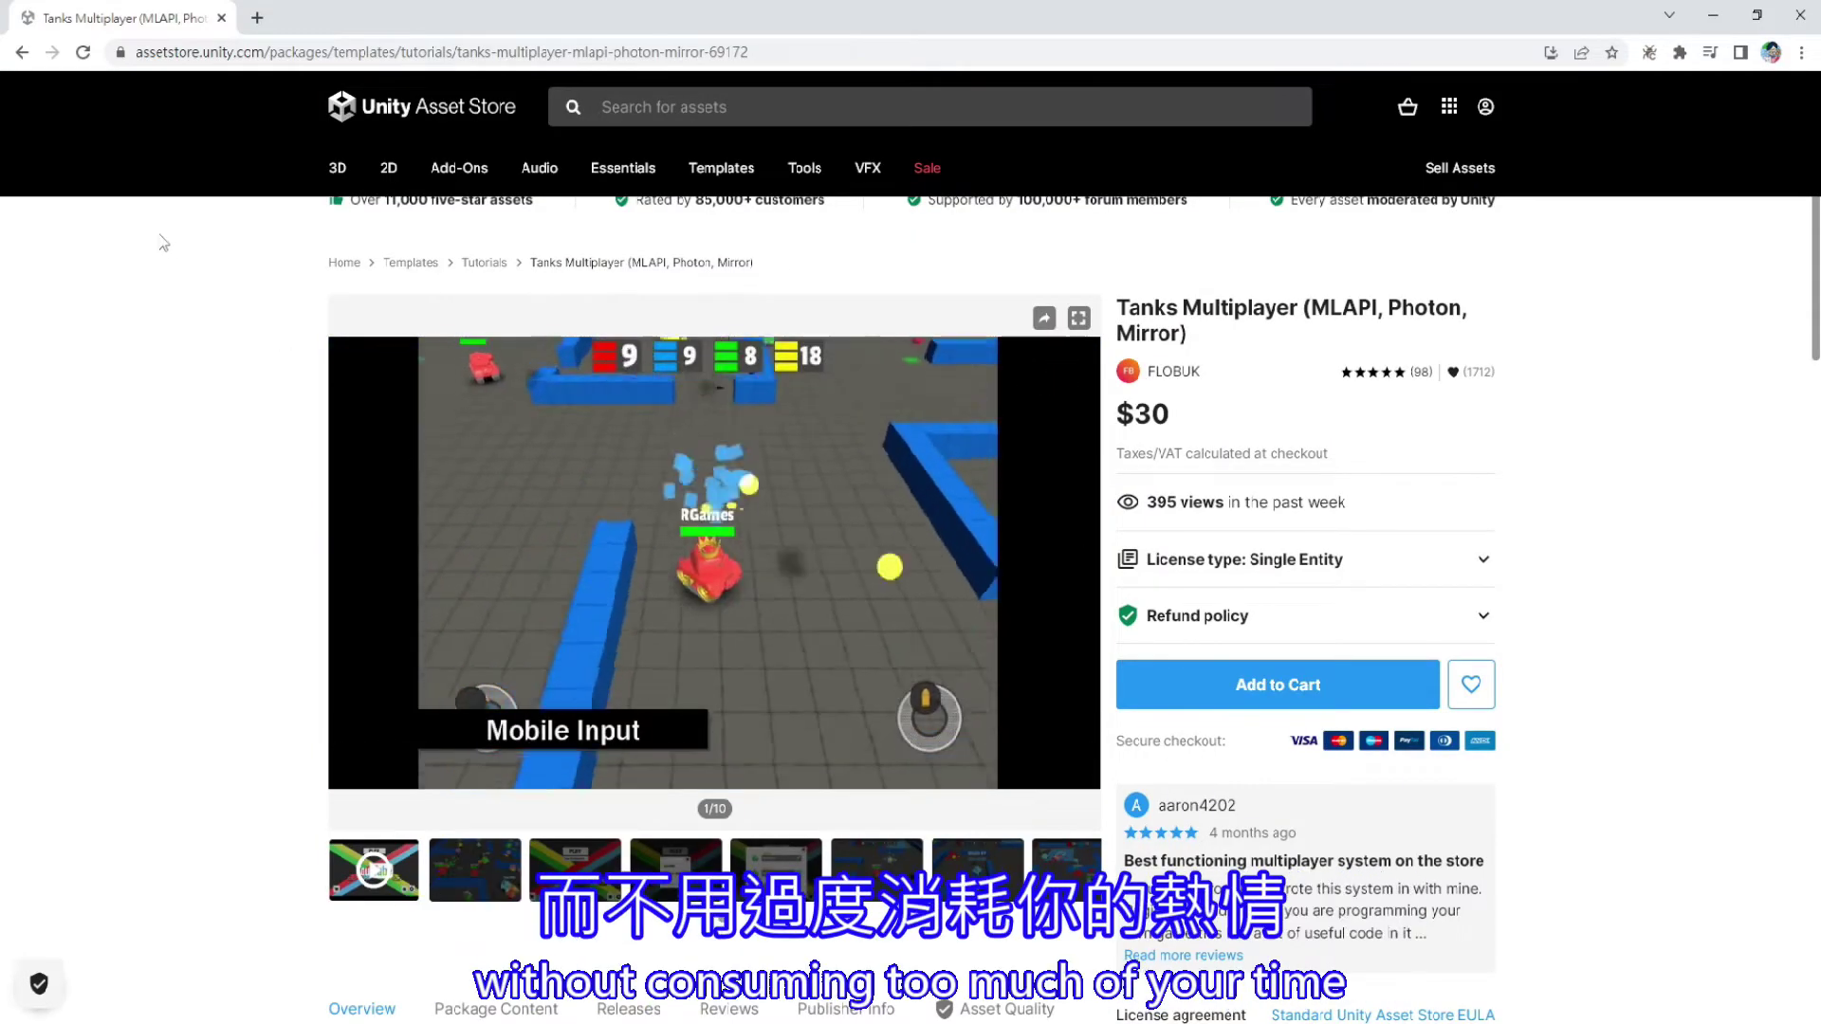
{"action": "left_click", "coordinate": [21, 55]}
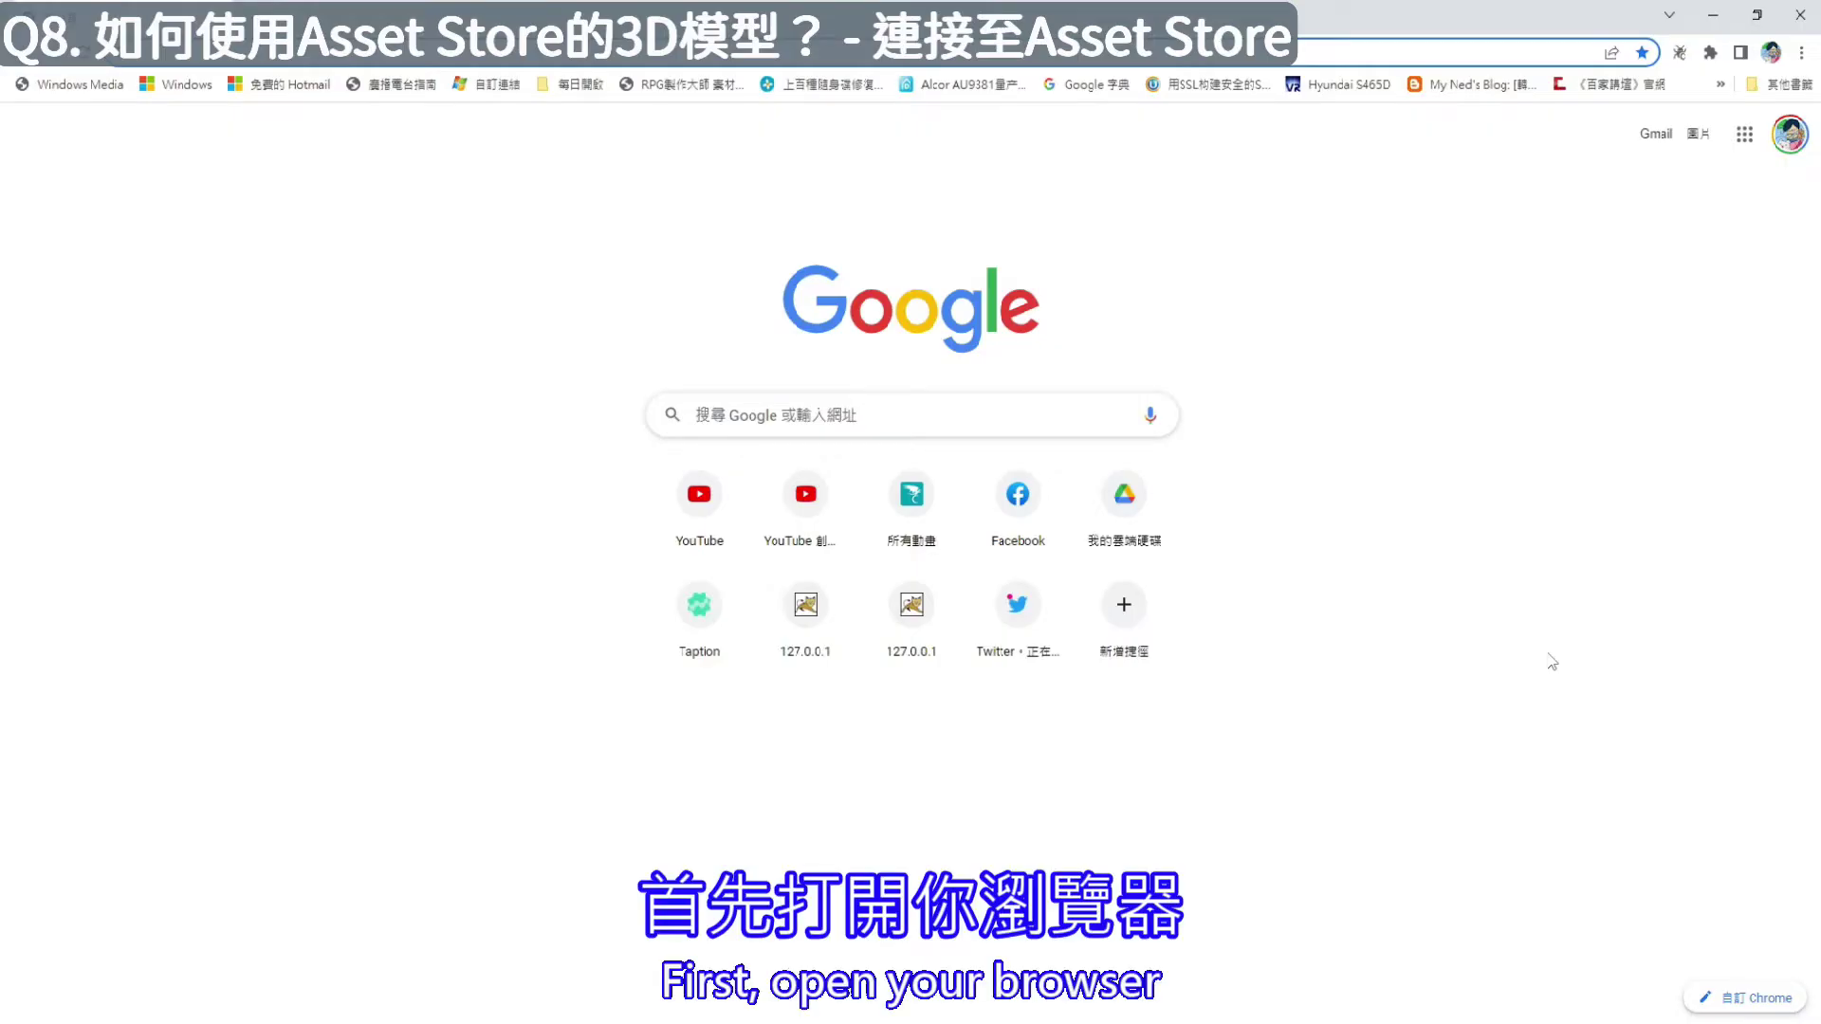
Google 'unity asset store' and open the first Unity Asset Store result
{"action": "left_click", "coordinate": [926, 420]}
{"action": "type", "text": "unity asset store"}
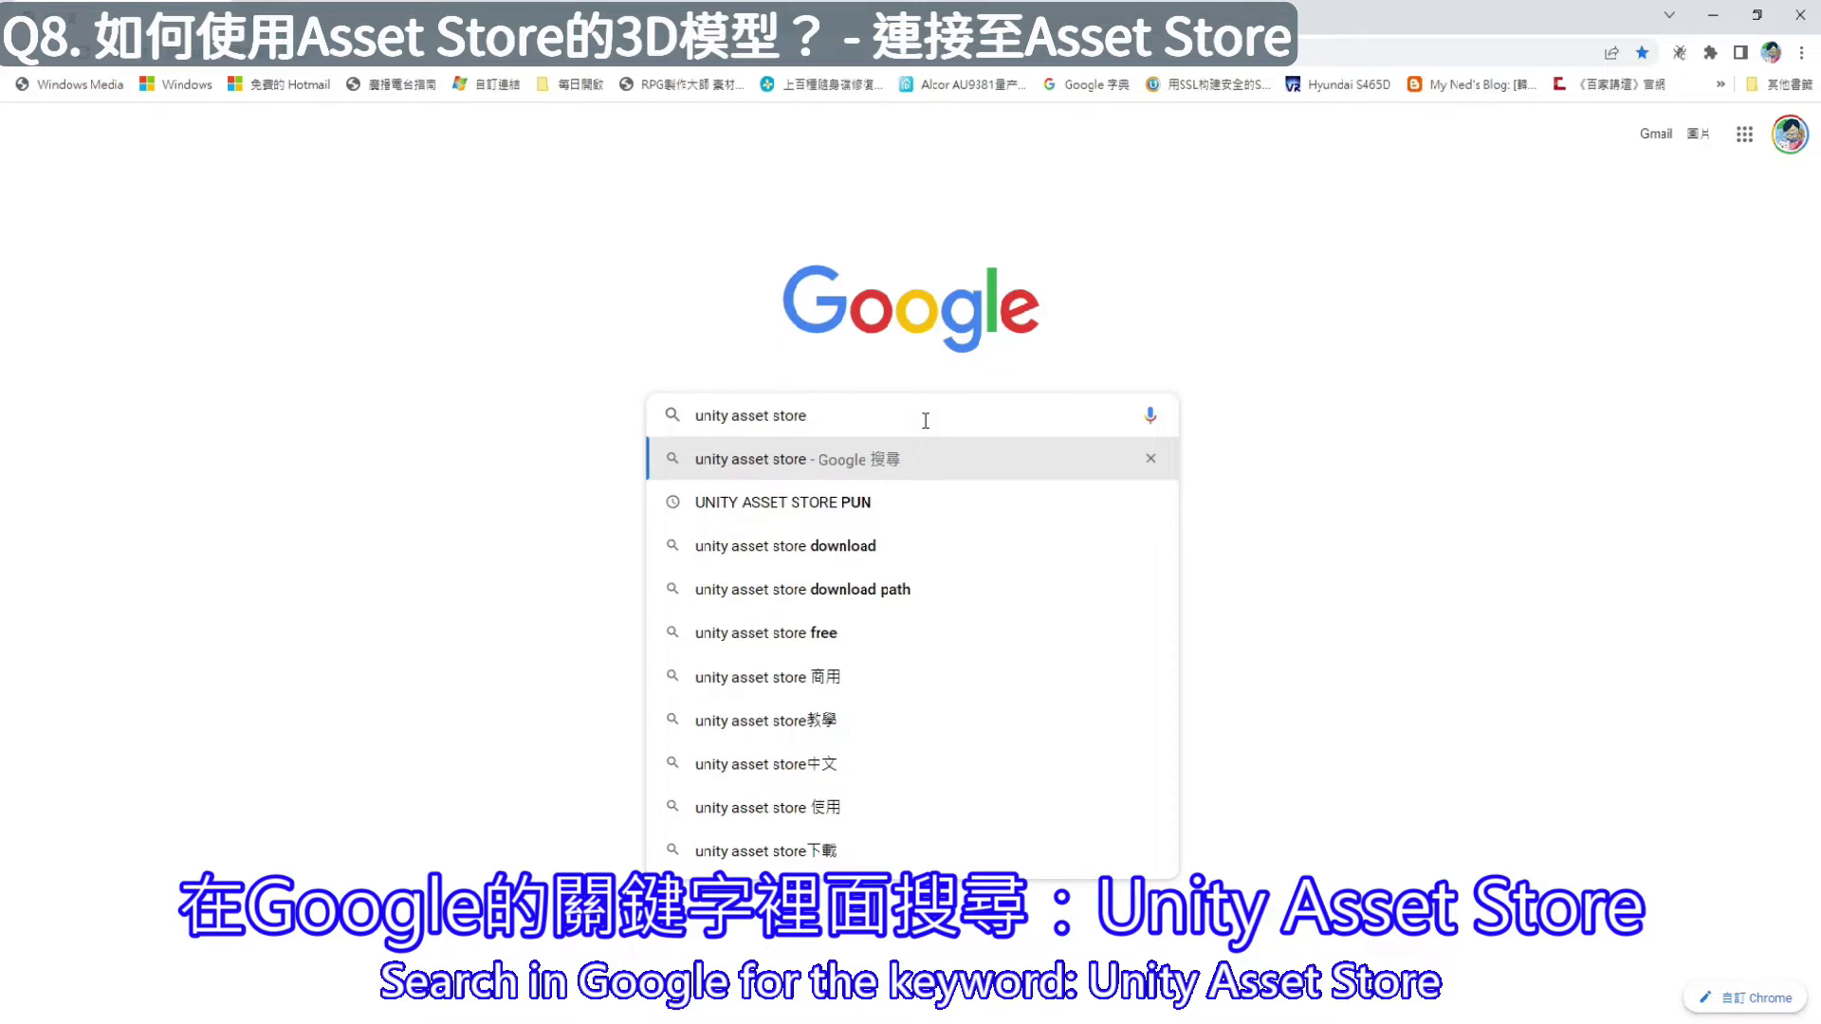
{"action": "key", "text": "Return"}
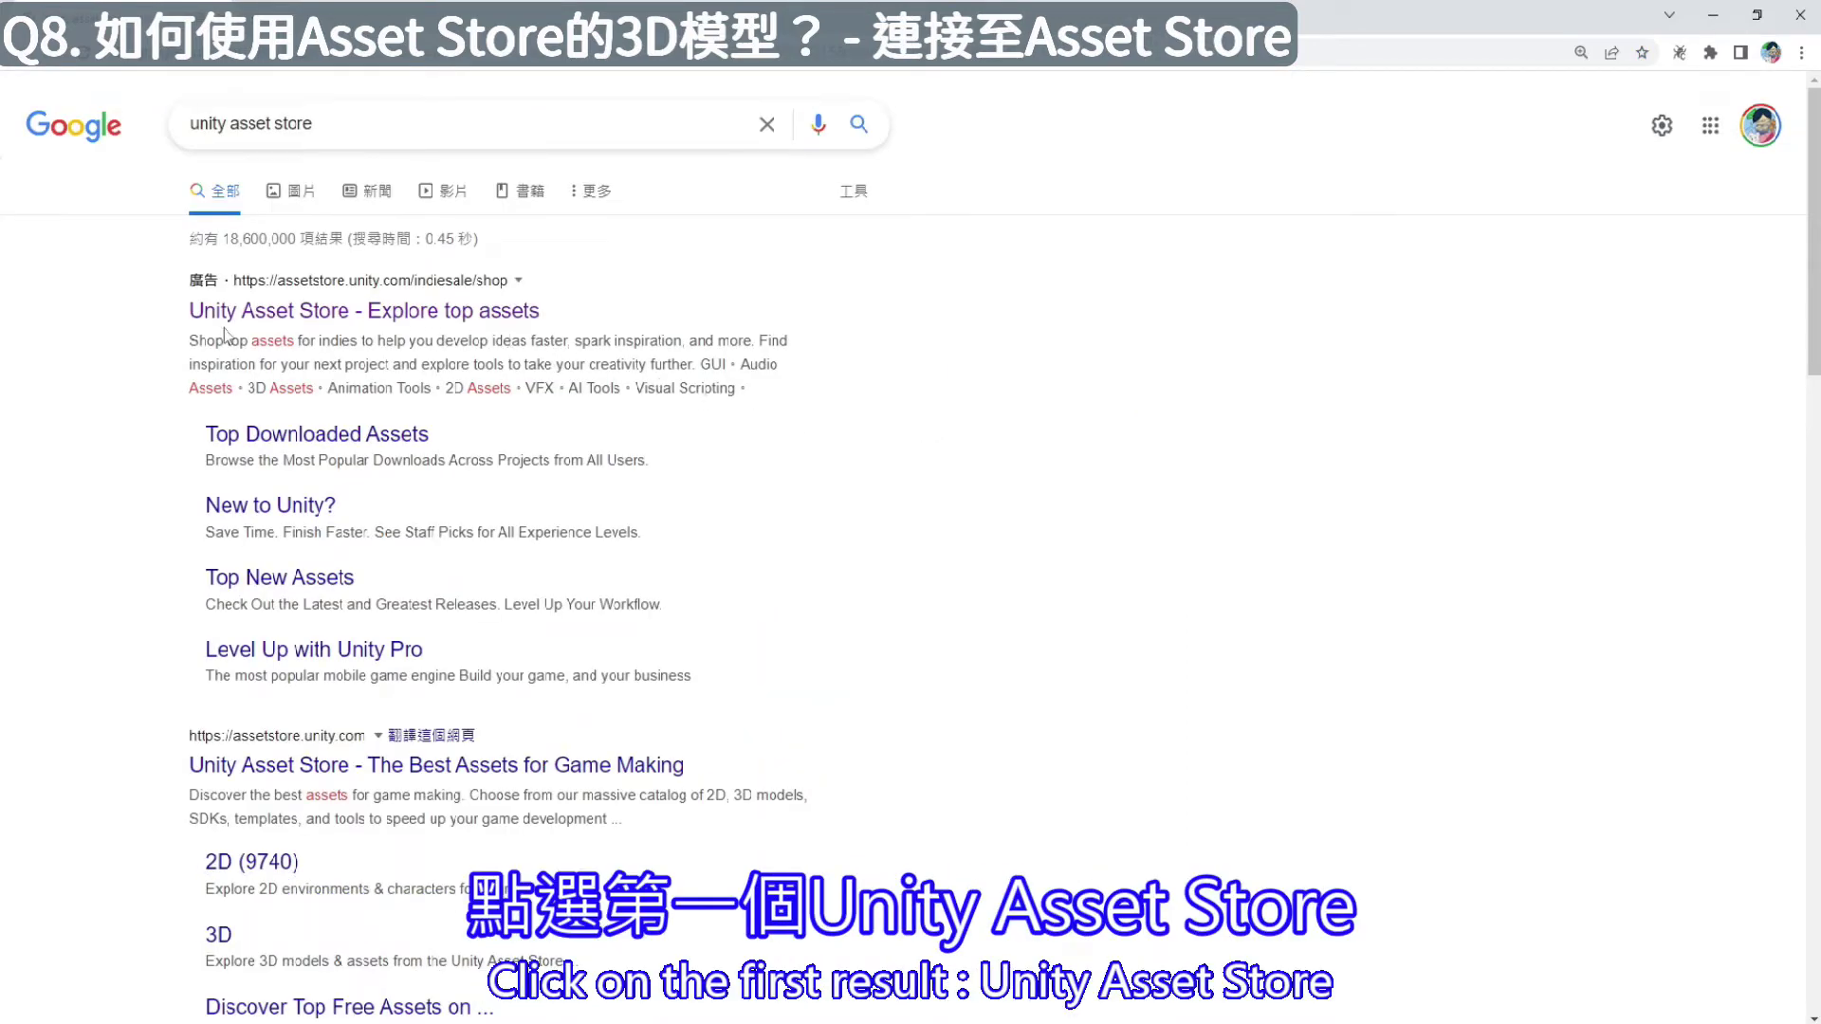
{"action": "left_click", "coordinate": [310, 323]}
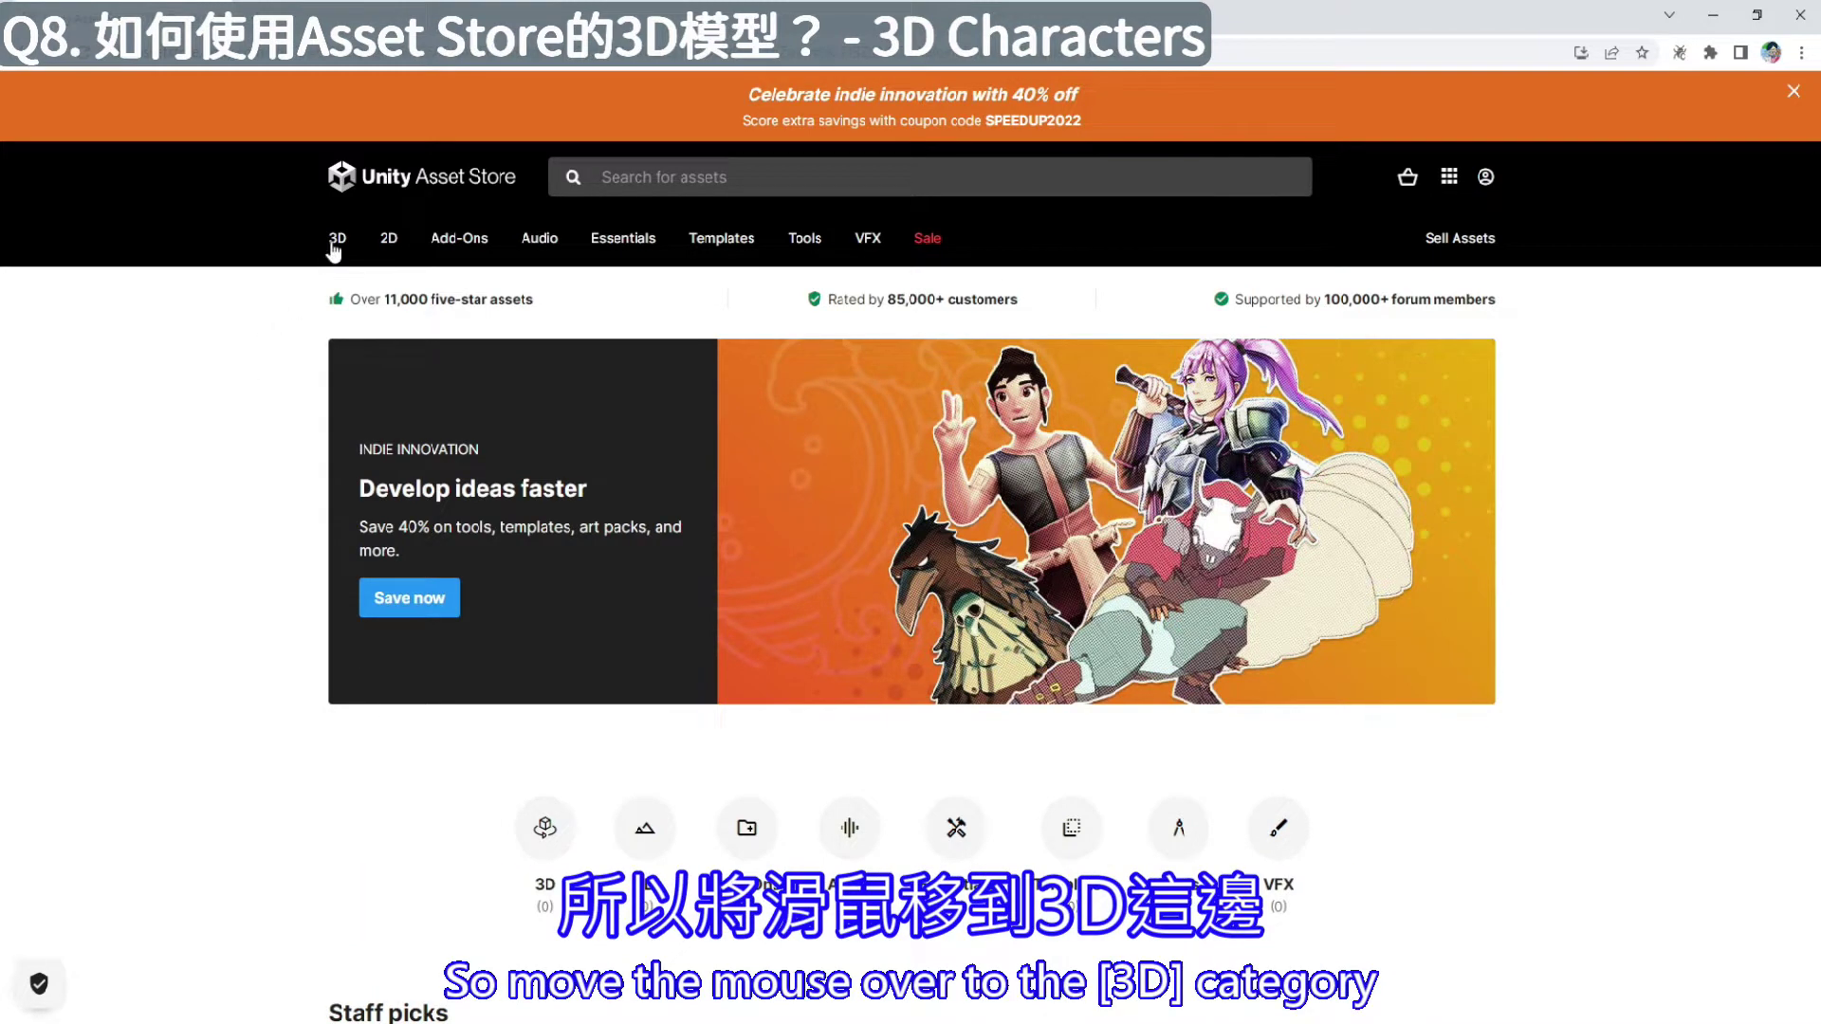
Browse the Asset Store's 3D > Characters category of 13043 assets
{"action": "mouse_move", "coordinate": [338, 245]}
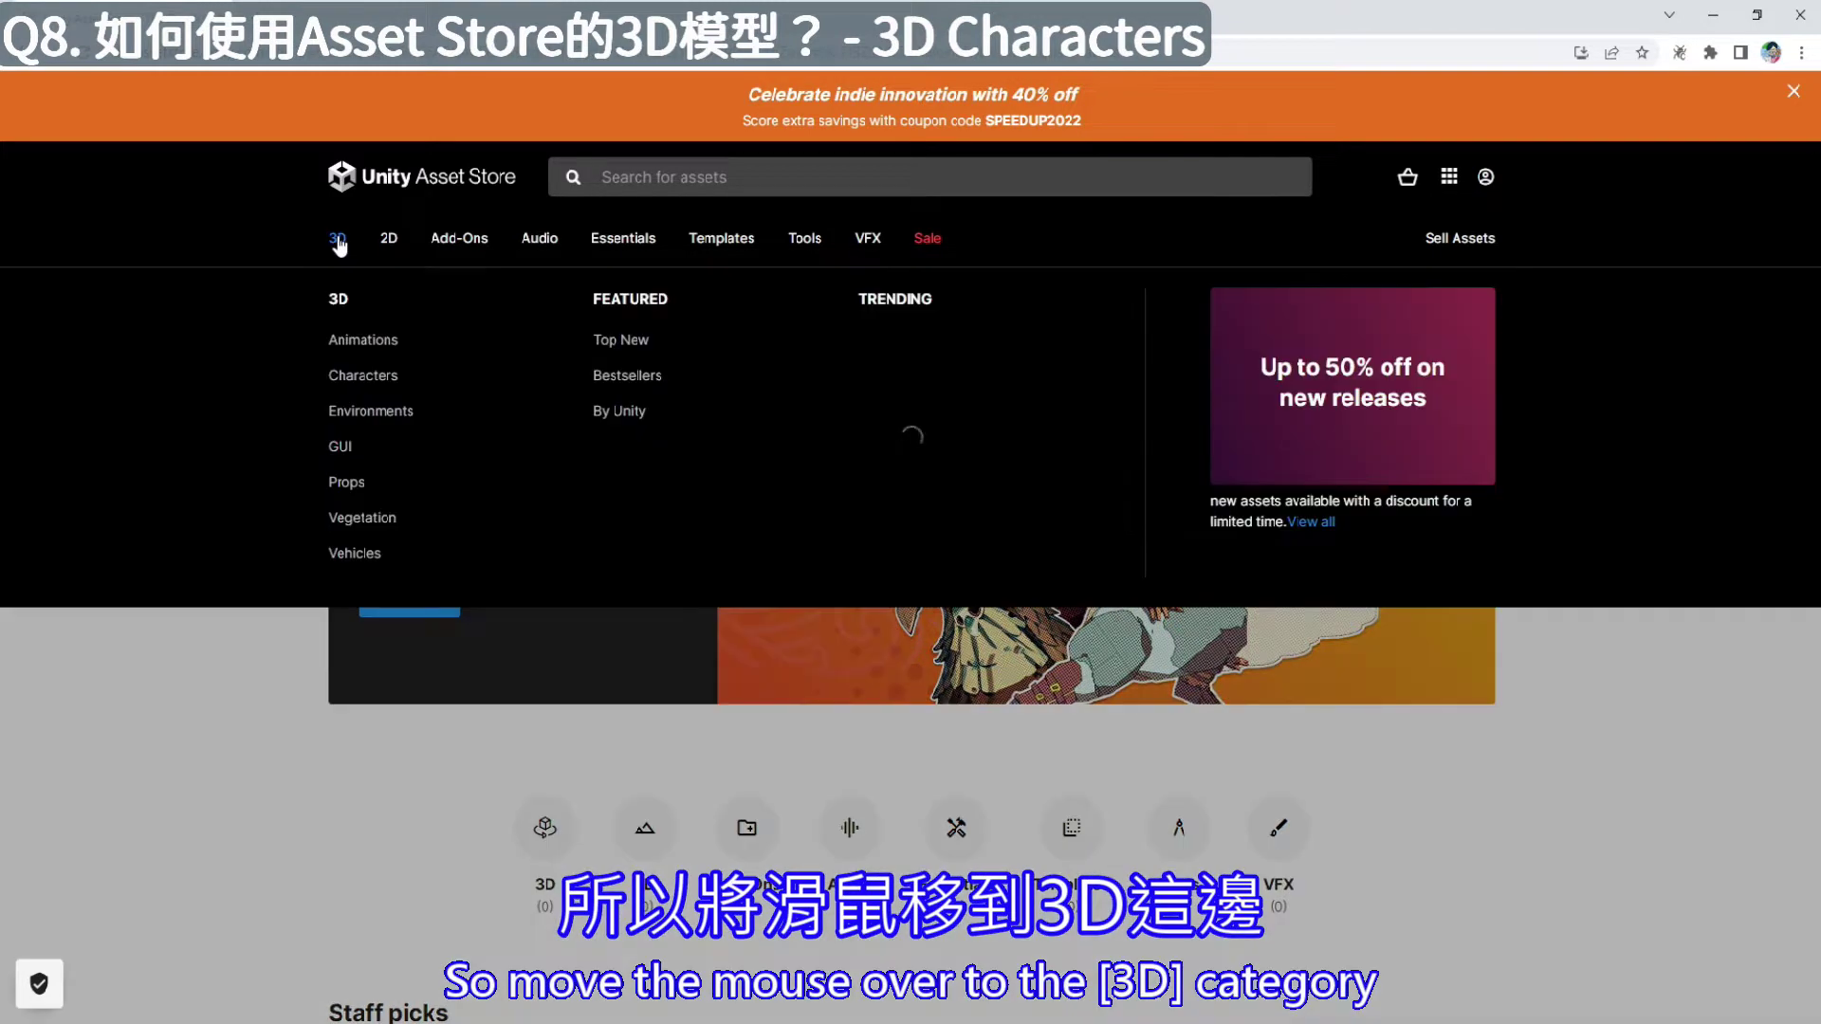
{"action": "left_click", "coordinate": [364, 377]}
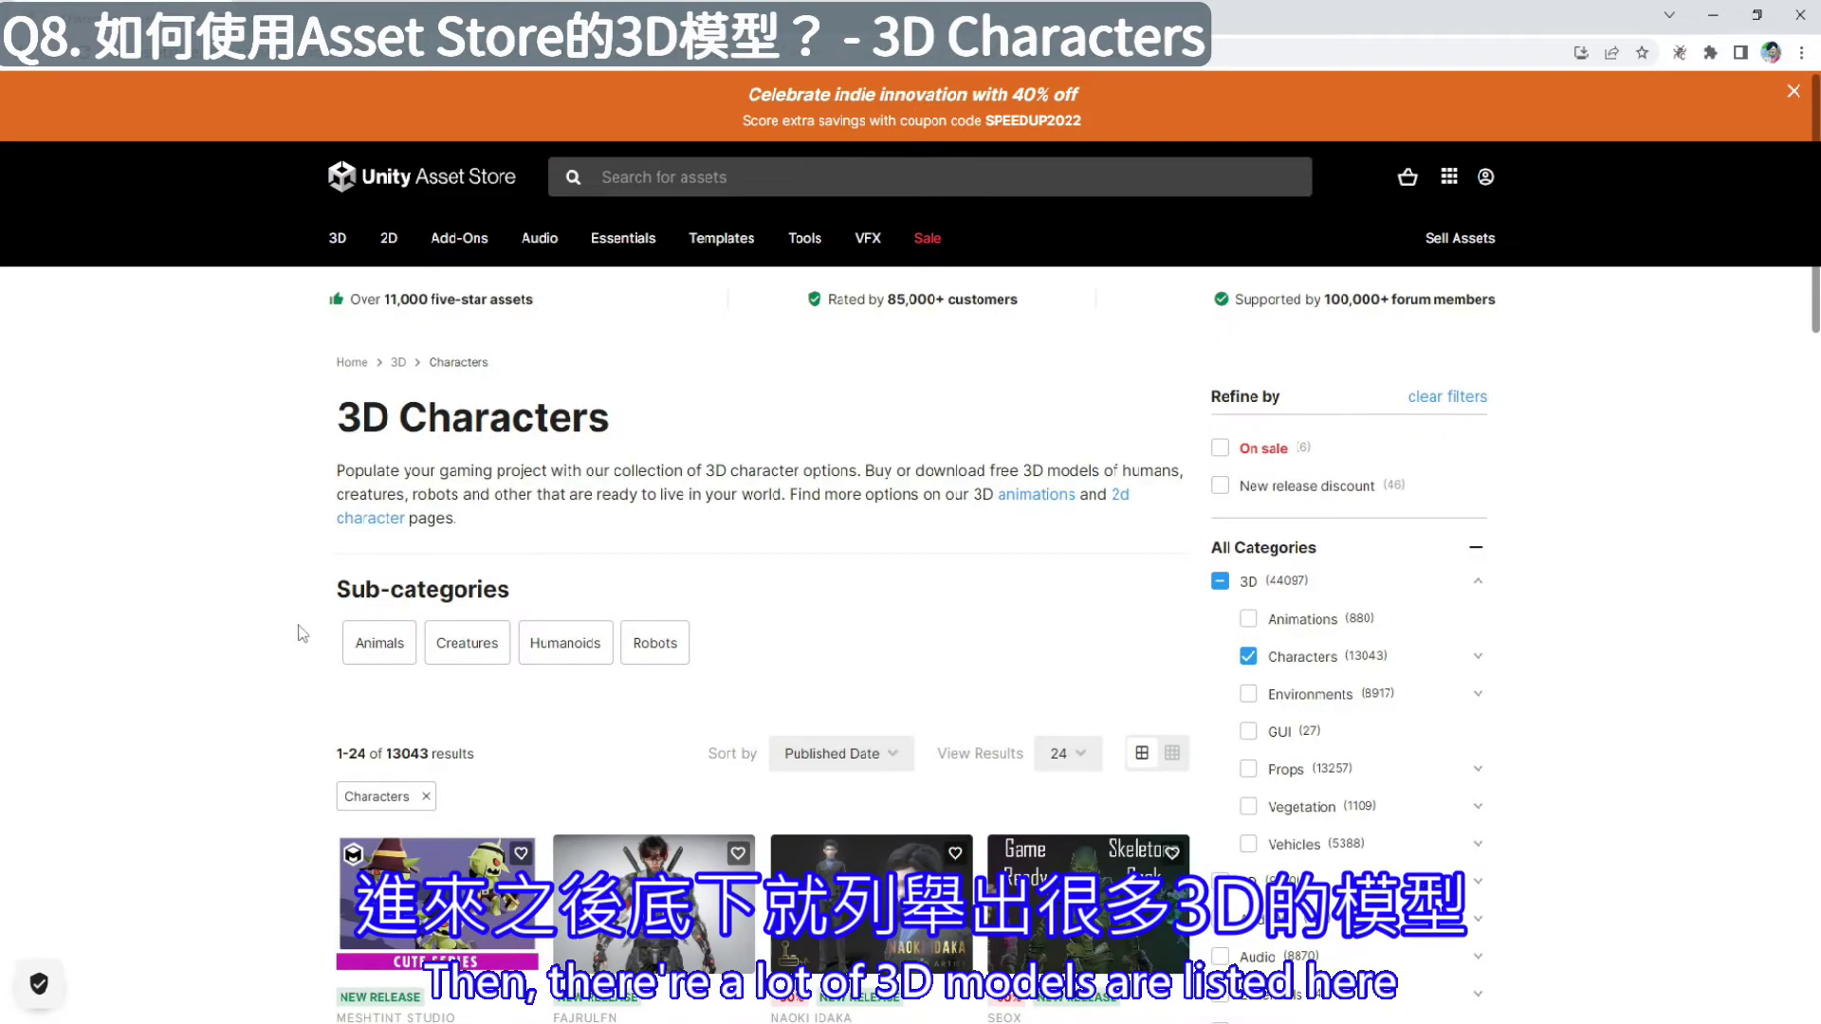
{"action": "scroll", "coordinate": [301, 630], "scroll_direction": "down", "scroll_amount": 8}
{"action": "scroll", "coordinate": [301, 630], "scroll_direction": "down", "scroll_amount": 4}
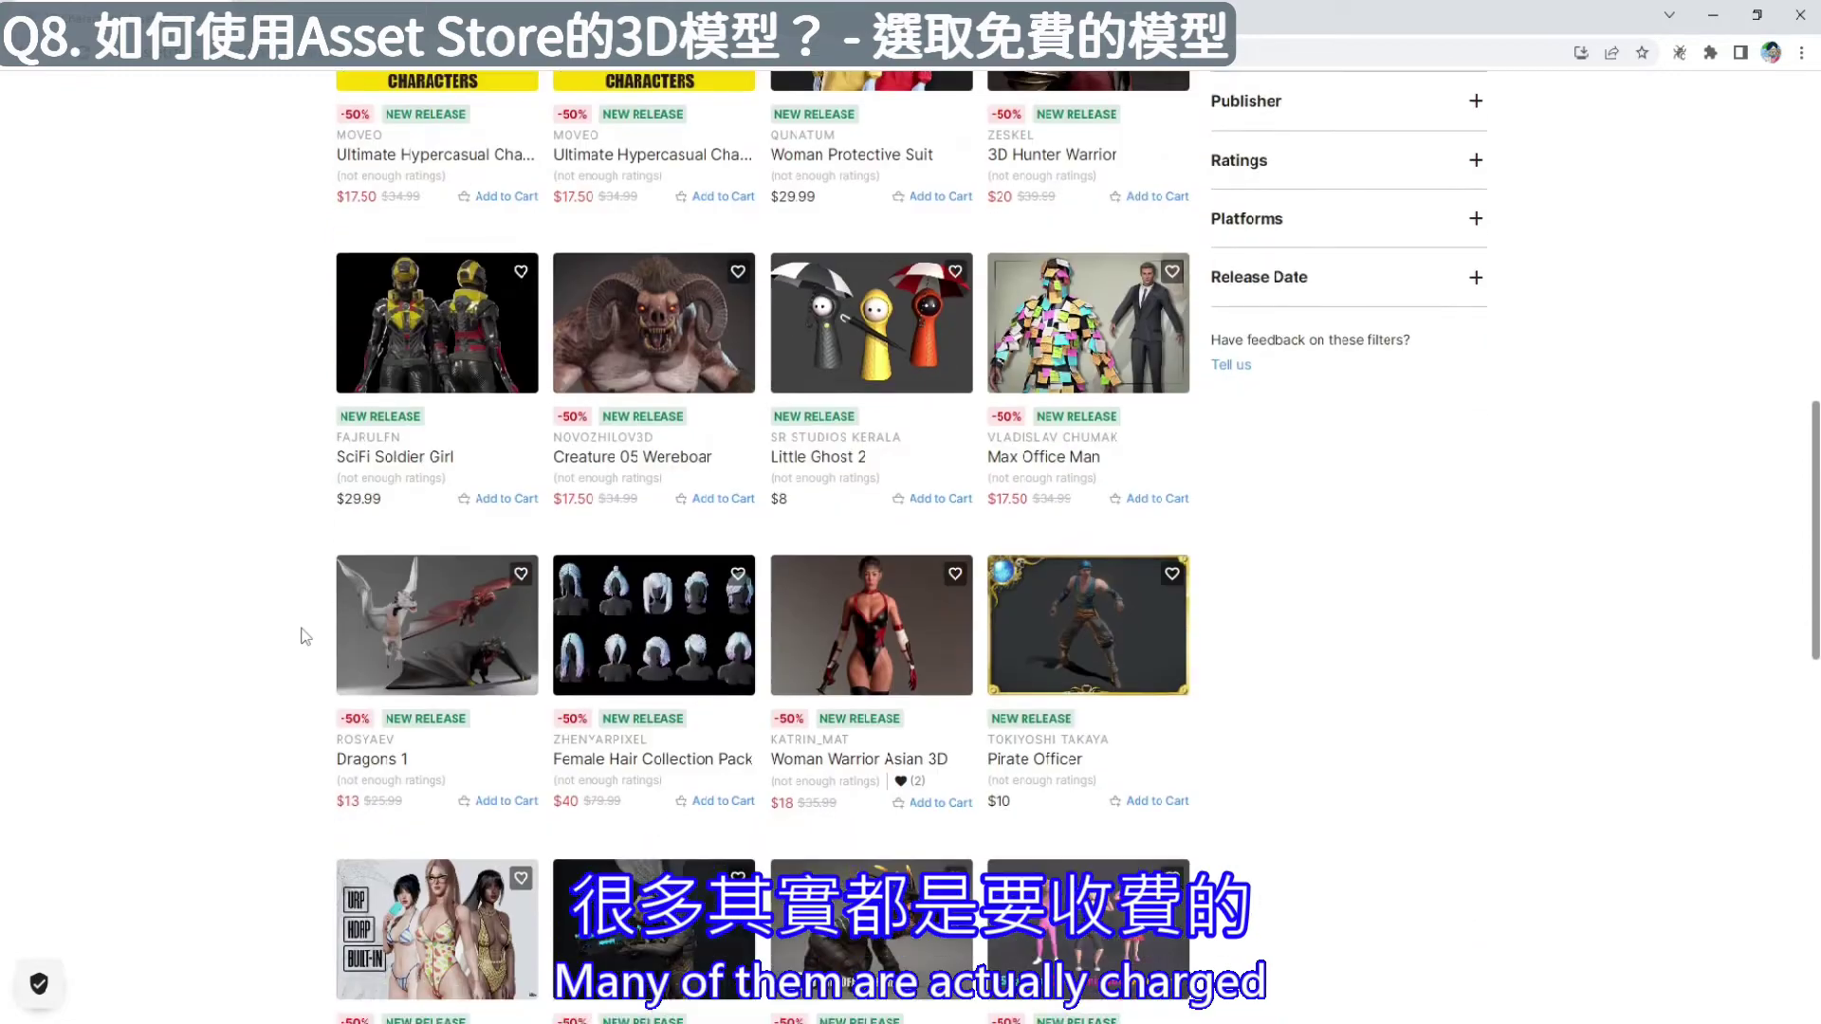
{"action": "scroll", "coordinate": [749, 622], "scroll_direction": "up", "scroll_amount": 12}
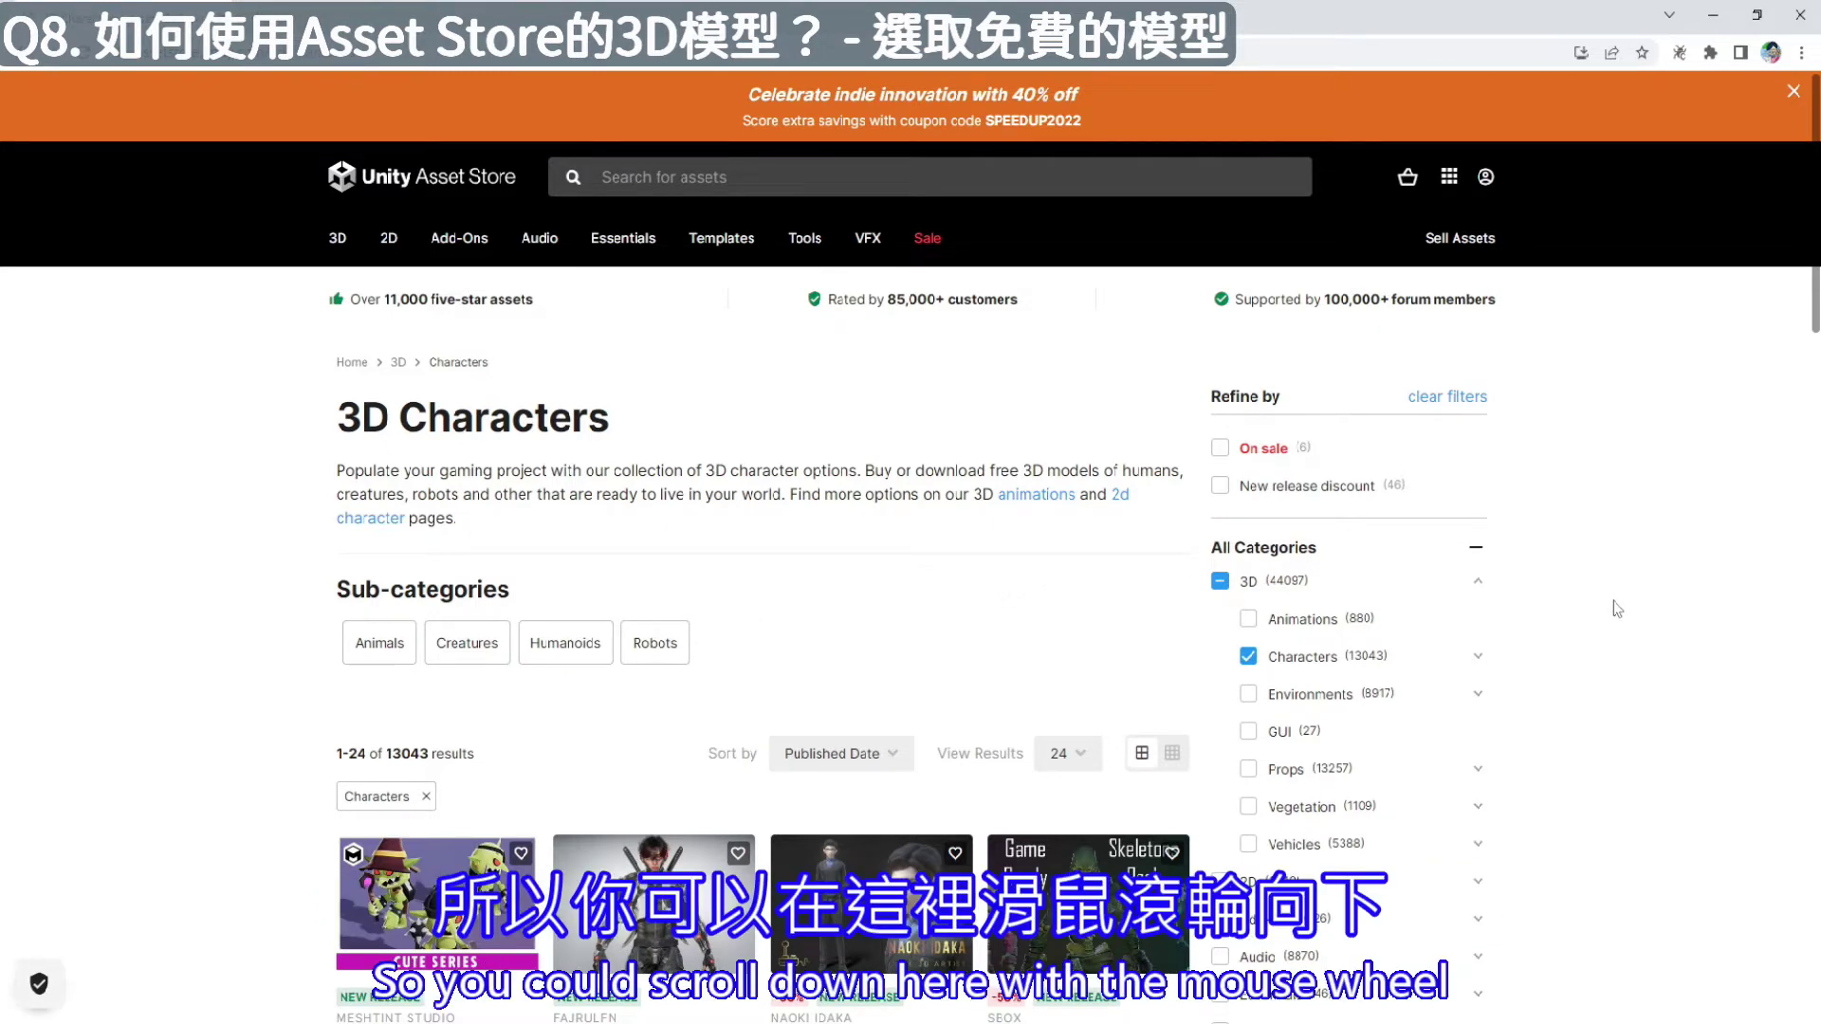
Filter 3D Characters by Free Assets pricing to show the 470 free models
{"action": "scroll", "coordinate": [1617, 608], "scroll_direction": "down", "scroll_amount": 7}
{"action": "left_click", "coordinate": [1254, 481]}
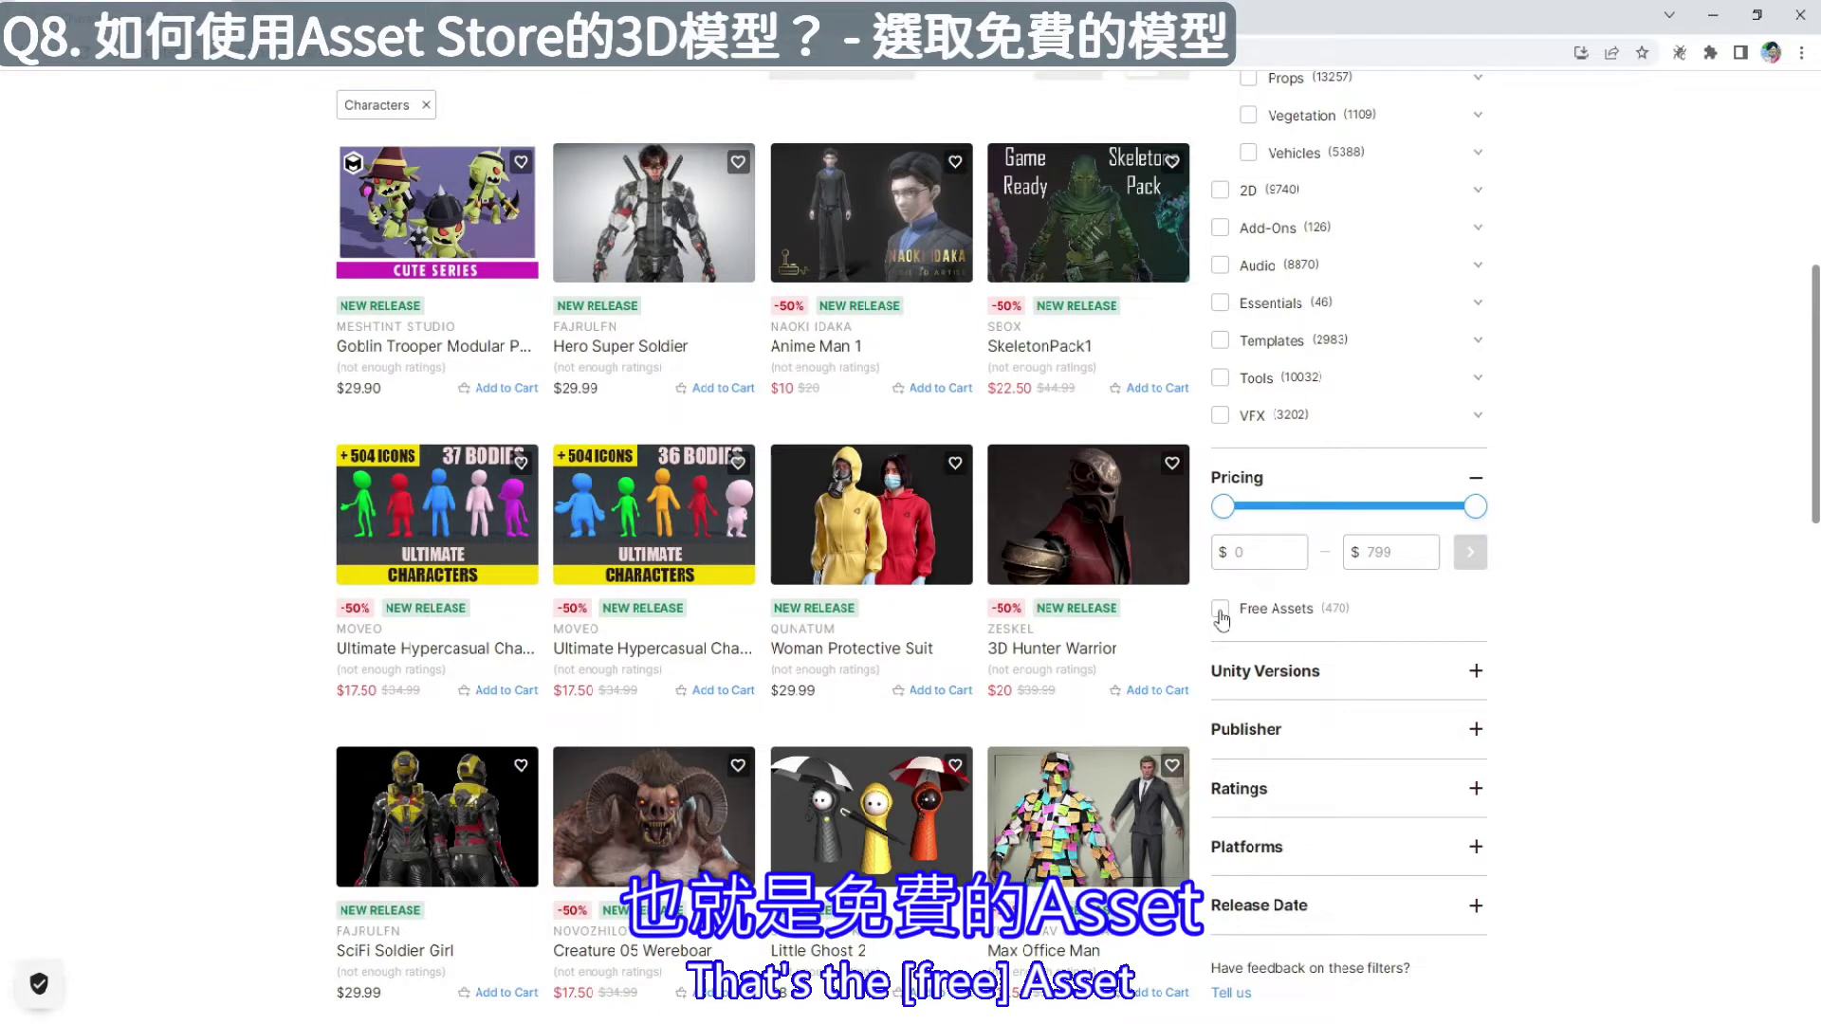
{"action": "left_click", "coordinate": [1221, 611]}
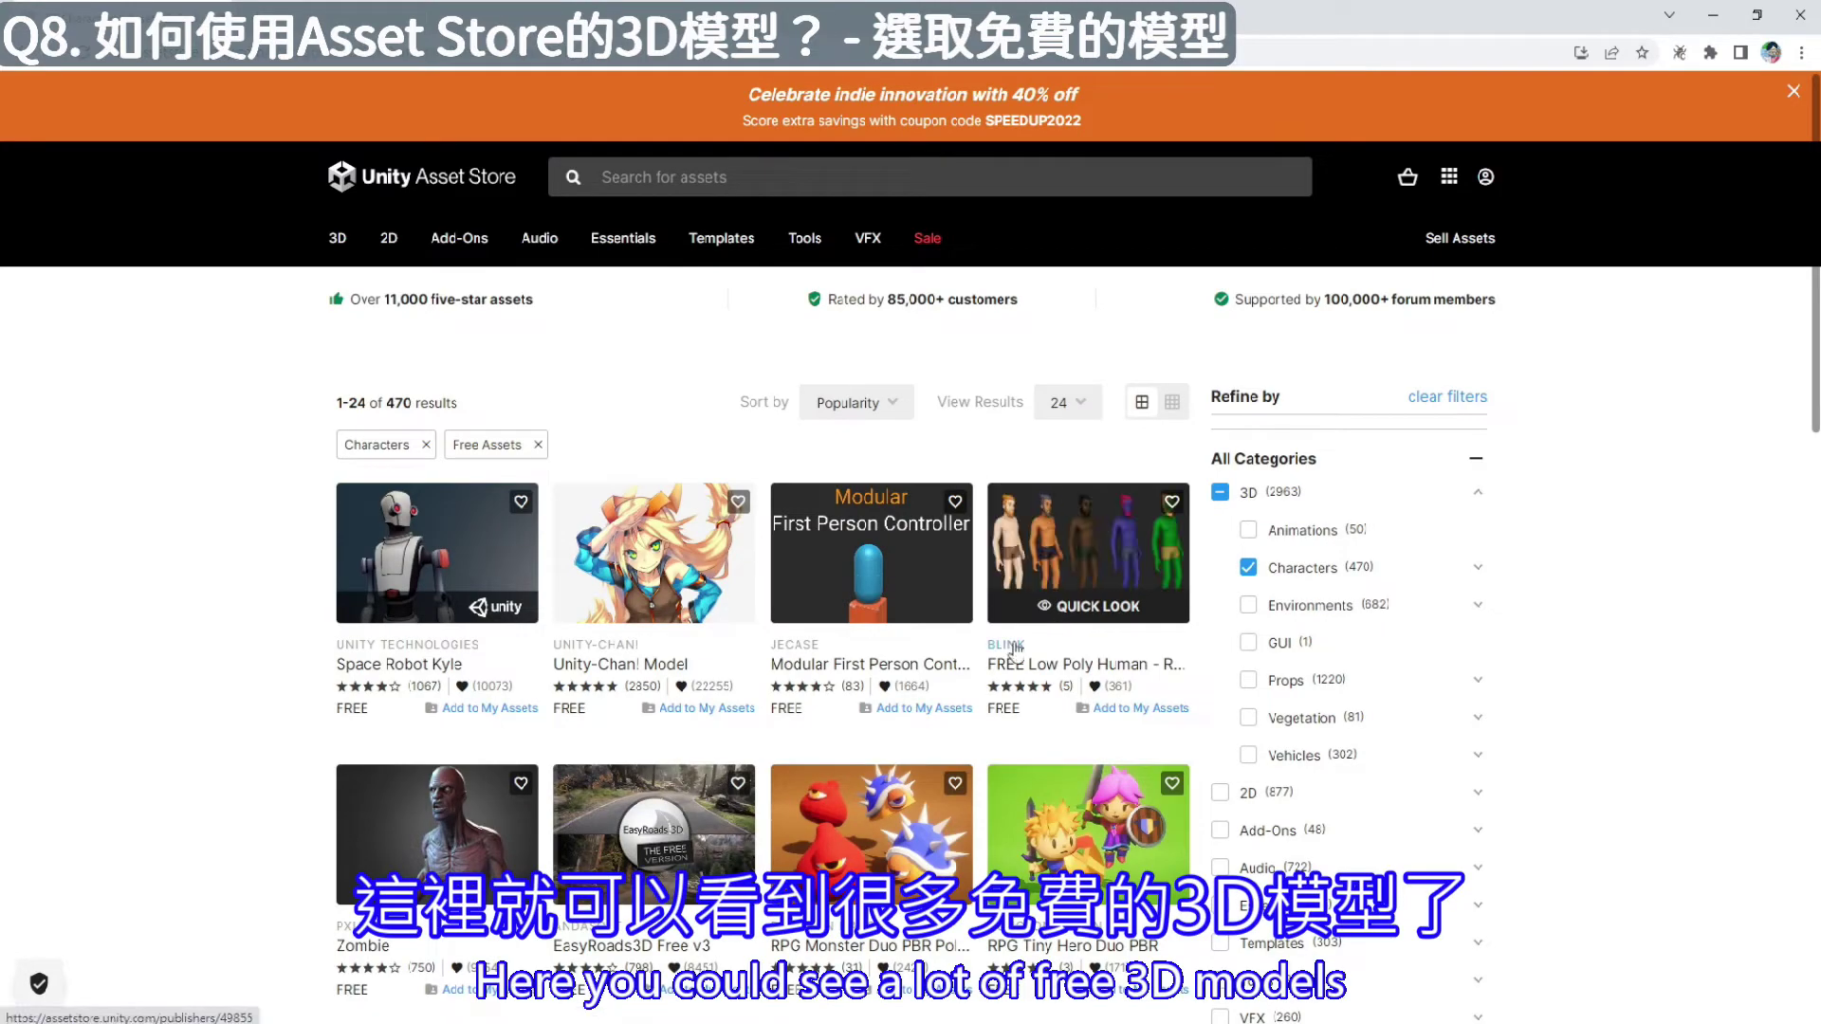
{"action": "scroll", "coordinate": [1012, 652], "scroll_direction": "down", "scroll_amount": 8}
{"action": "scroll", "coordinate": [1014, 652], "scroll_direction": "down", "scroll_amount": 5}
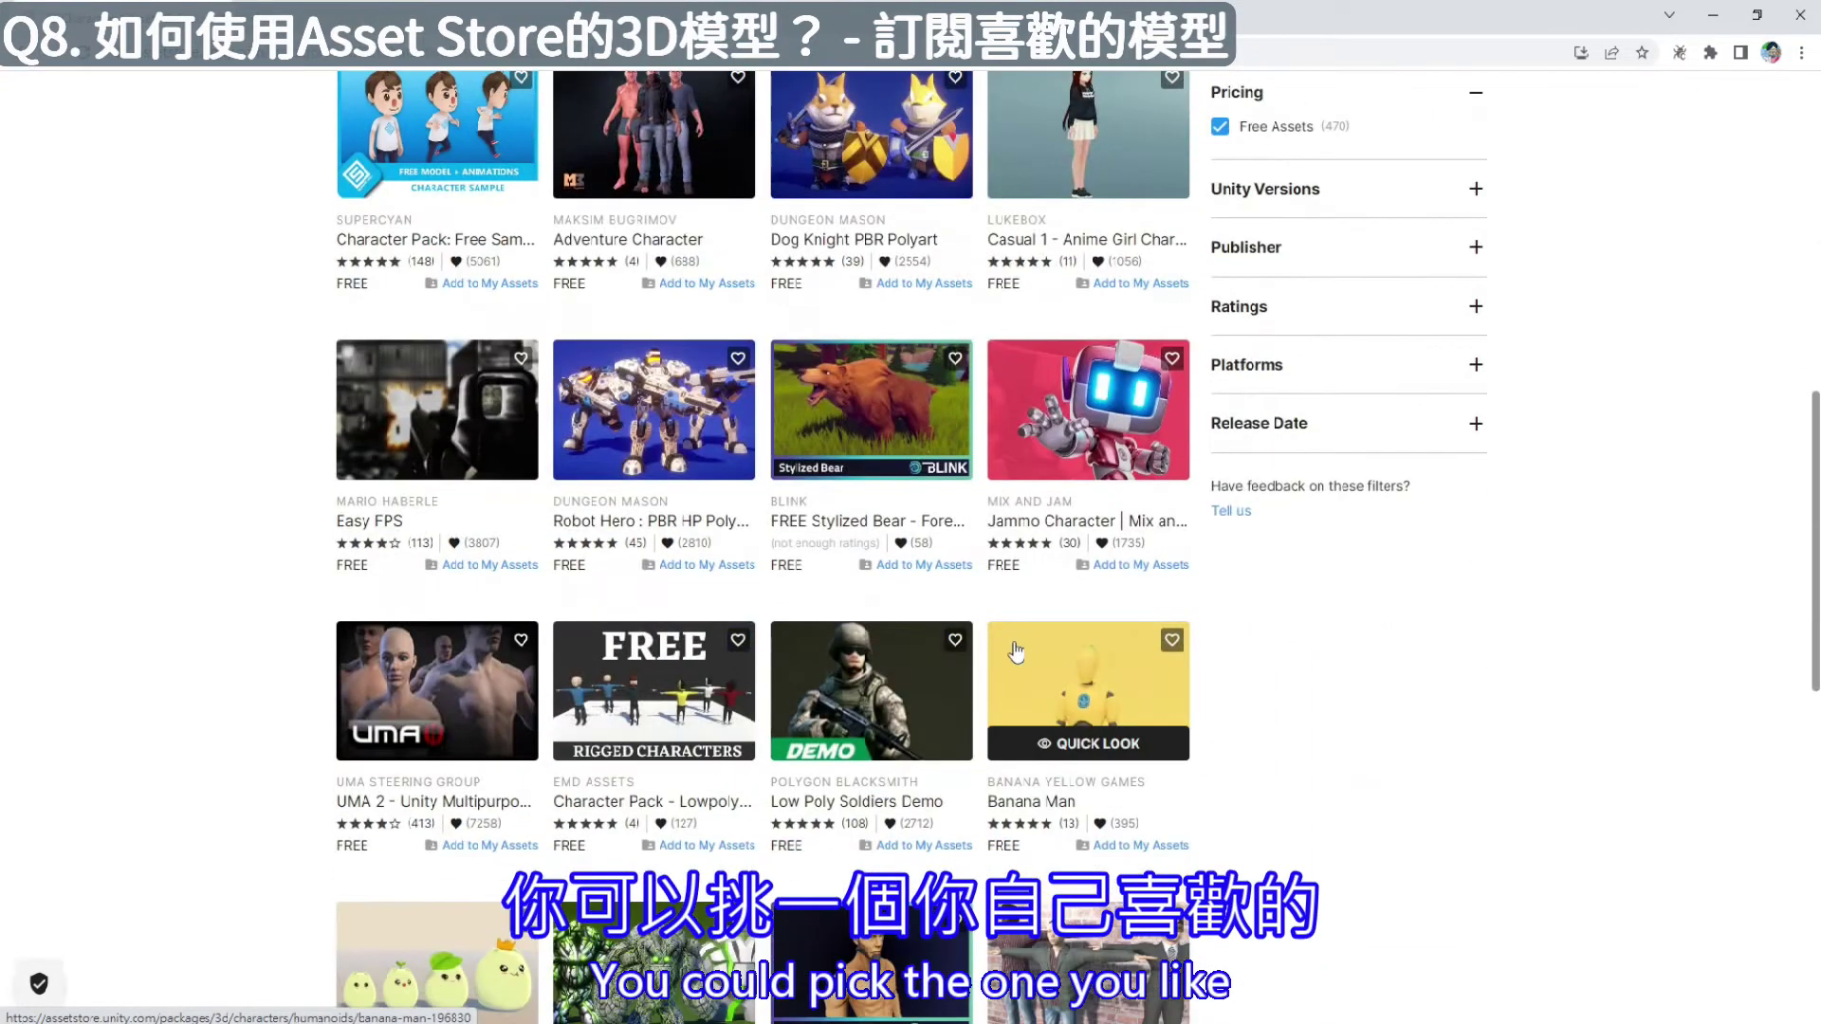
{"action": "scroll", "coordinate": [1017, 652], "scroll_direction": "up", "scroll_amount": 7}
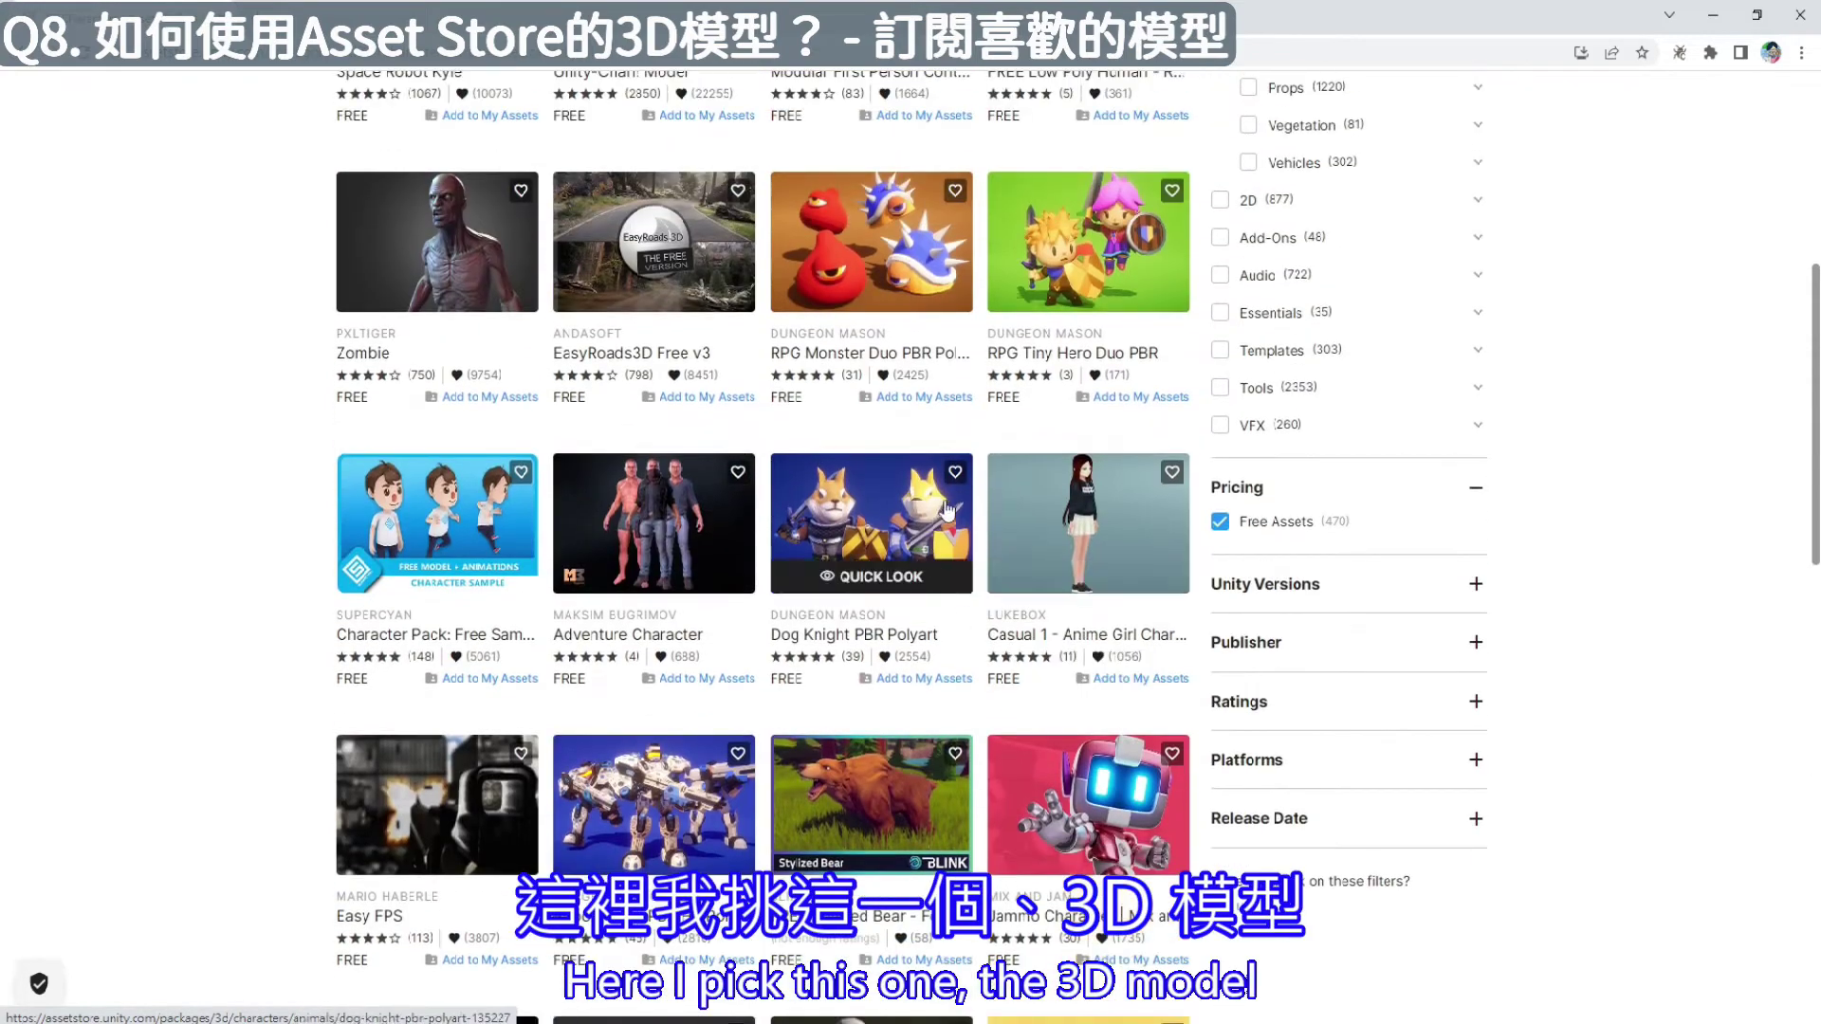
Add the free Casual 1 - Anime Girl Characters asset to My Assets
{"action": "left_click", "coordinate": [1112, 529]}
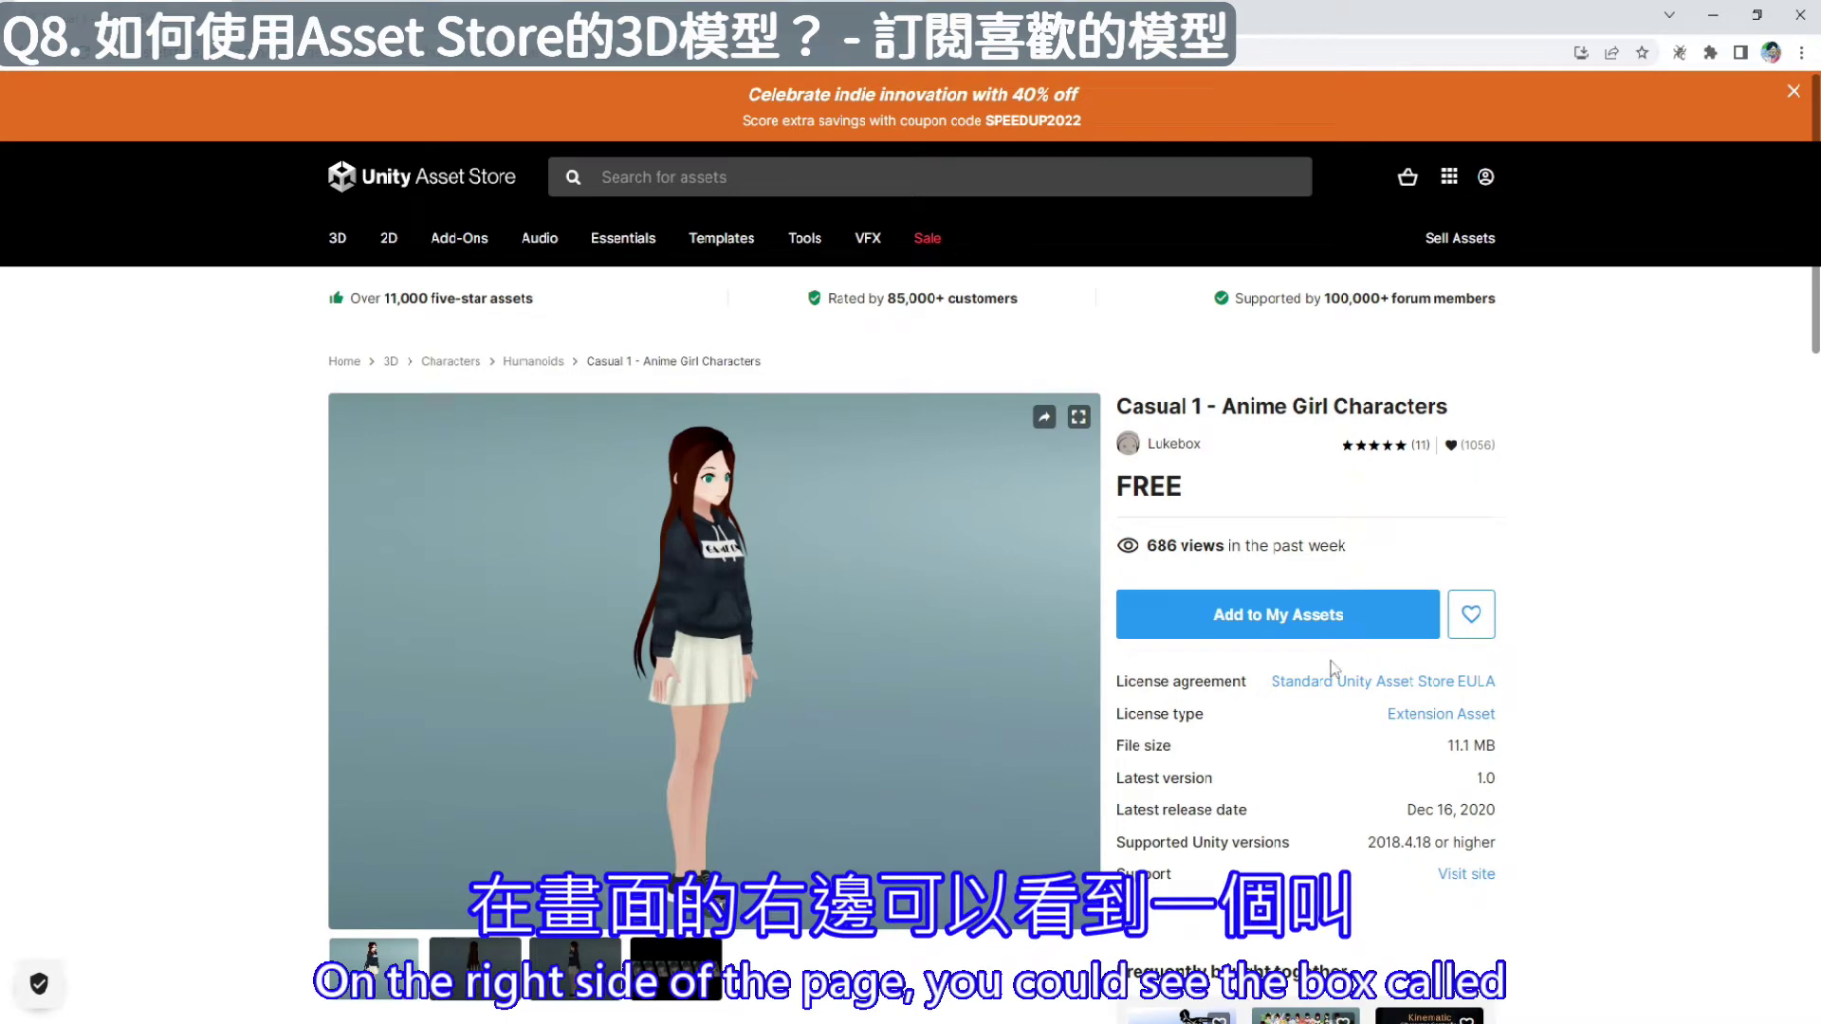
{"action": "left_click", "coordinate": [1245, 637]}
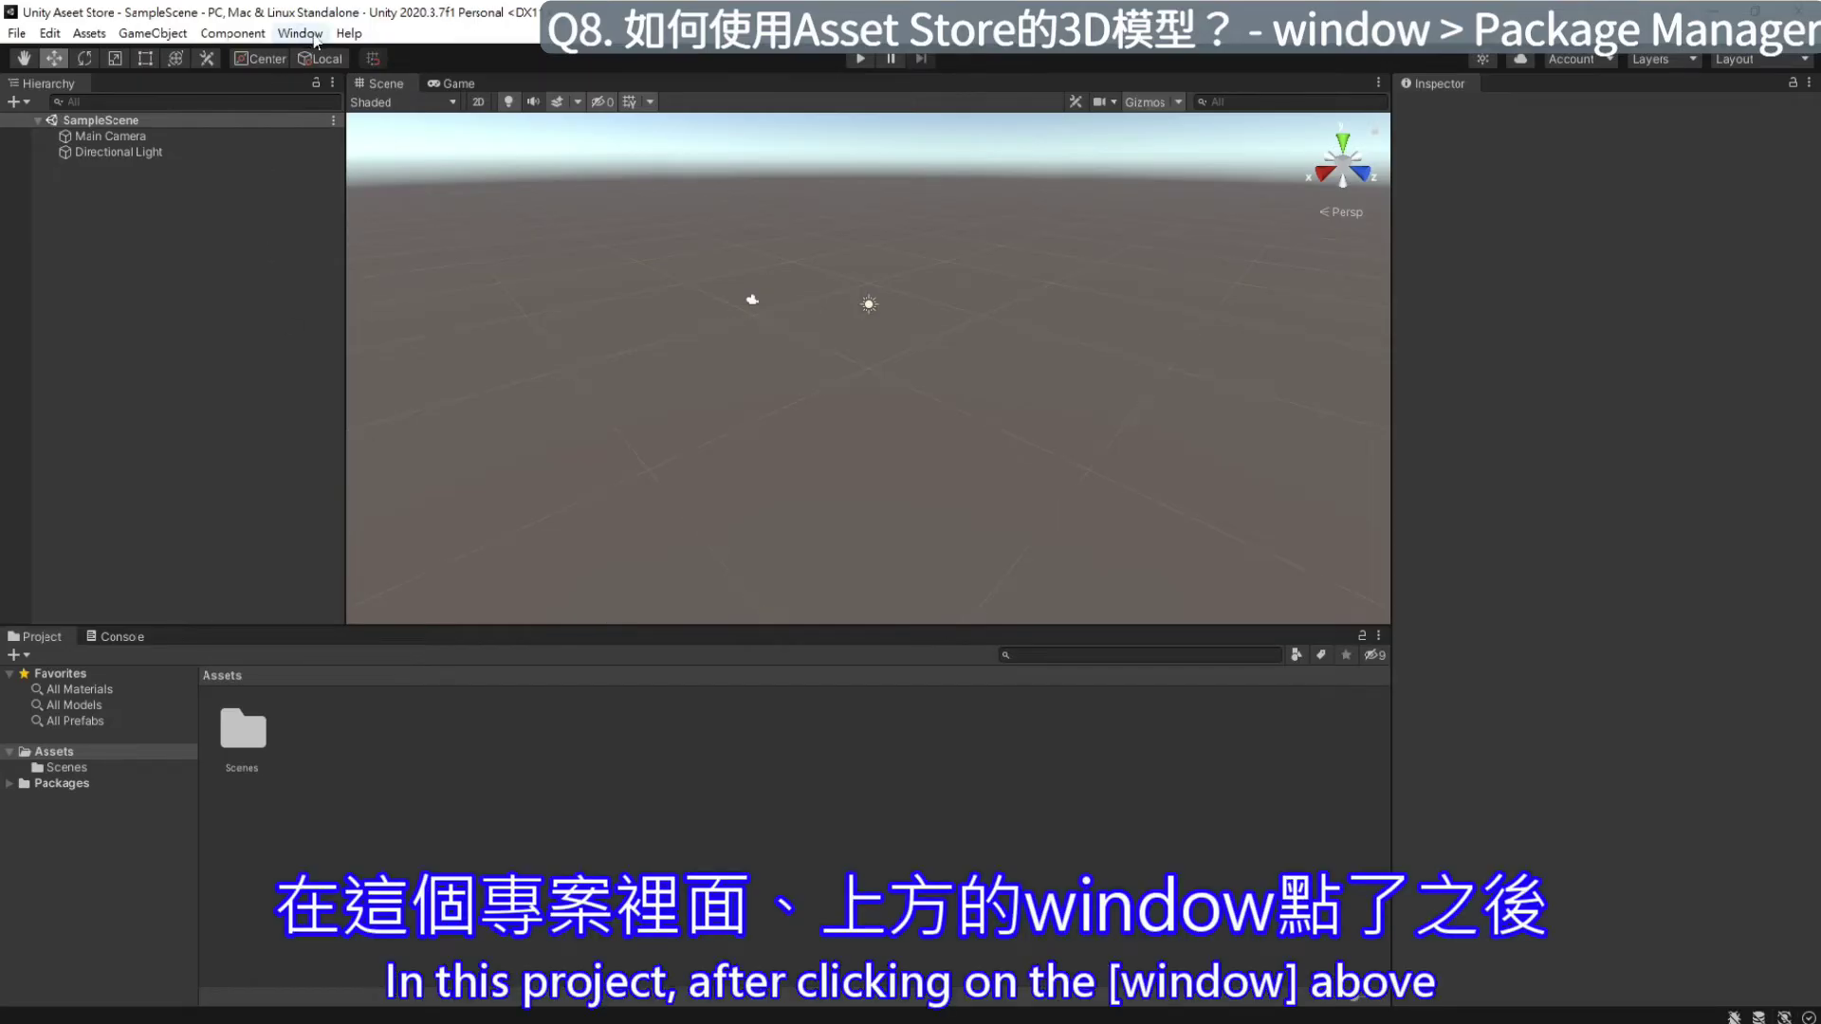
Open Package Manager from the Window menu
{"action": "left_click", "coordinate": [316, 38]}
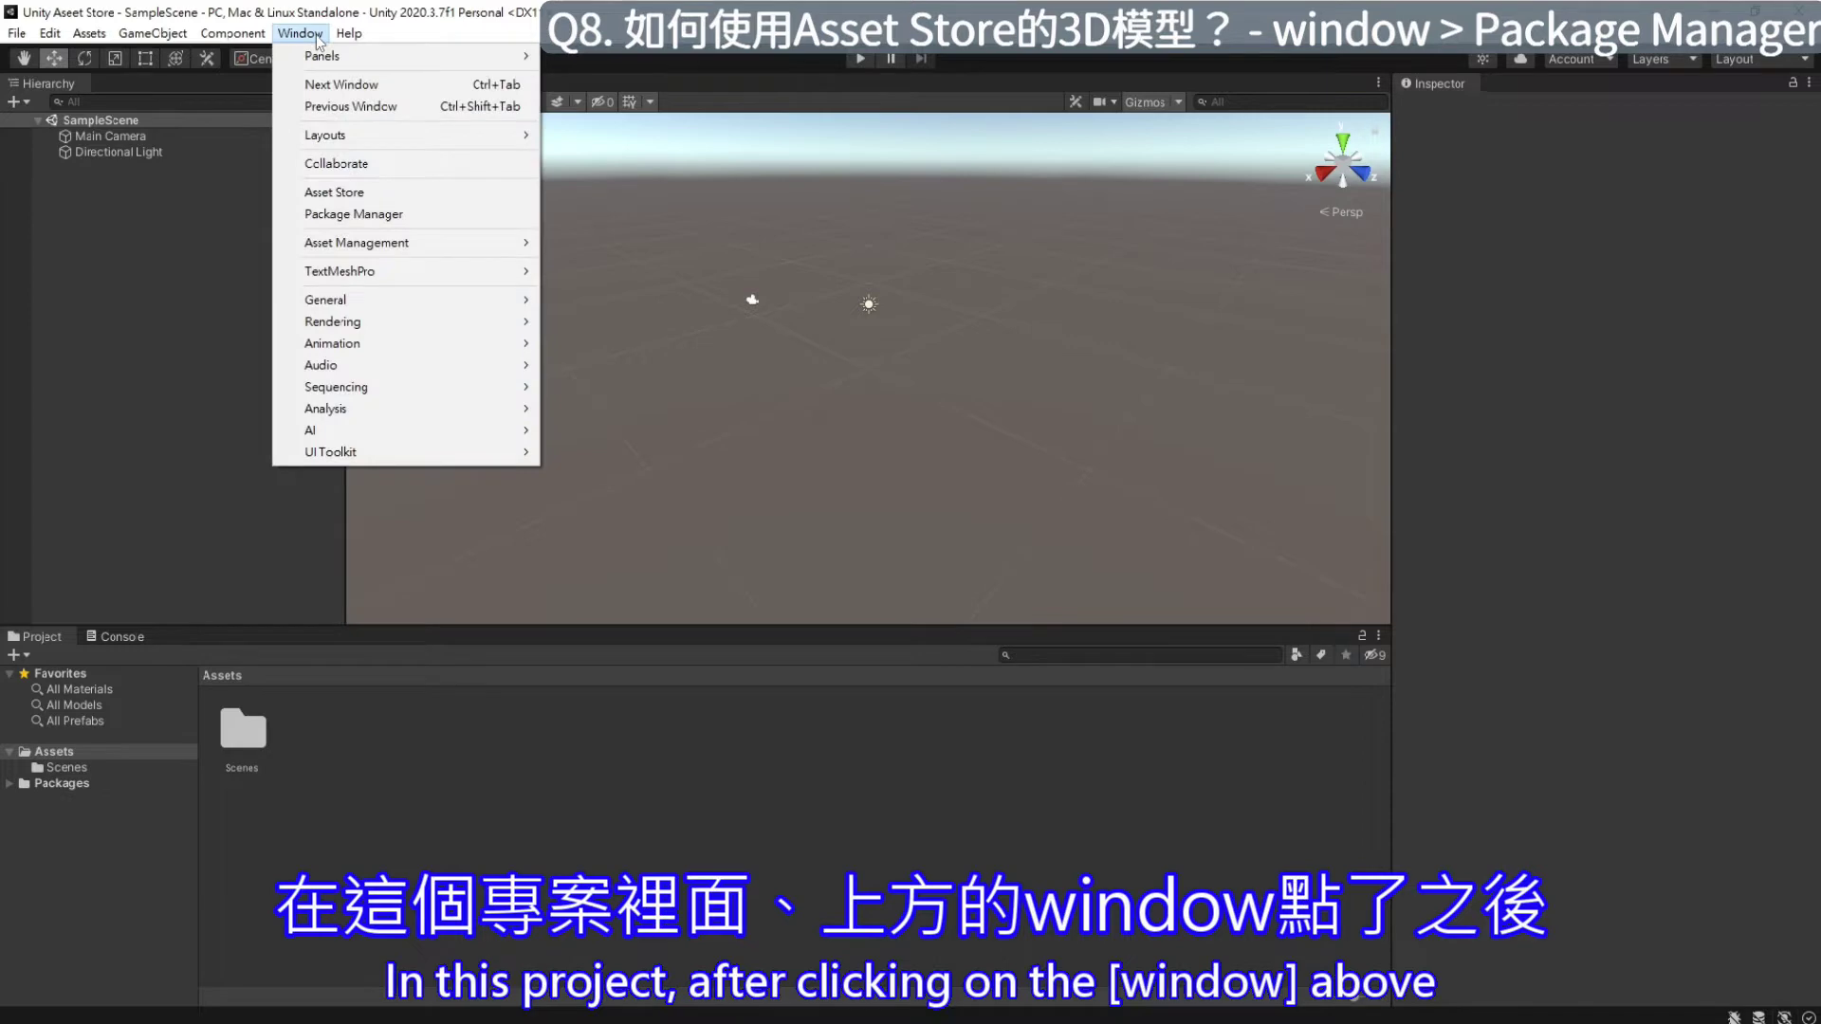
{"action": "left_click", "coordinate": [435, 220]}
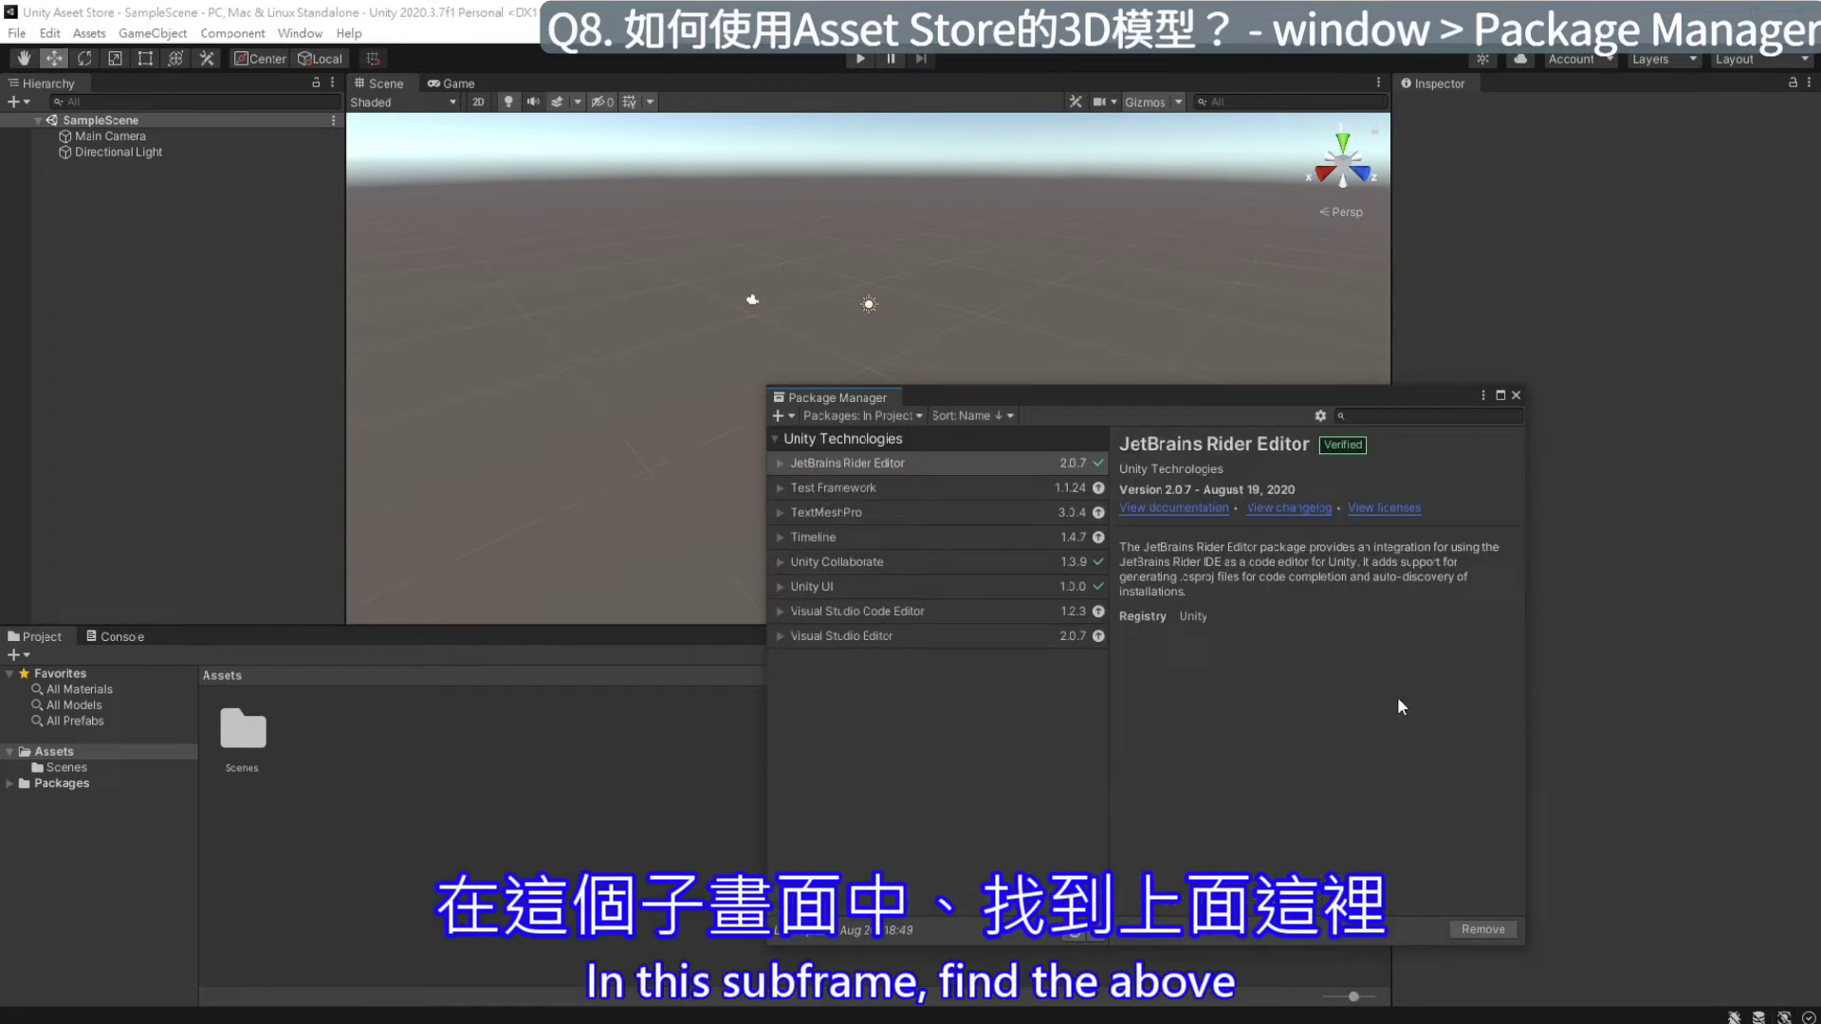
List My Assets in Package Manager and select Casual 1 - Anime Girl Characters
{"action": "left_click", "coordinate": [919, 418]}
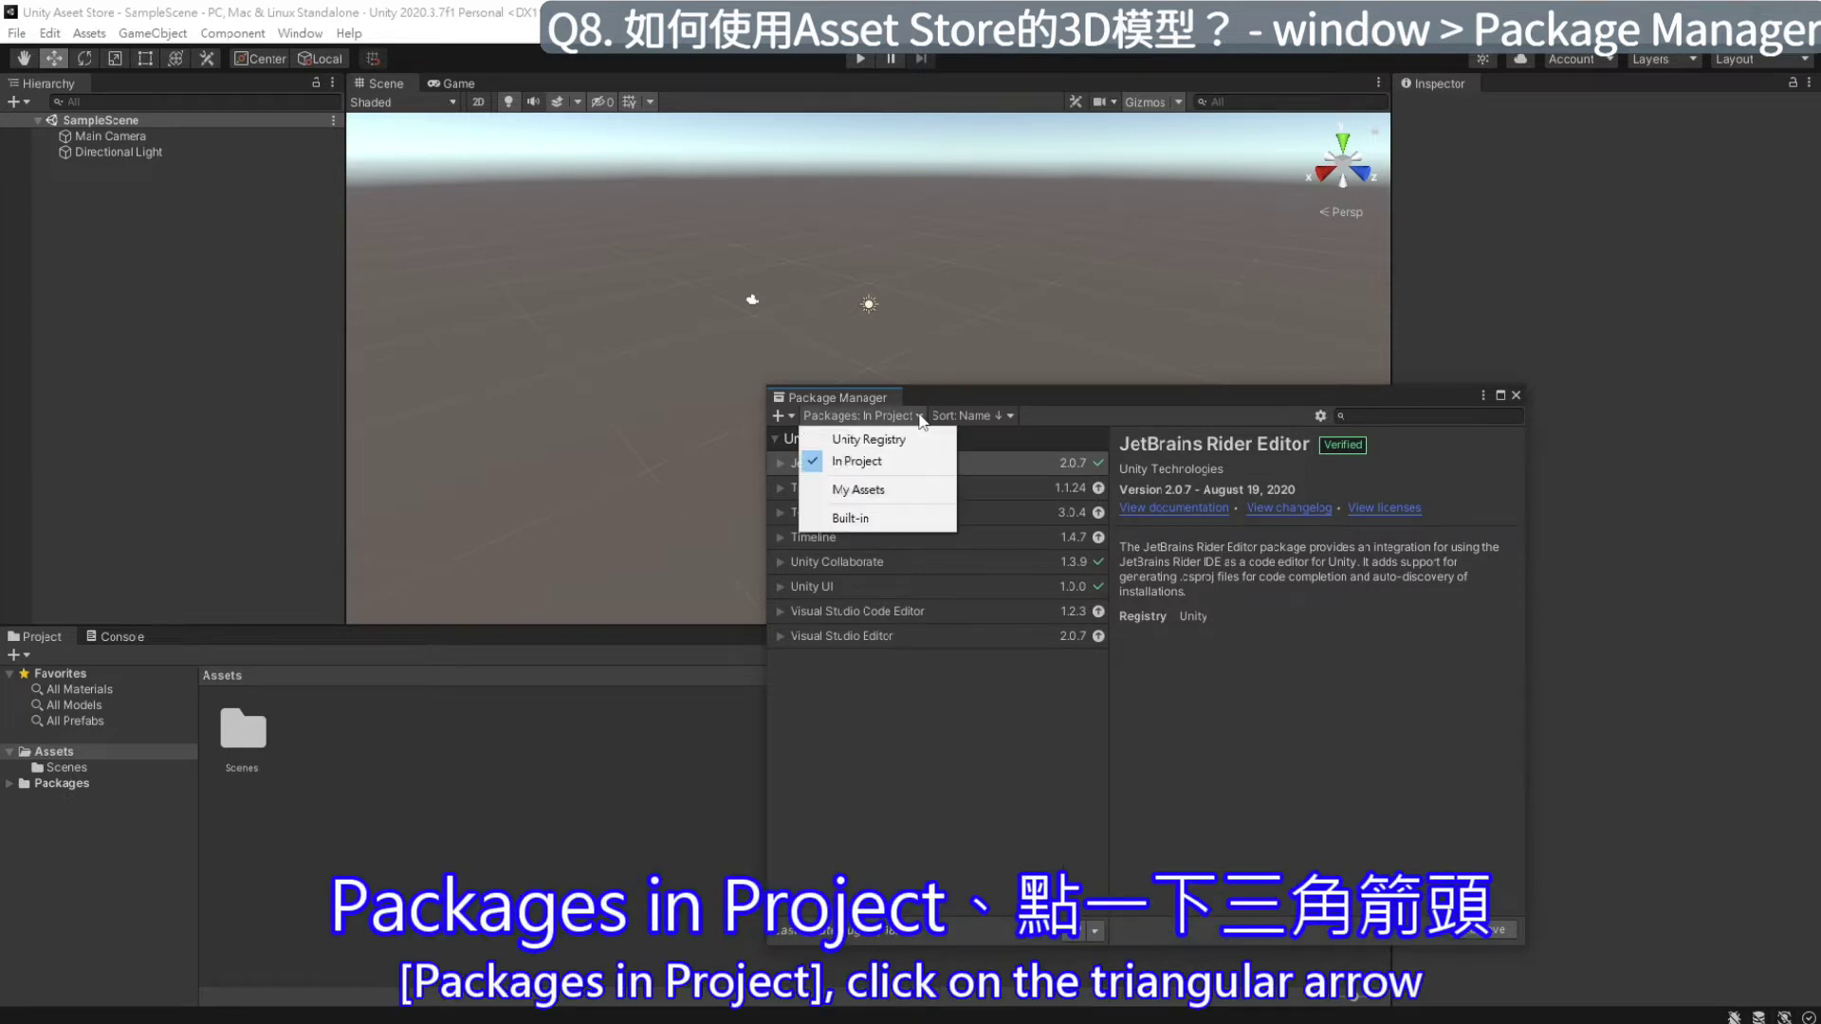
{"action": "left_click", "coordinate": [910, 491]}
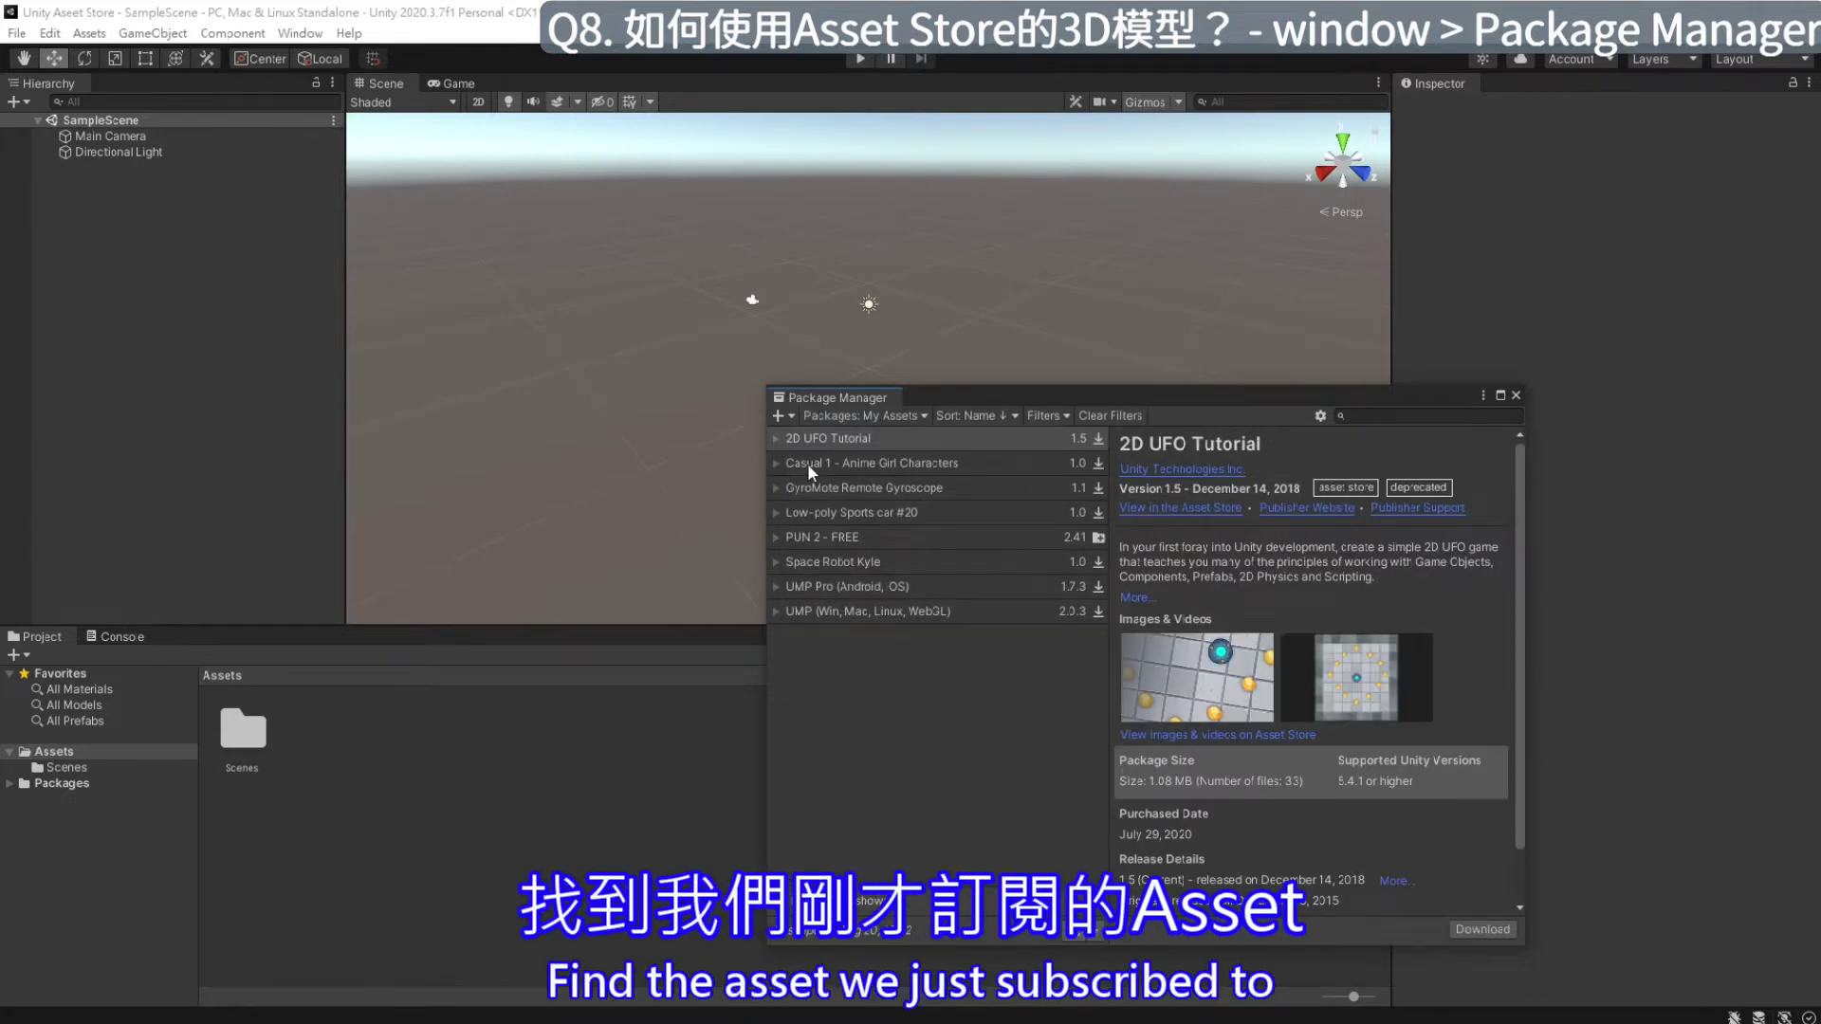
{"action": "left_click", "coordinate": [808, 463]}
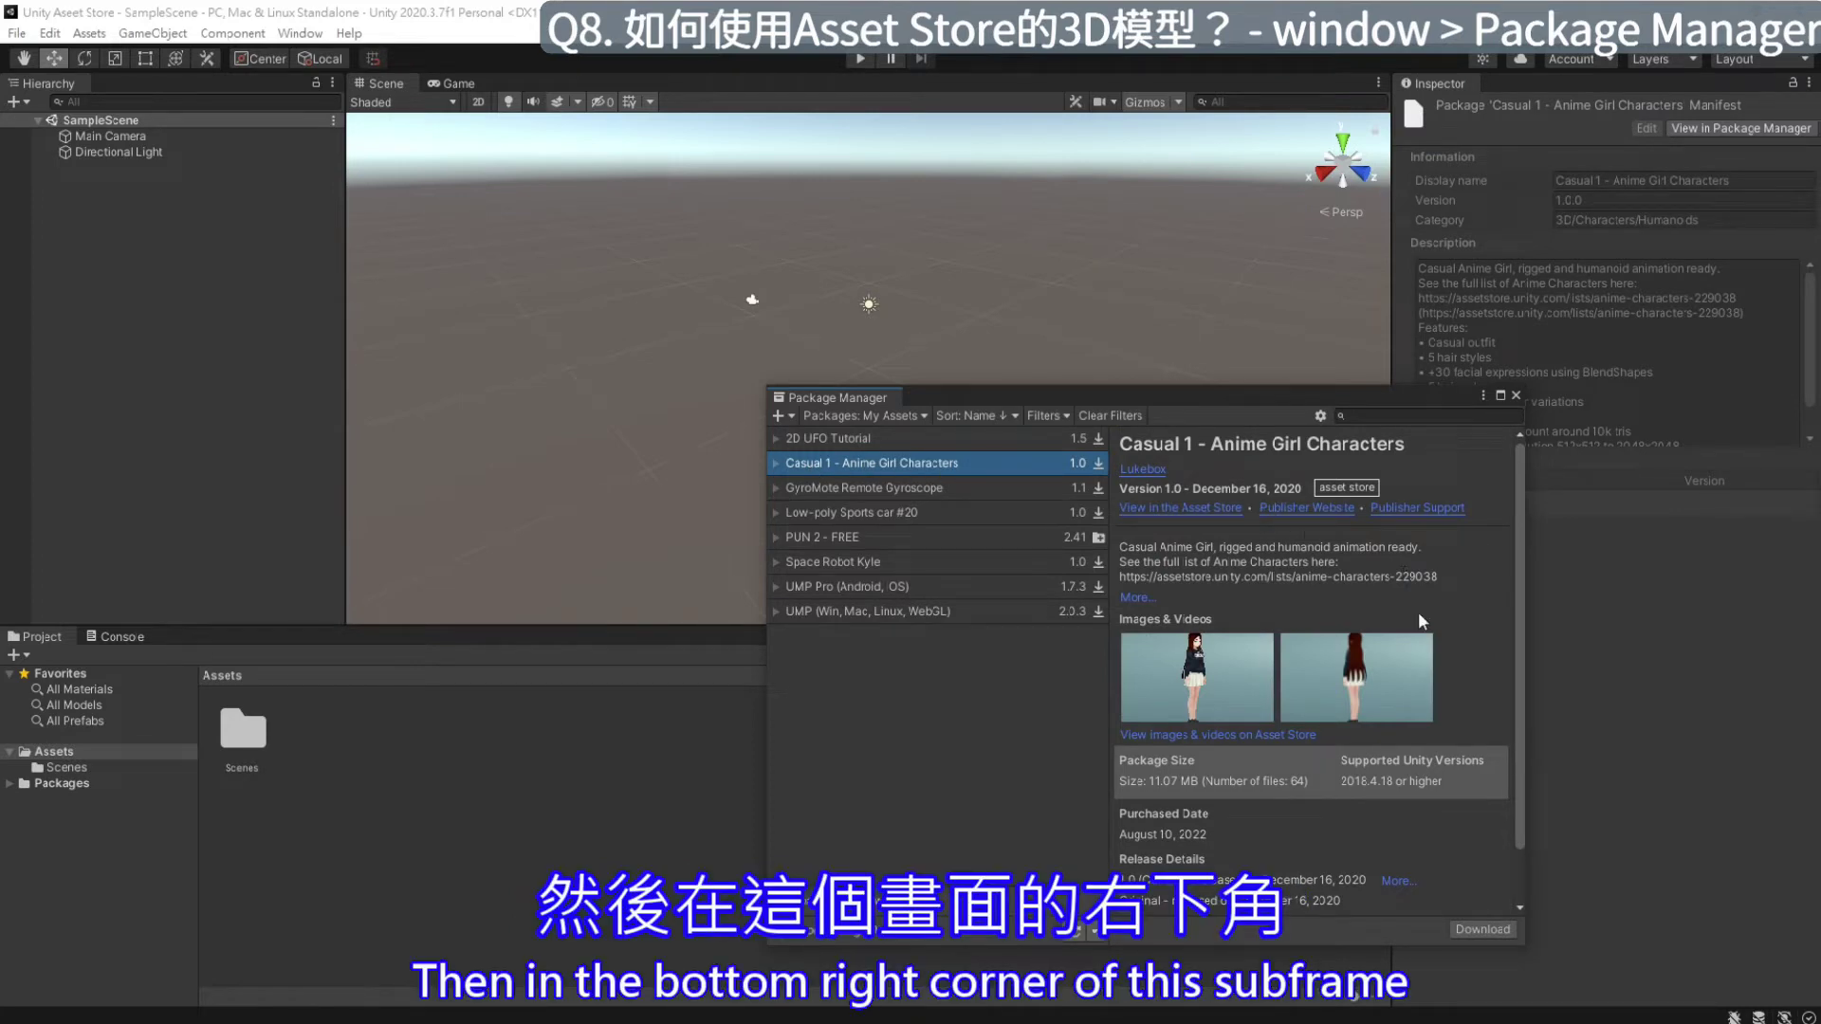
{"action": "scroll", "coordinate": [1479, 834], "scroll_direction": "down", "scroll_amount": 2}
Download the package and import all of its files
{"action": "left_click", "coordinate": [1487, 934]}
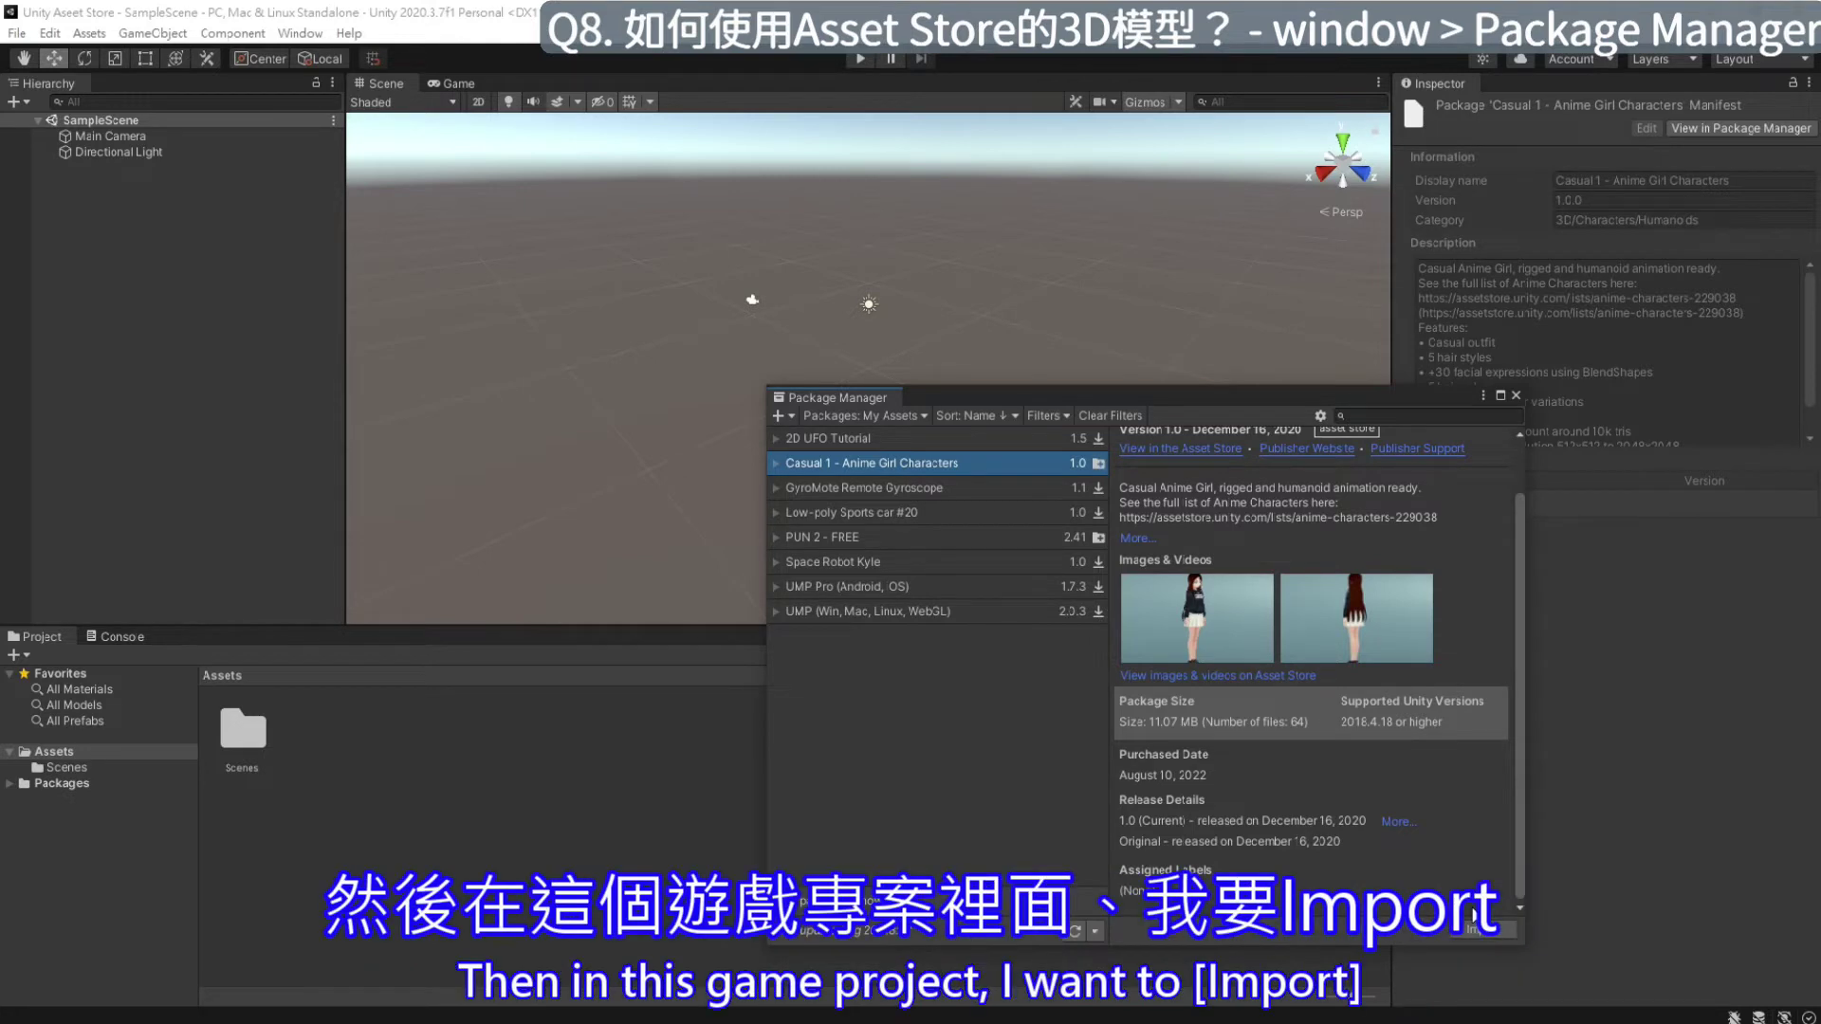
{"action": "left_click", "coordinate": [1496, 931]}
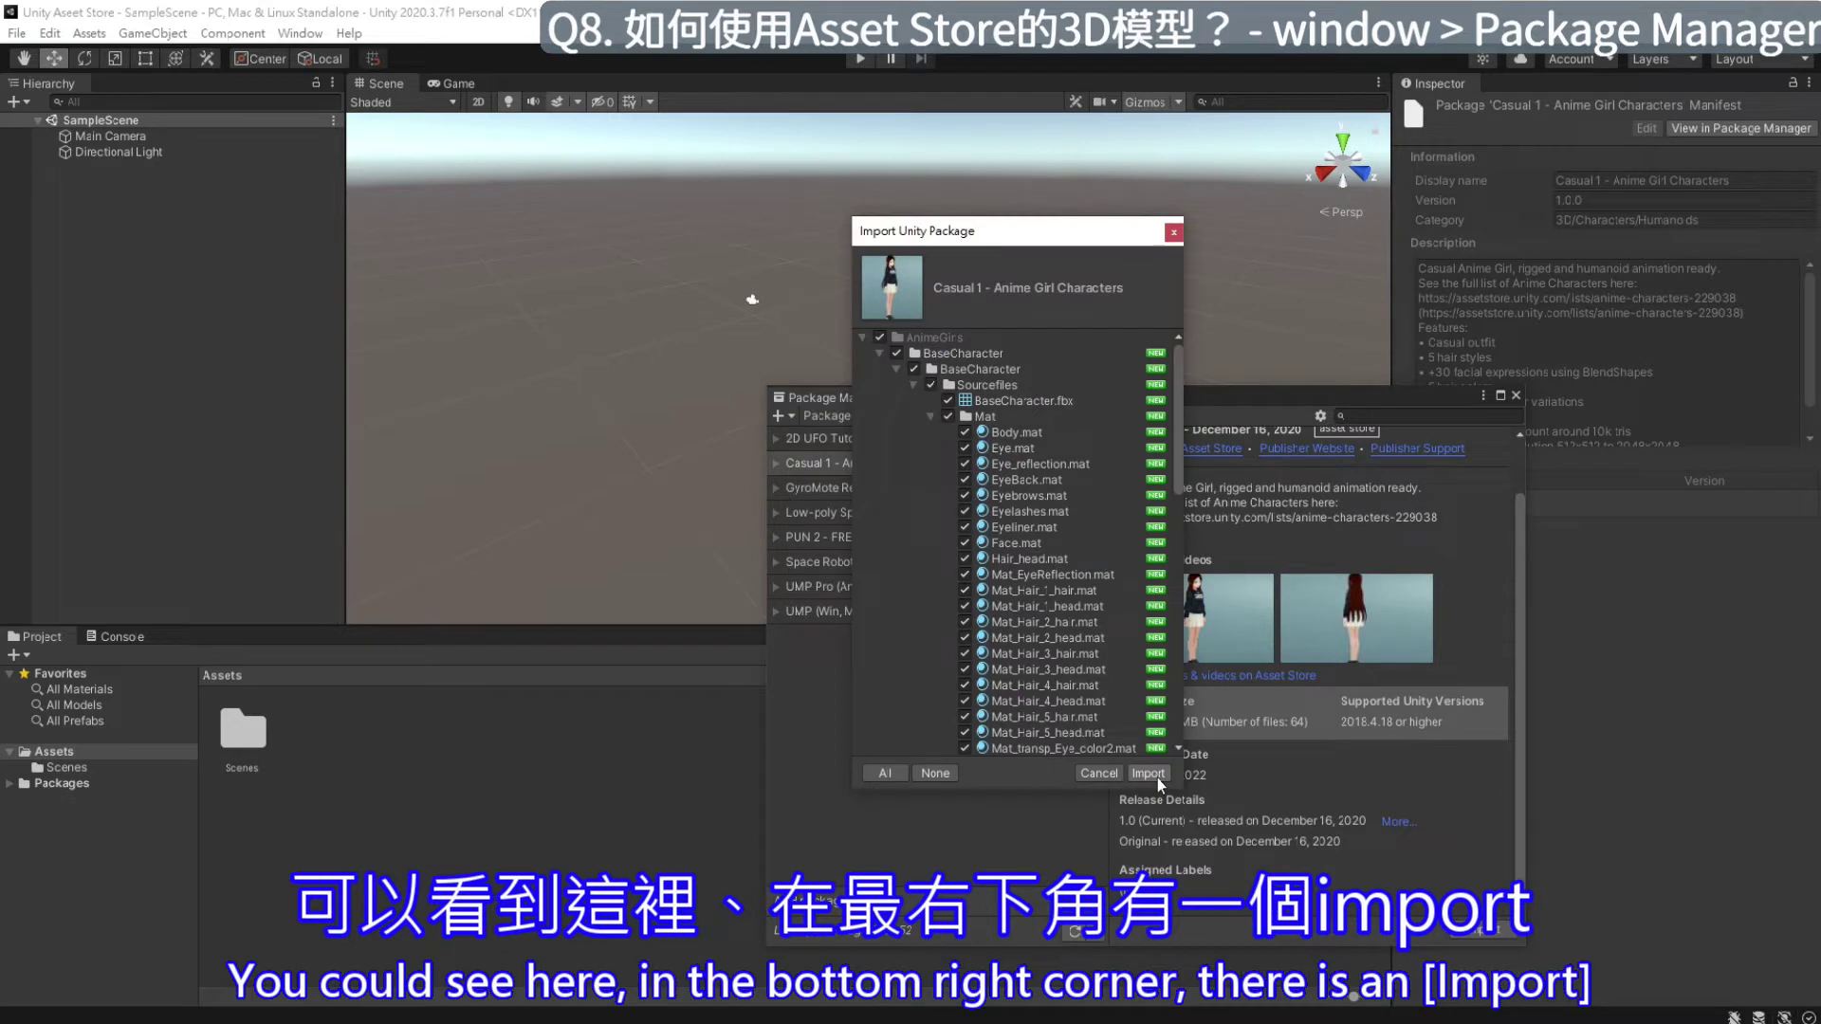
{"action": "left_click", "coordinate": [1147, 773]}
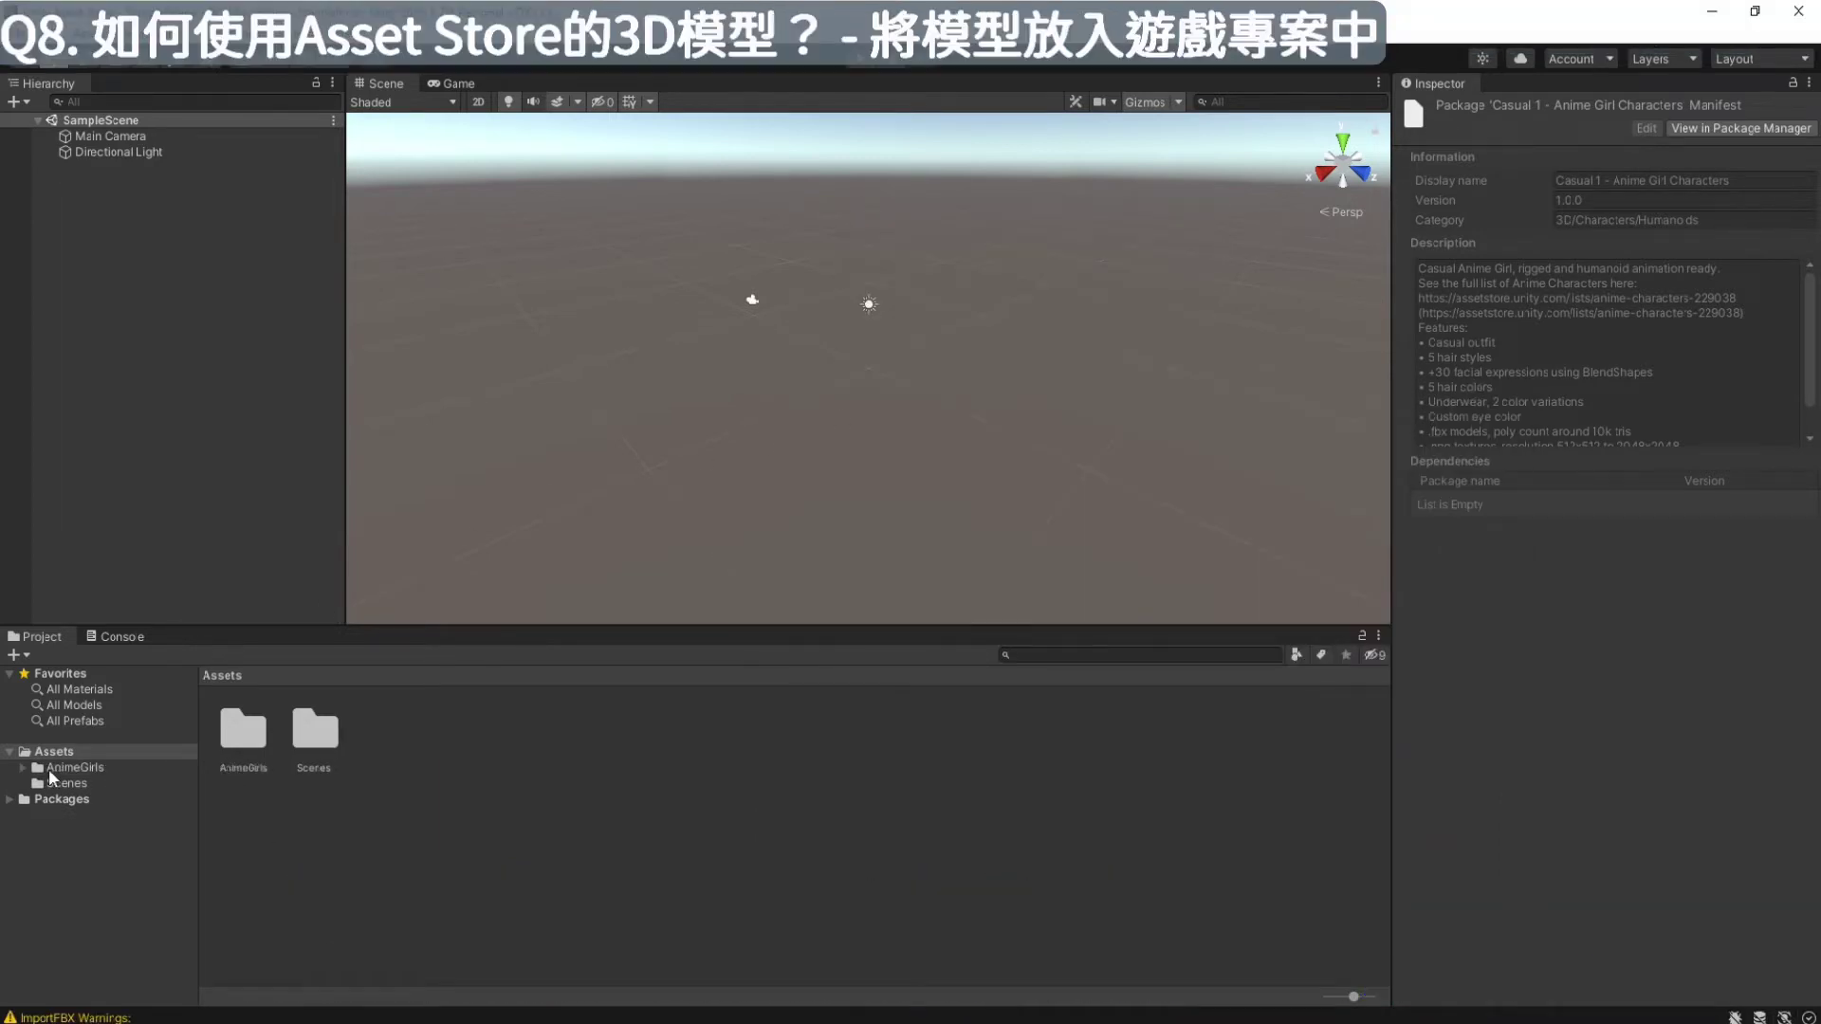
Browse to Assets/AnimeGirls/Casual1 and select the Casual1 prefab
{"action": "left_click", "coordinate": [81, 768]}
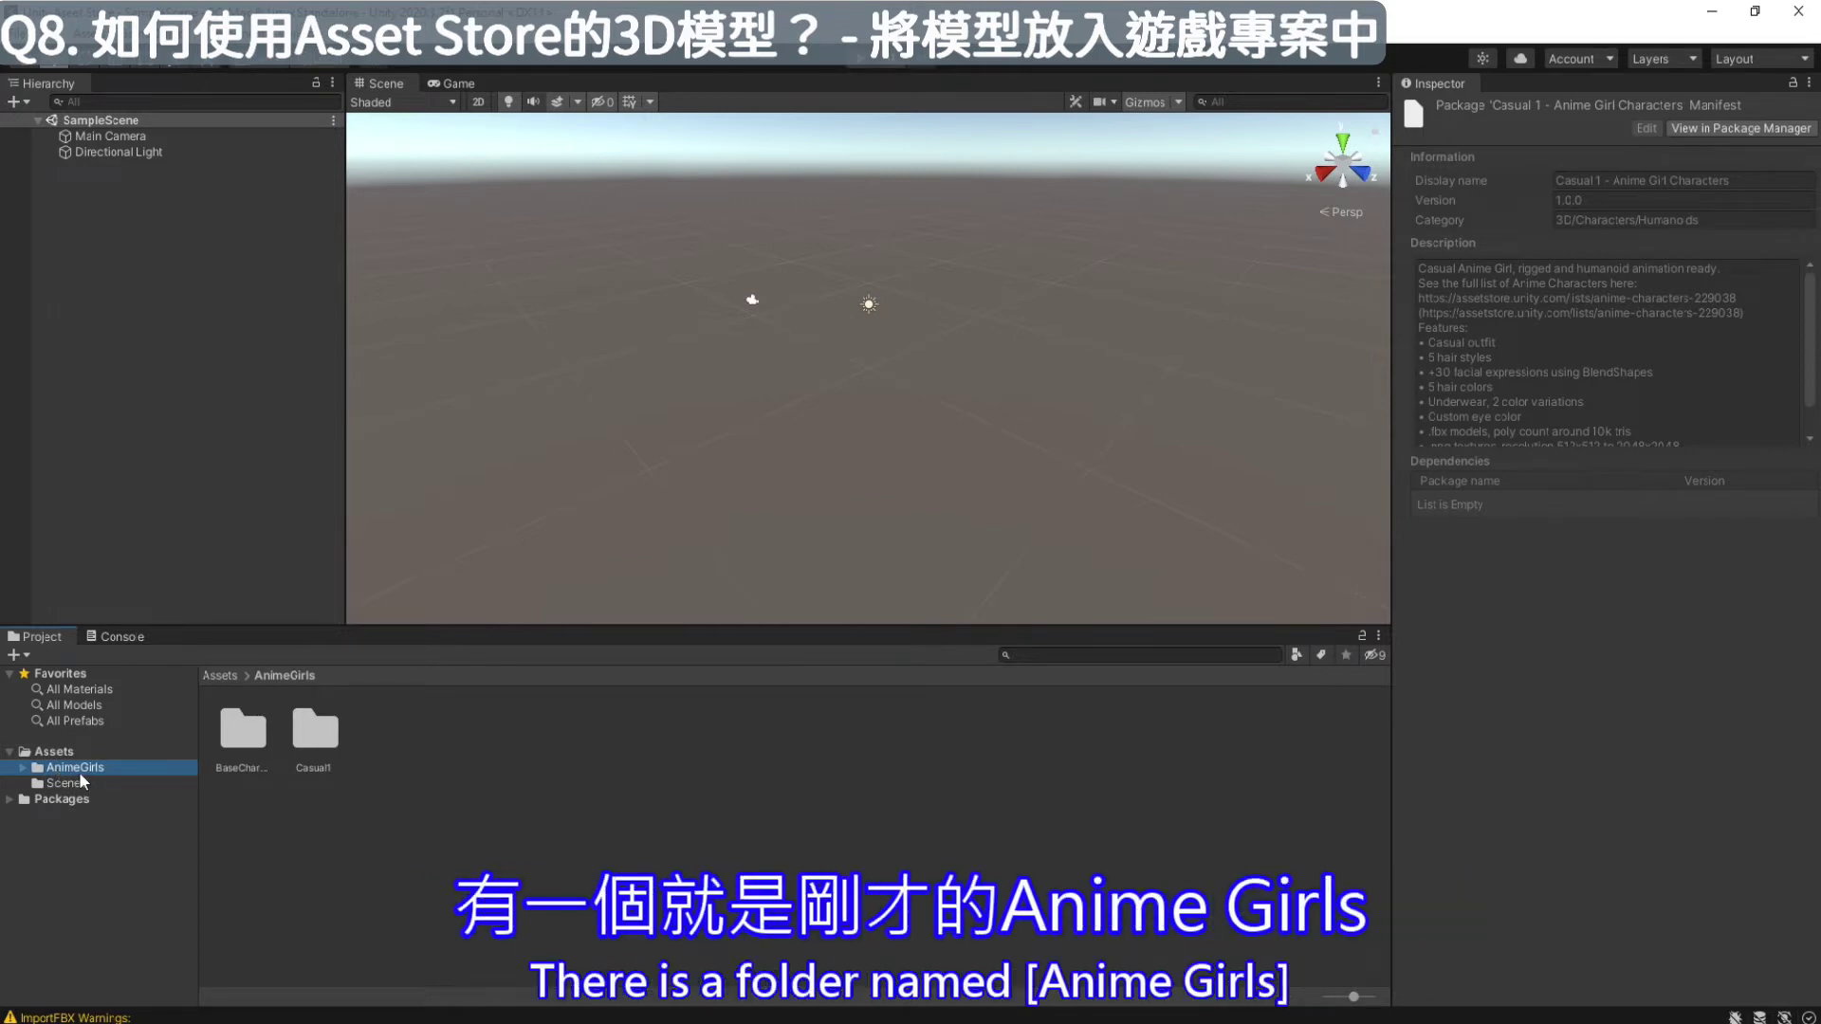
{"action": "left_click", "coordinate": [23, 768]}
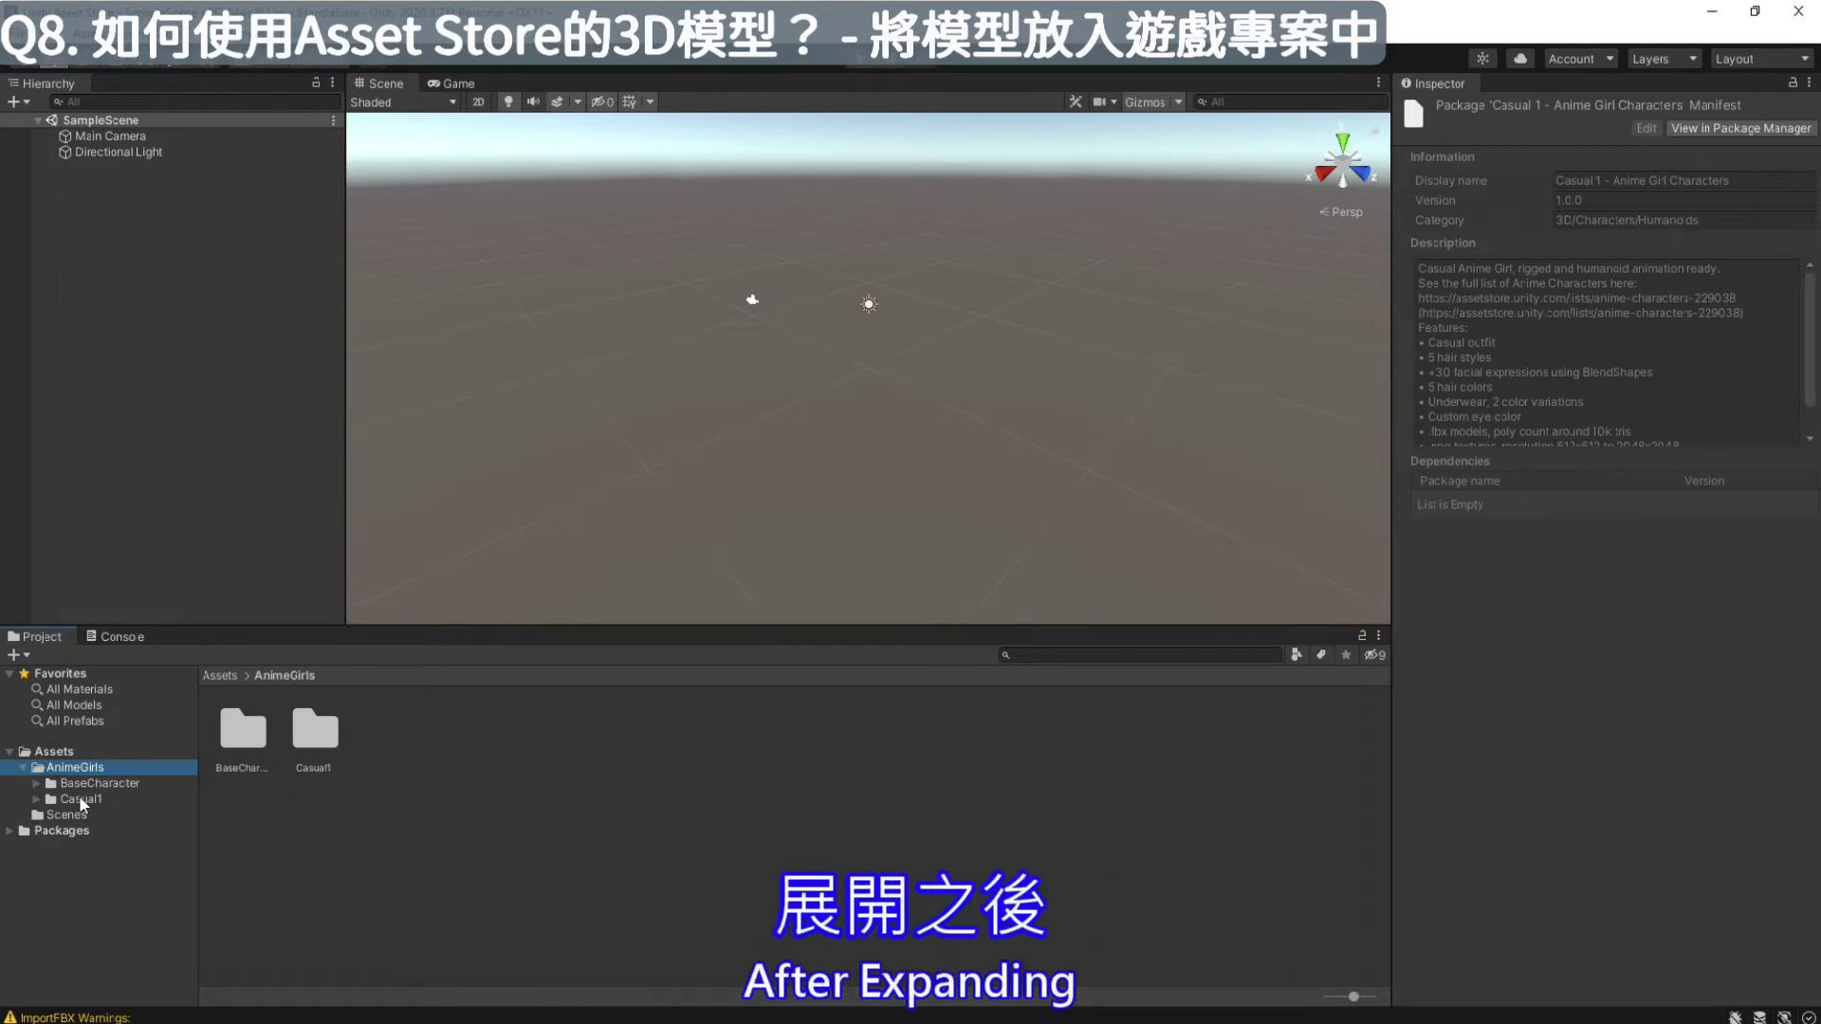
{"action": "left_click", "coordinate": [80, 800]}
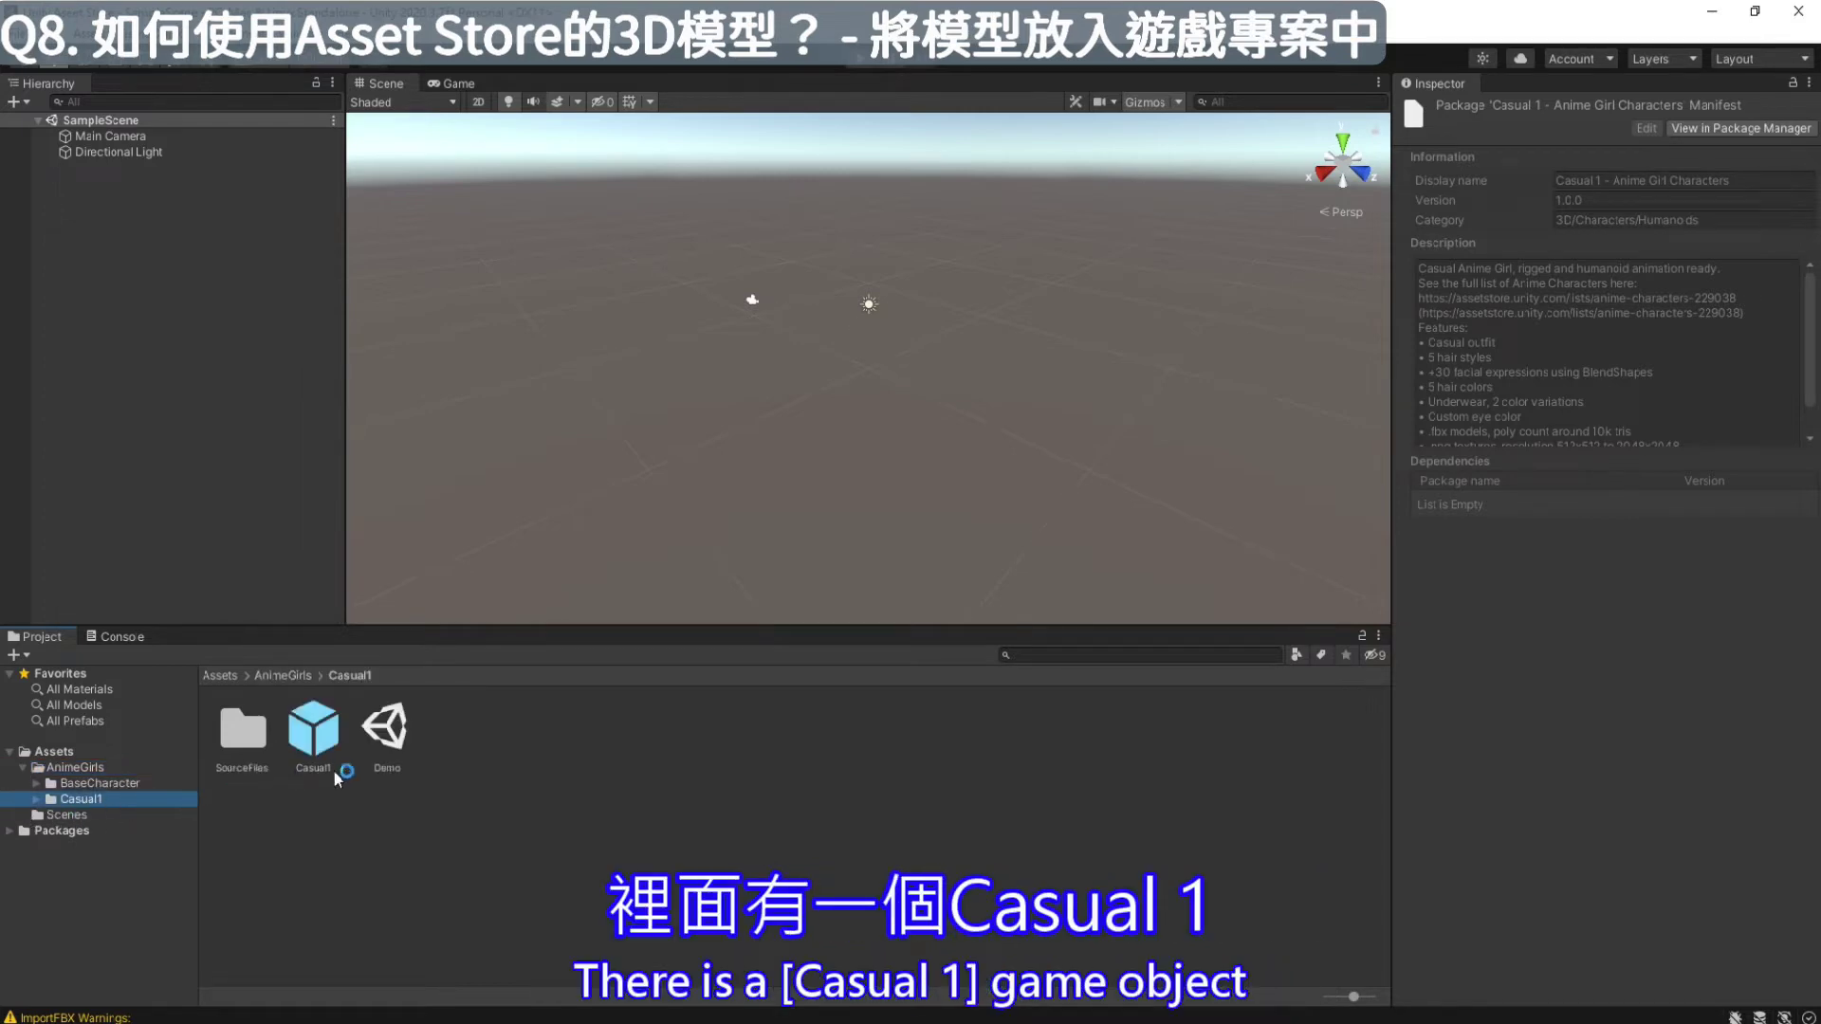
{"action": "left_click", "coordinate": [320, 733]}
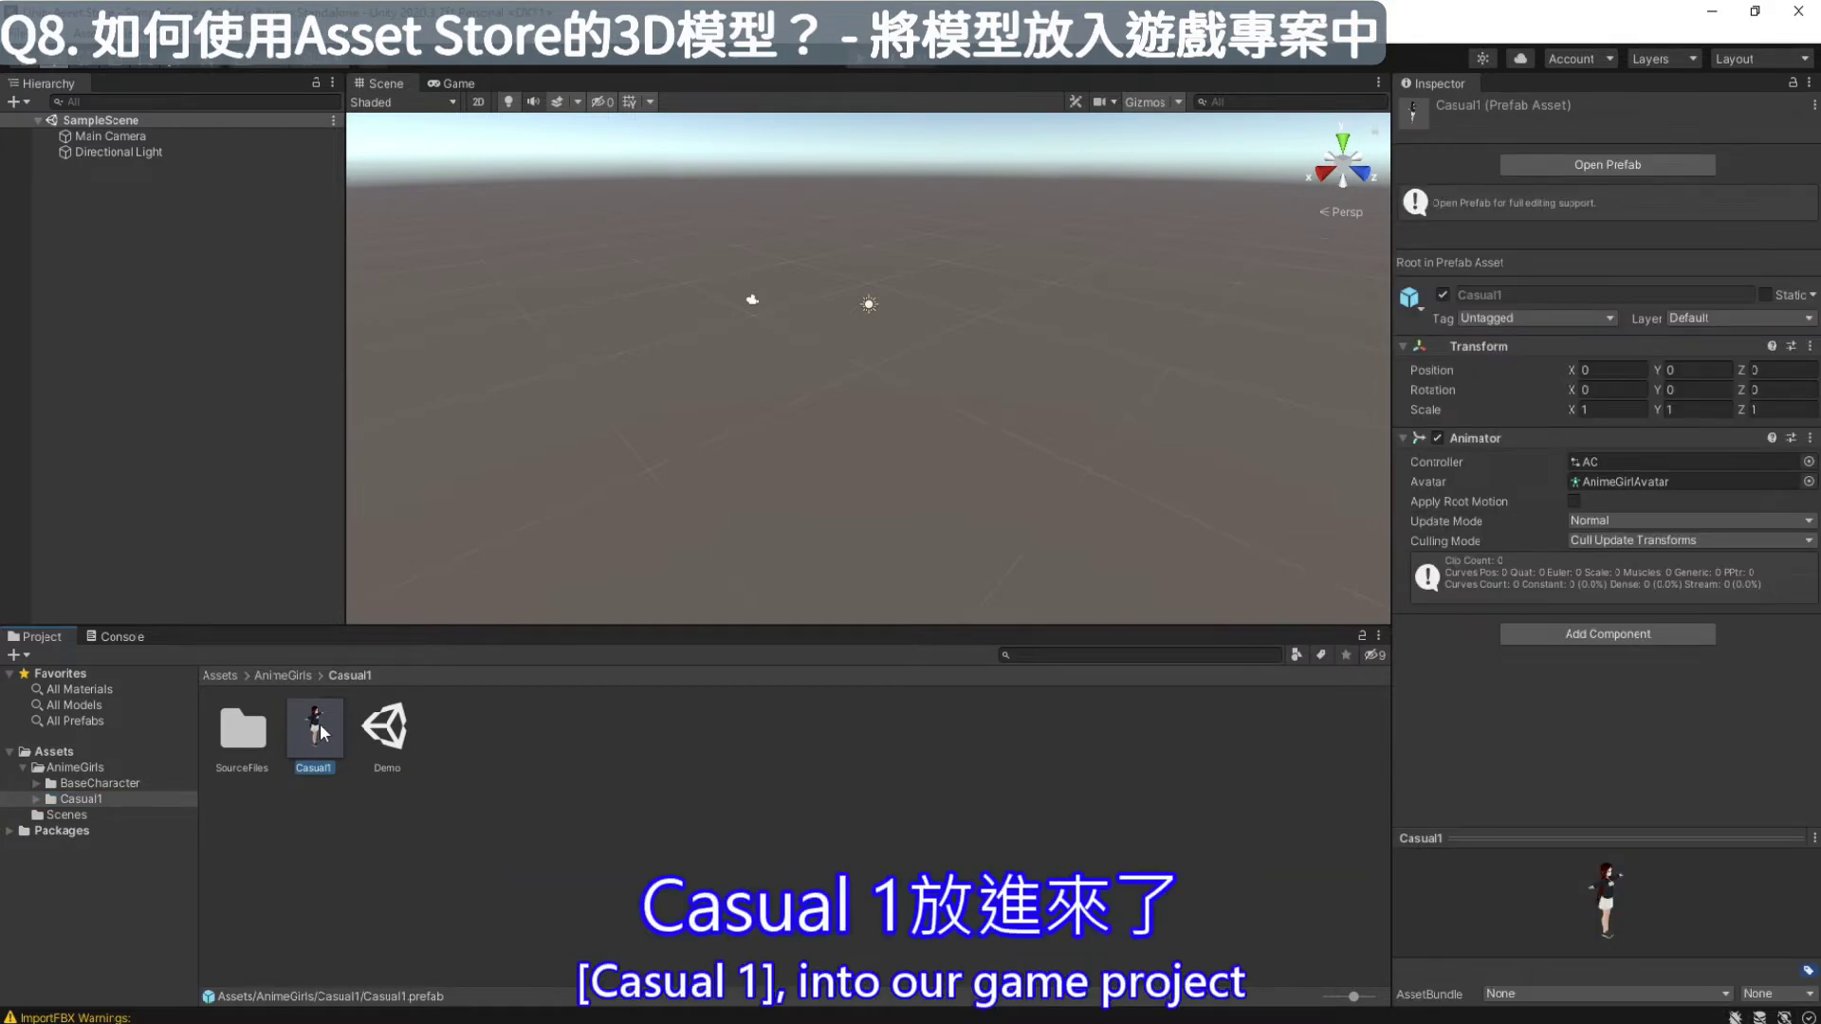
Place the Casual1 prefab into SampleScene at 0,0,0 and orbit to view it
{"action": "left_click_drag", "start_coordinate": [320, 733], "coordinate": [142, 247]}
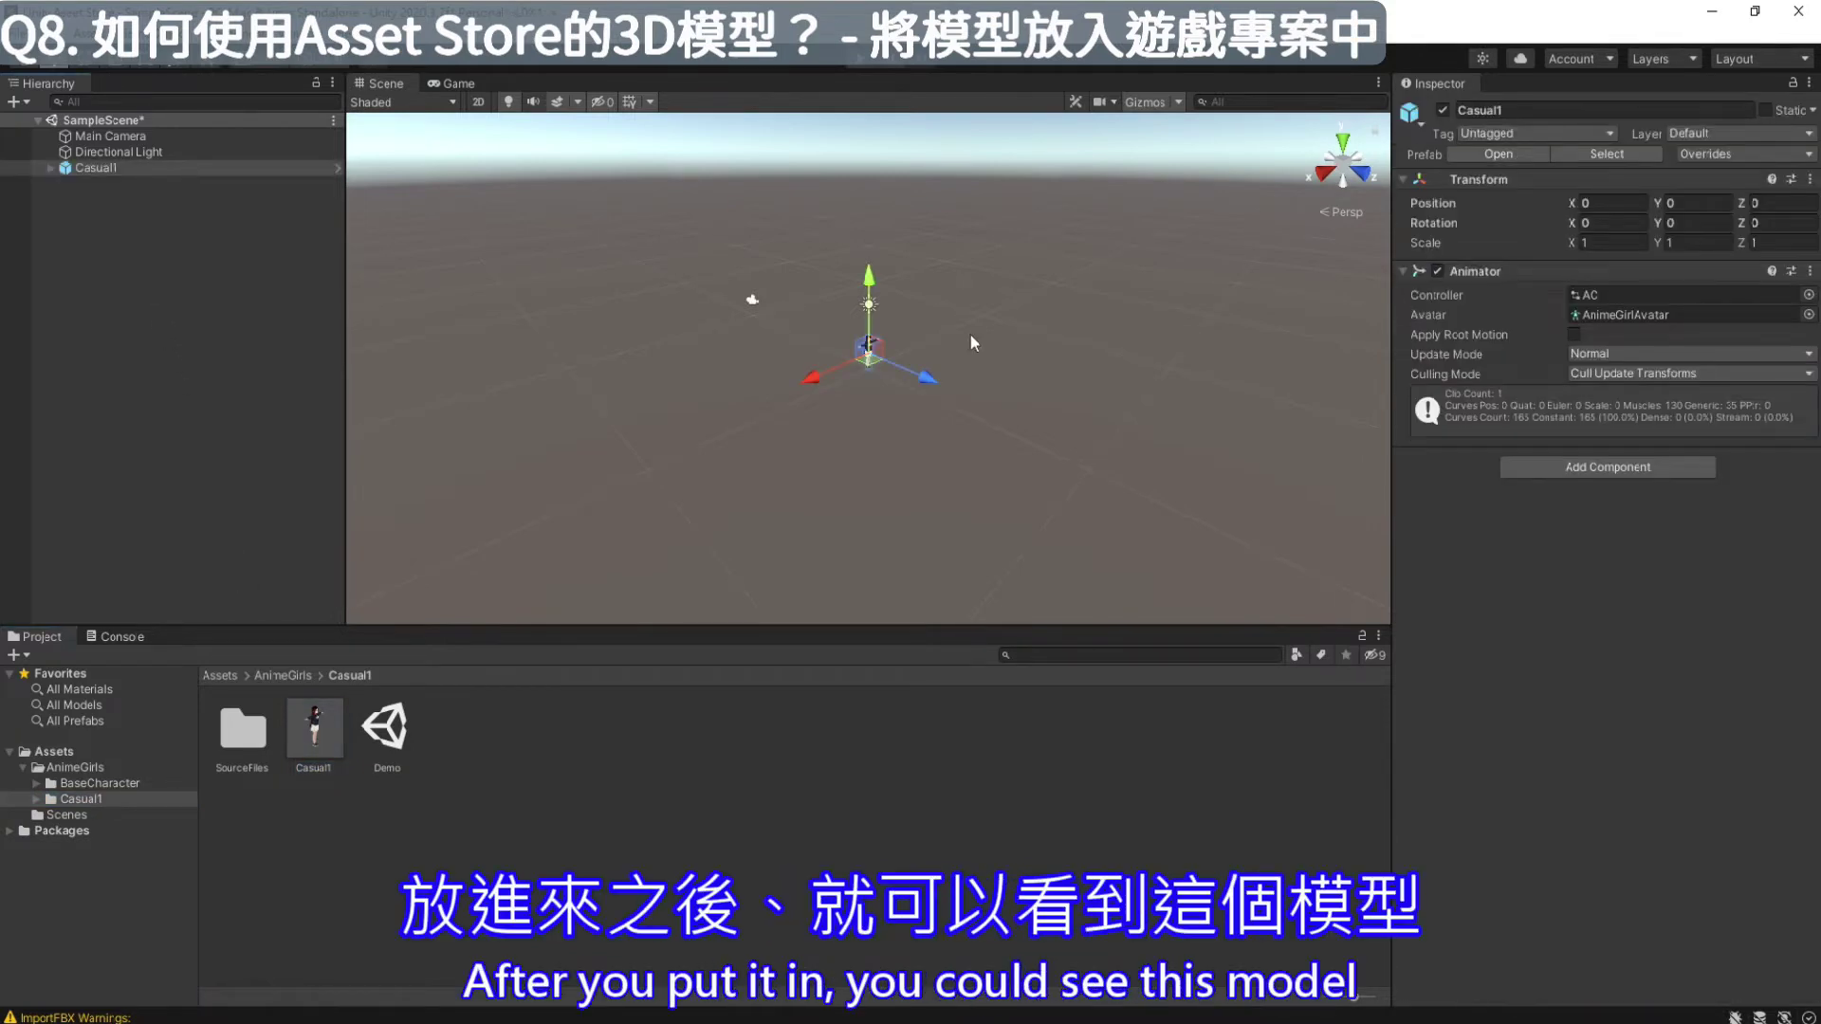
{"action": "scroll", "coordinate": [957, 324], "scroll_direction": "up", "scroll_amount": 5}
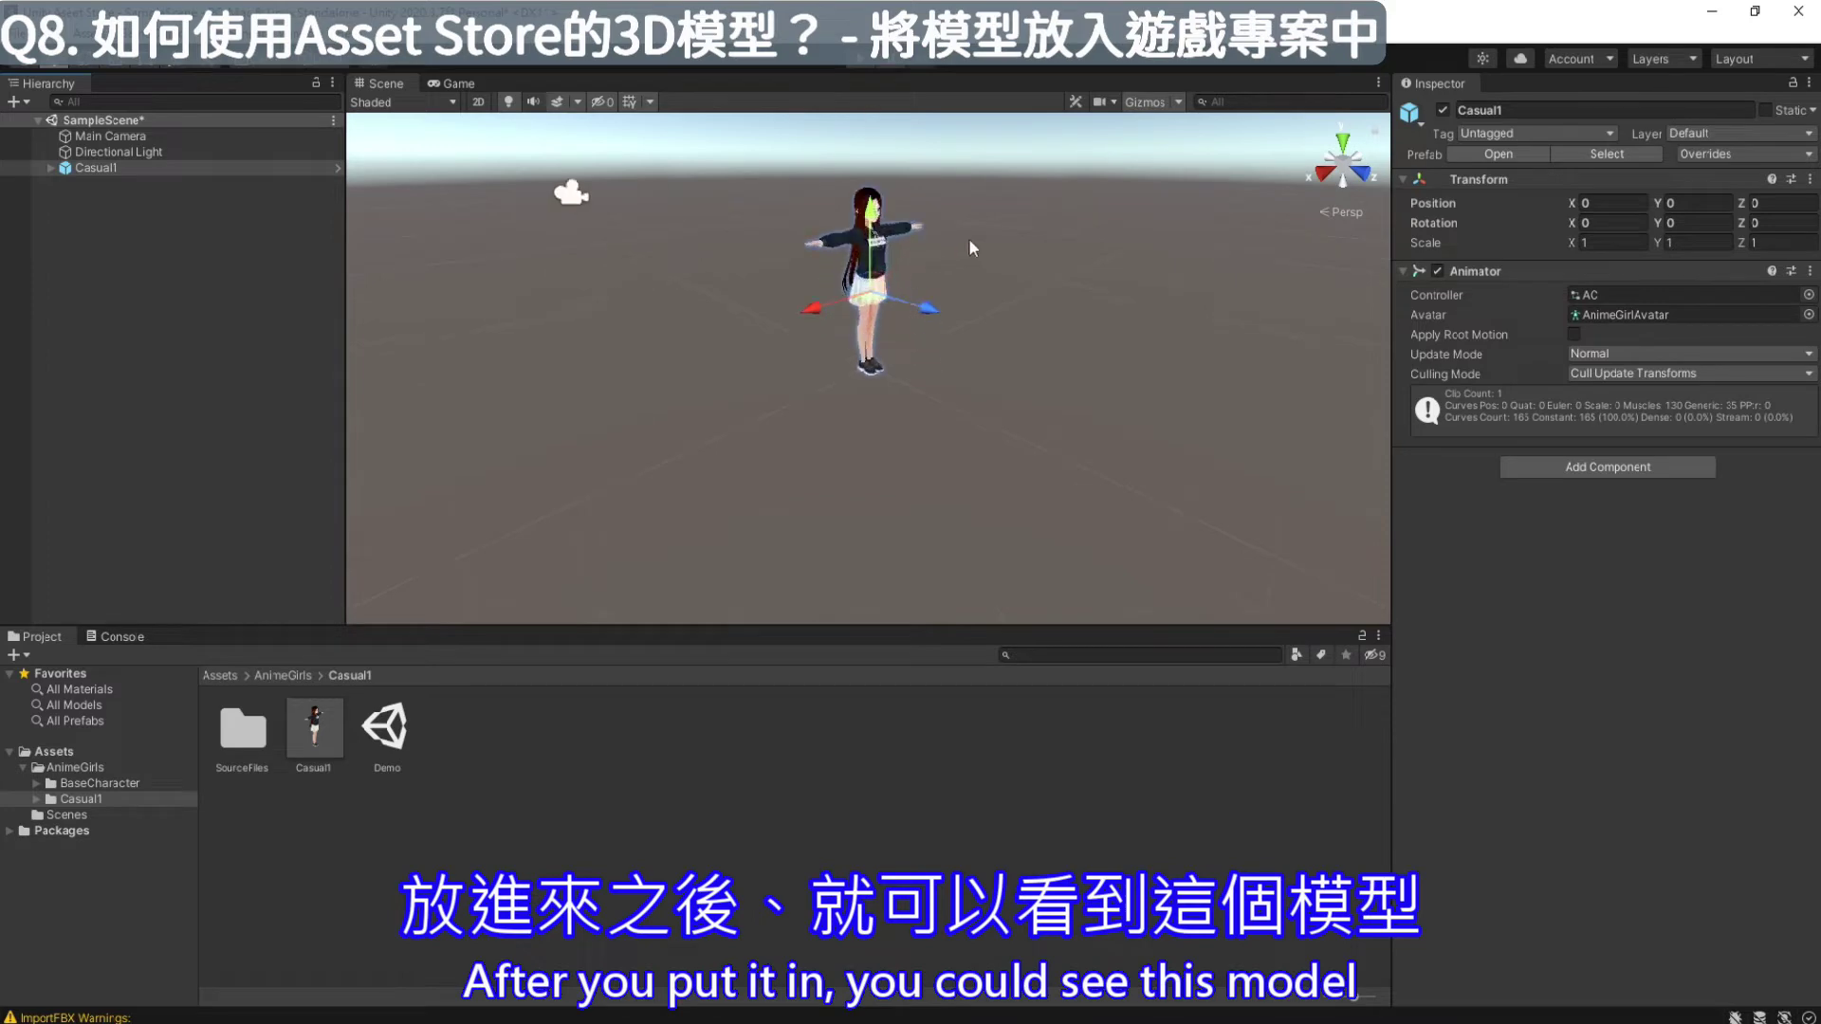
{"action": "left_click_drag", "start_coordinate": [993, 311], "coordinate": [709, 391], "text": "alt"}
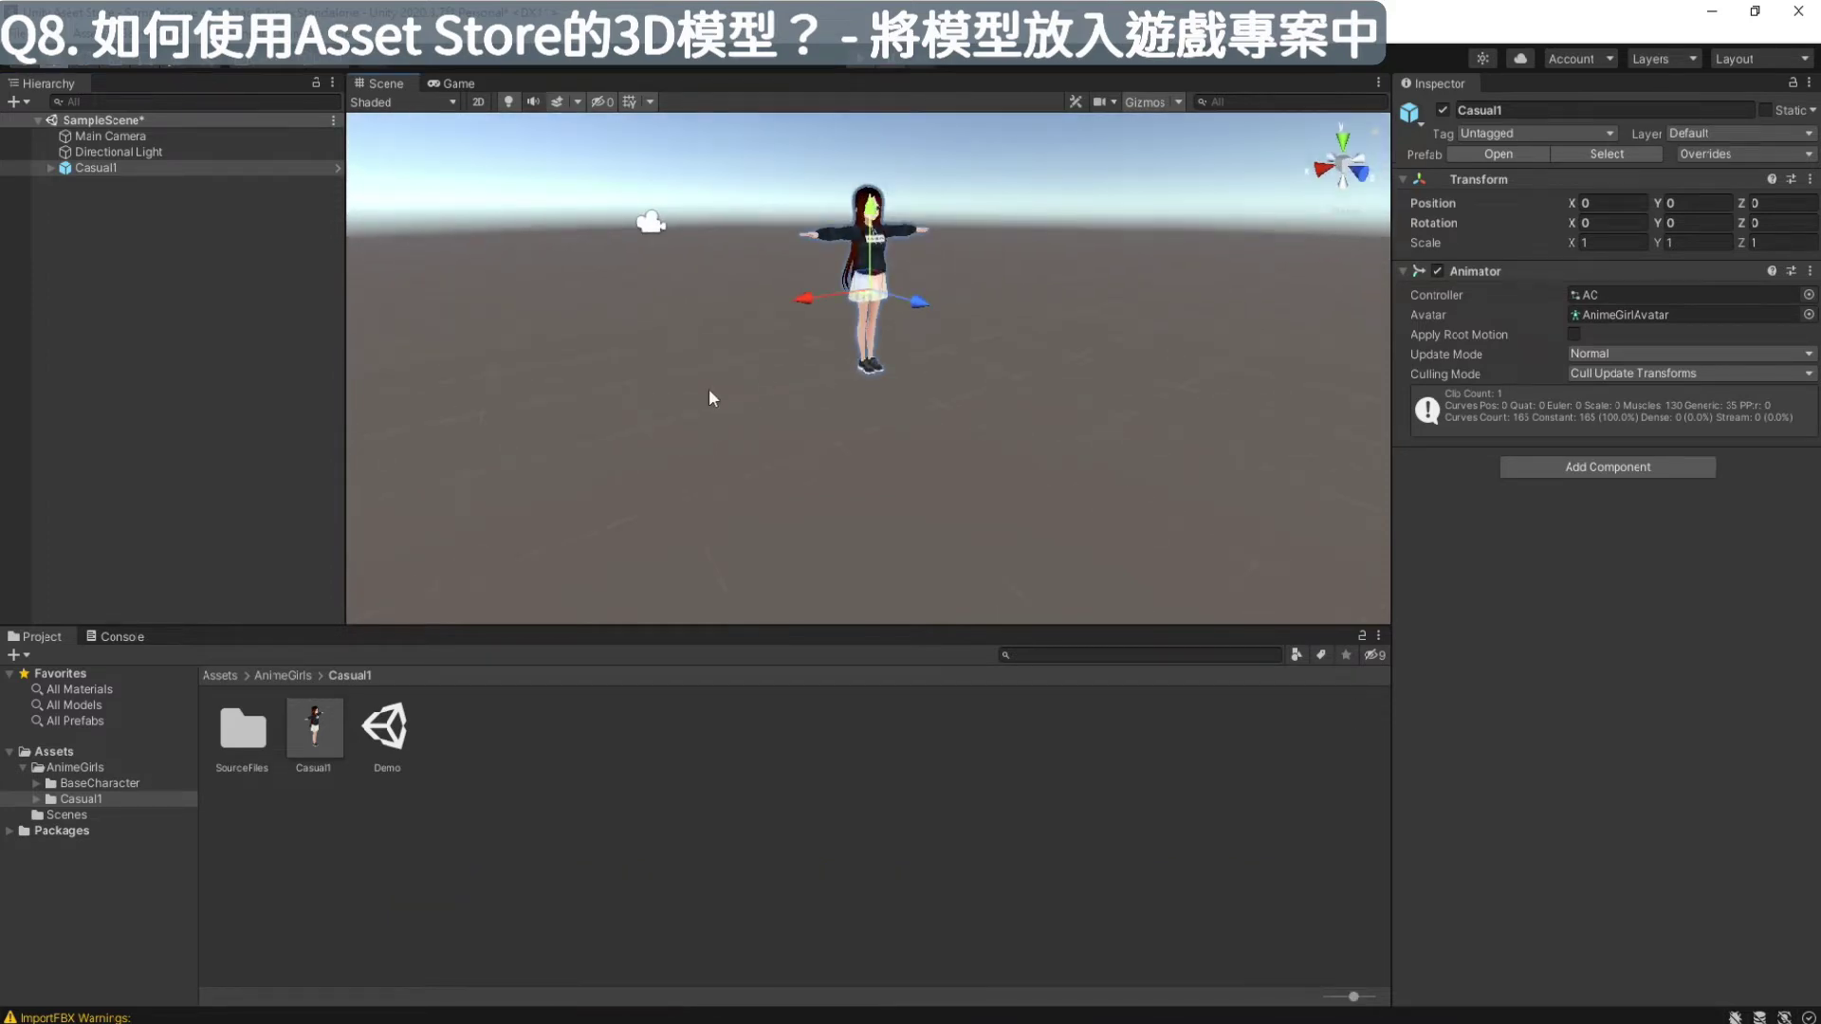
{"action": "left_click", "coordinate": [710, 391]}
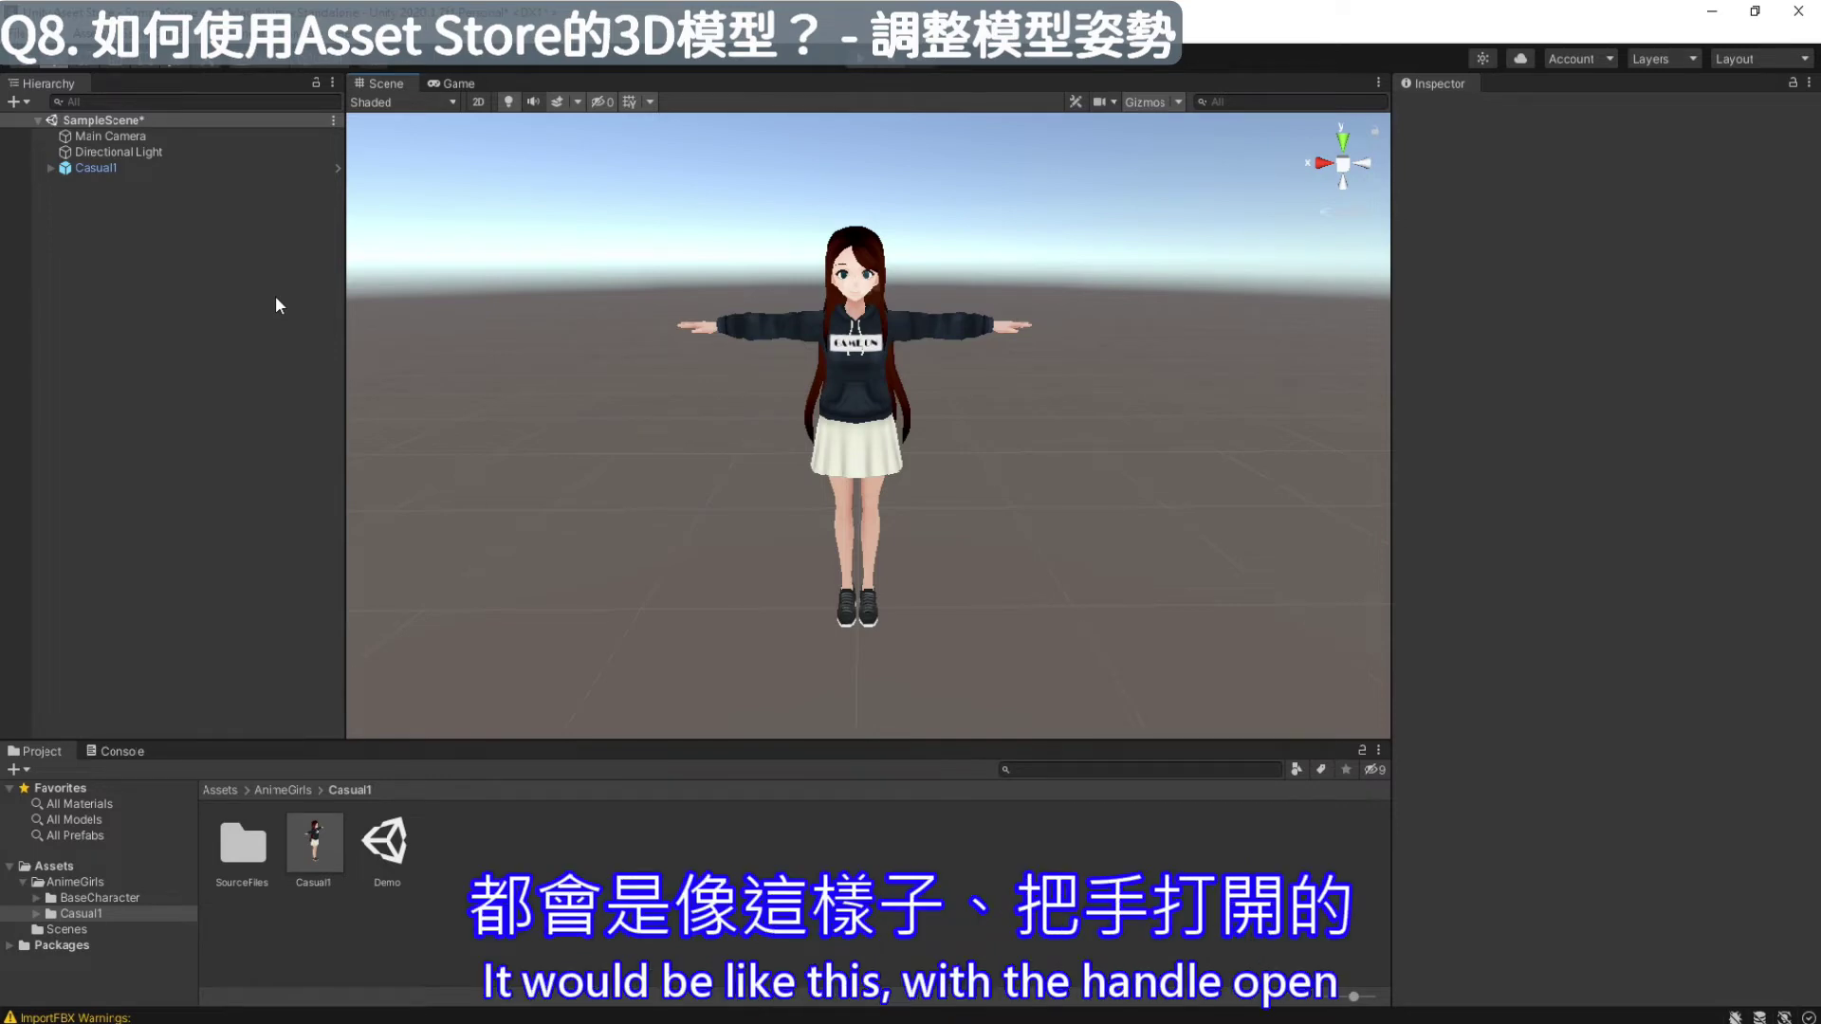
Expand Casual1's Armature through Spine, Chest and both shoulders down to UpperArmR
{"action": "left_click", "coordinate": [52, 167]}
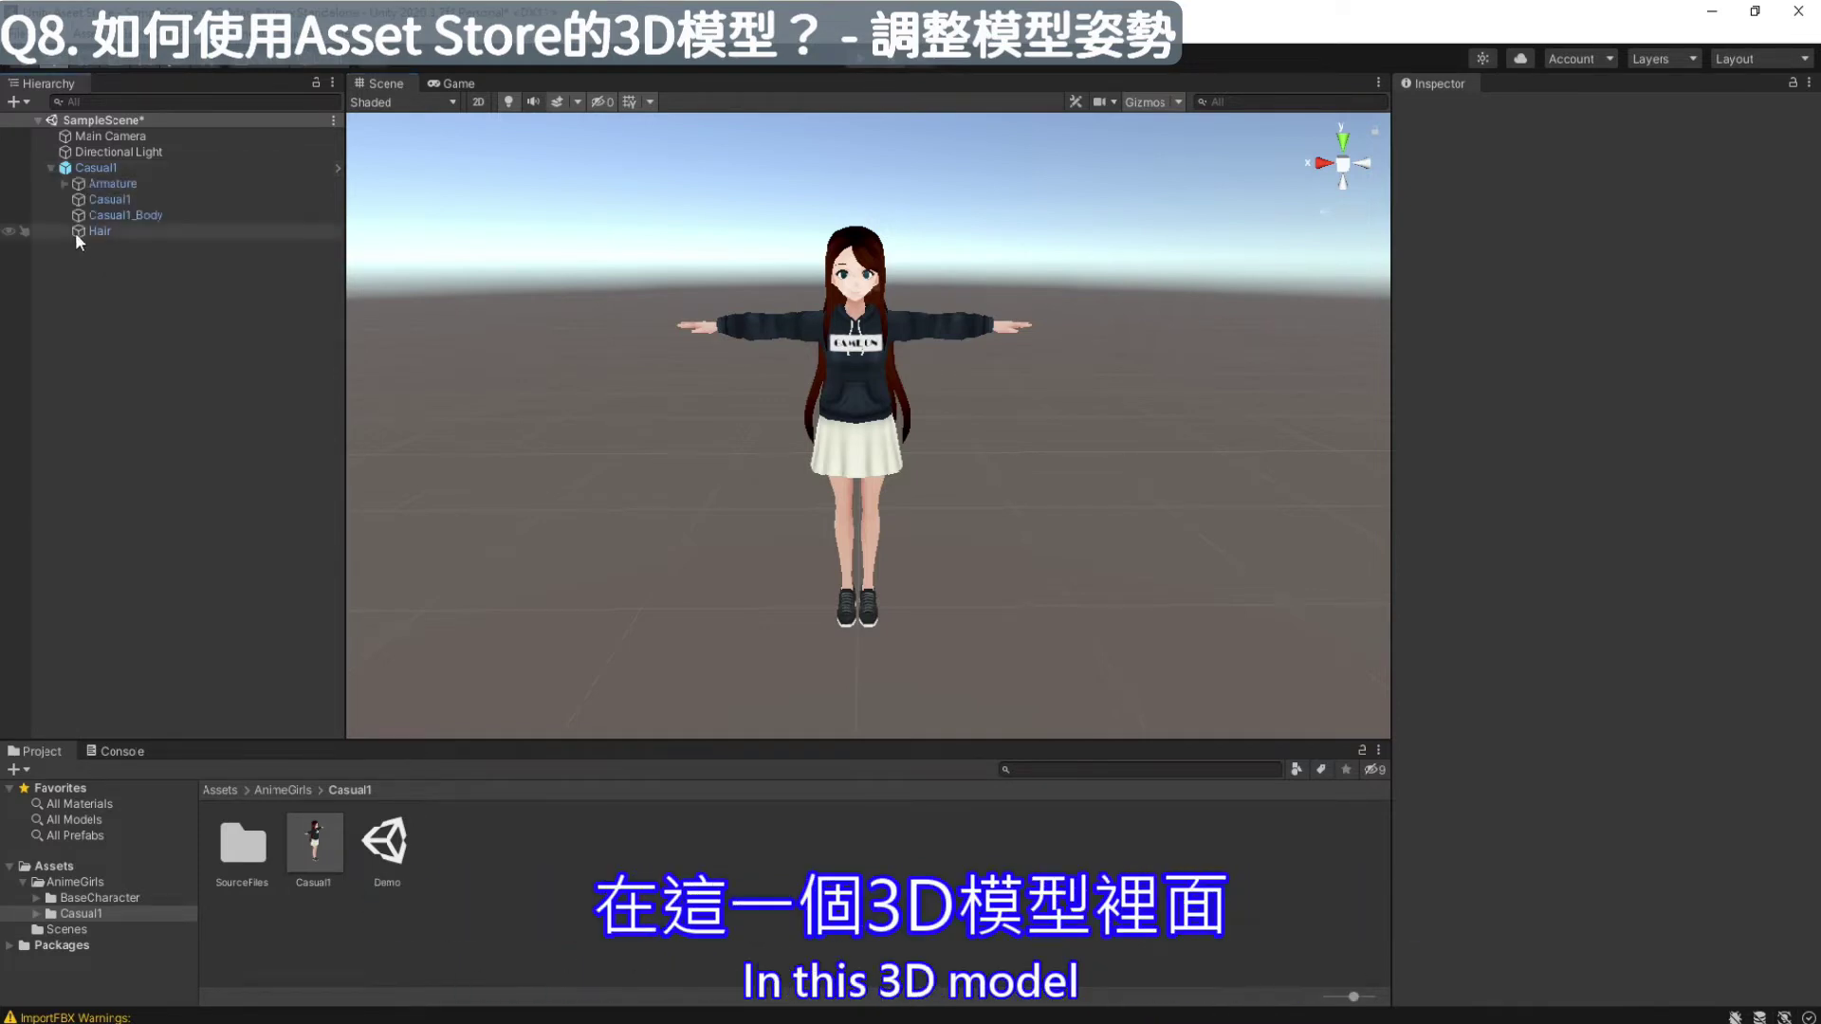
{"action": "left_click", "coordinate": [64, 184]}
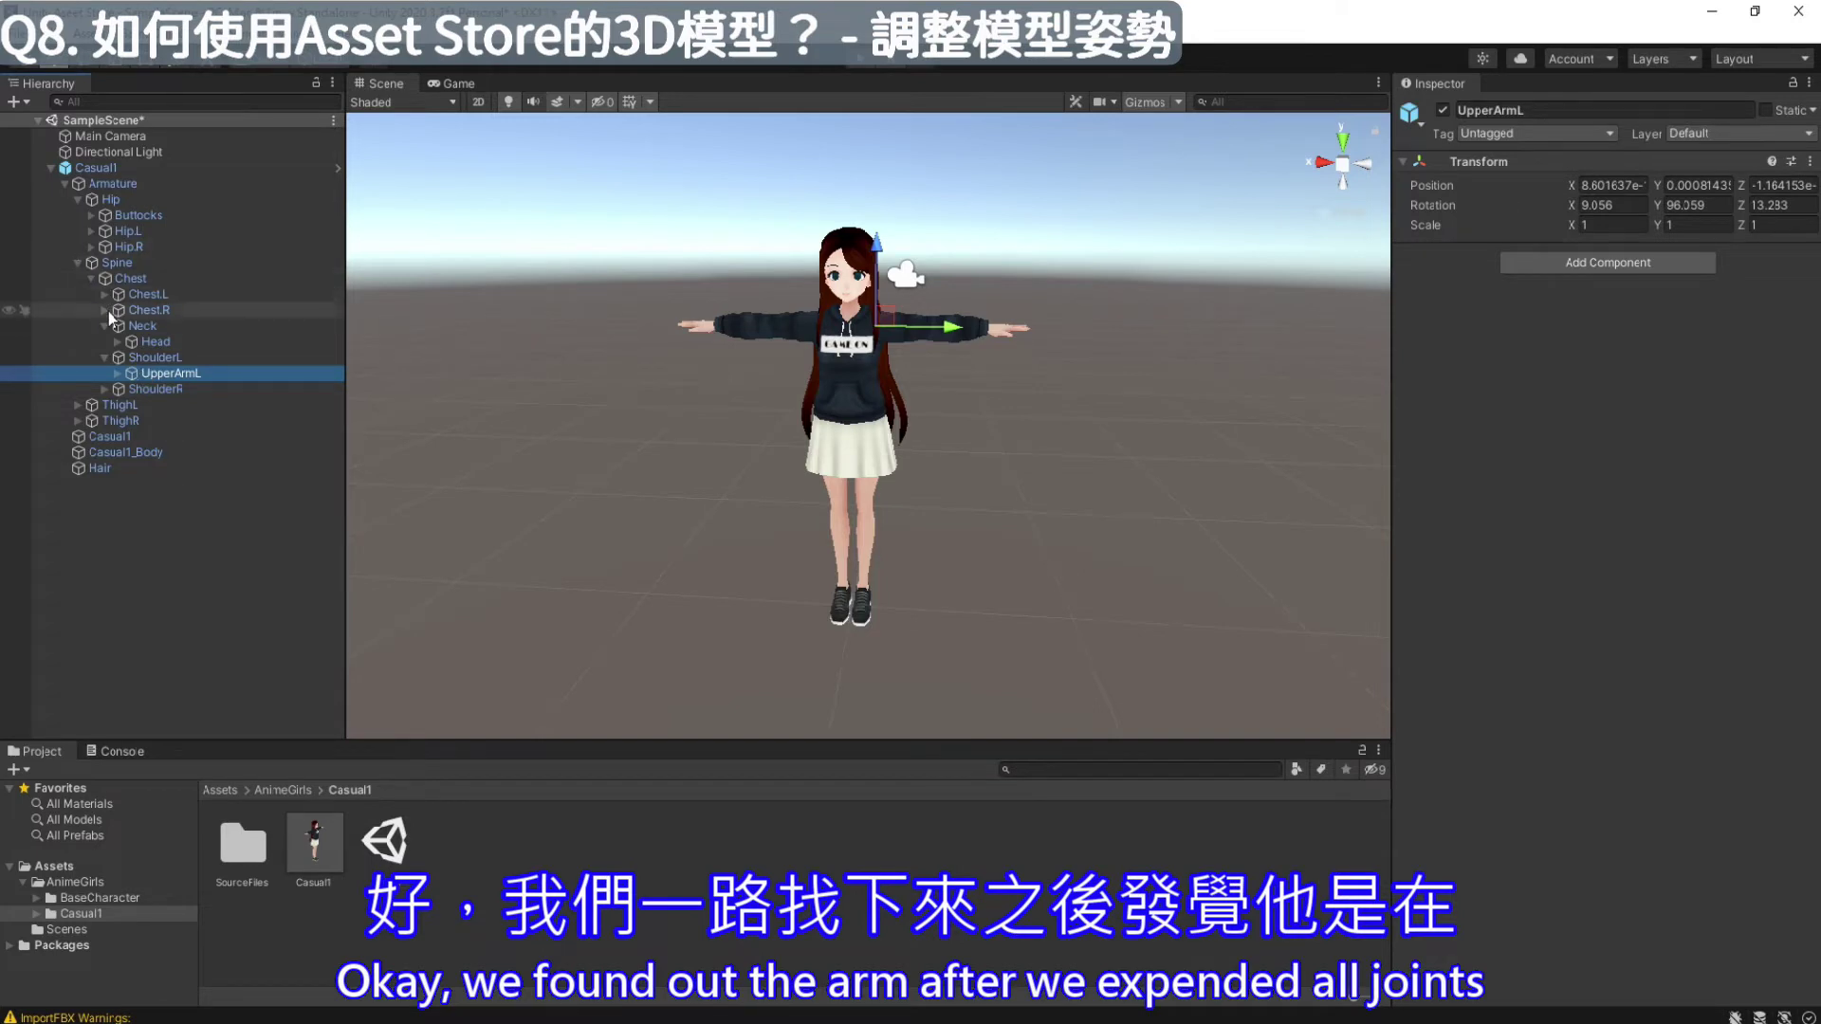
{"action": "left_click", "coordinate": [152, 358]}
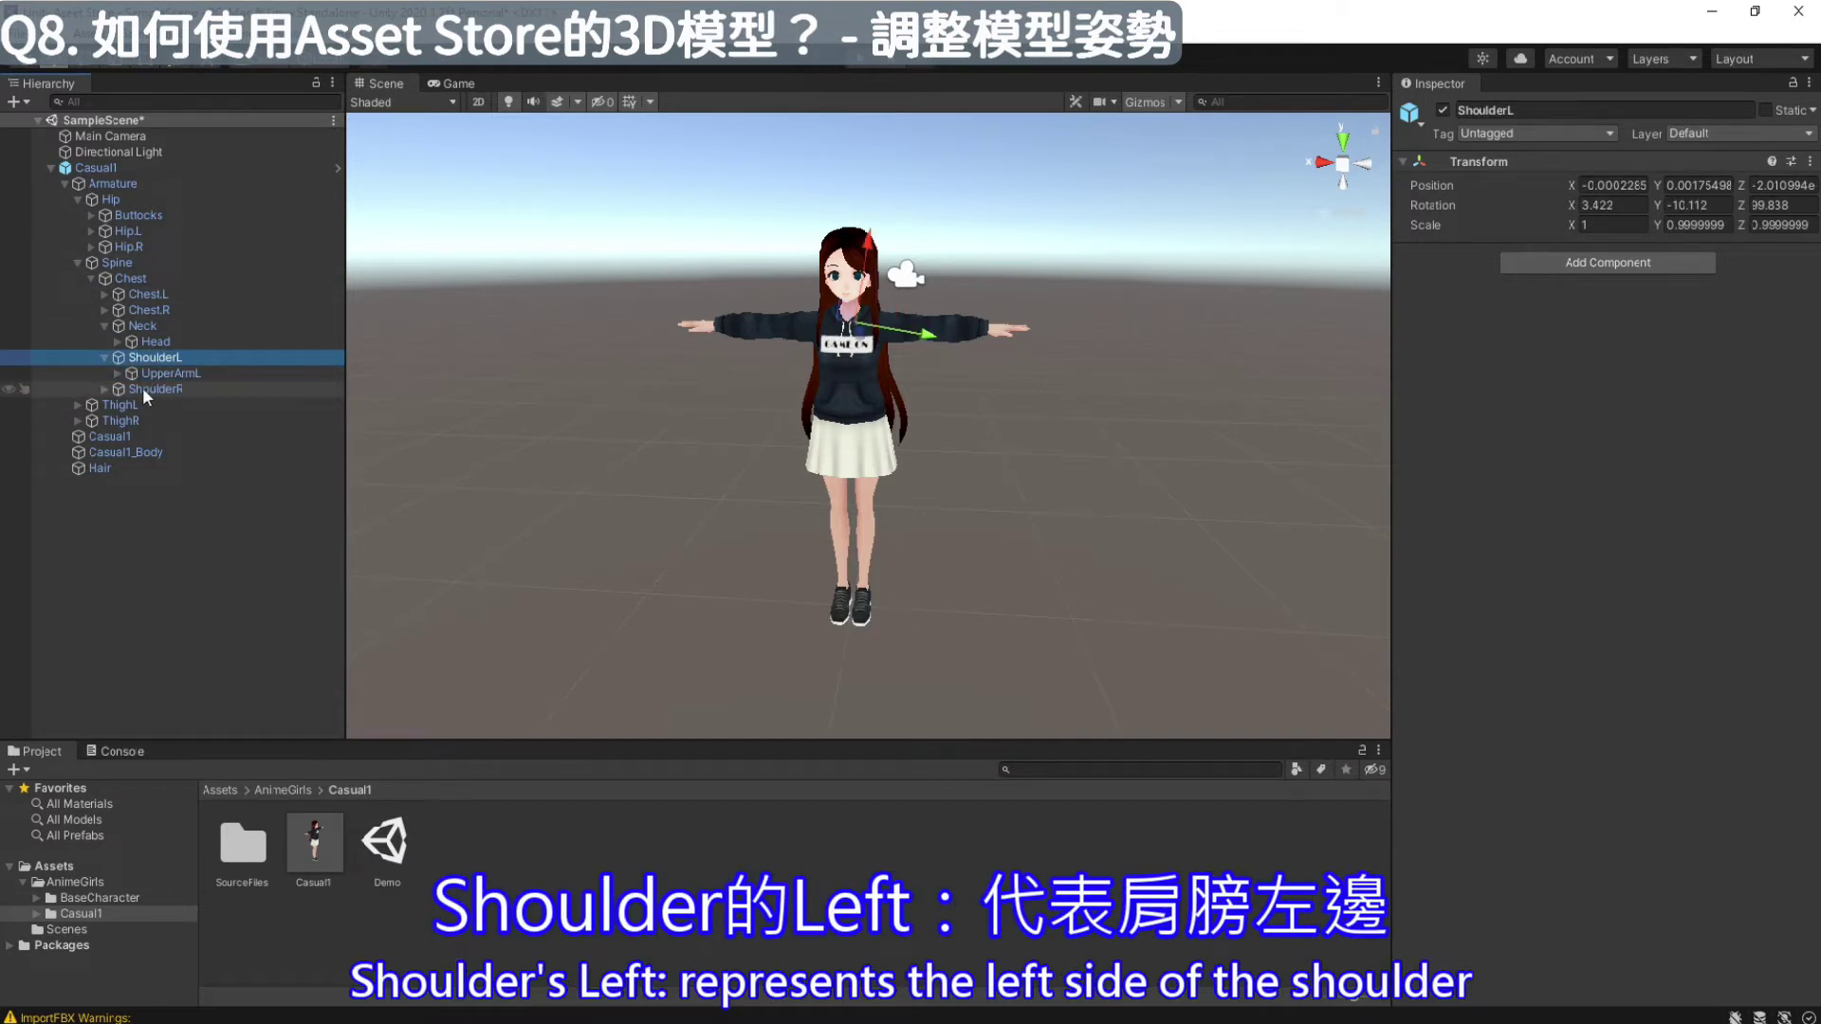
{"action": "left_click", "coordinate": [142, 387]}
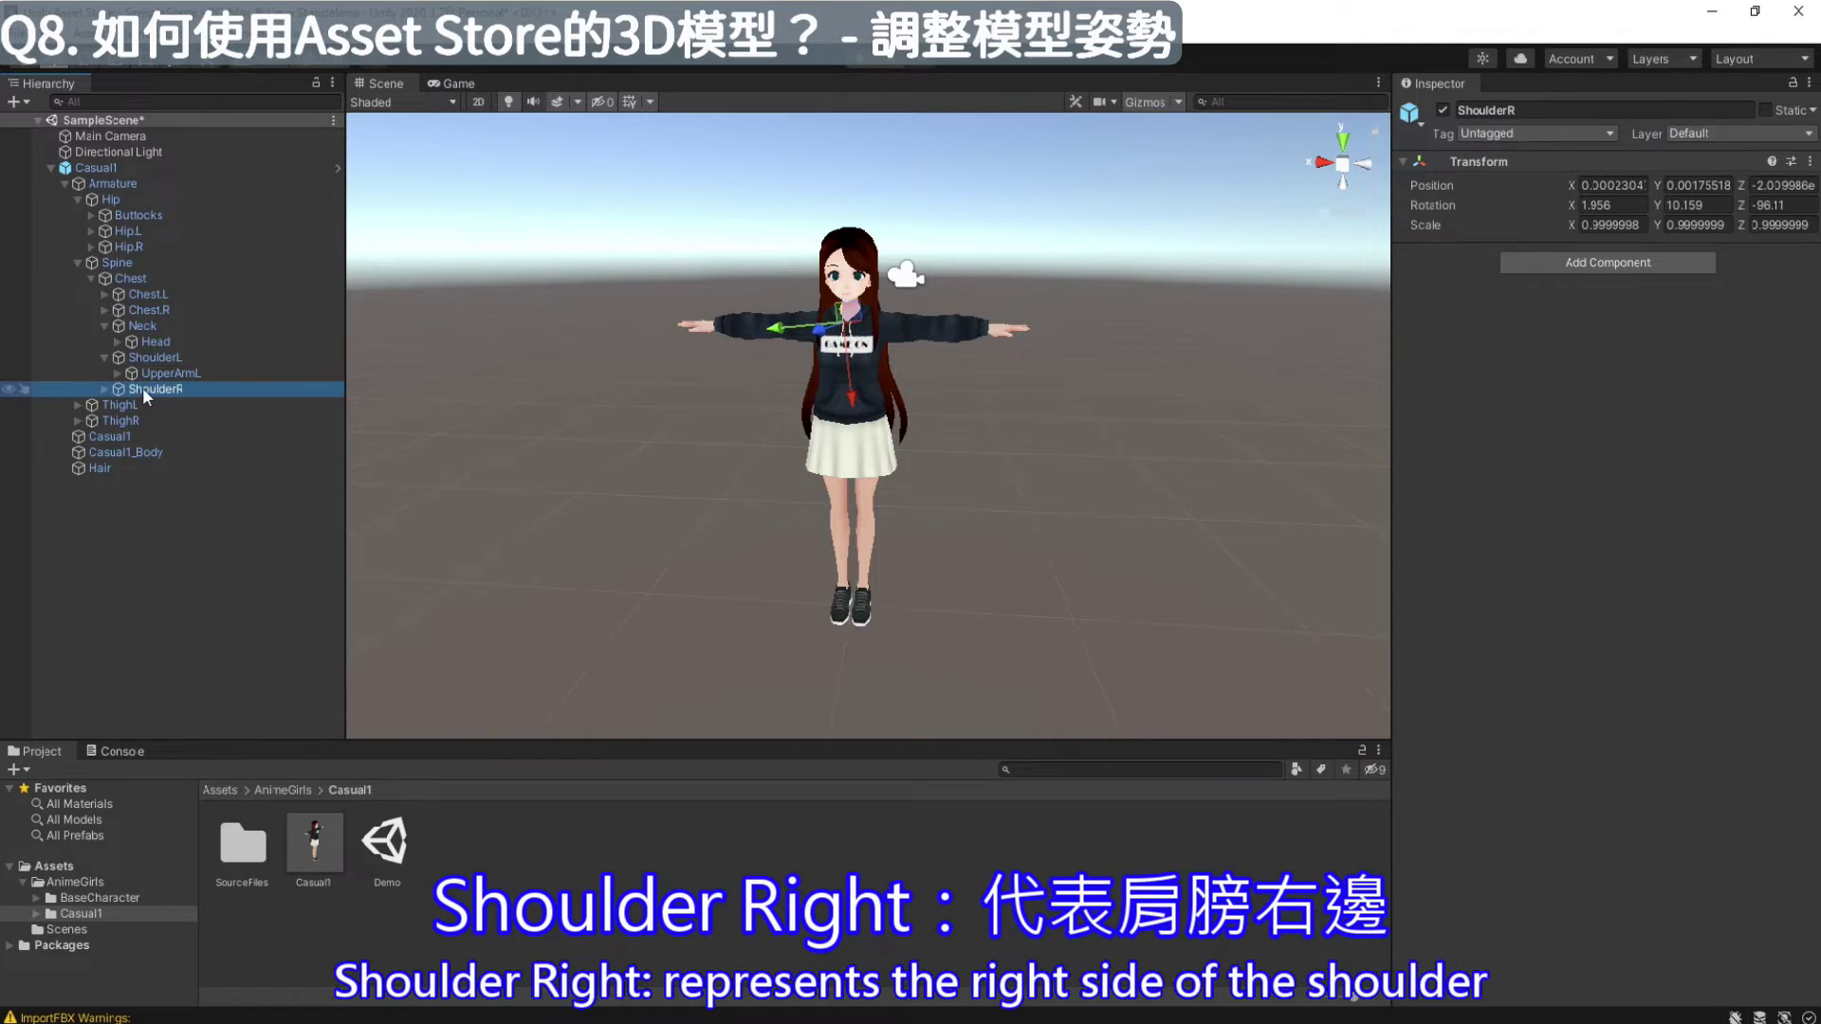
{"action": "left_click", "coordinate": [104, 390]}
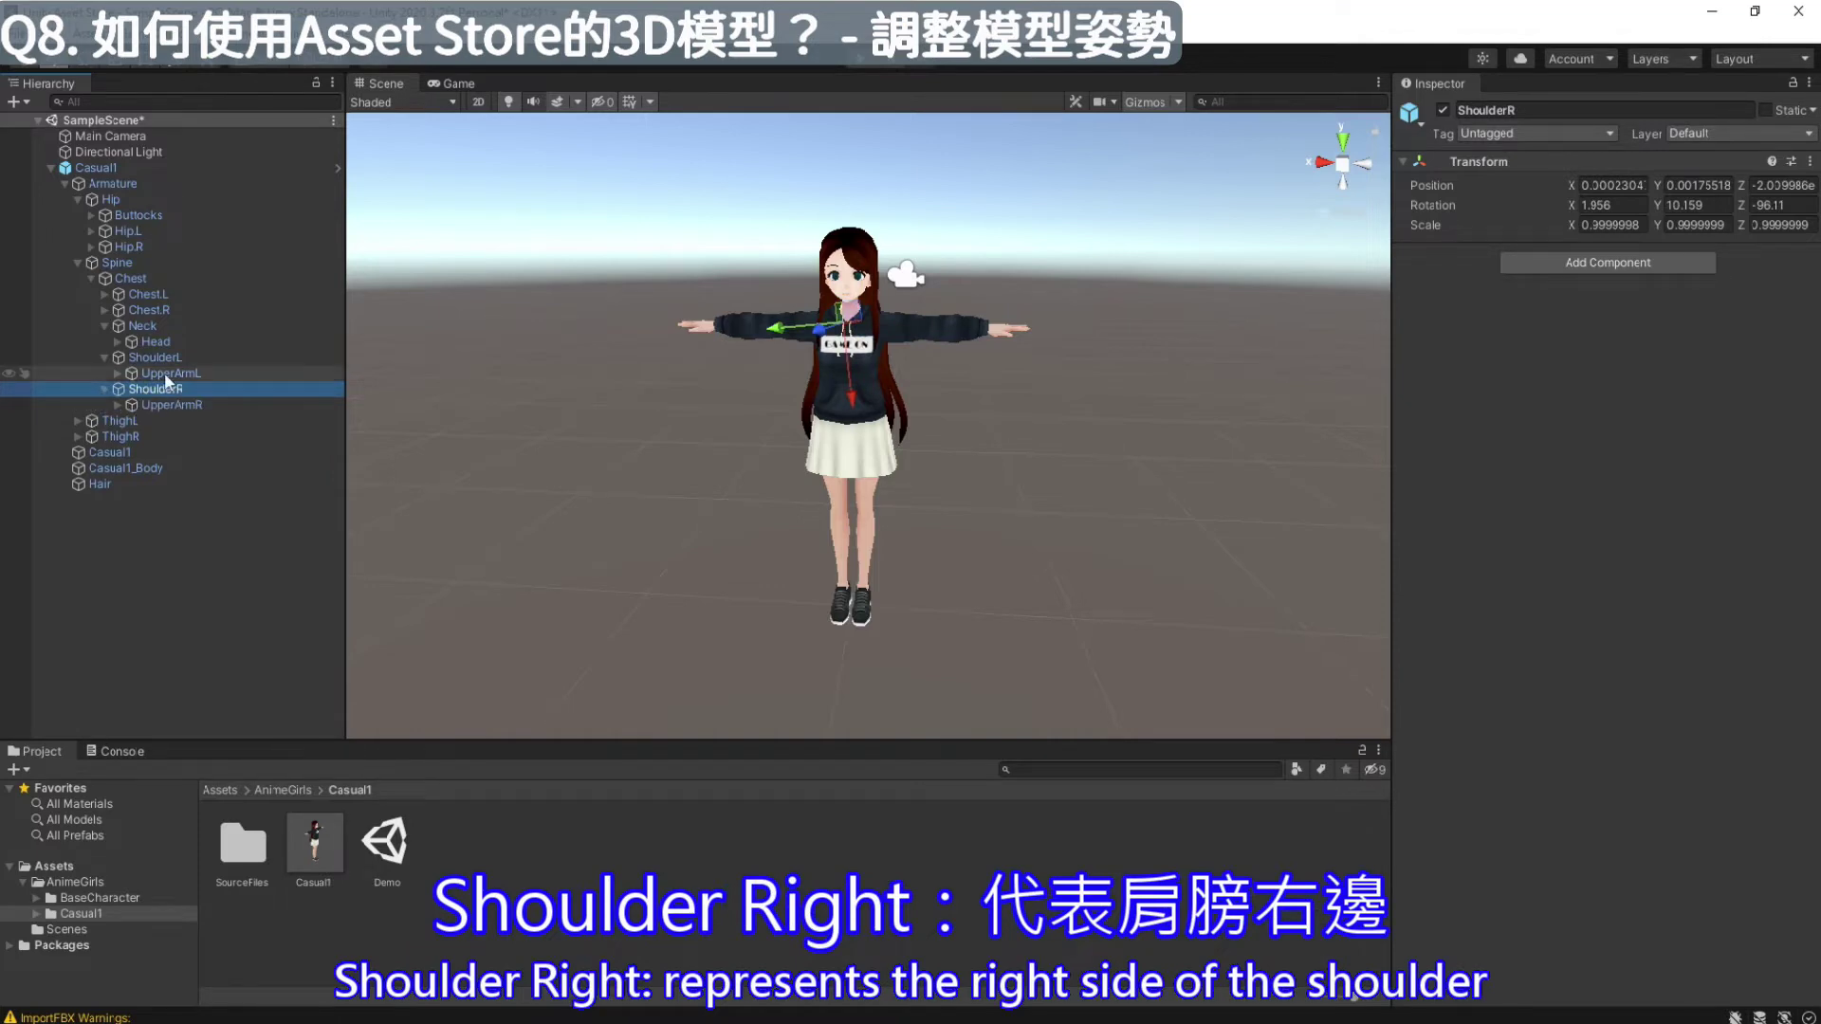
{"action": "left_click", "coordinate": [165, 372]}
{"action": "left_click", "coordinate": [163, 403]}
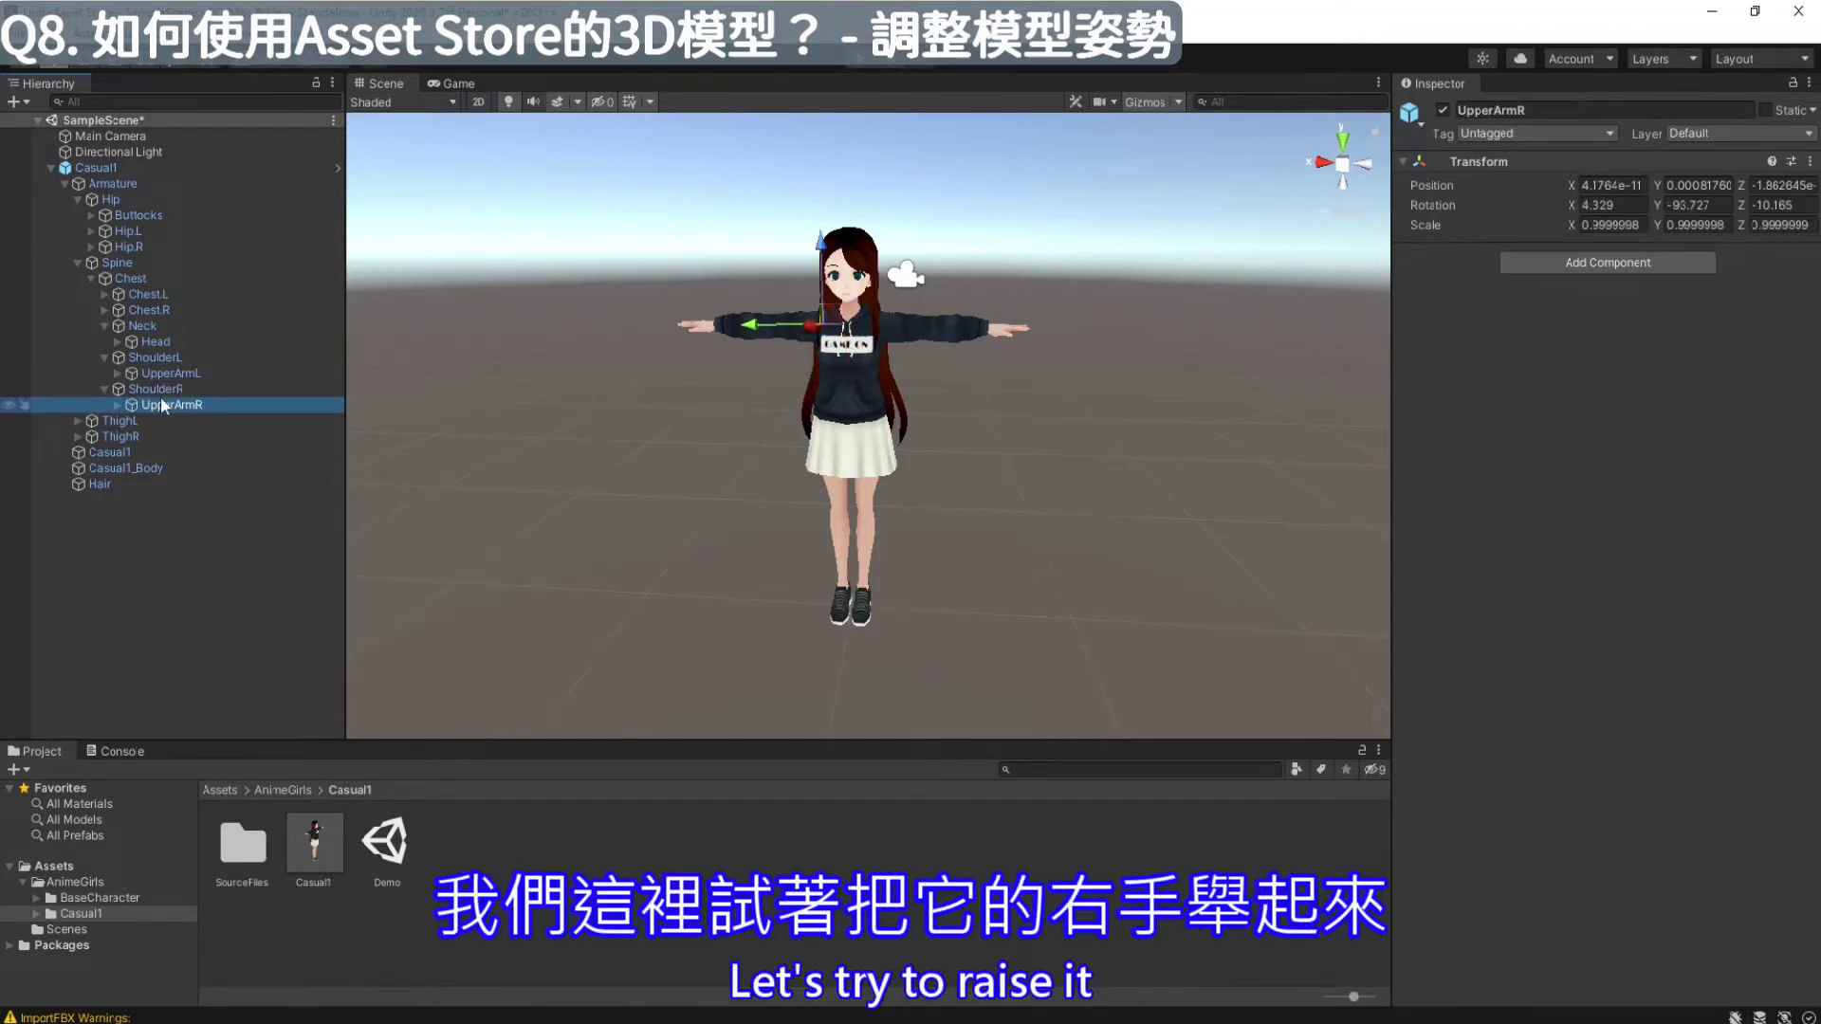
{"action": "left_click", "coordinate": [118, 405]}
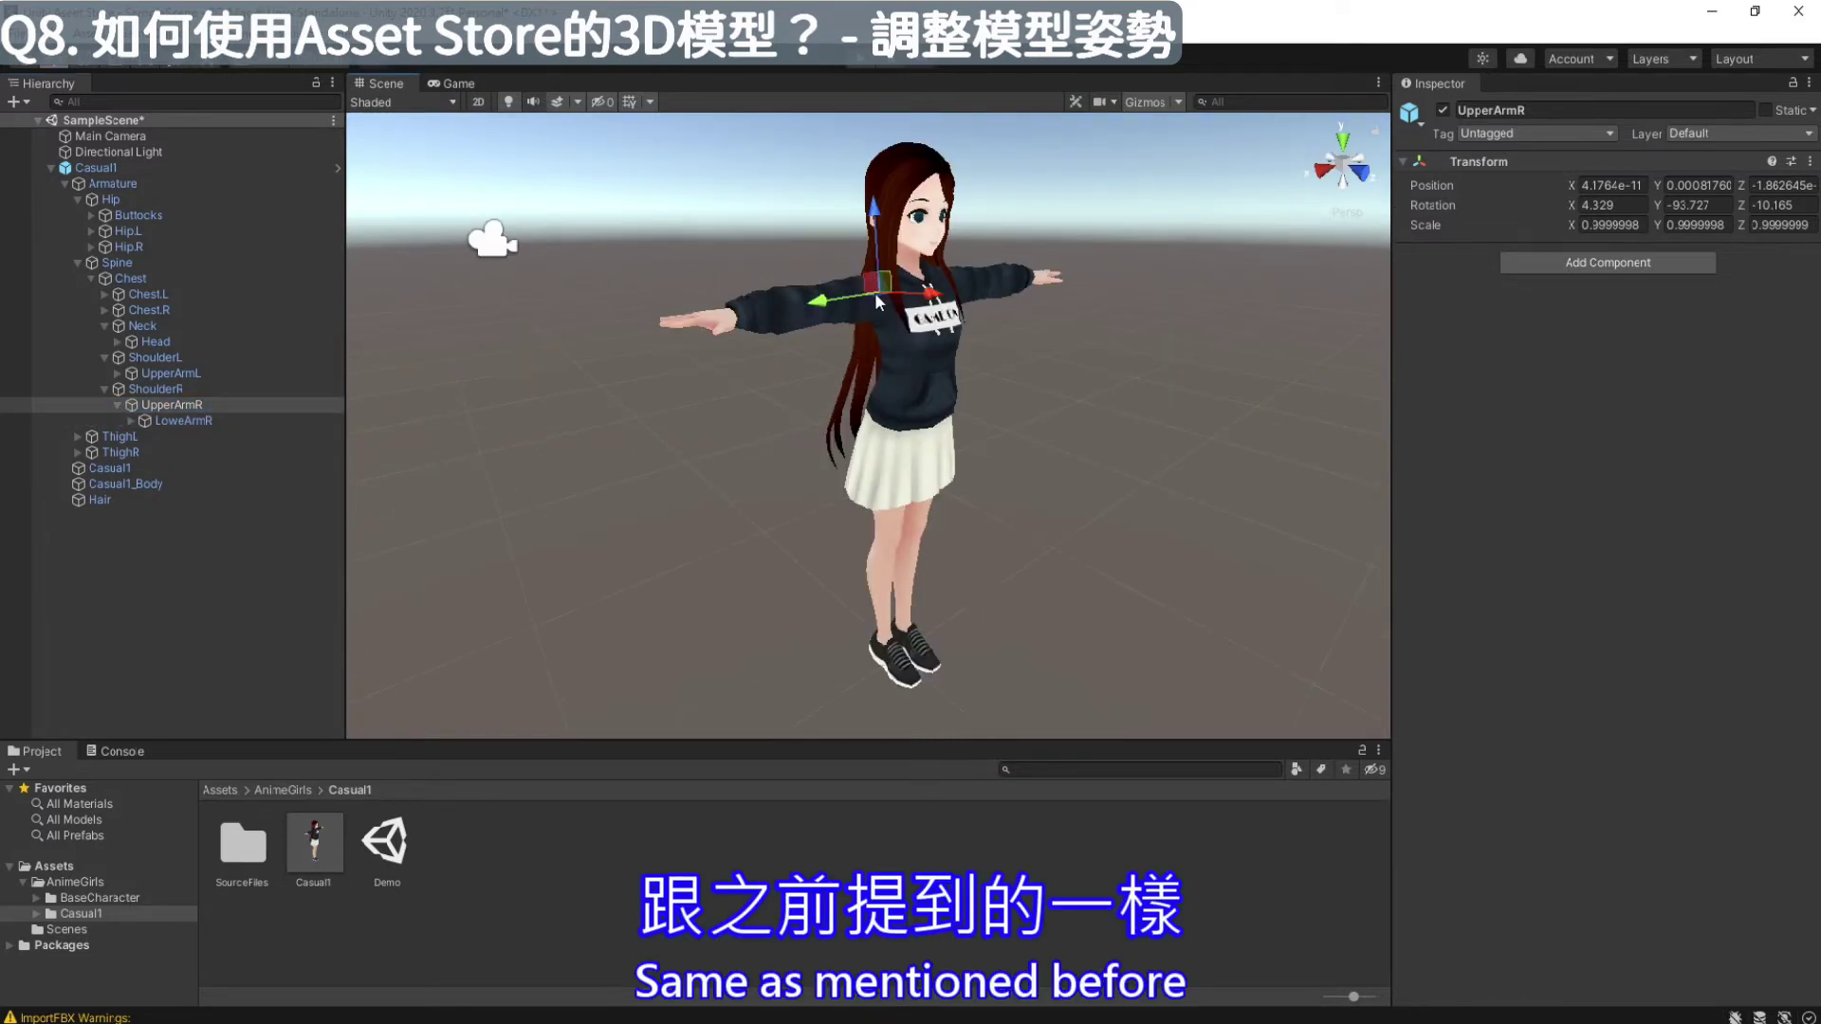
Raise the UpperArmR bone overhead with the Rotate tool
{"action": "key", "text": "e"}
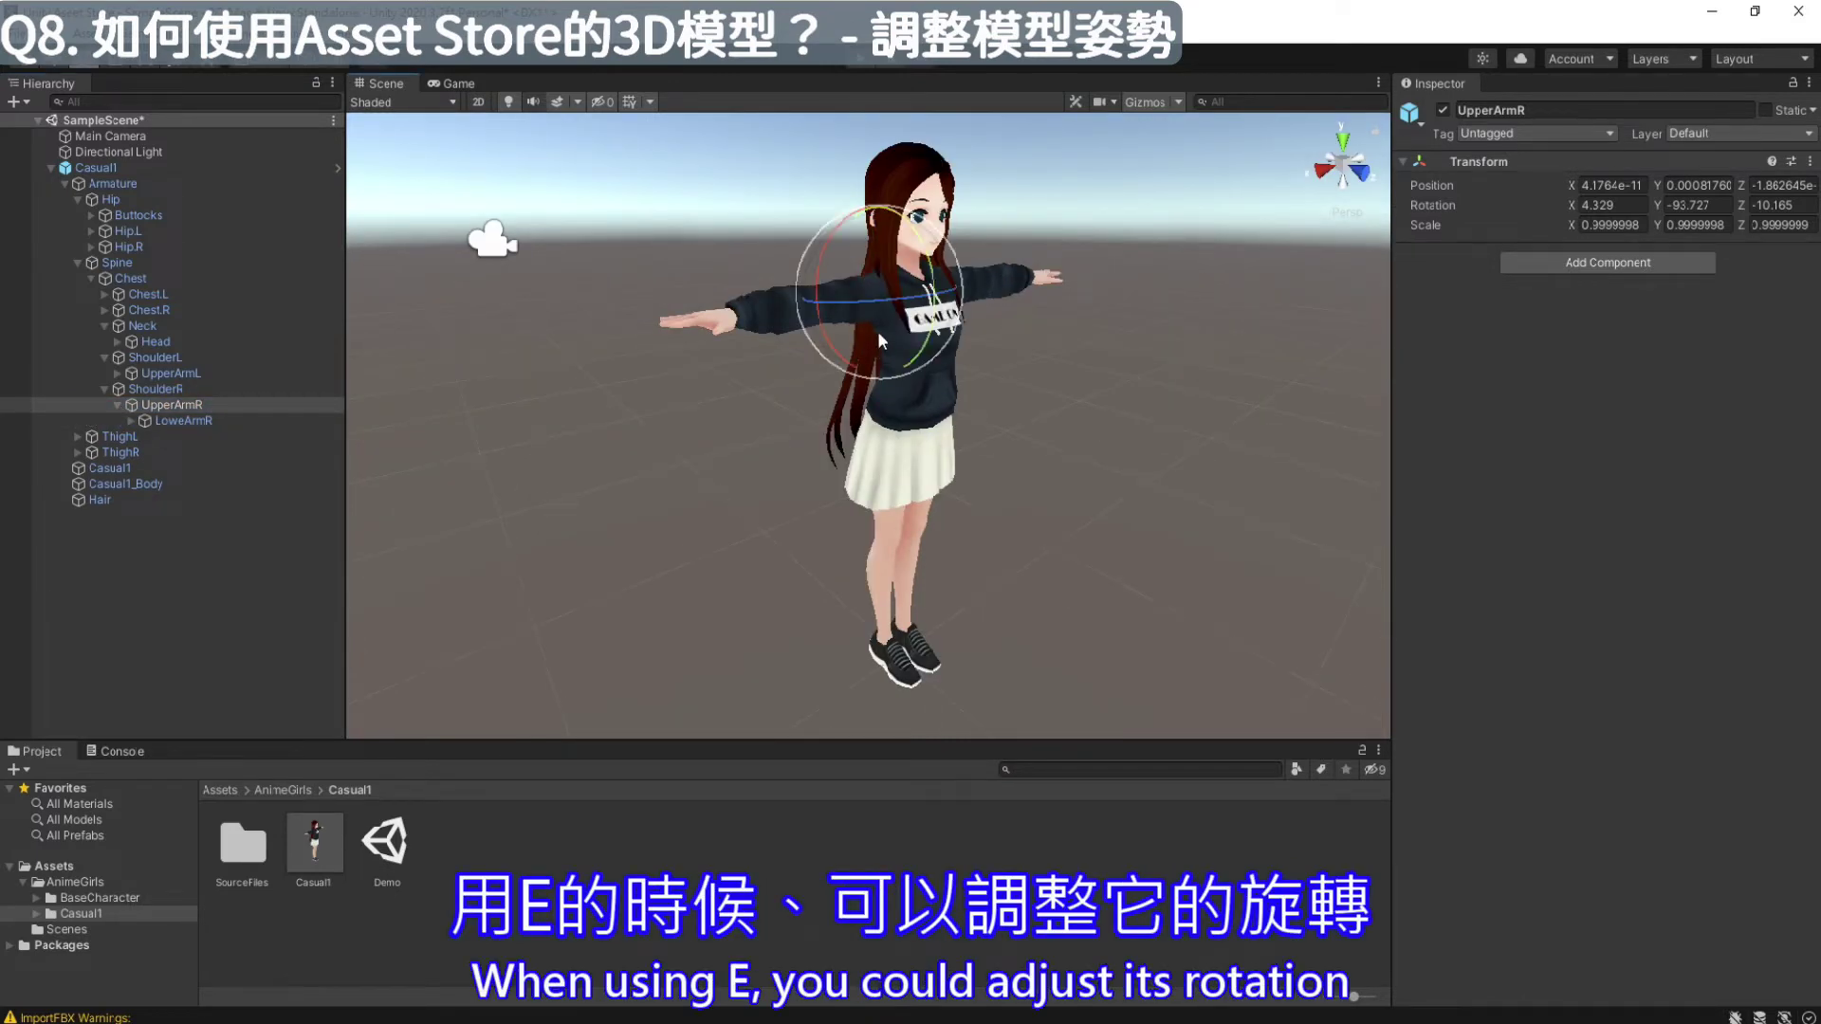
{"action": "left_click_drag", "start_coordinate": [1087, 419], "coordinate": [844, 313], "text": "alt"}
{"action": "left_click_drag", "start_coordinate": [721, 360], "coordinate": [669, 362], "text": "alt"}
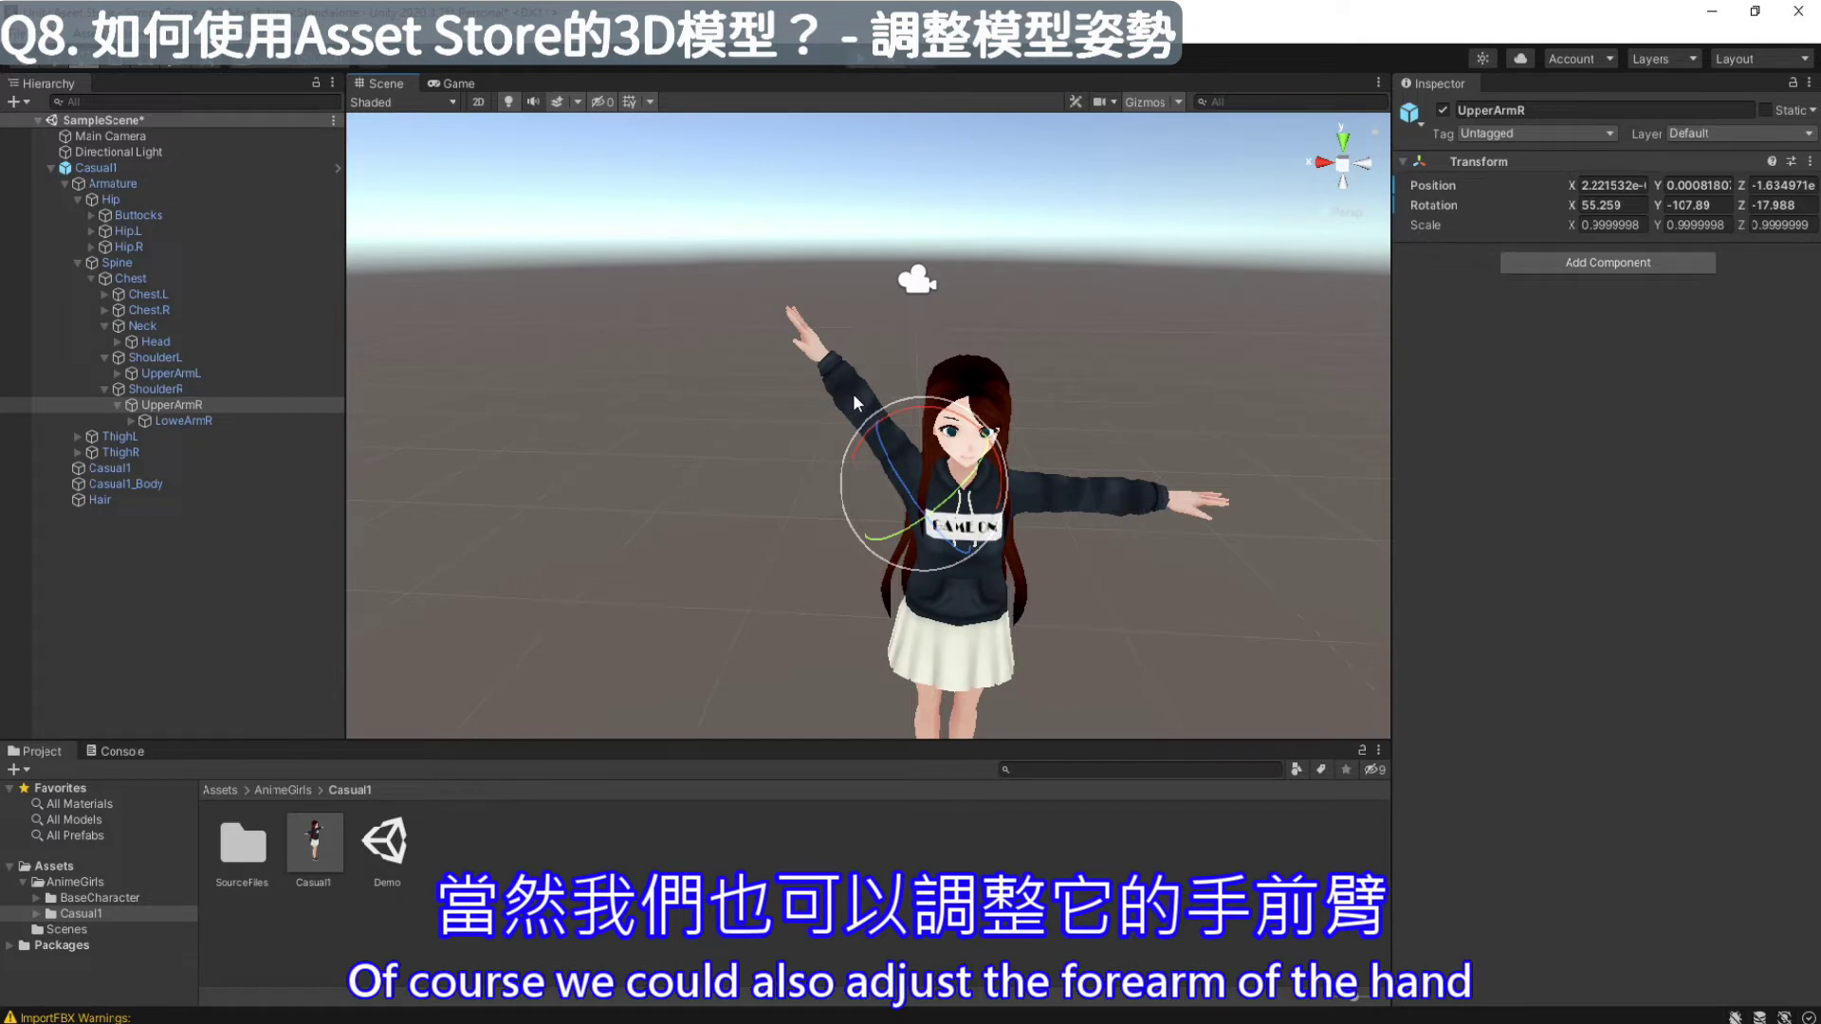
Bend the LoweArmR forearm at the elbow, then select the UpperArmL bone
{"action": "left_click", "coordinate": [190, 421]}
{"action": "left_click_drag", "start_coordinate": [834, 379], "coordinate": [891, 622]}
{"action": "left_click_drag", "start_coordinate": [778, 622], "coordinate": [699, 537], "text": "alt"}
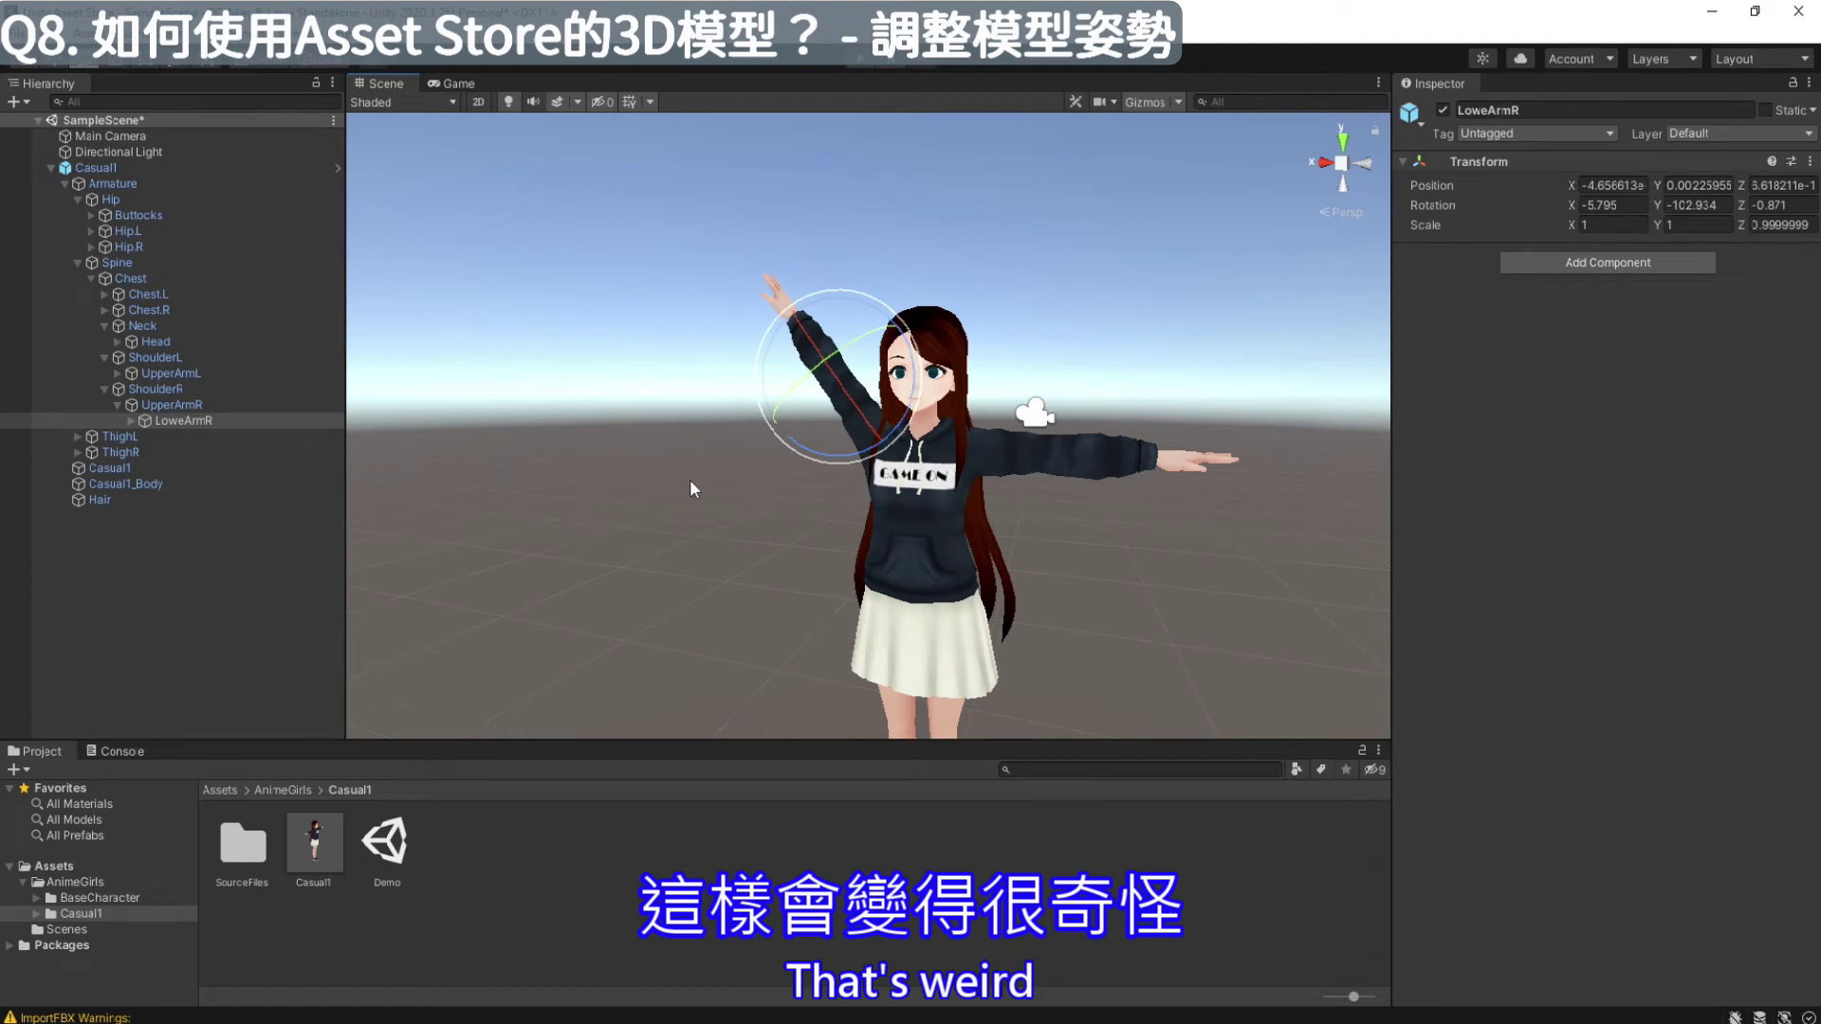
{"action": "left_click", "coordinate": [849, 337]}
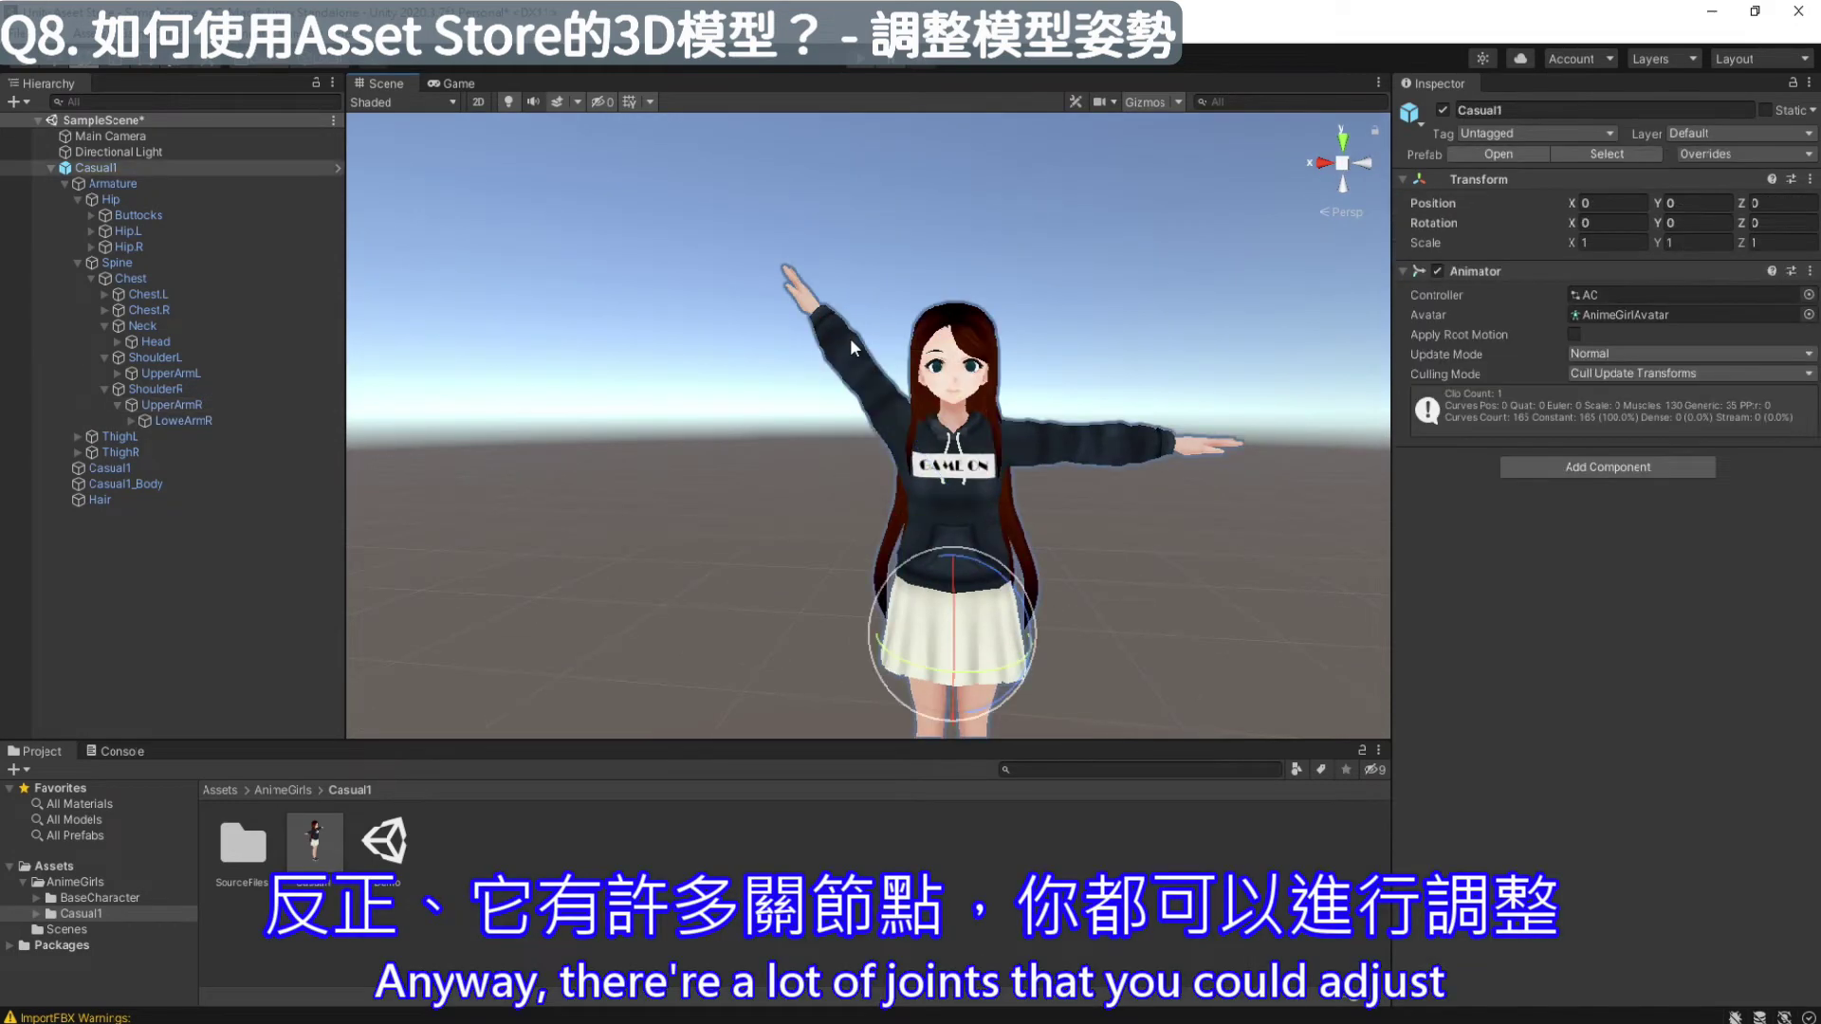
{"action": "left_click", "coordinate": [193, 373]}
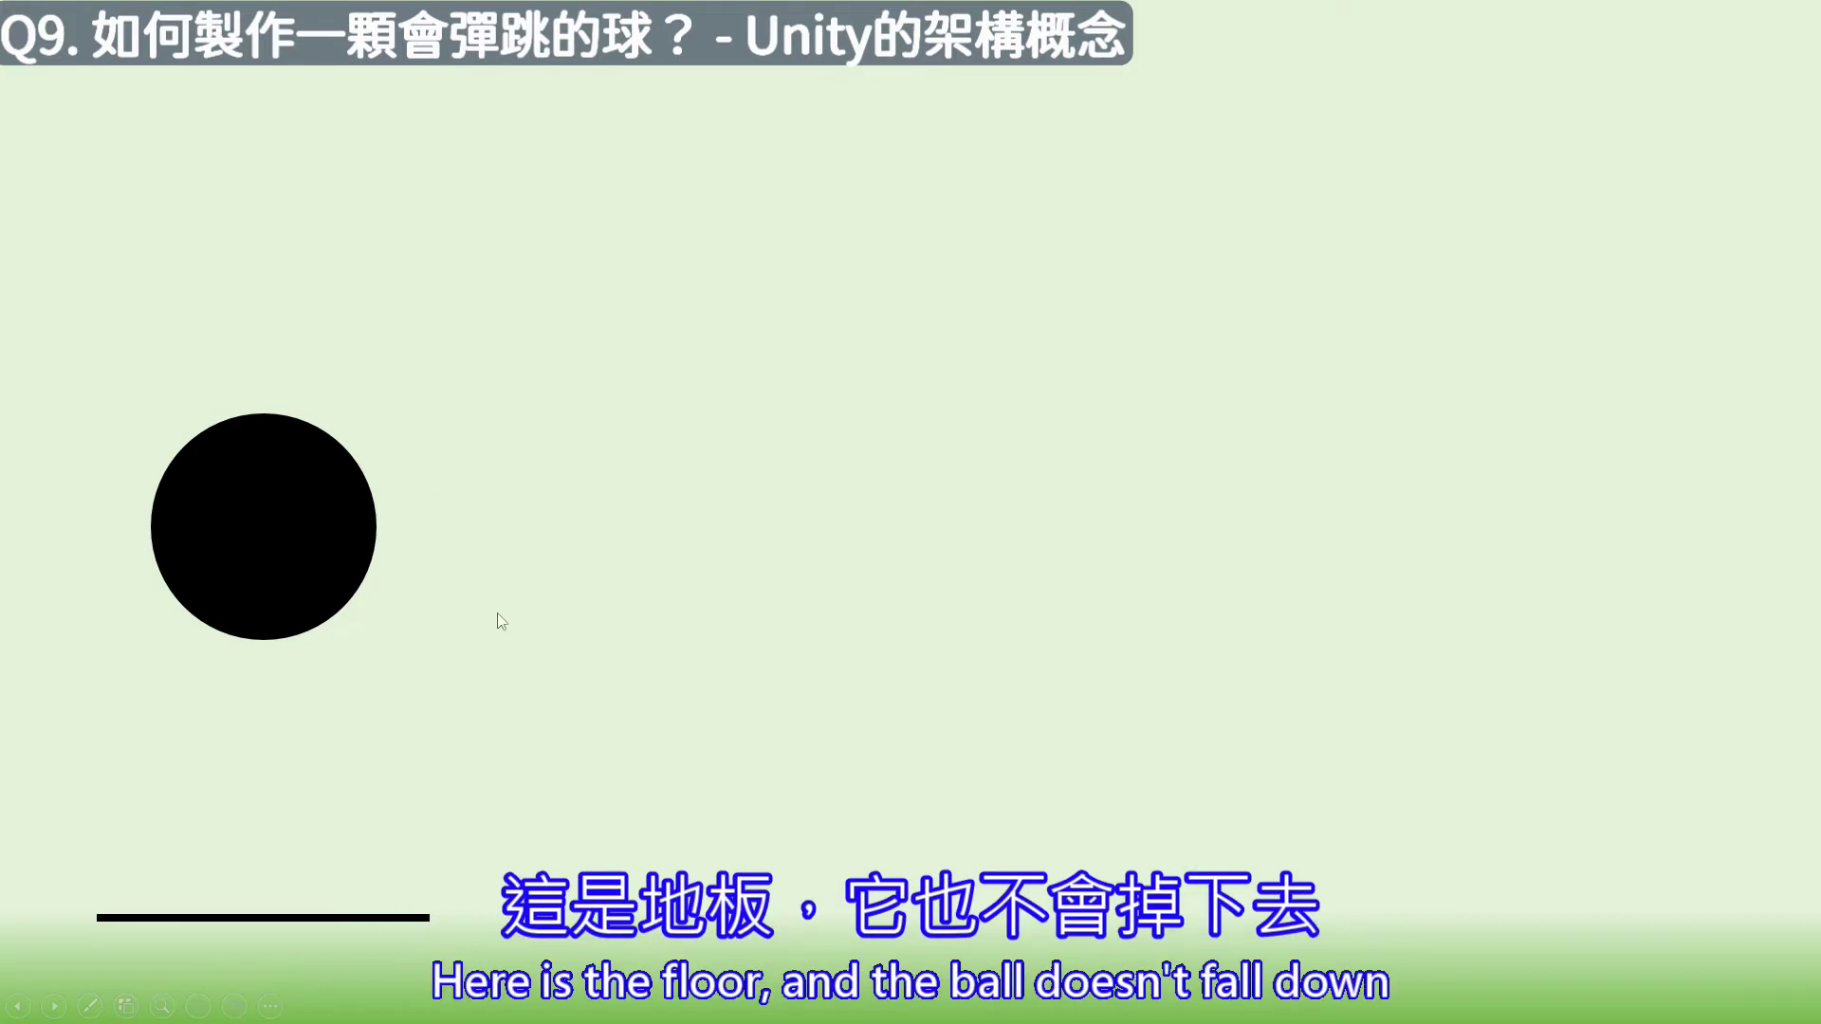
Play the Rigidbody falling-ball animation, then reveal the Physic Material bouncing-ball illustration
{"action": "left_click", "coordinate": [1096, 460]}
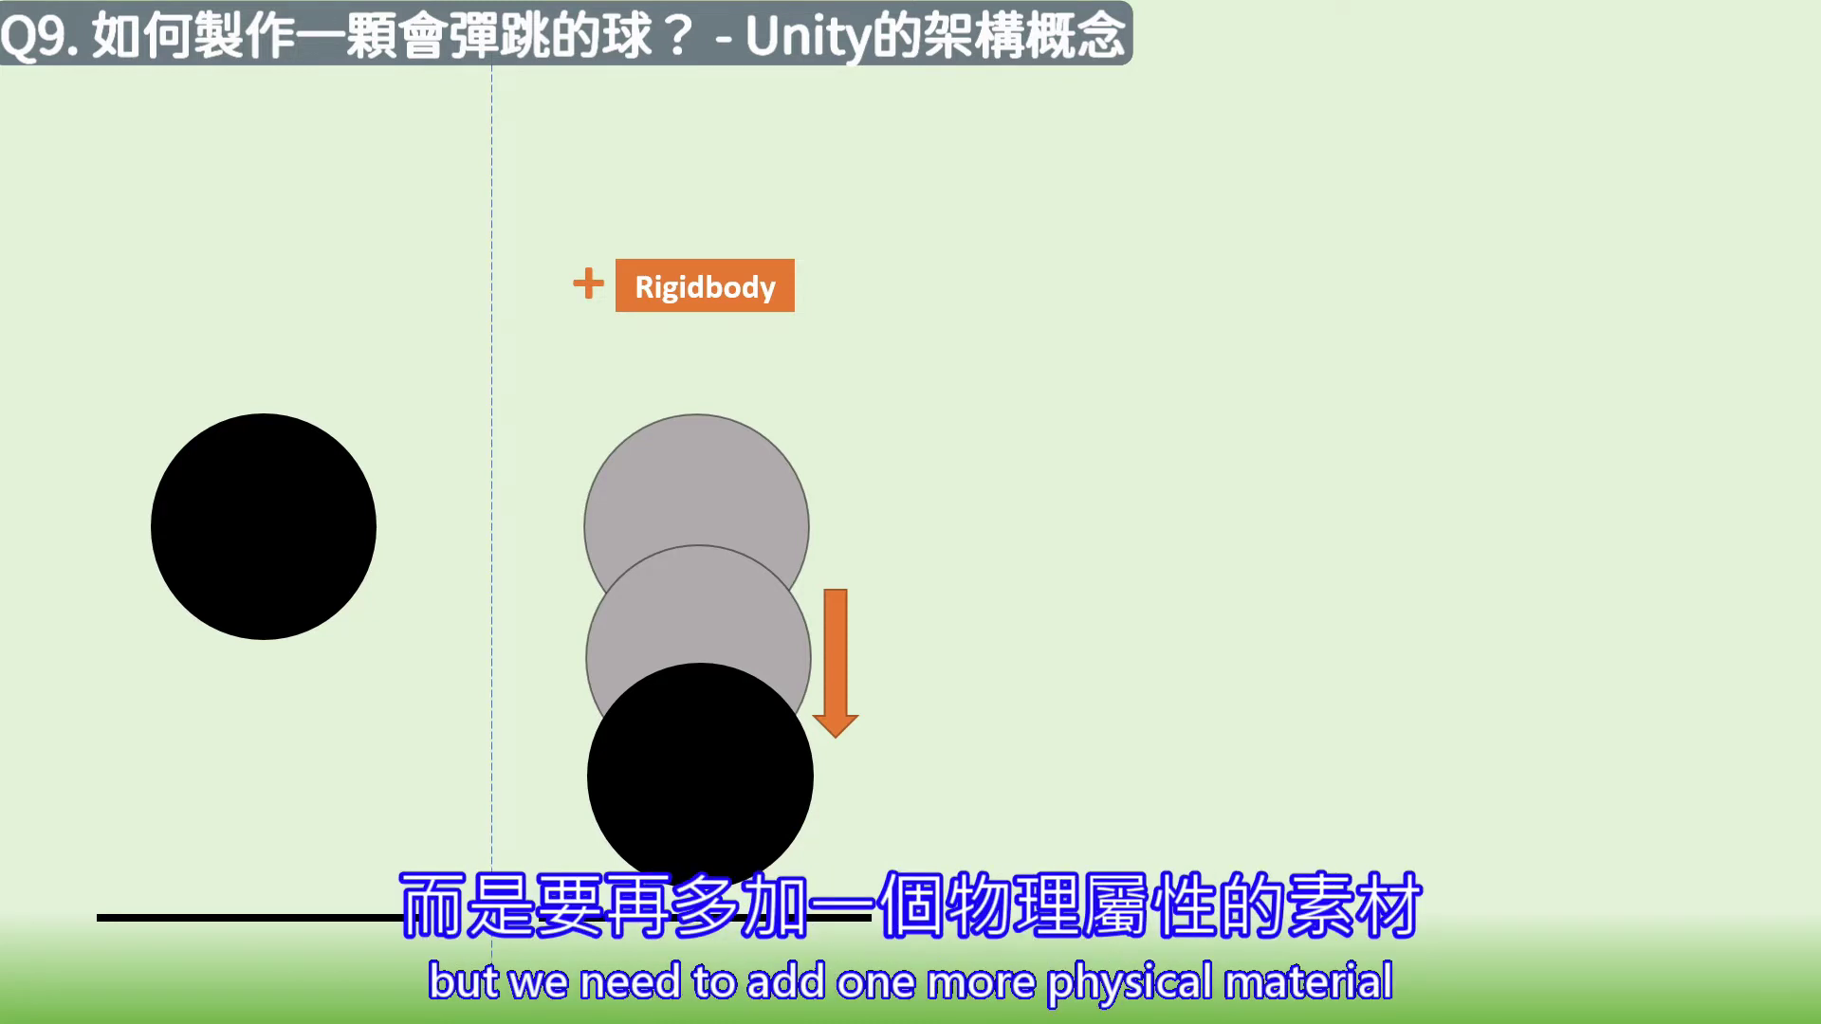
{"action": "key", "text": "Right"}
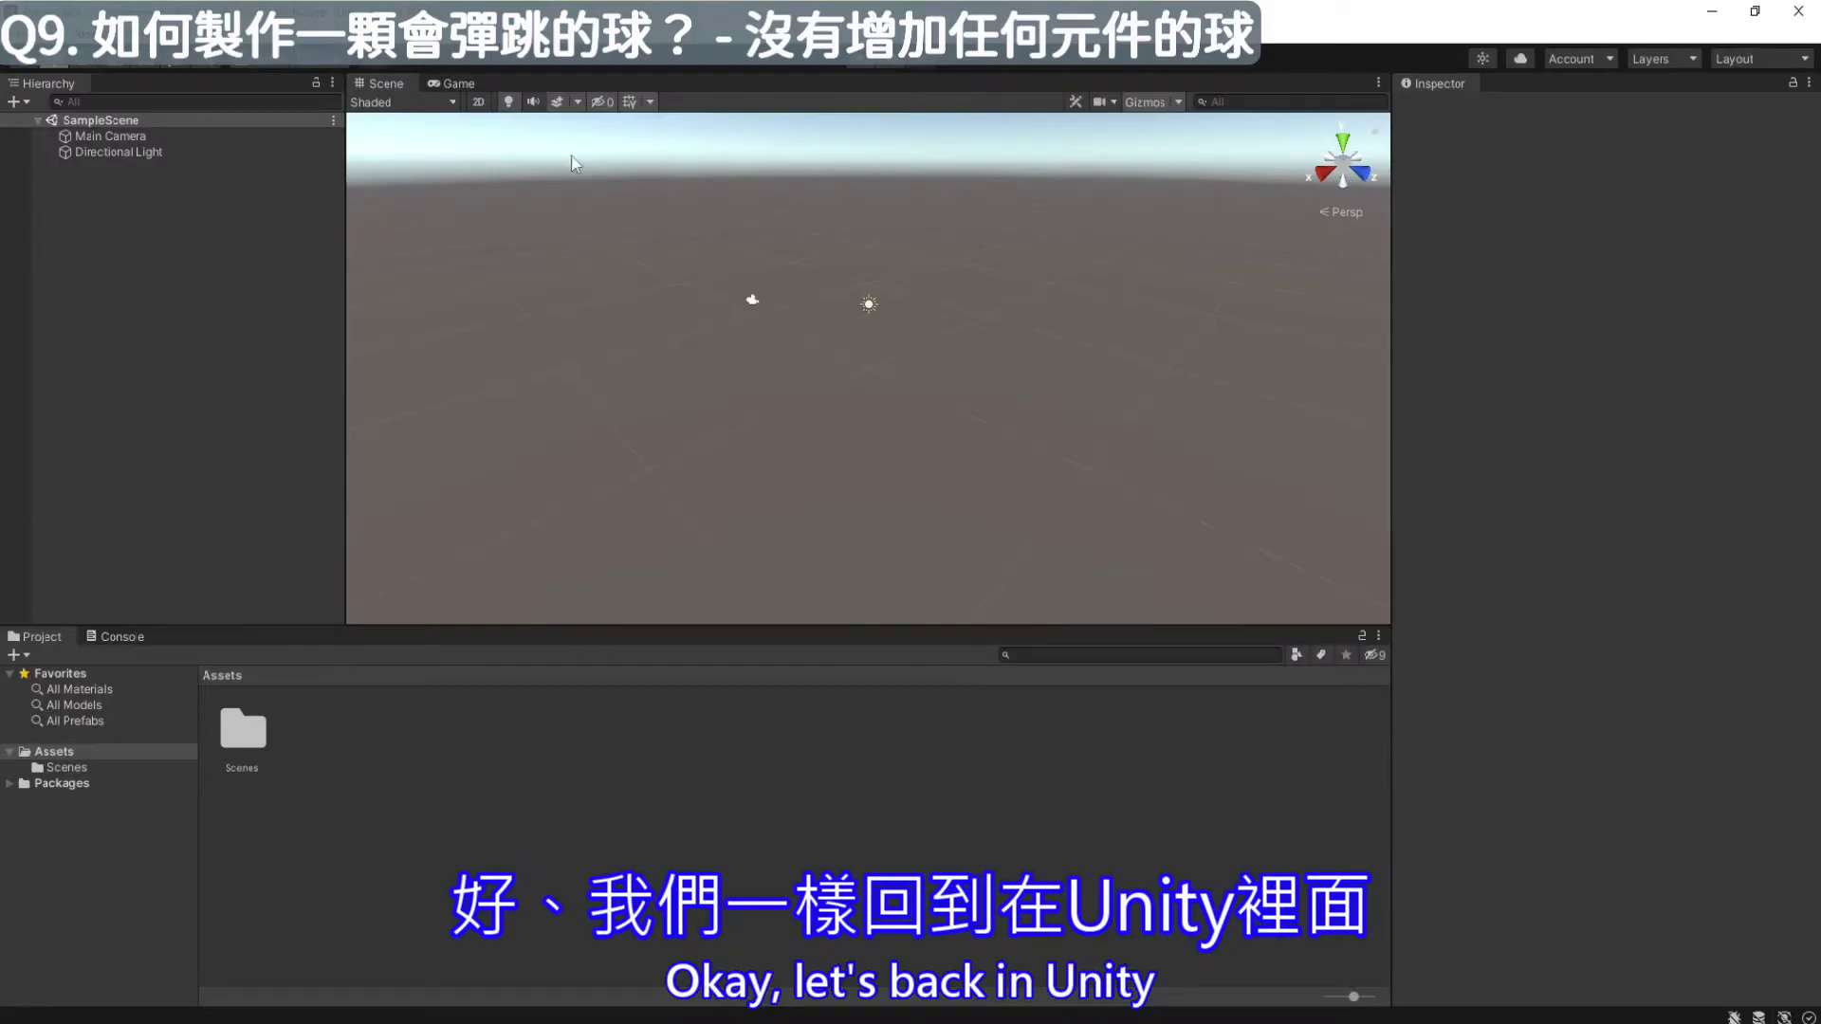
Add a Plane to the scene as the floor
{"action": "scroll", "coordinate": [883, 291], "scroll_direction": "up", "scroll_amount": 3}
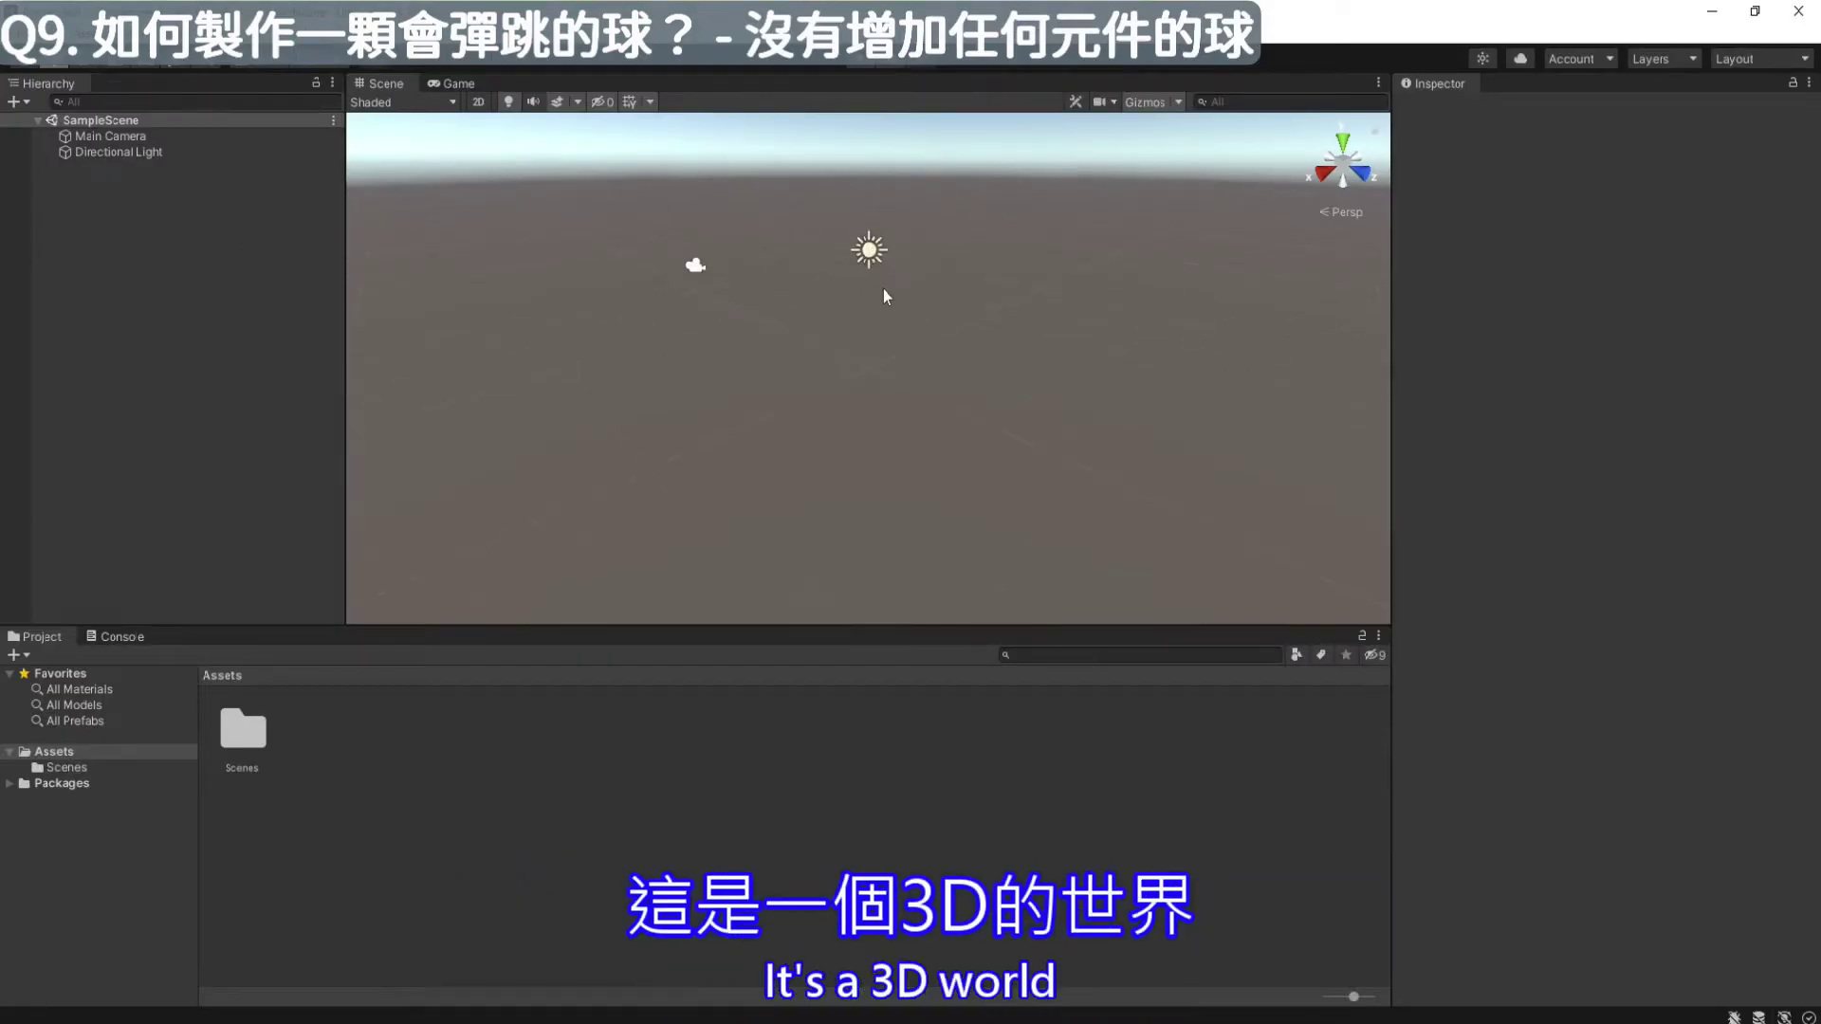
{"action": "right_click", "coordinate": [167, 188]}
{"action": "mouse_move", "coordinate": [242, 446]}
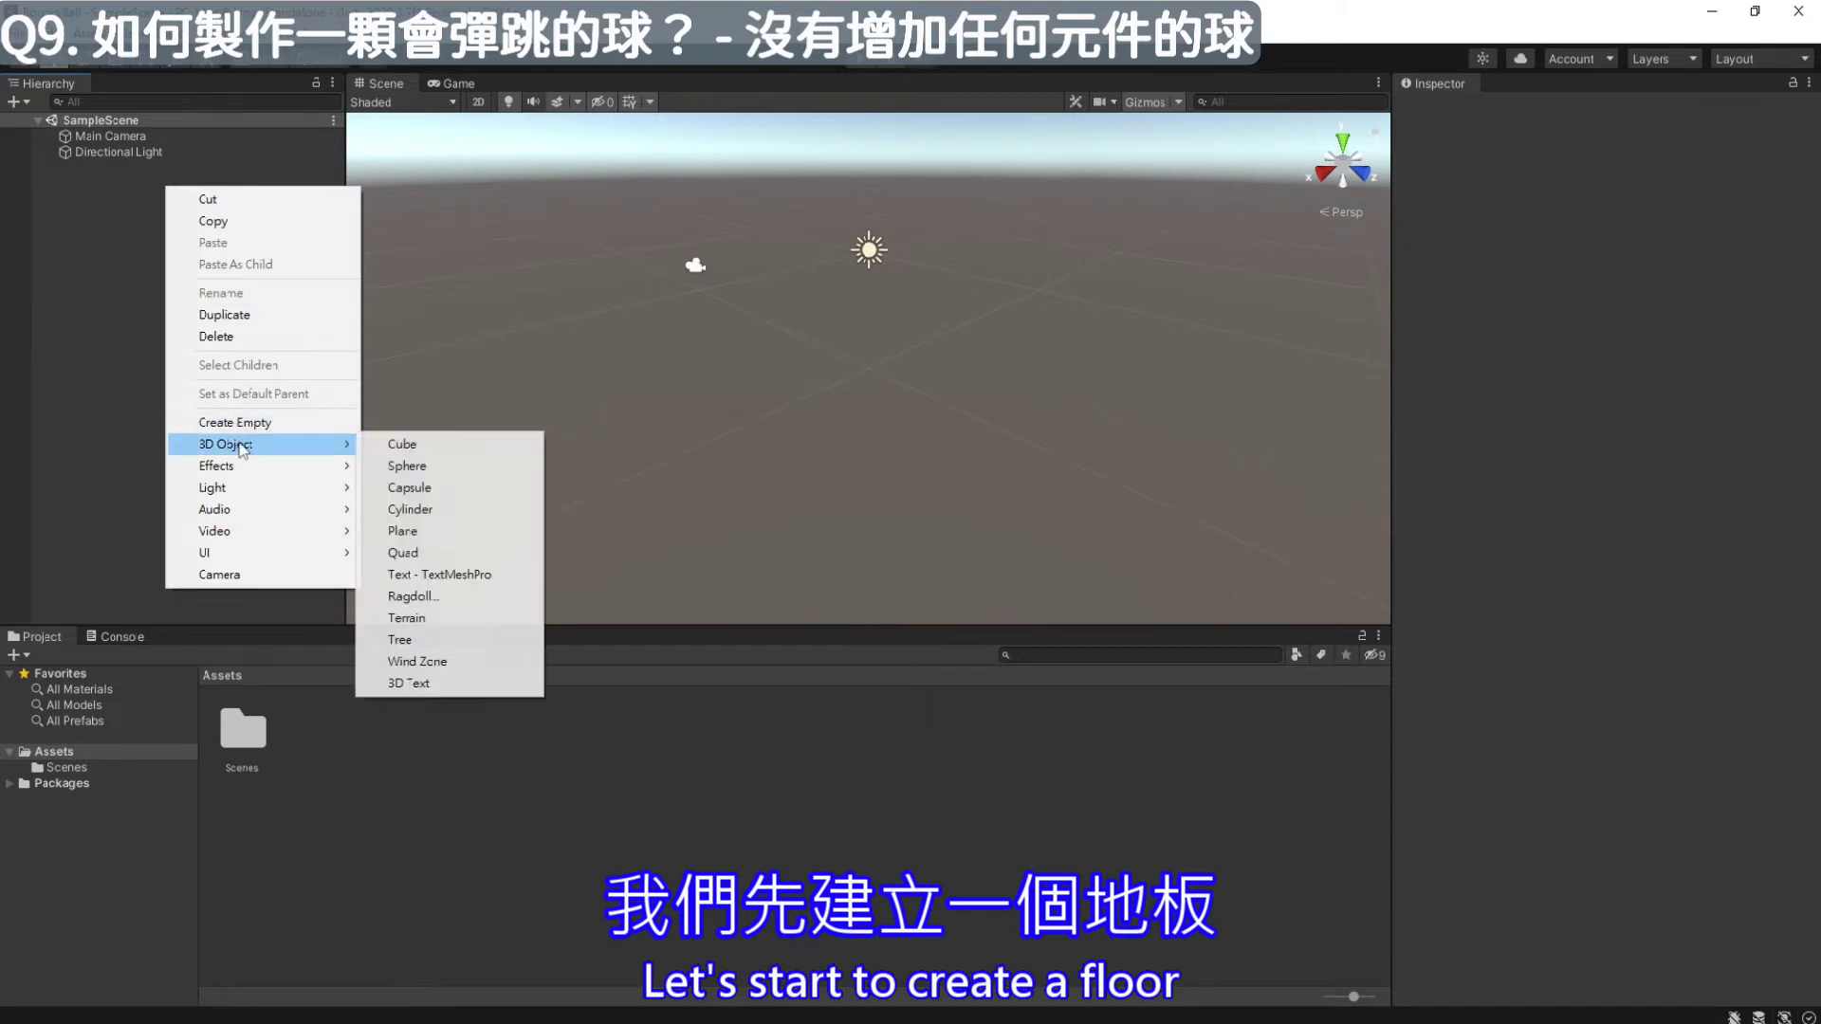
{"action": "left_click", "coordinate": [408, 532]}
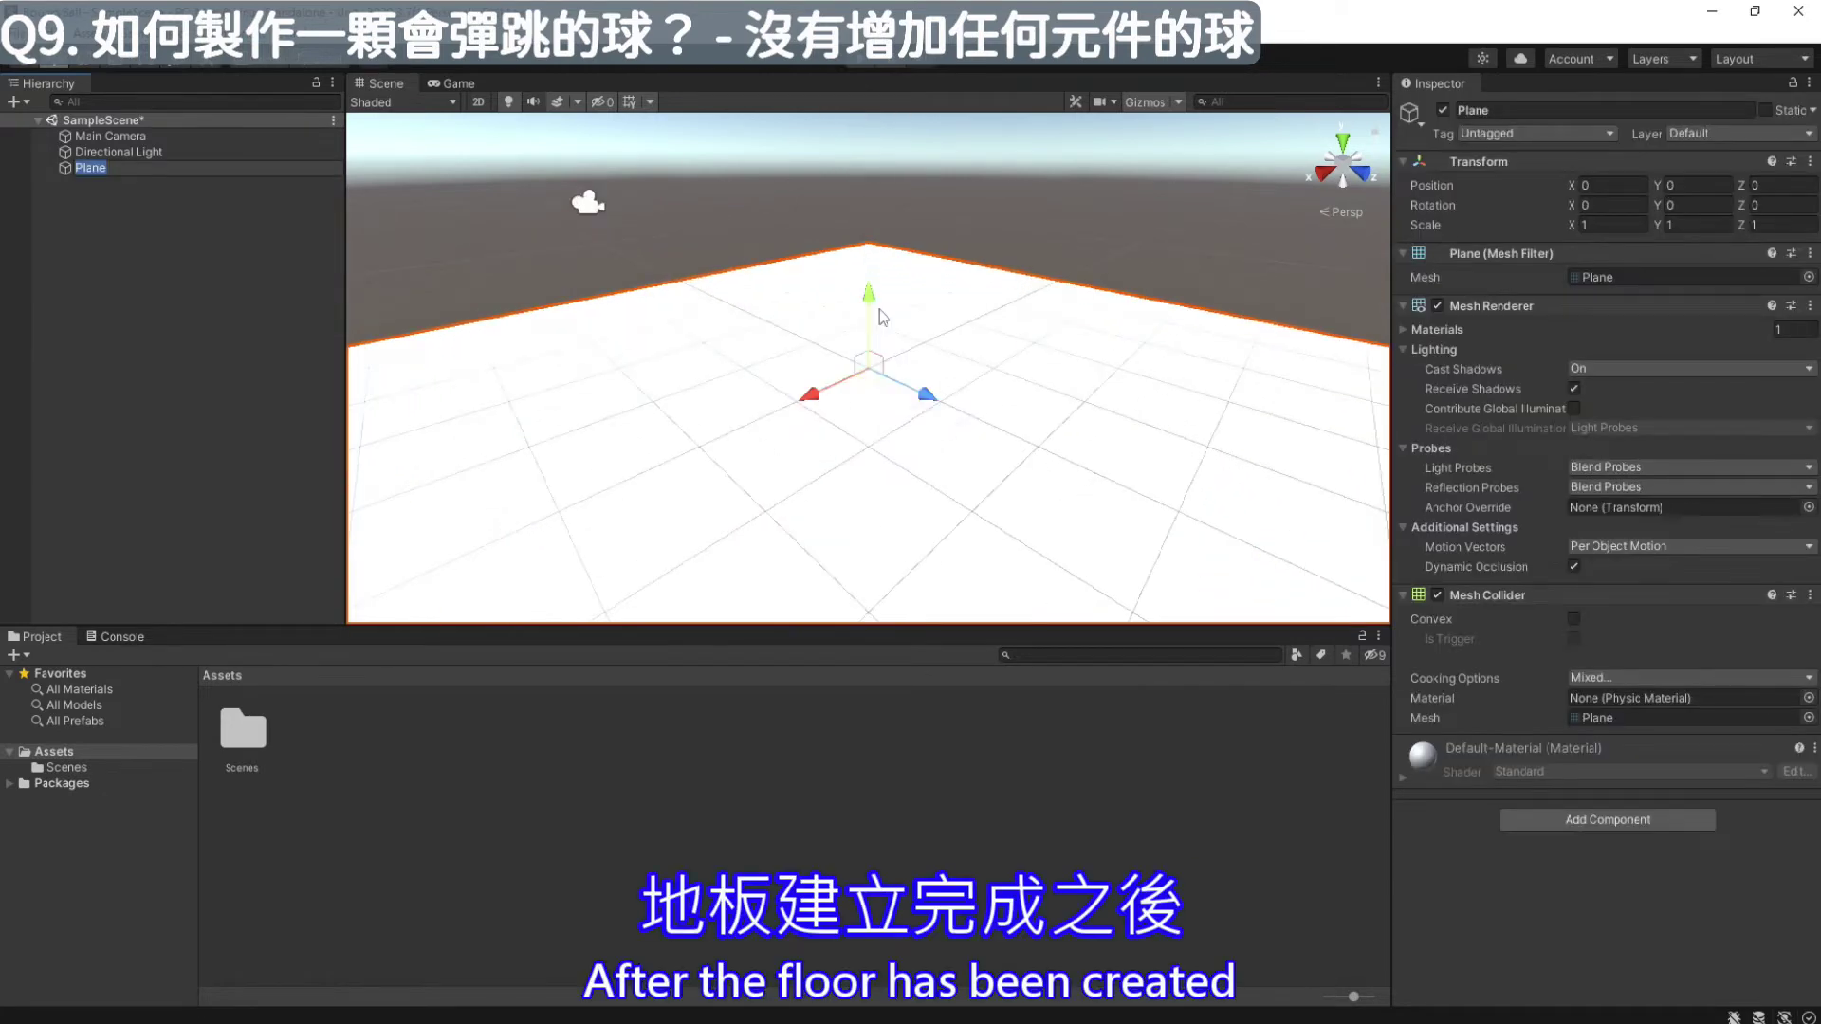
Add a Sphere and raise it to Y 1.24 above the plane
{"action": "right_click", "coordinate": [132, 253]}
{"action": "mouse_move", "coordinate": [290, 501]}
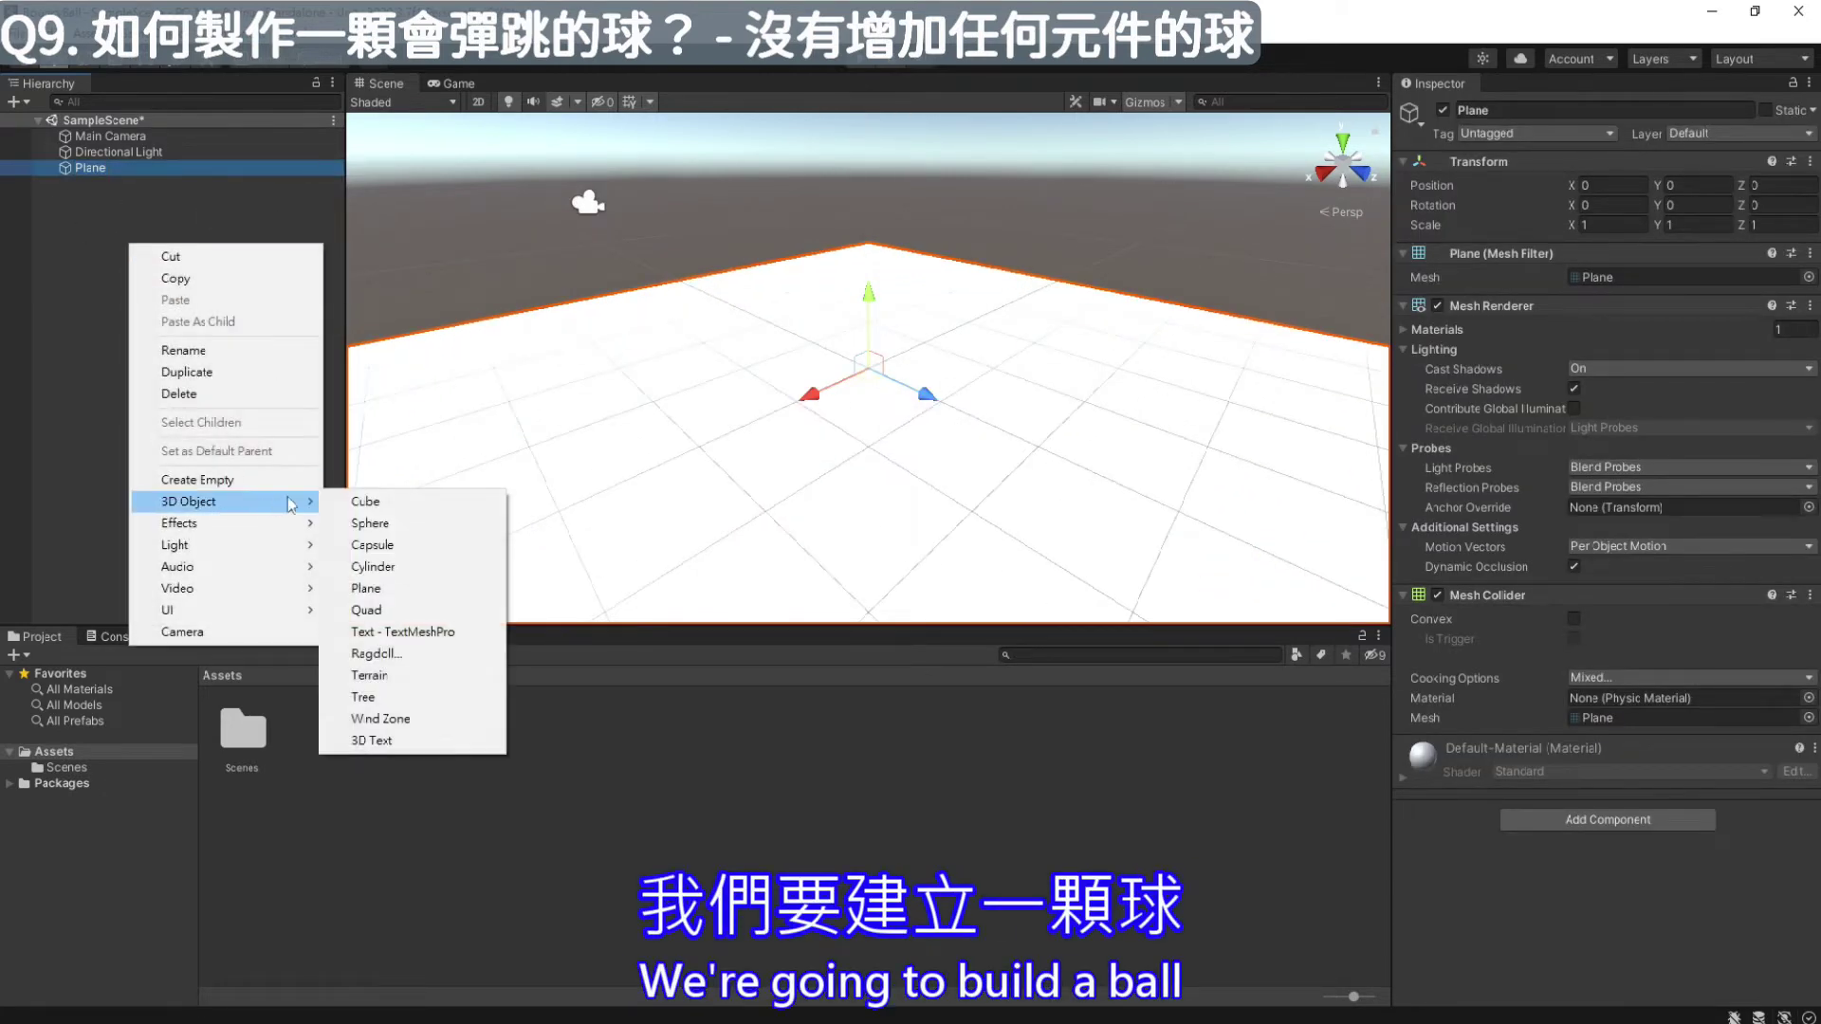
{"action": "left_click", "coordinate": [391, 523]}
{"action": "left_click_drag", "start_coordinate": [868, 299], "coordinate": [868, 175]}
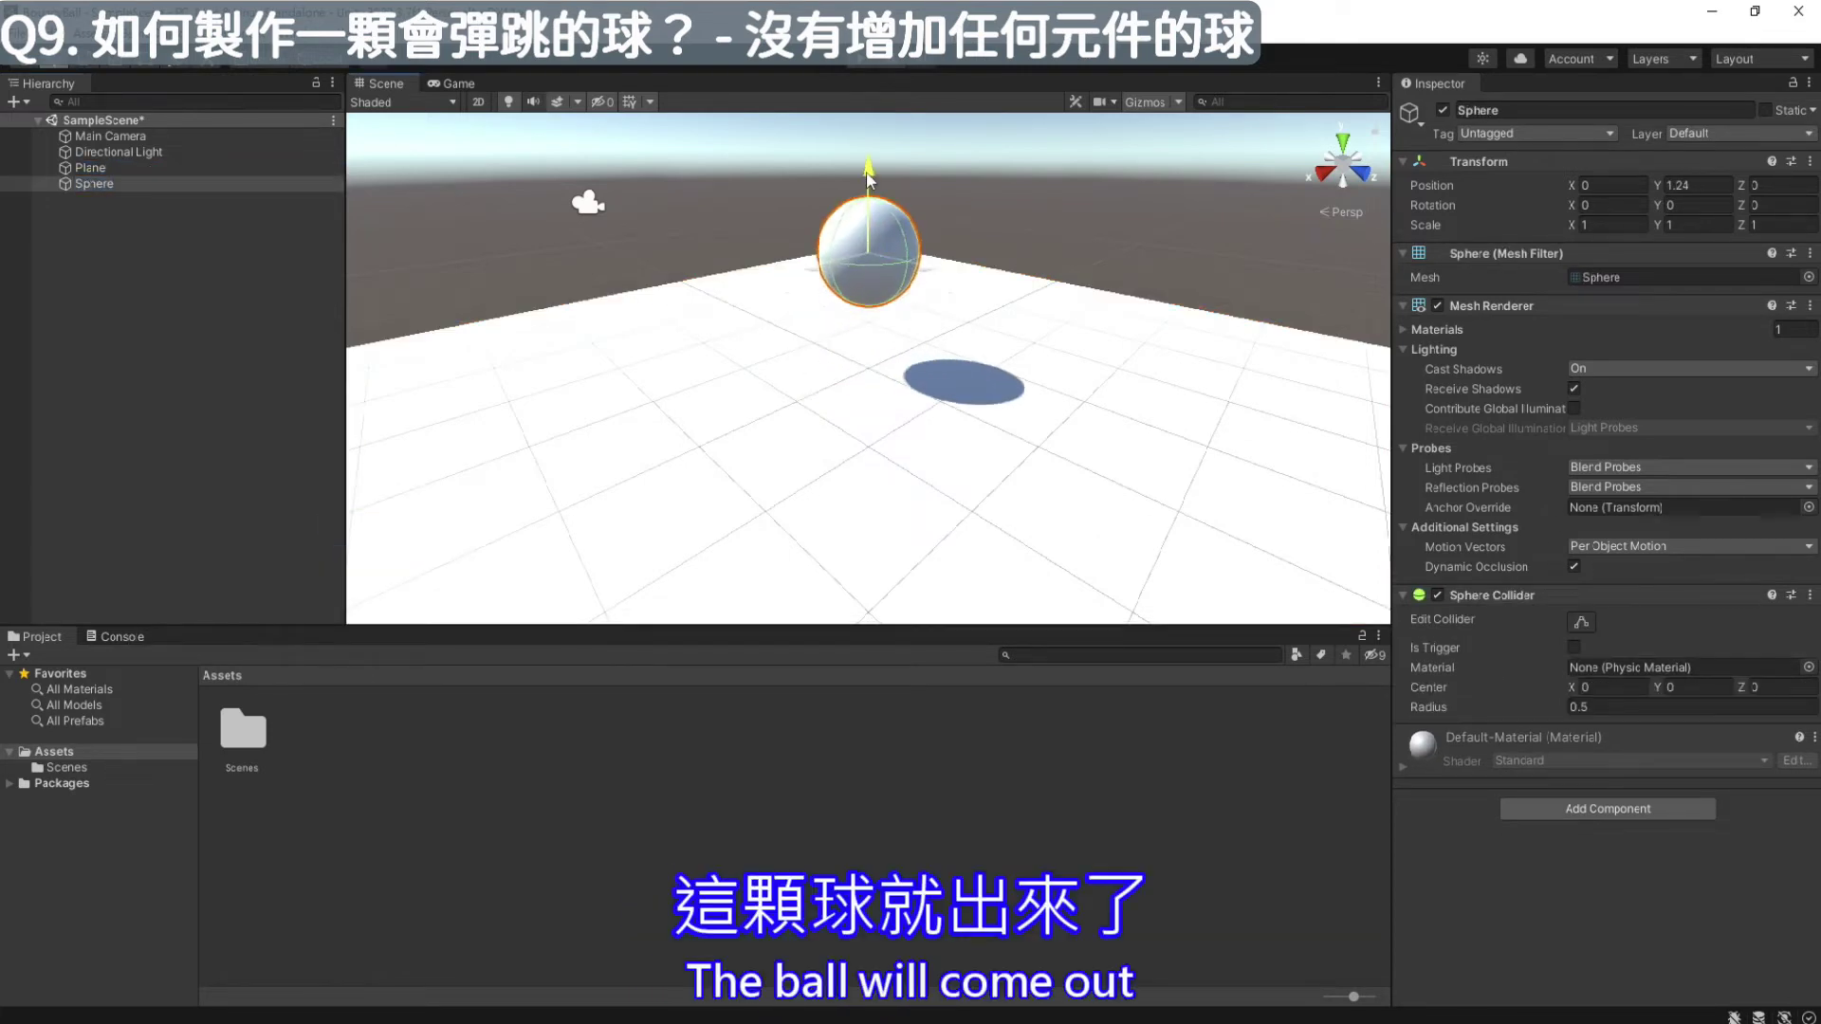
{"action": "left_click", "coordinate": [588, 202]}
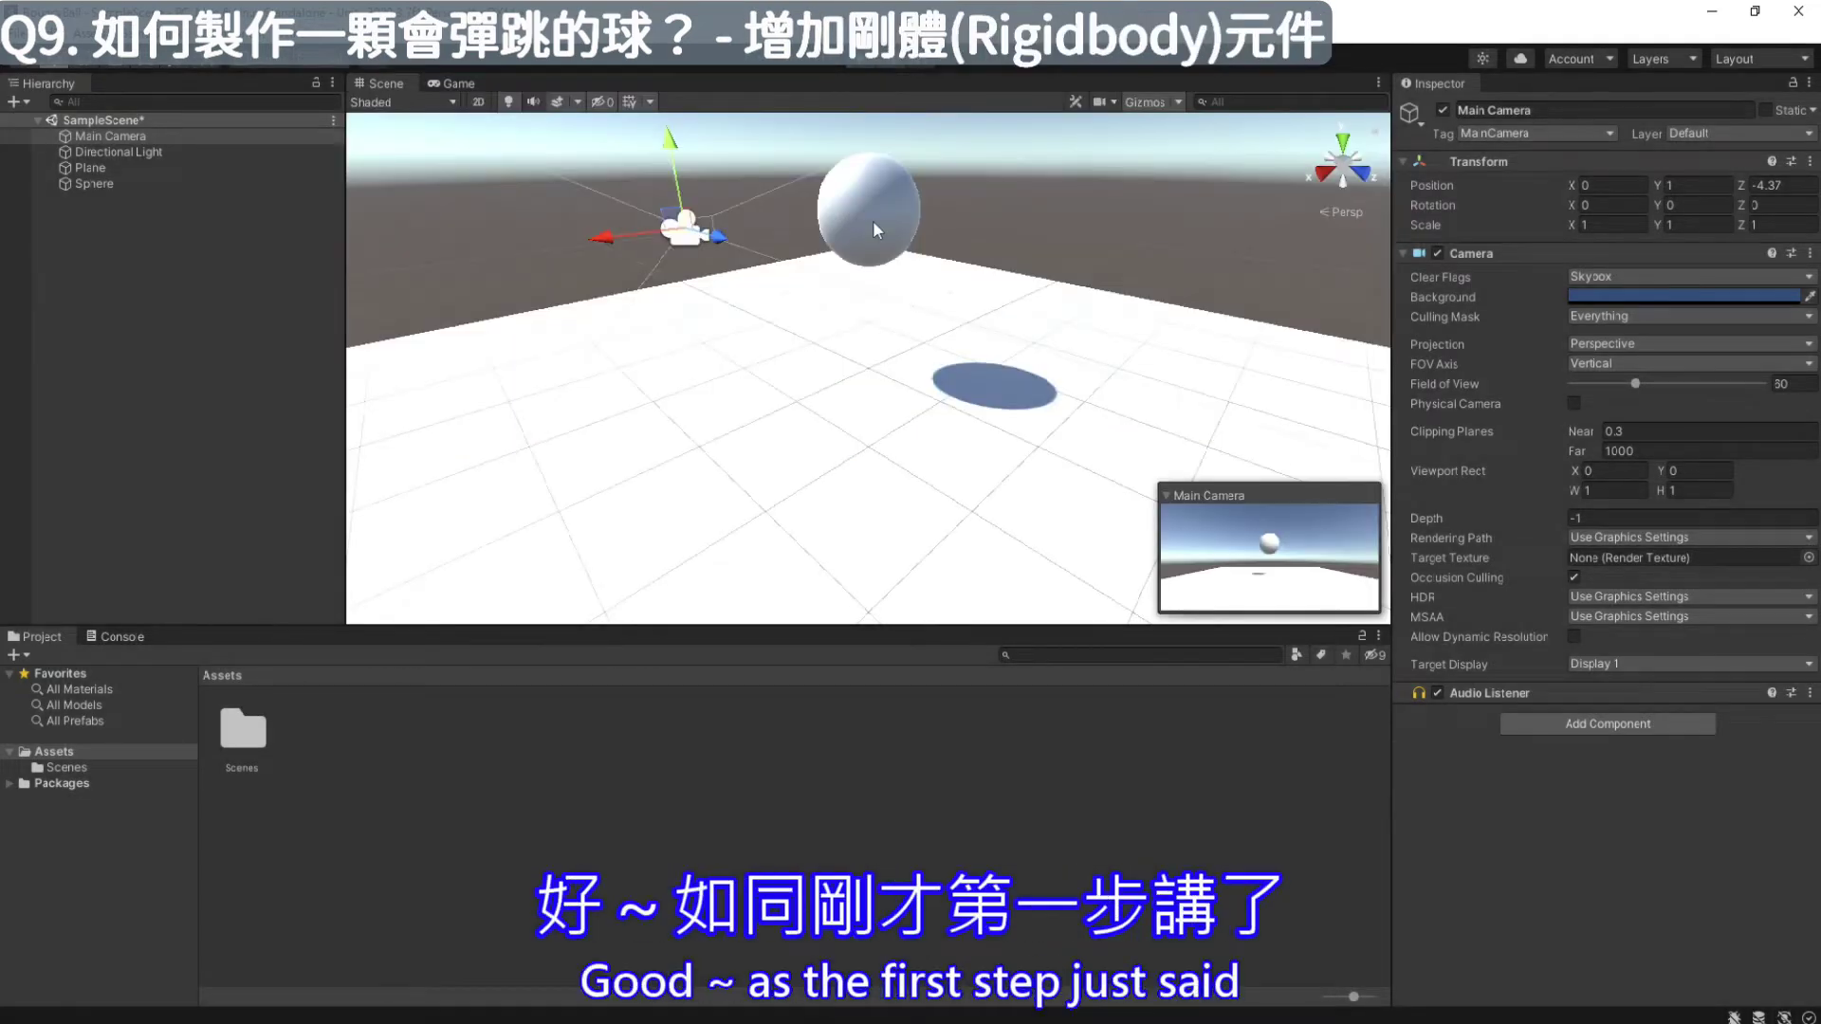
Add a Physics > Rigidbody component to the Sphere and play the scene to watch it fall
{"action": "left_click", "coordinate": [872, 228]}
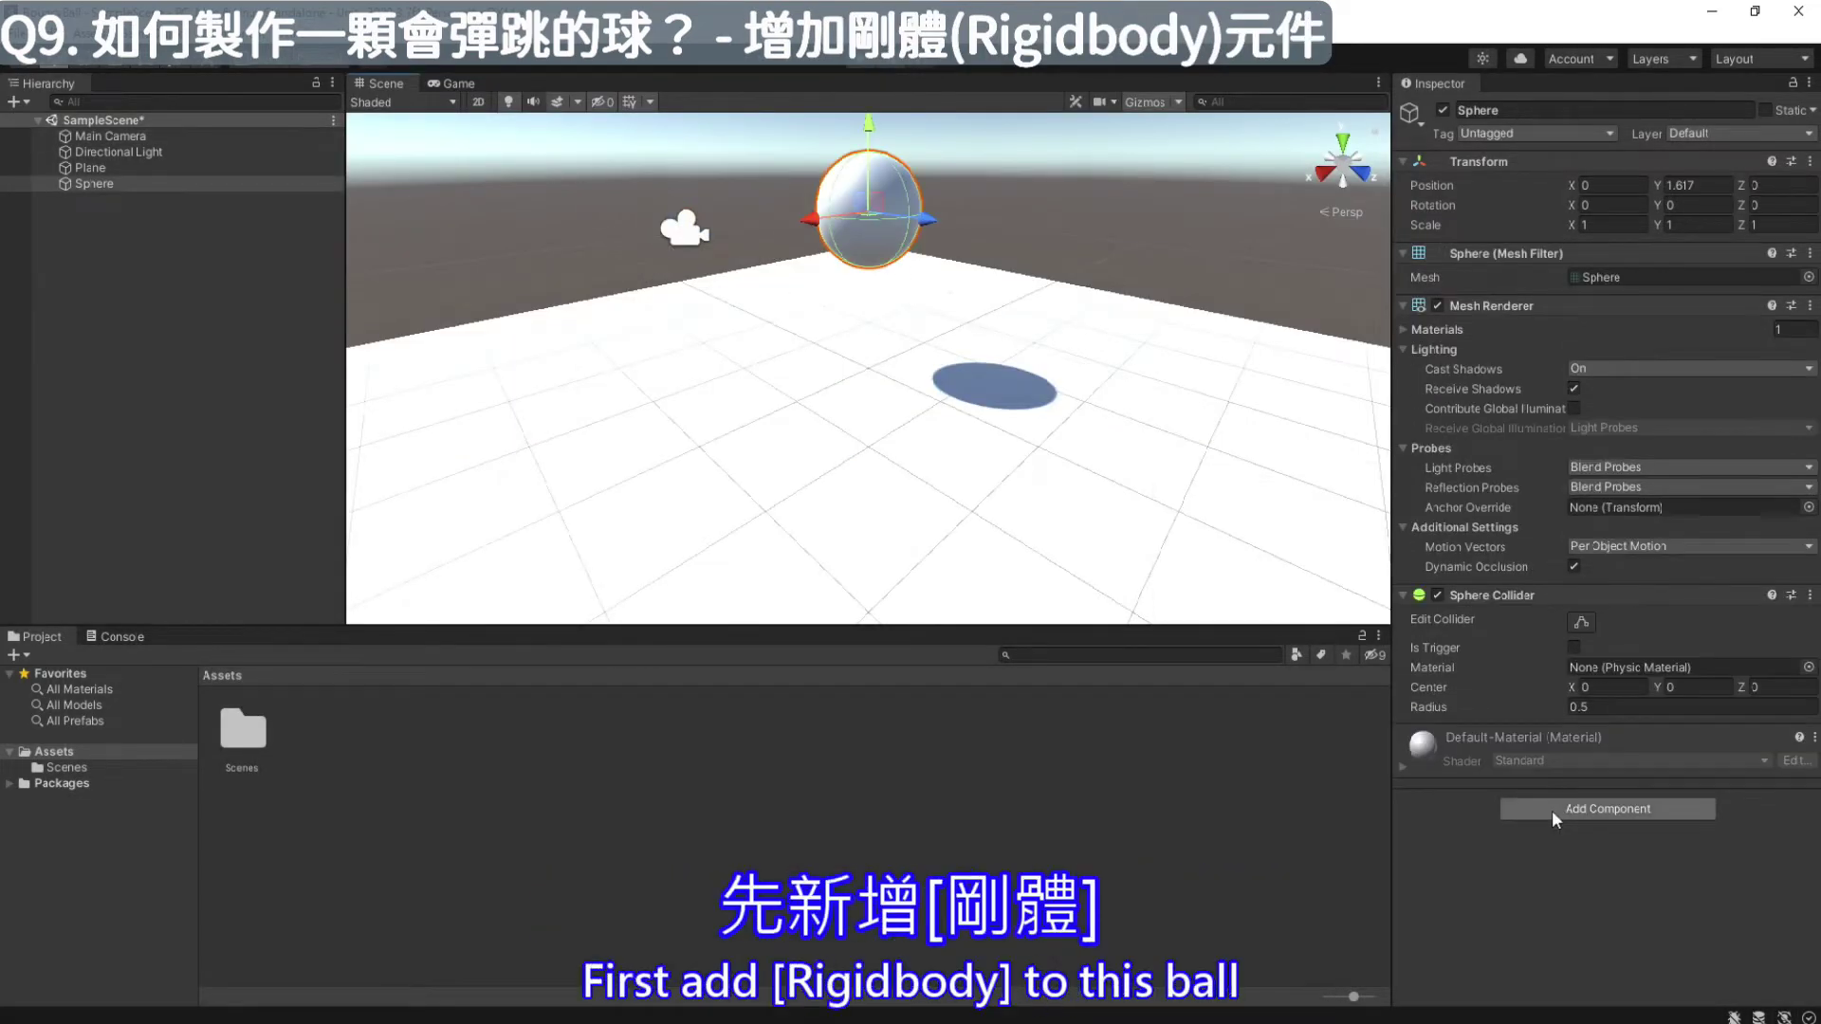
{"action": "left_click", "coordinate": [1607, 808]}
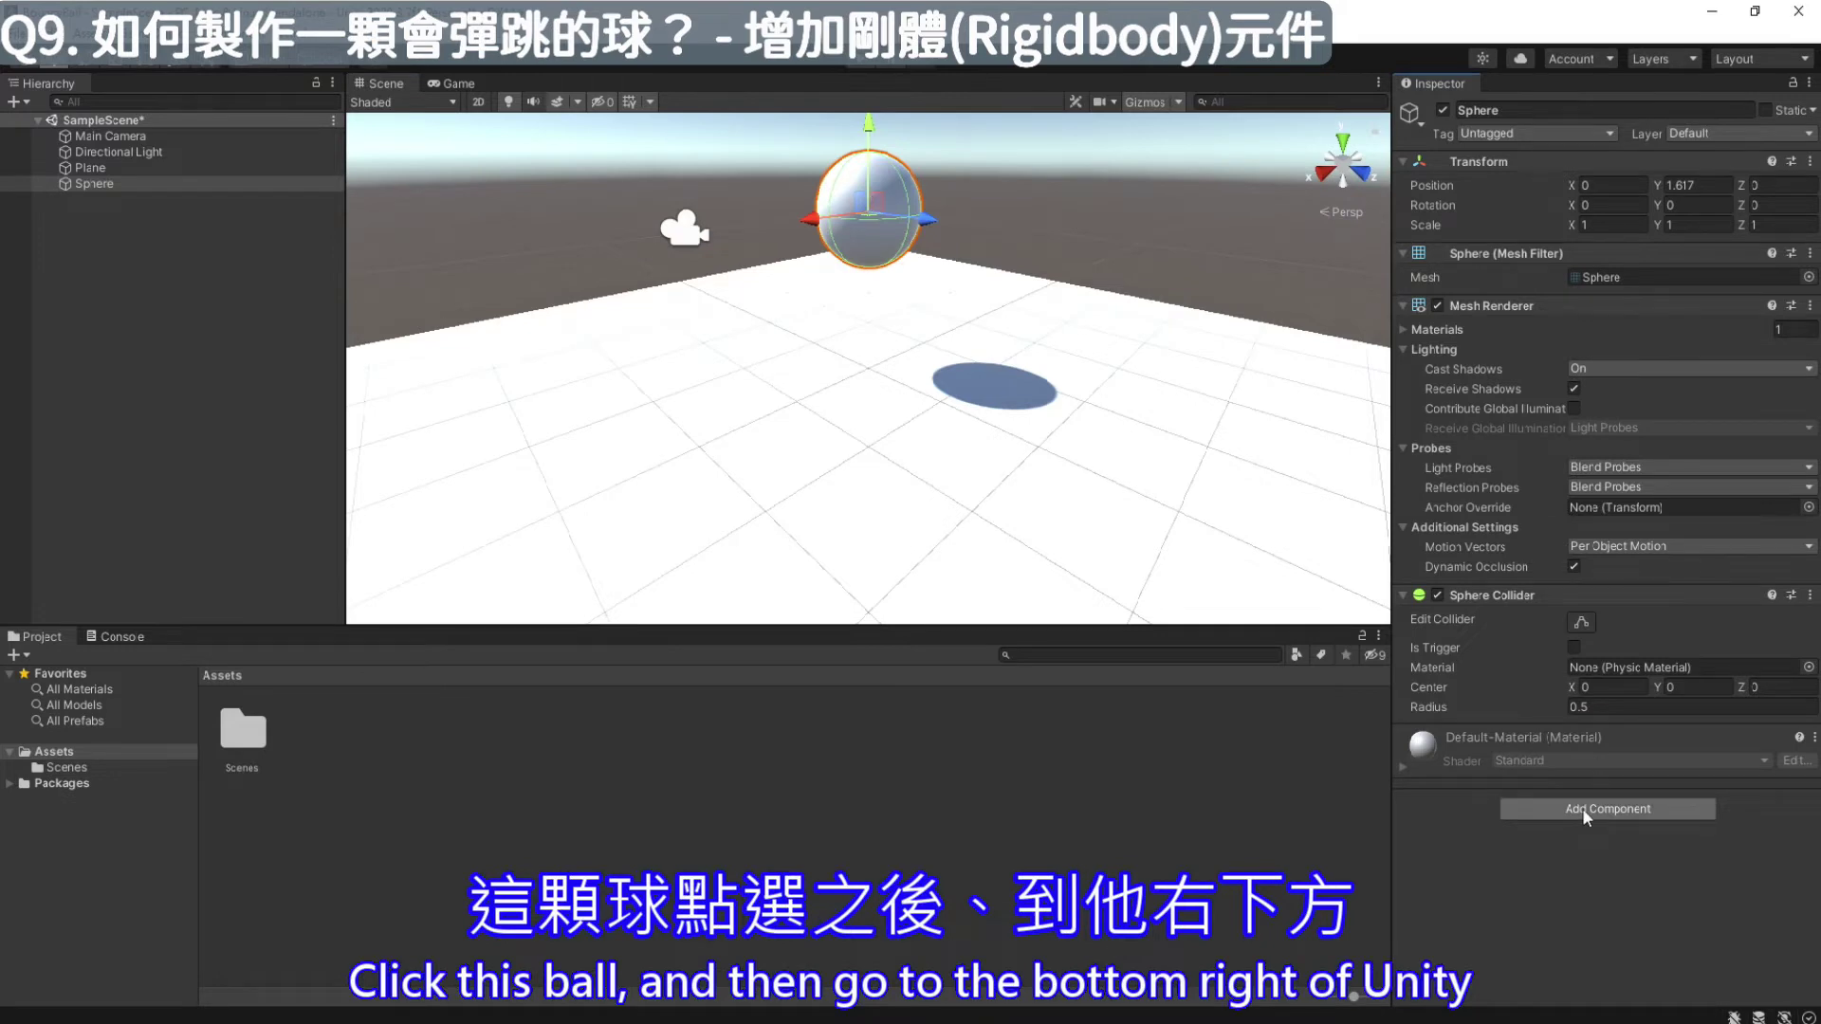
{"action": "left_click", "coordinate": [1686, 810]}
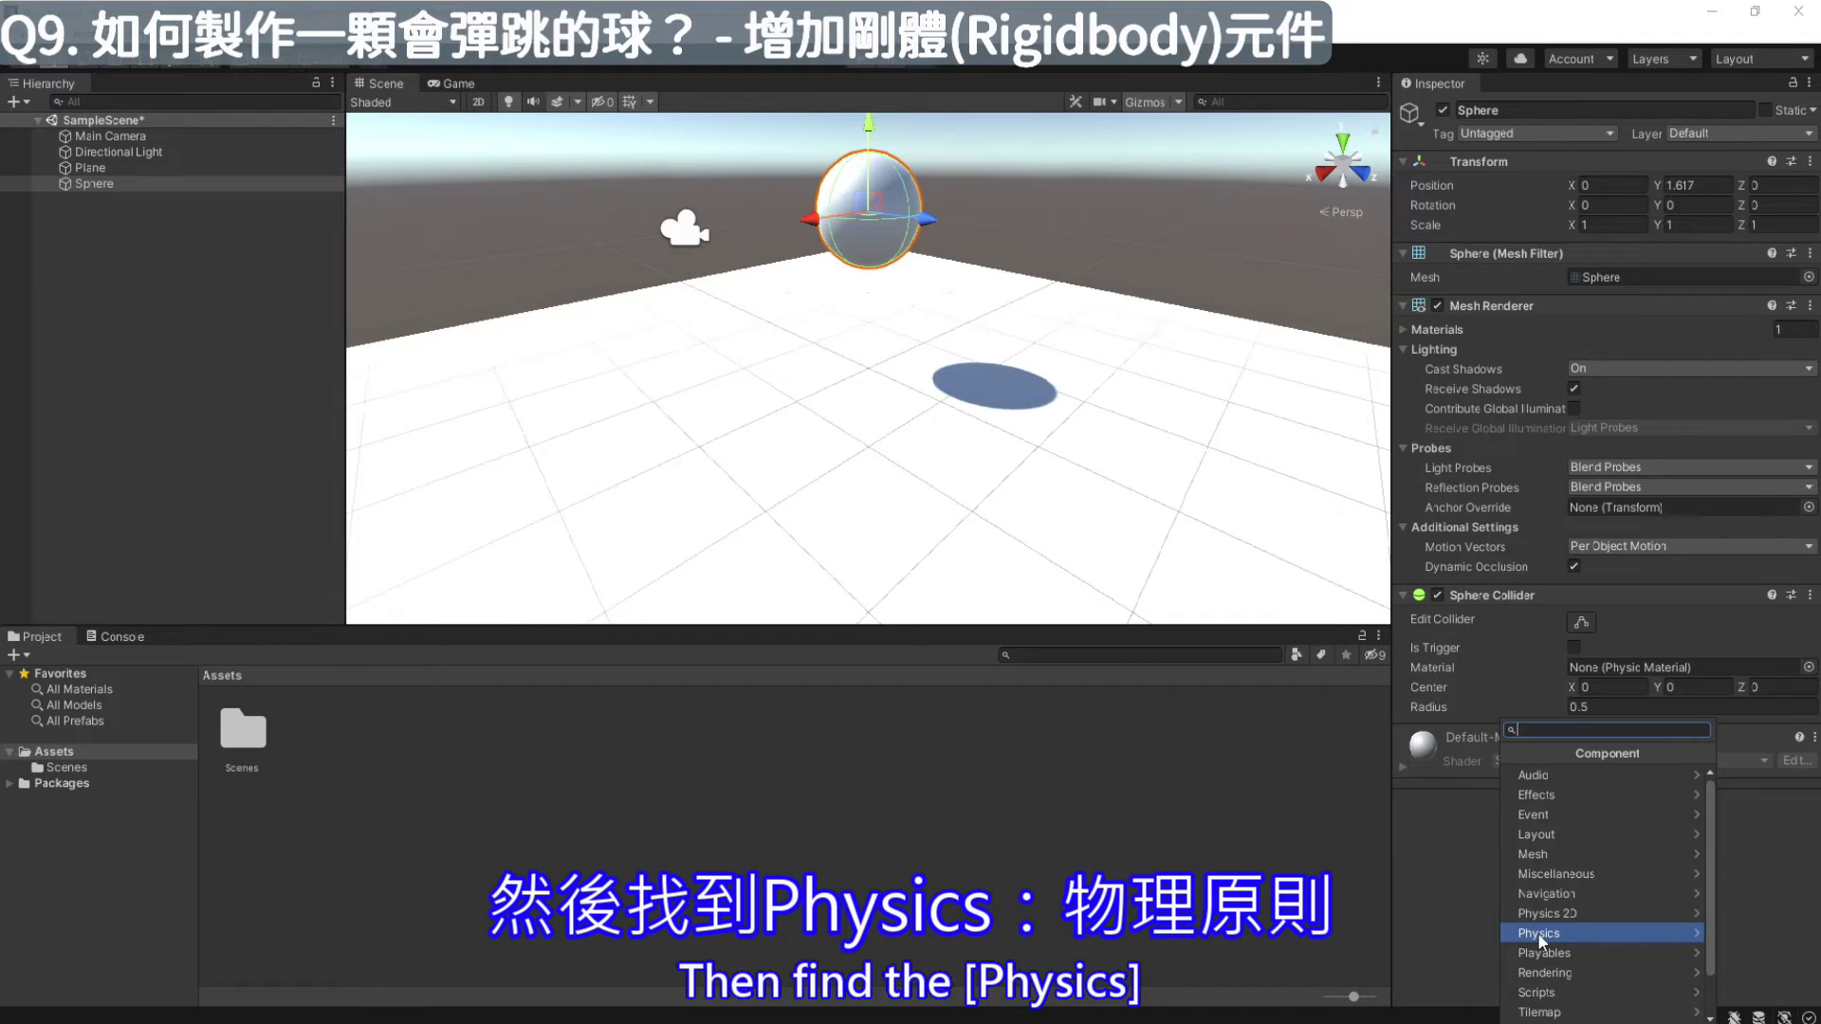
{"action": "left_click", "coordinate": [1538, 932]}
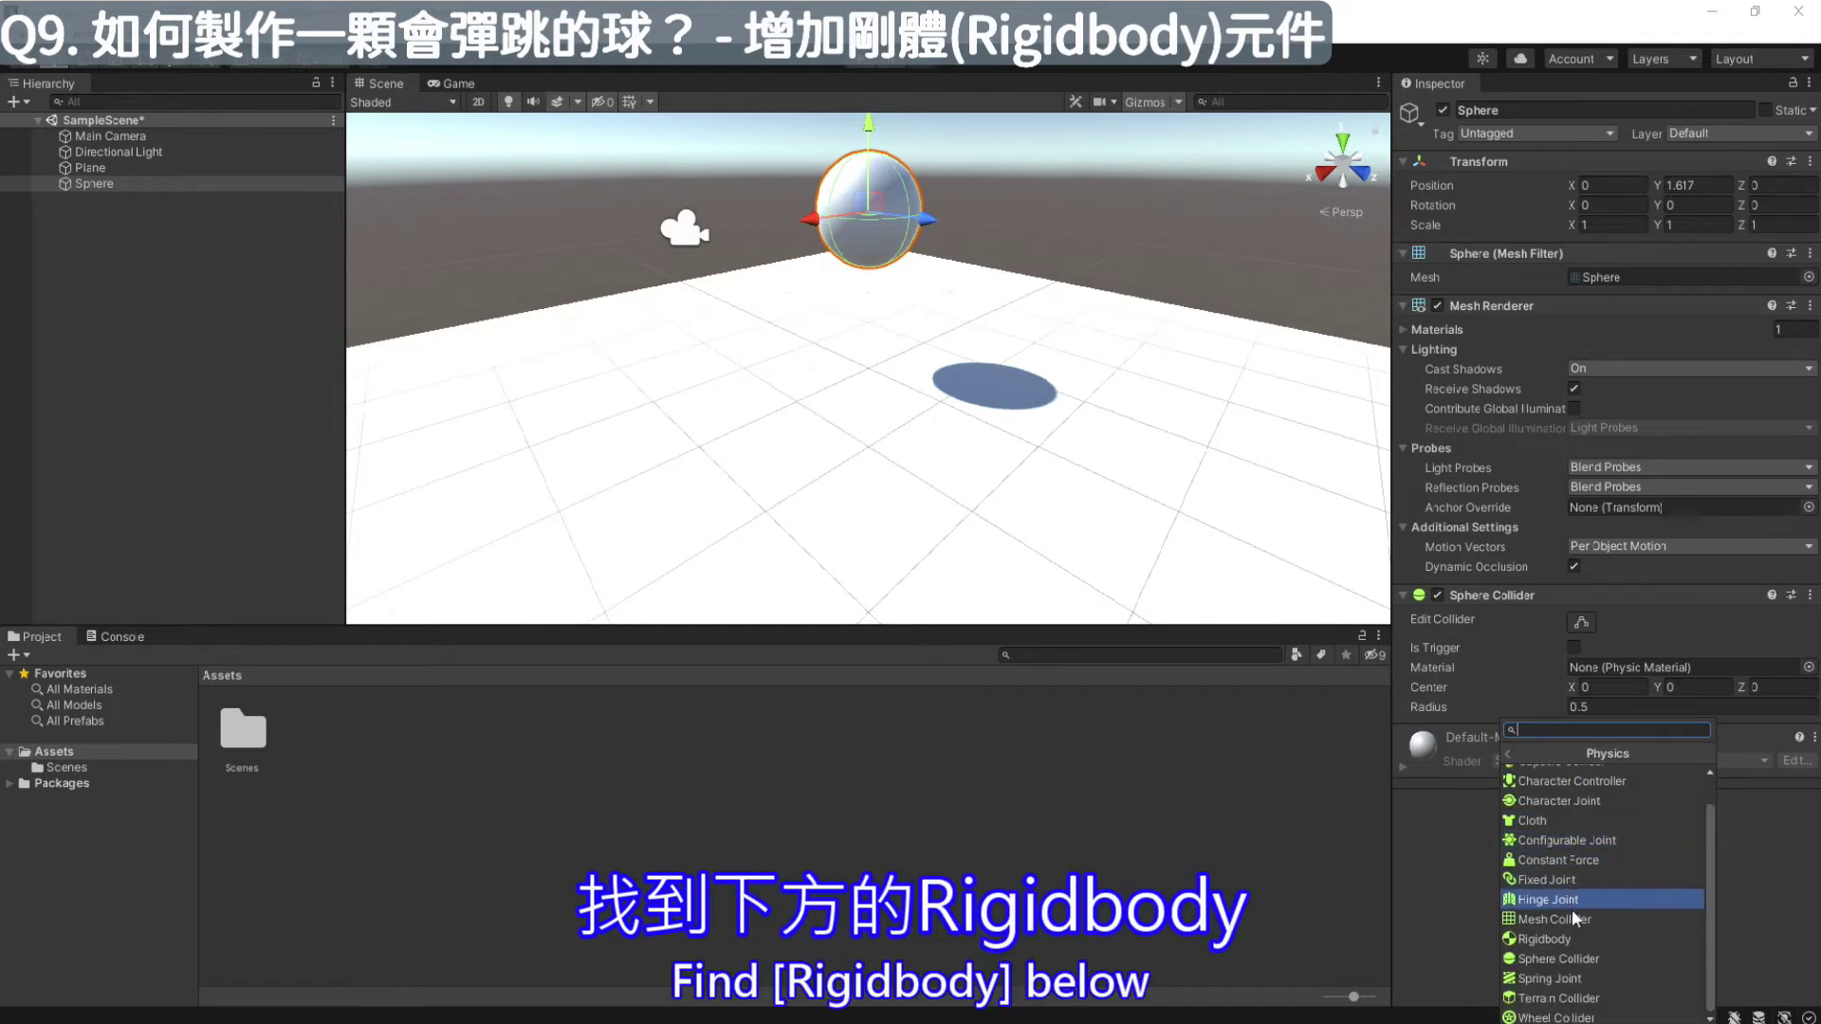
{"action": "left_click", "coordinate": [1569, 940]}
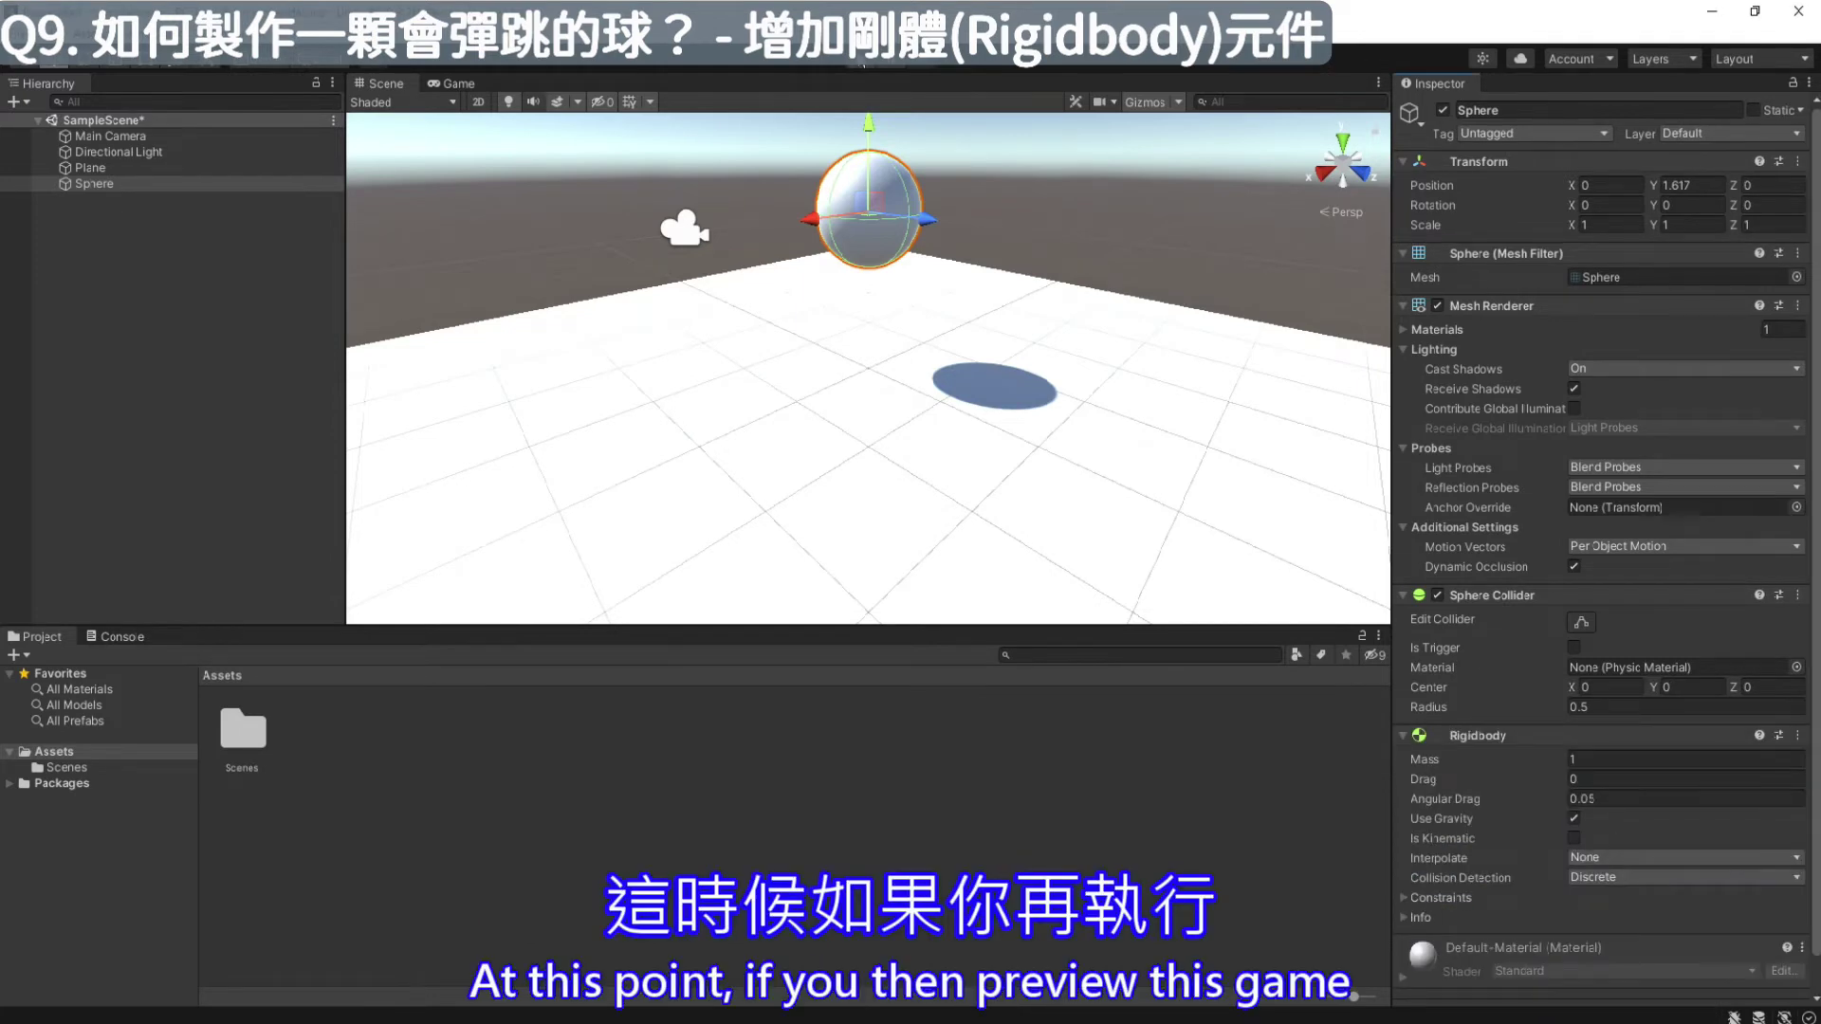
{"action": "left_click", "coordinate": [861, 63]}
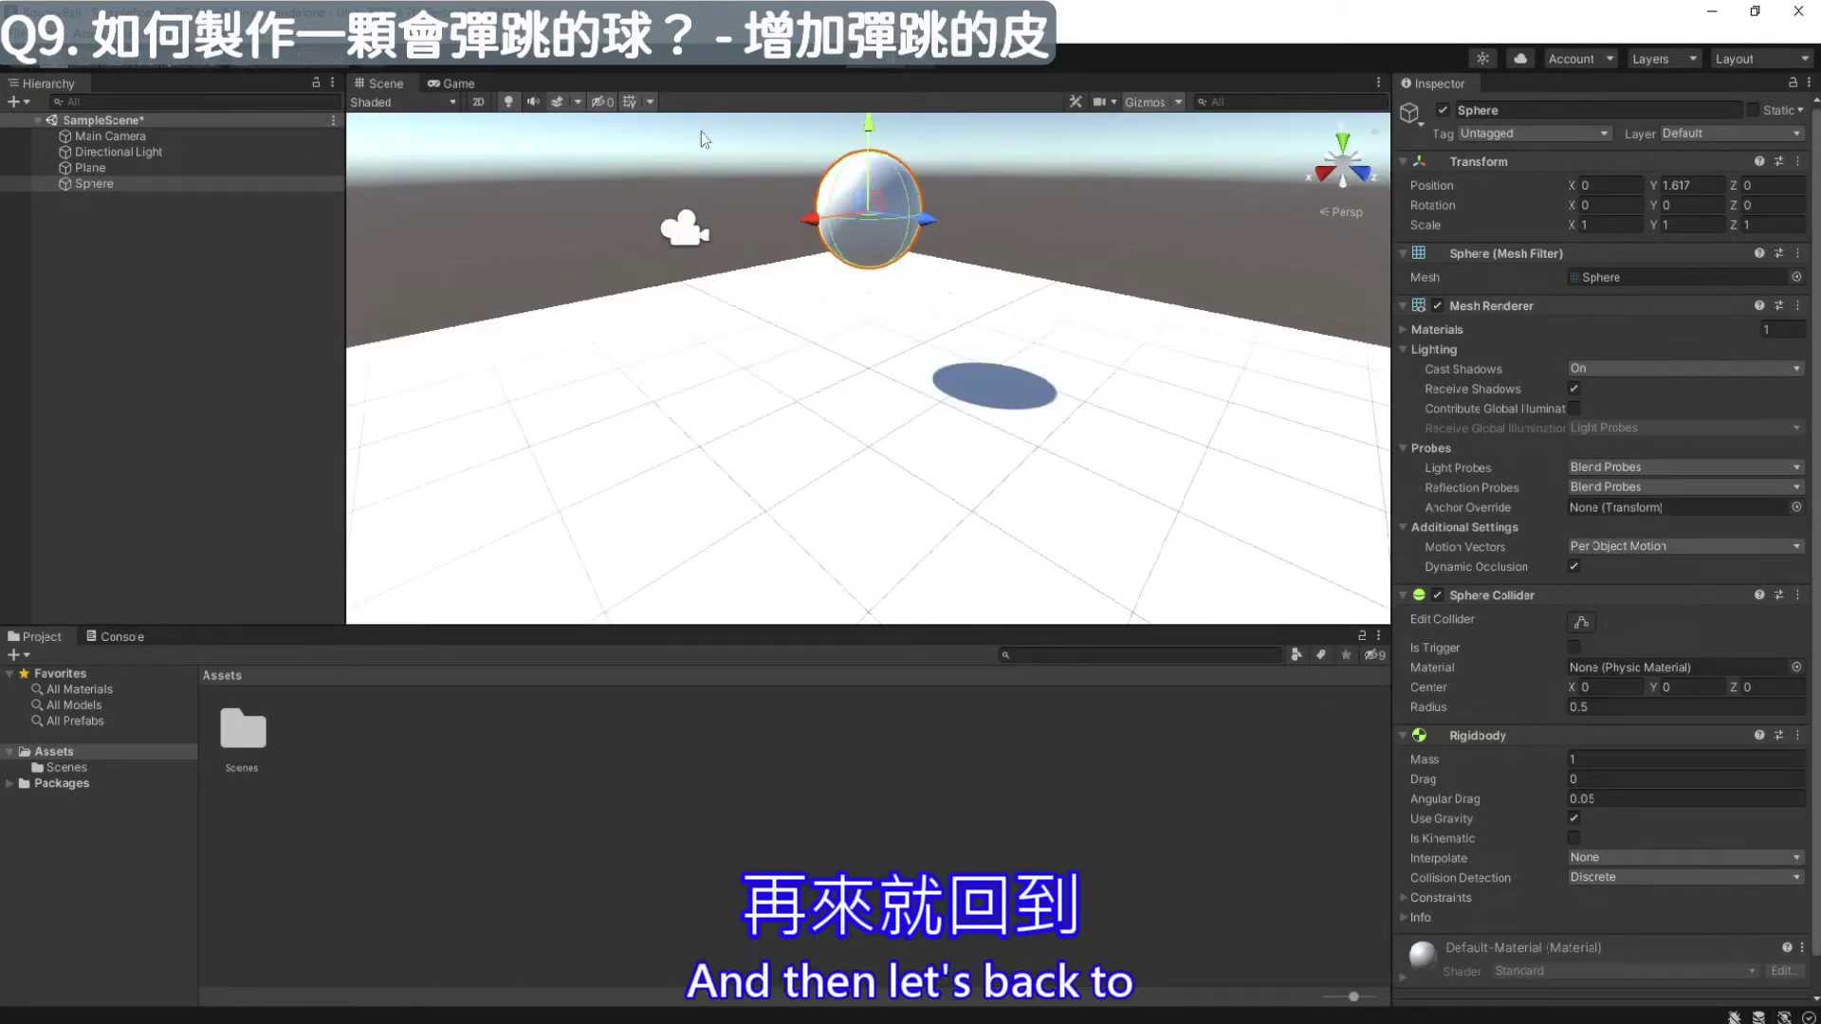
{"action": "left_click", "coordinate": [135, 249]}
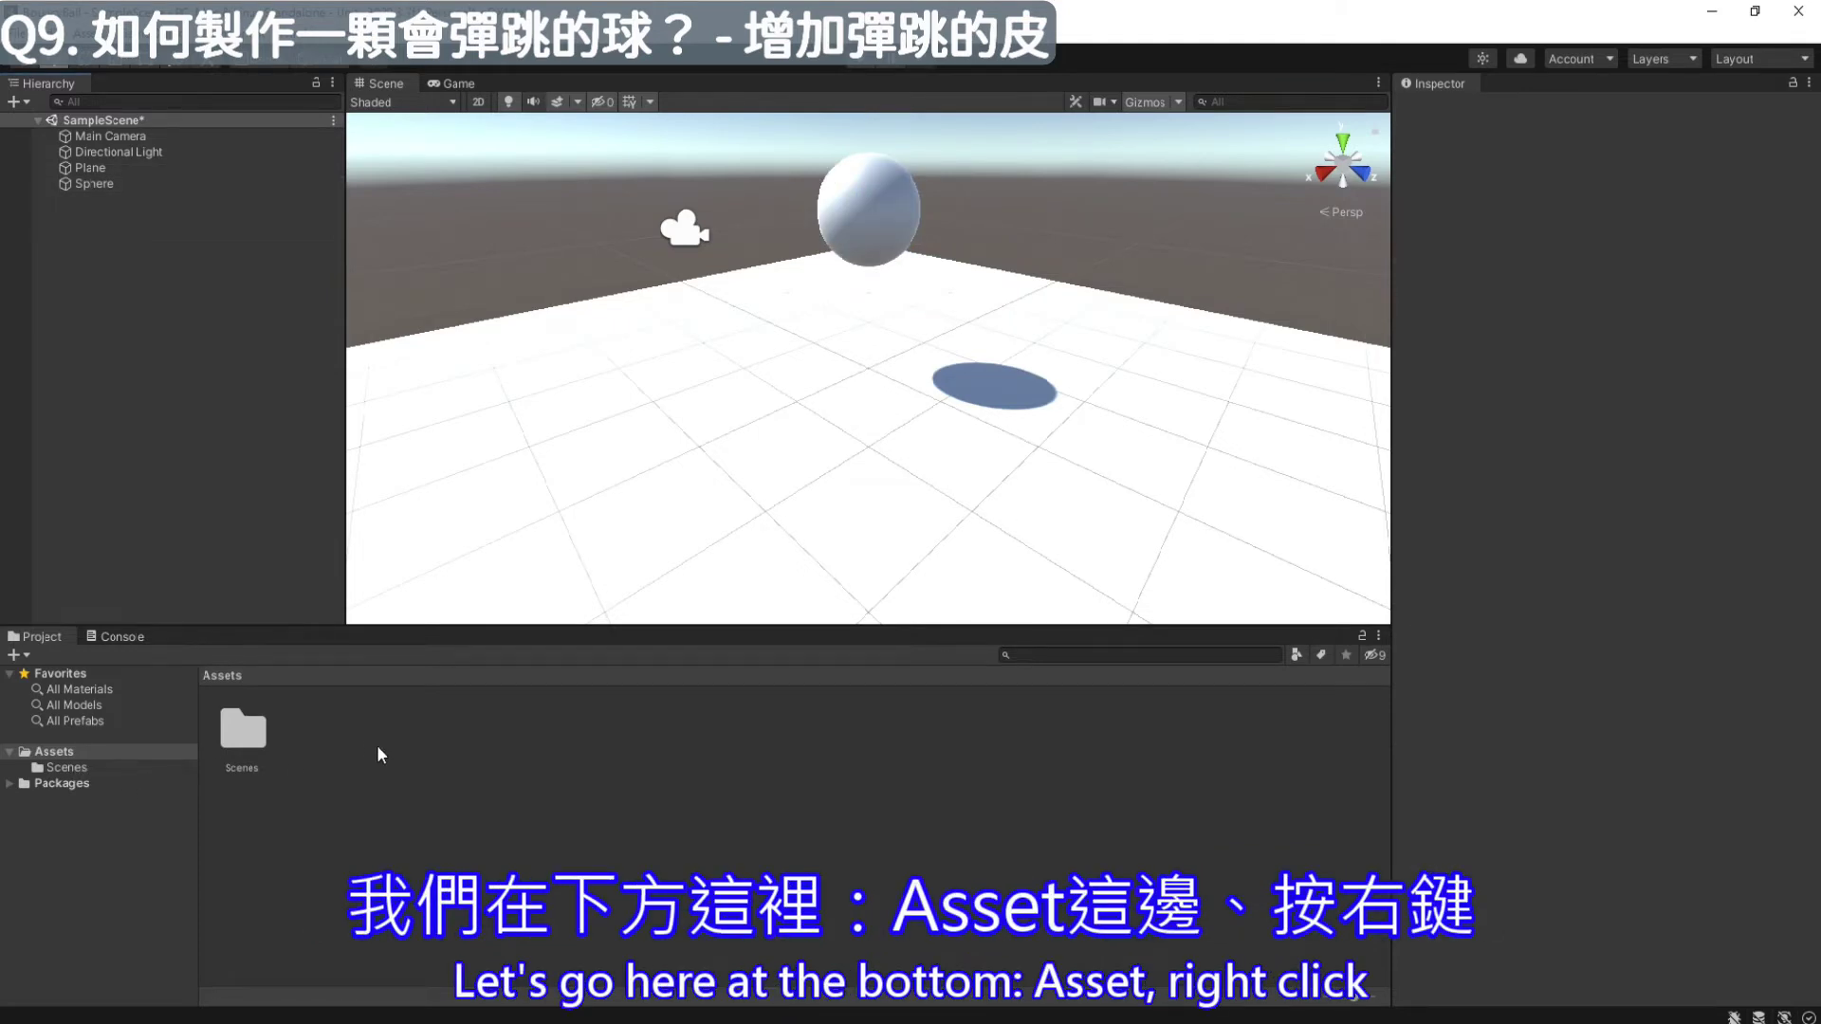
Create a Physic Material asset in Assets named Bounce
{"action": "right_click", "coordinate": [349, 731]}
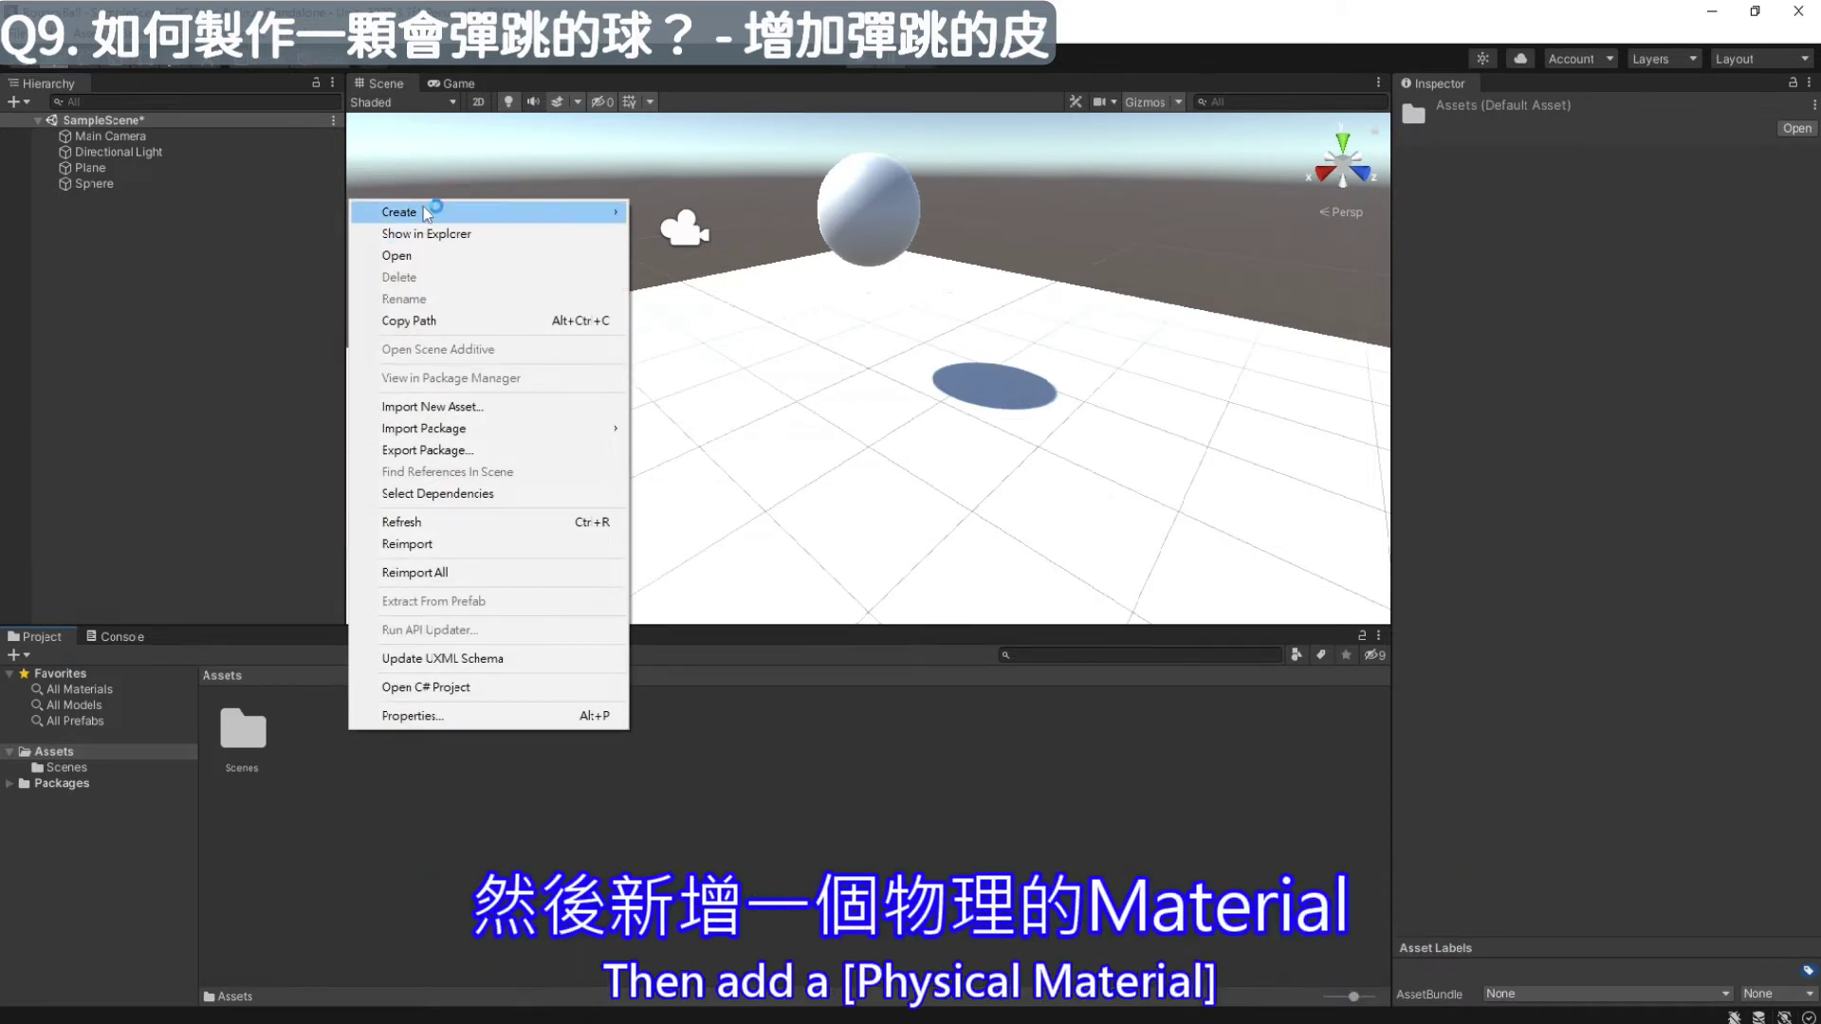
{"action": "mouse_move", "coordinate": [443, 212]}
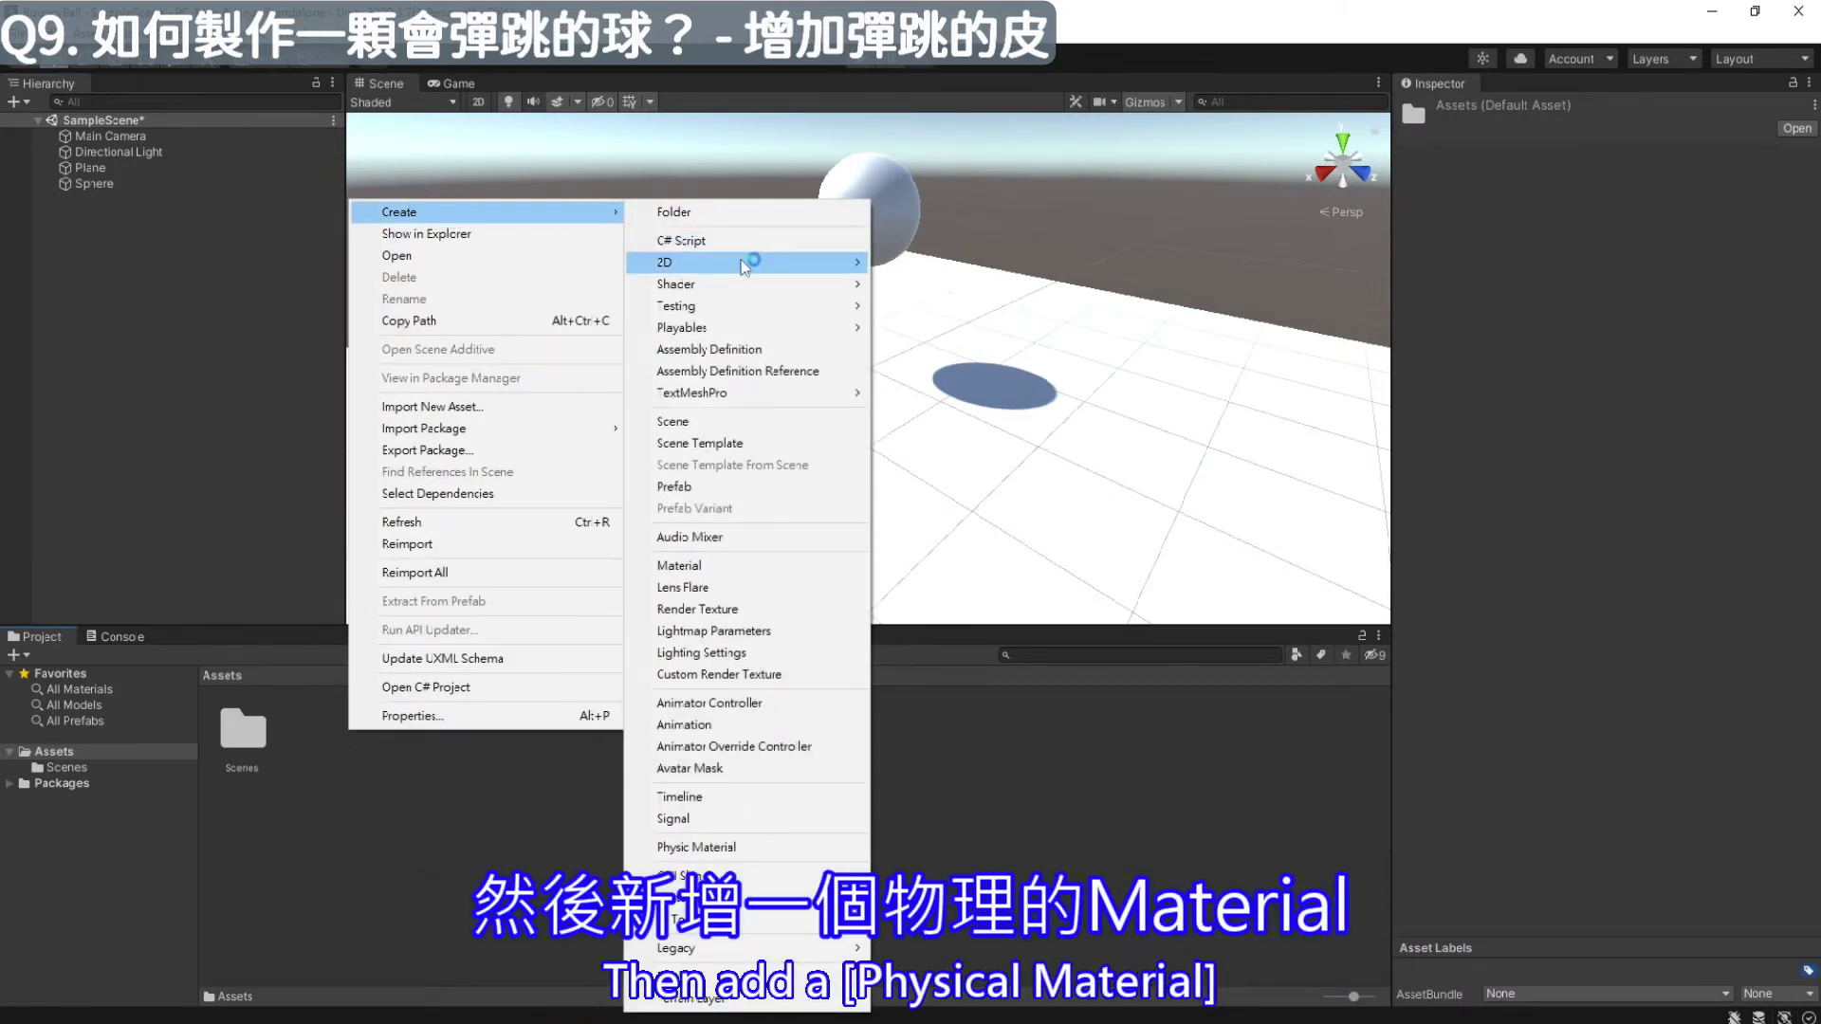
{"action": "left_click", "coordinate": [770, 850]}
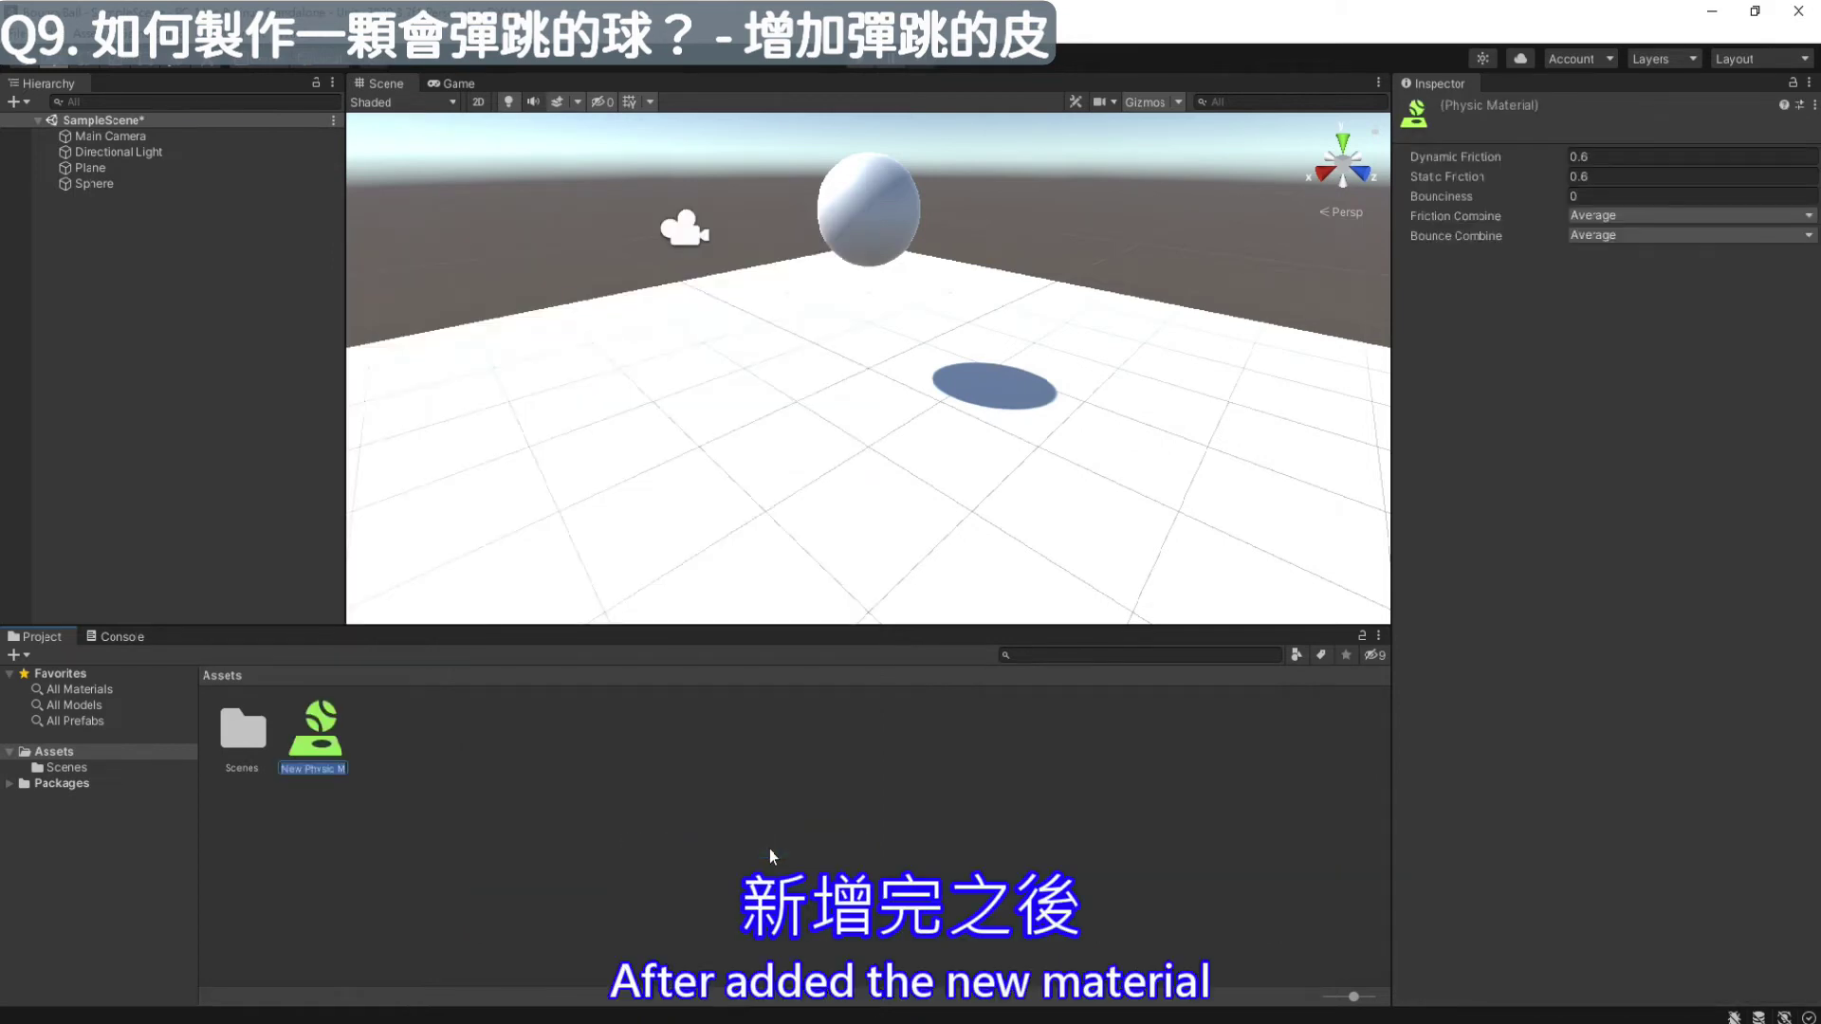
{"action": "key", "text": "Return"}
{"action": "key", "text": "Caps_Lock"}
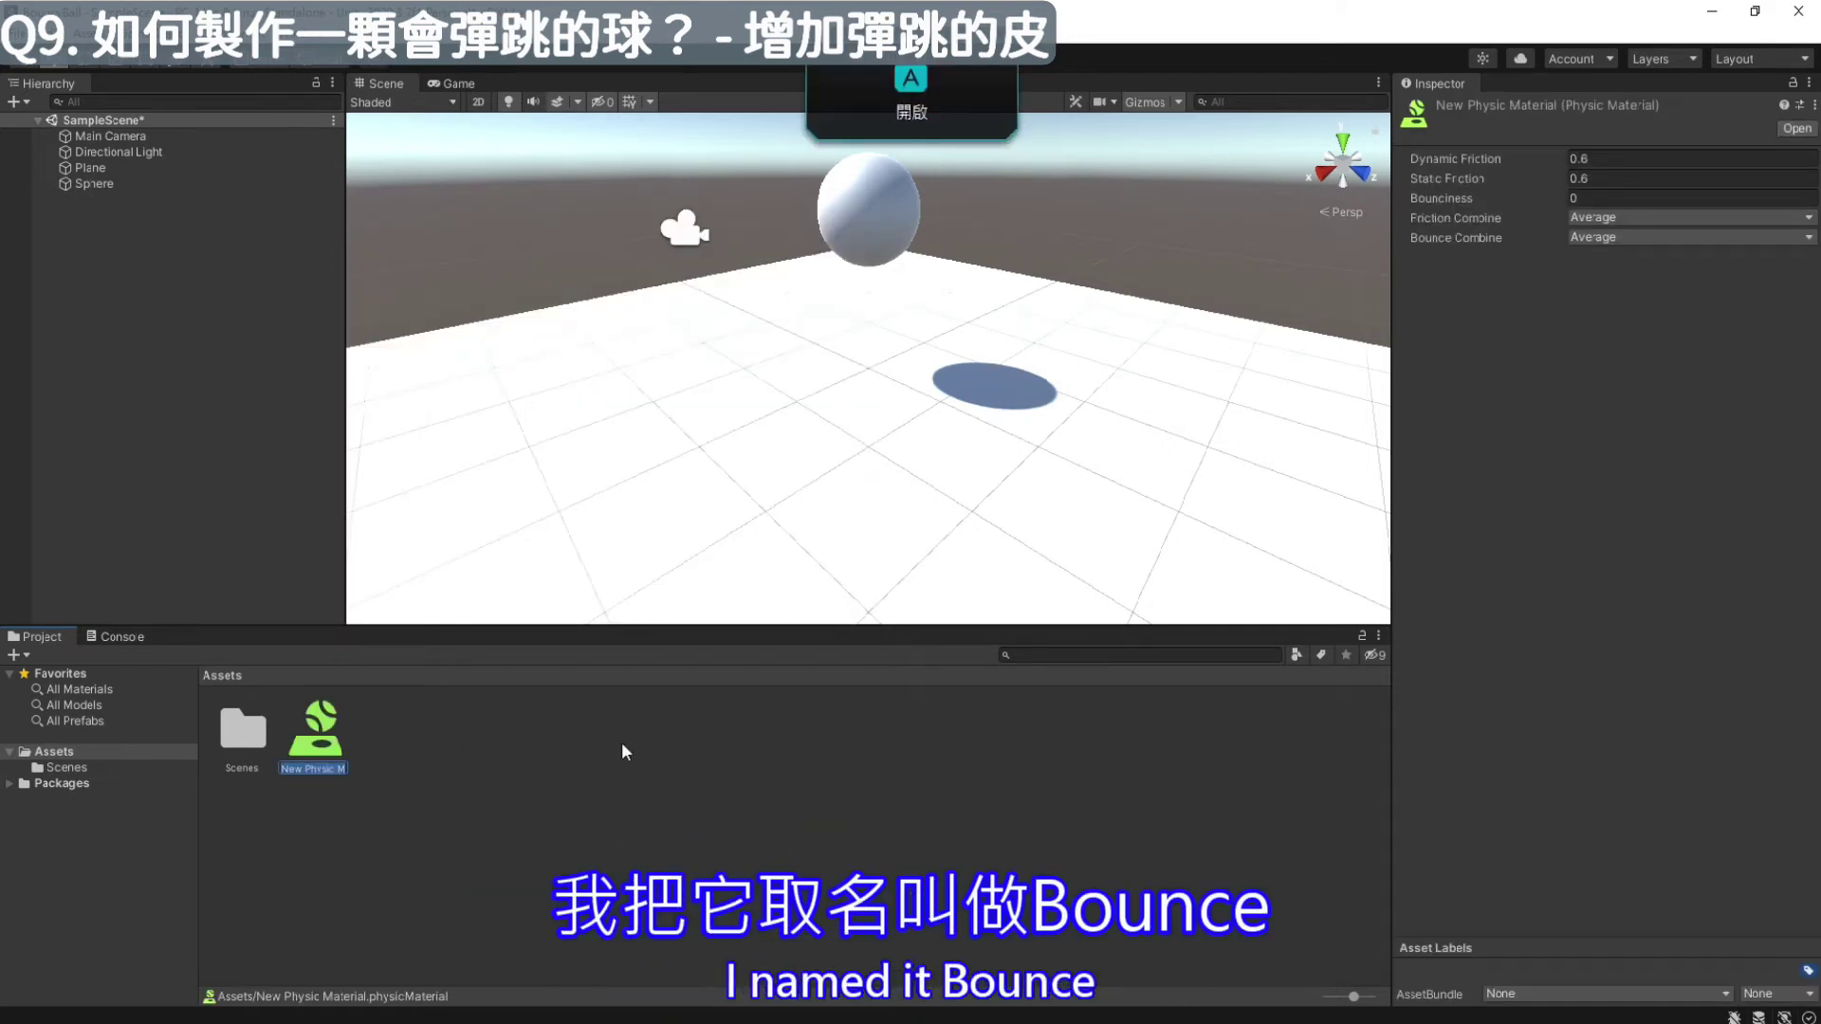
{"action": "type", "text": "B"}
{"action": "key", "text": "Caps_Lock"}
{"action": "type", "text": "ounce"}
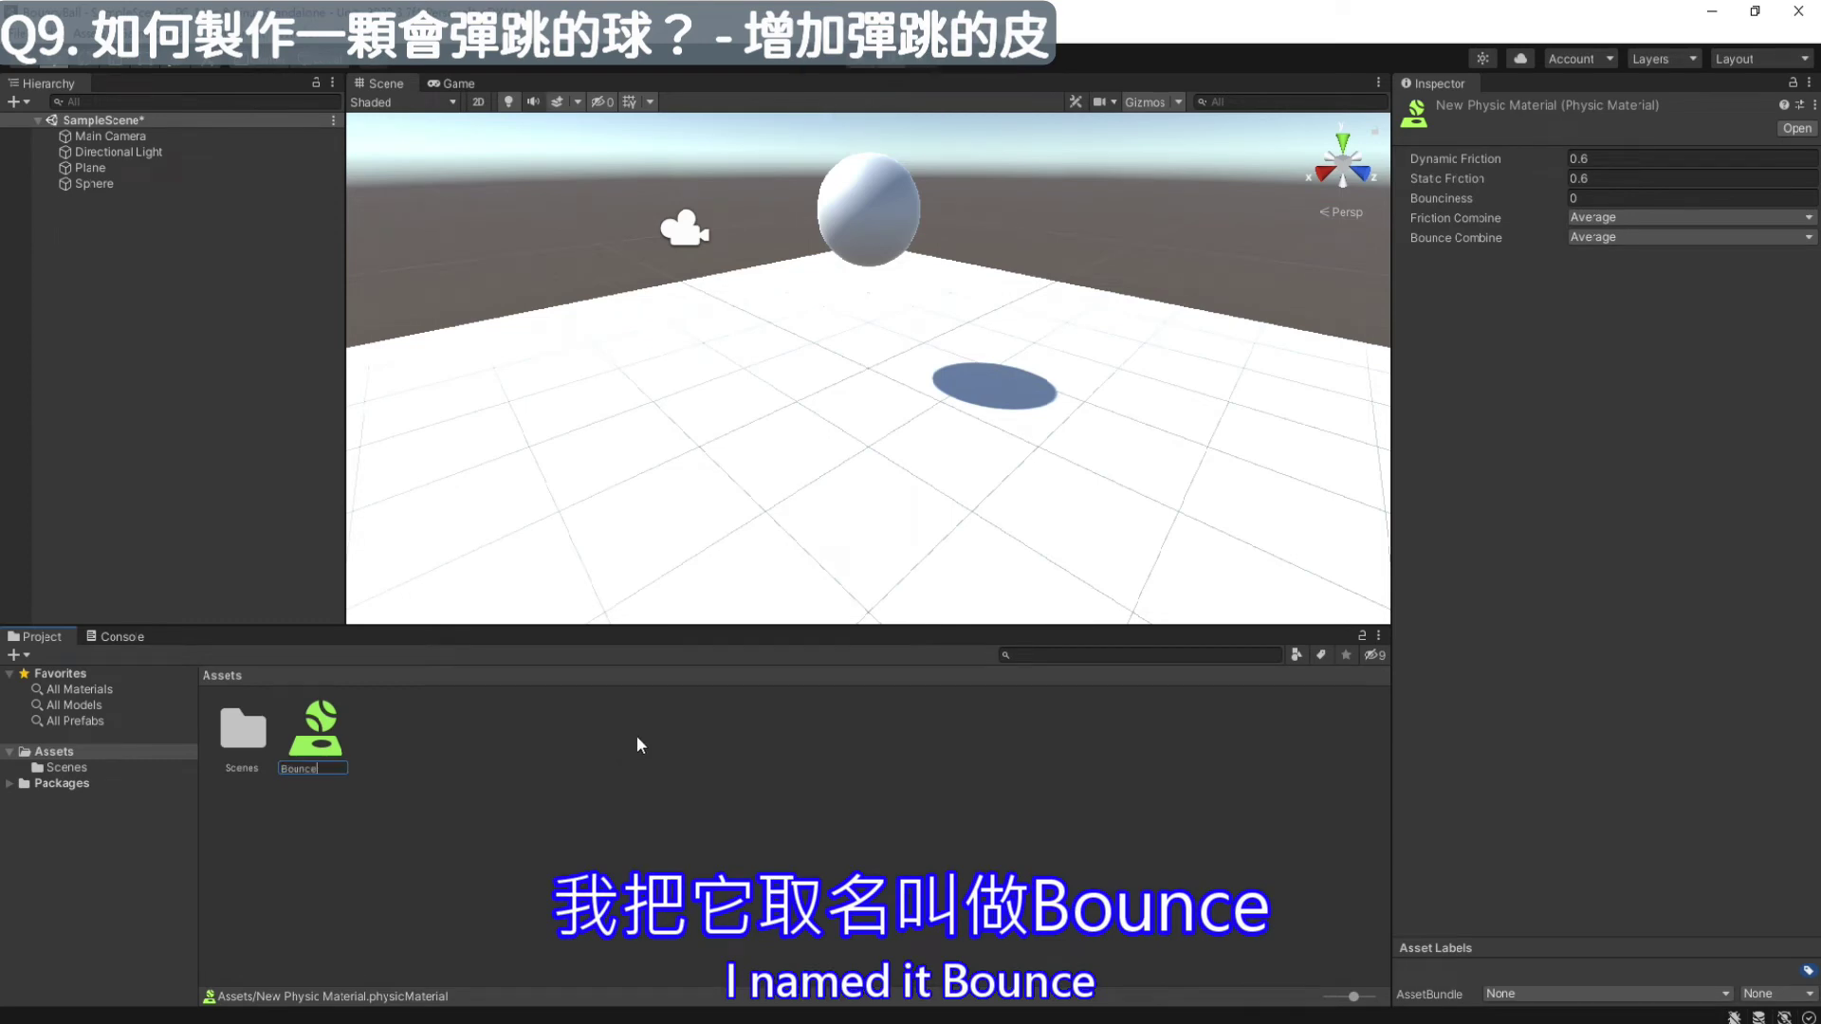
{"action": "key", "text": "Return"}
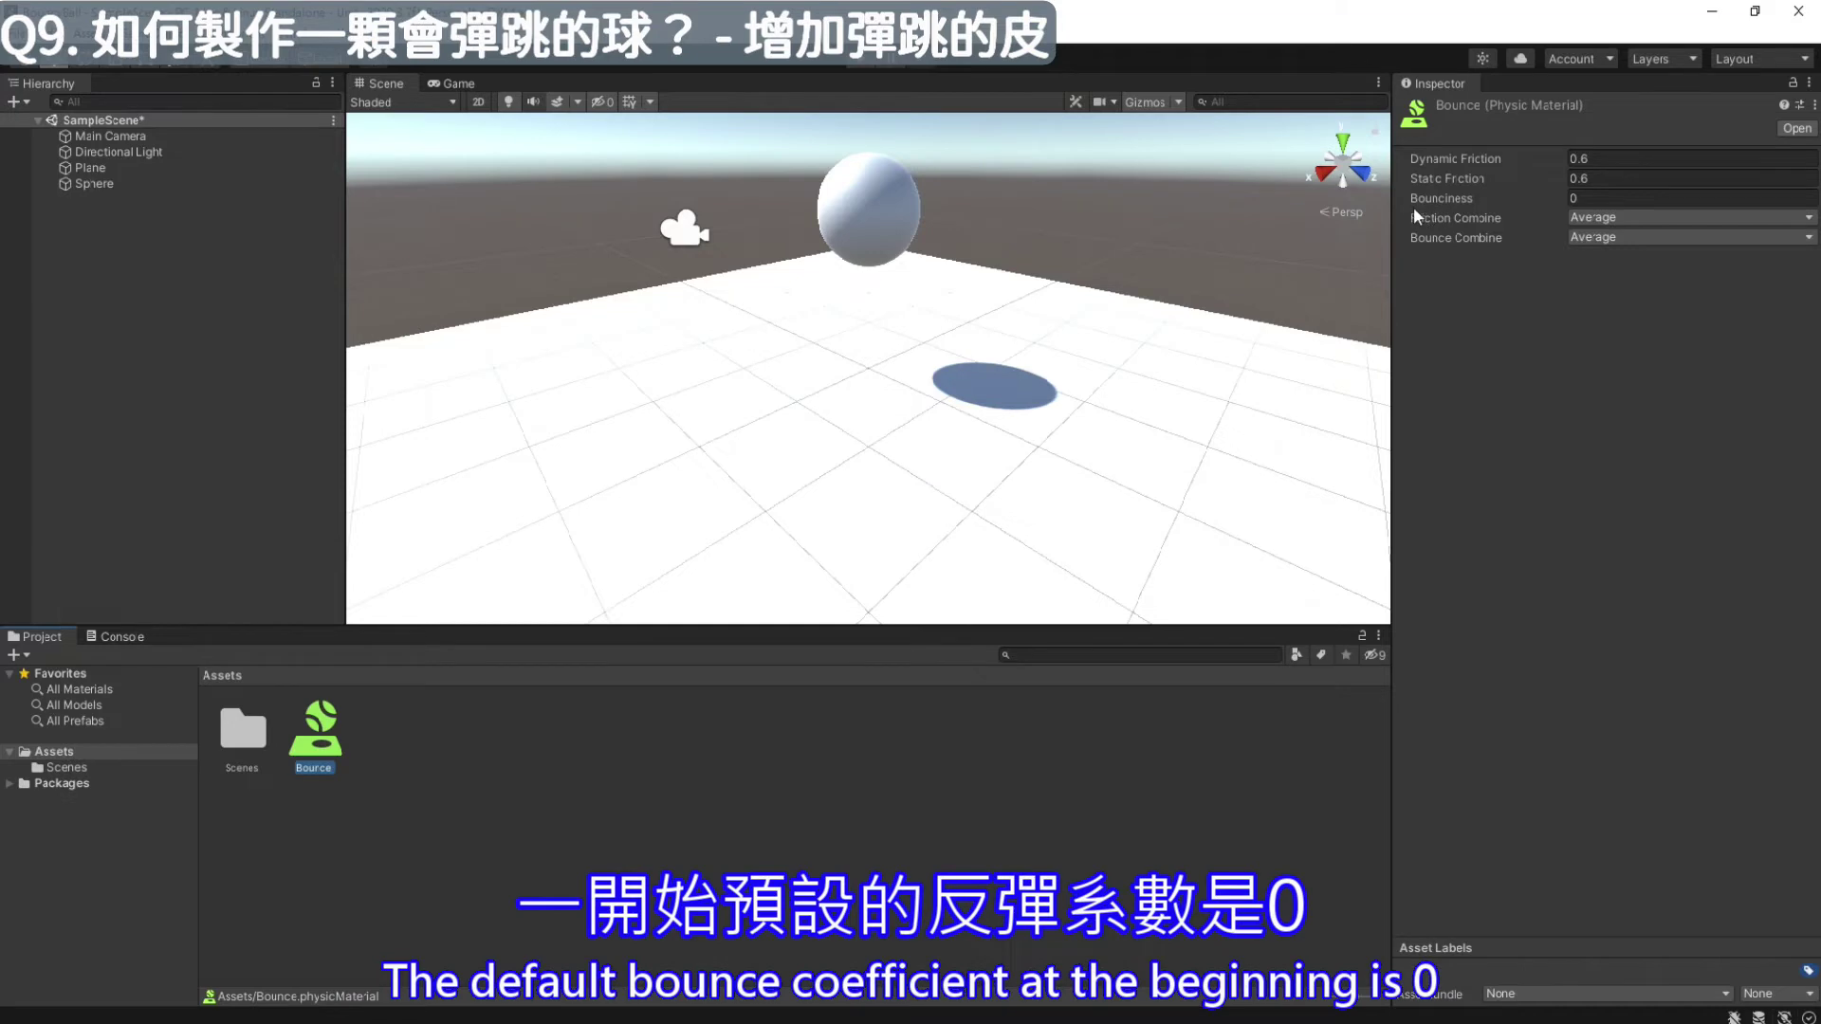
Set the Bounce material's Bounciness to 1
{"action": "left_click", "coordinate": [1617, 199]}
{"action": "type", "text": "1"}
{"action": "key", "text": "Return"}
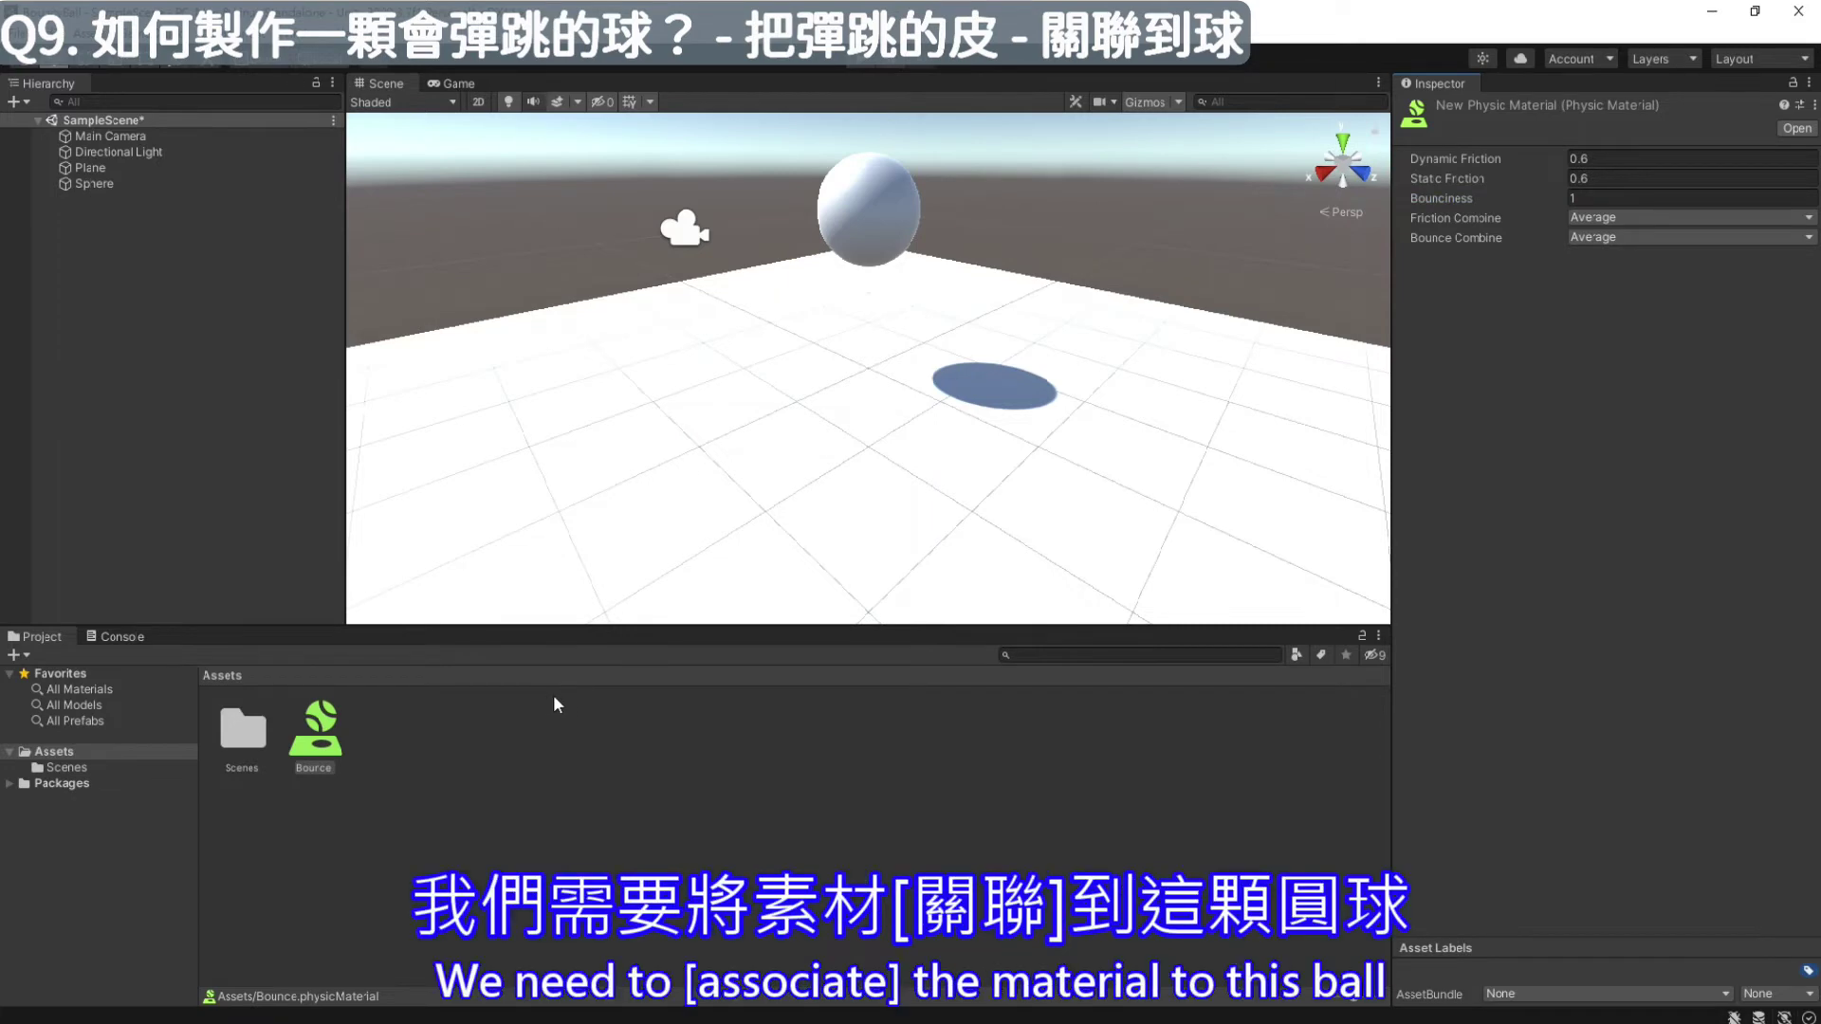
Assign the Bounce material to the Sphere Collider and play to watch the ball rebound
{"action": "left_click", "coordinate": [861, 233]}
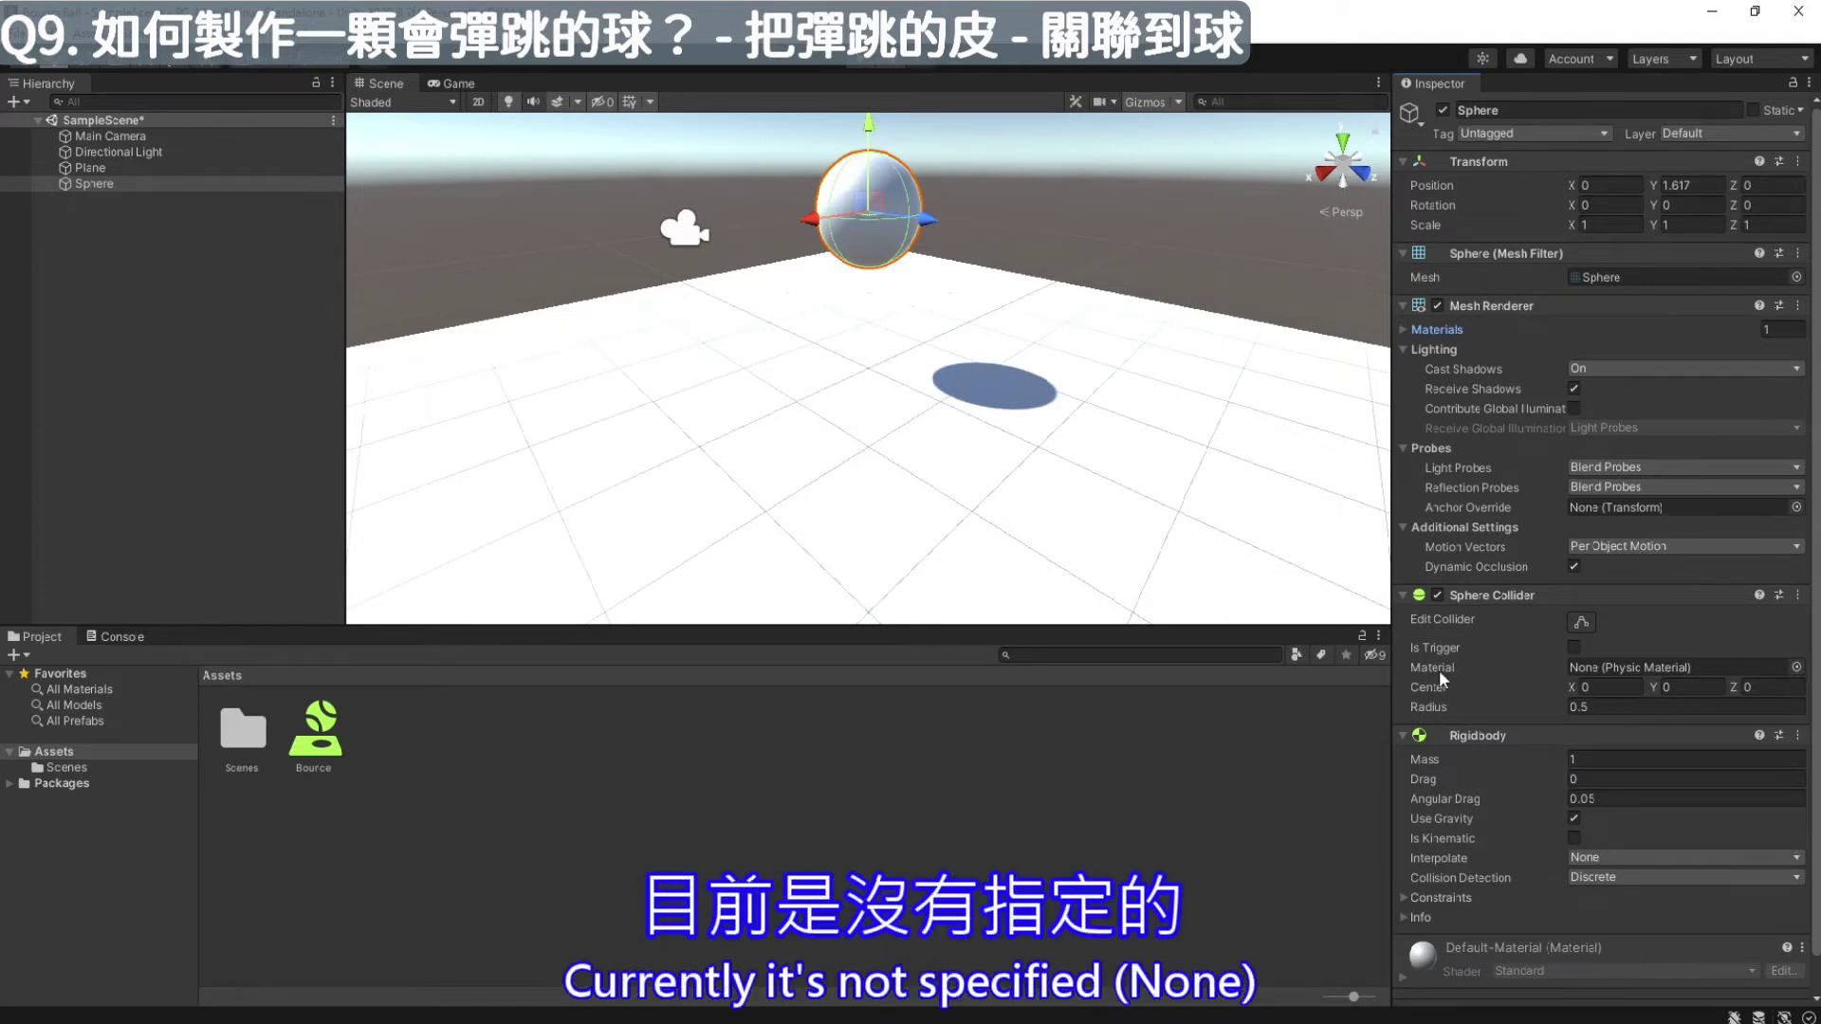
{"action": "left_click", "coordinate": [1796, 668]}
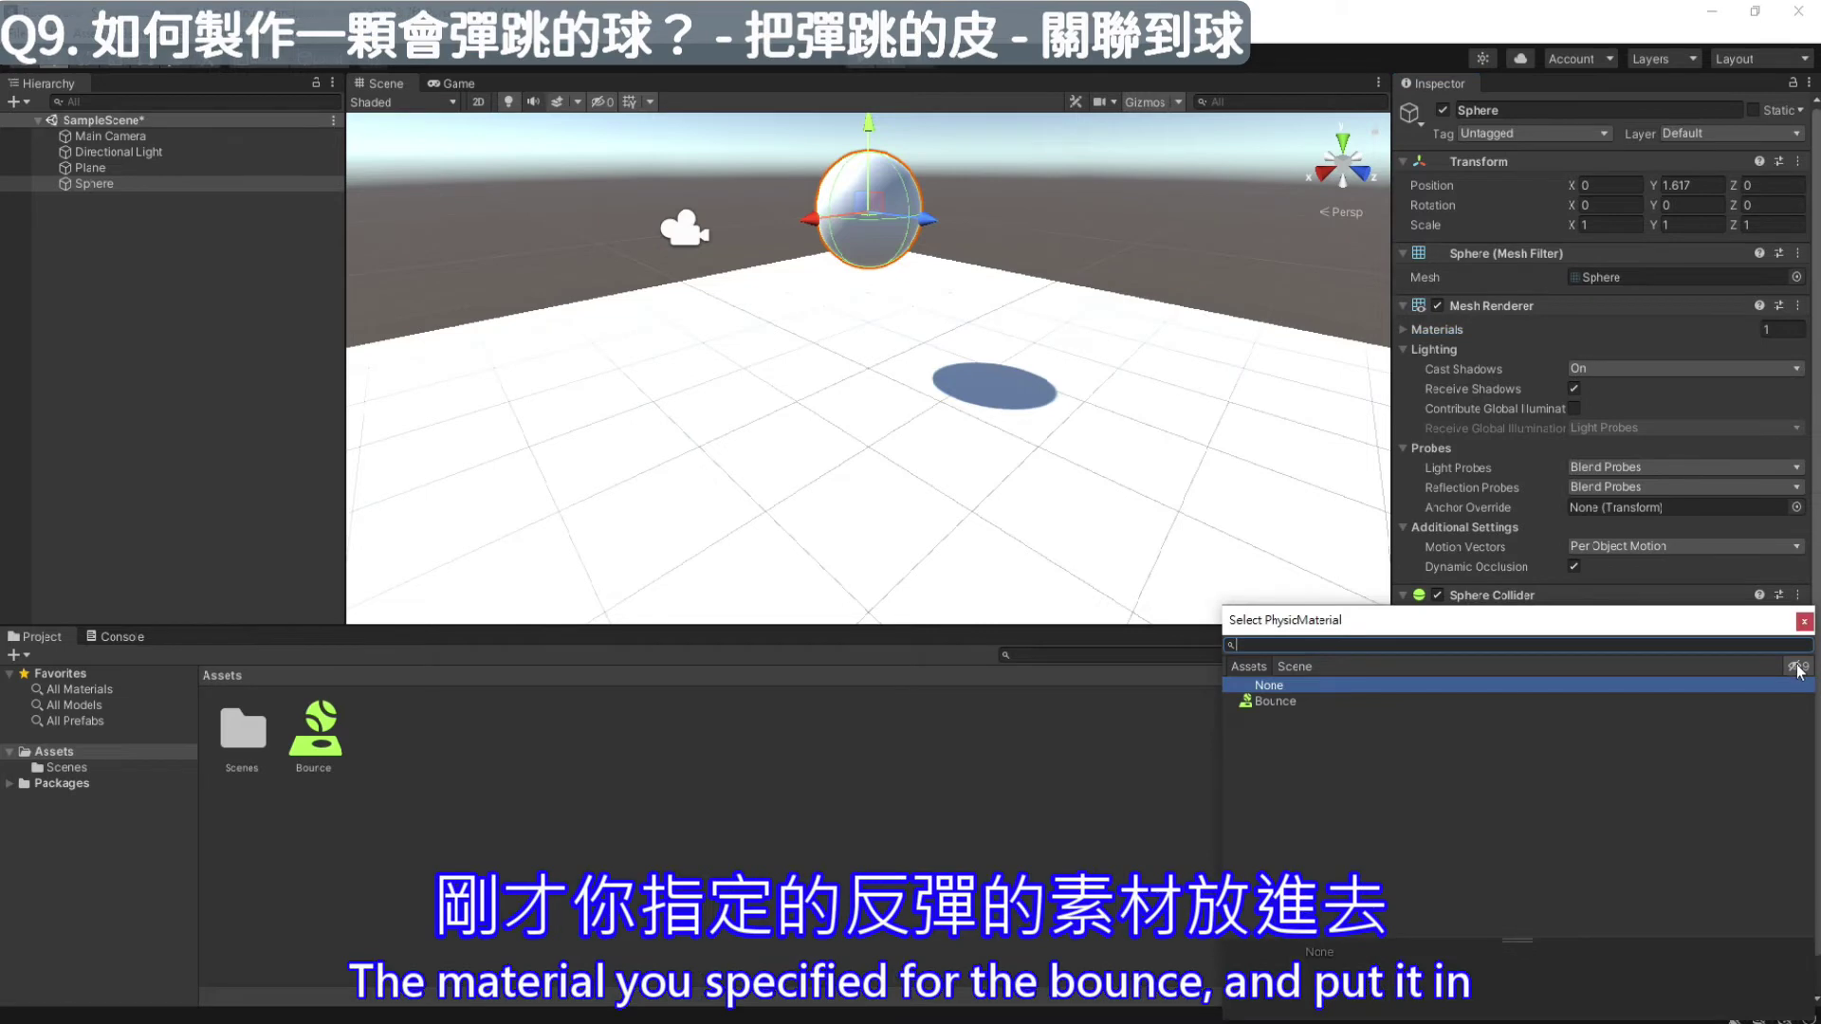
{"action": "left_click", "coordinate": [1288, 701]}
{"action": "double_click", "coordinate": [1289, 703]}
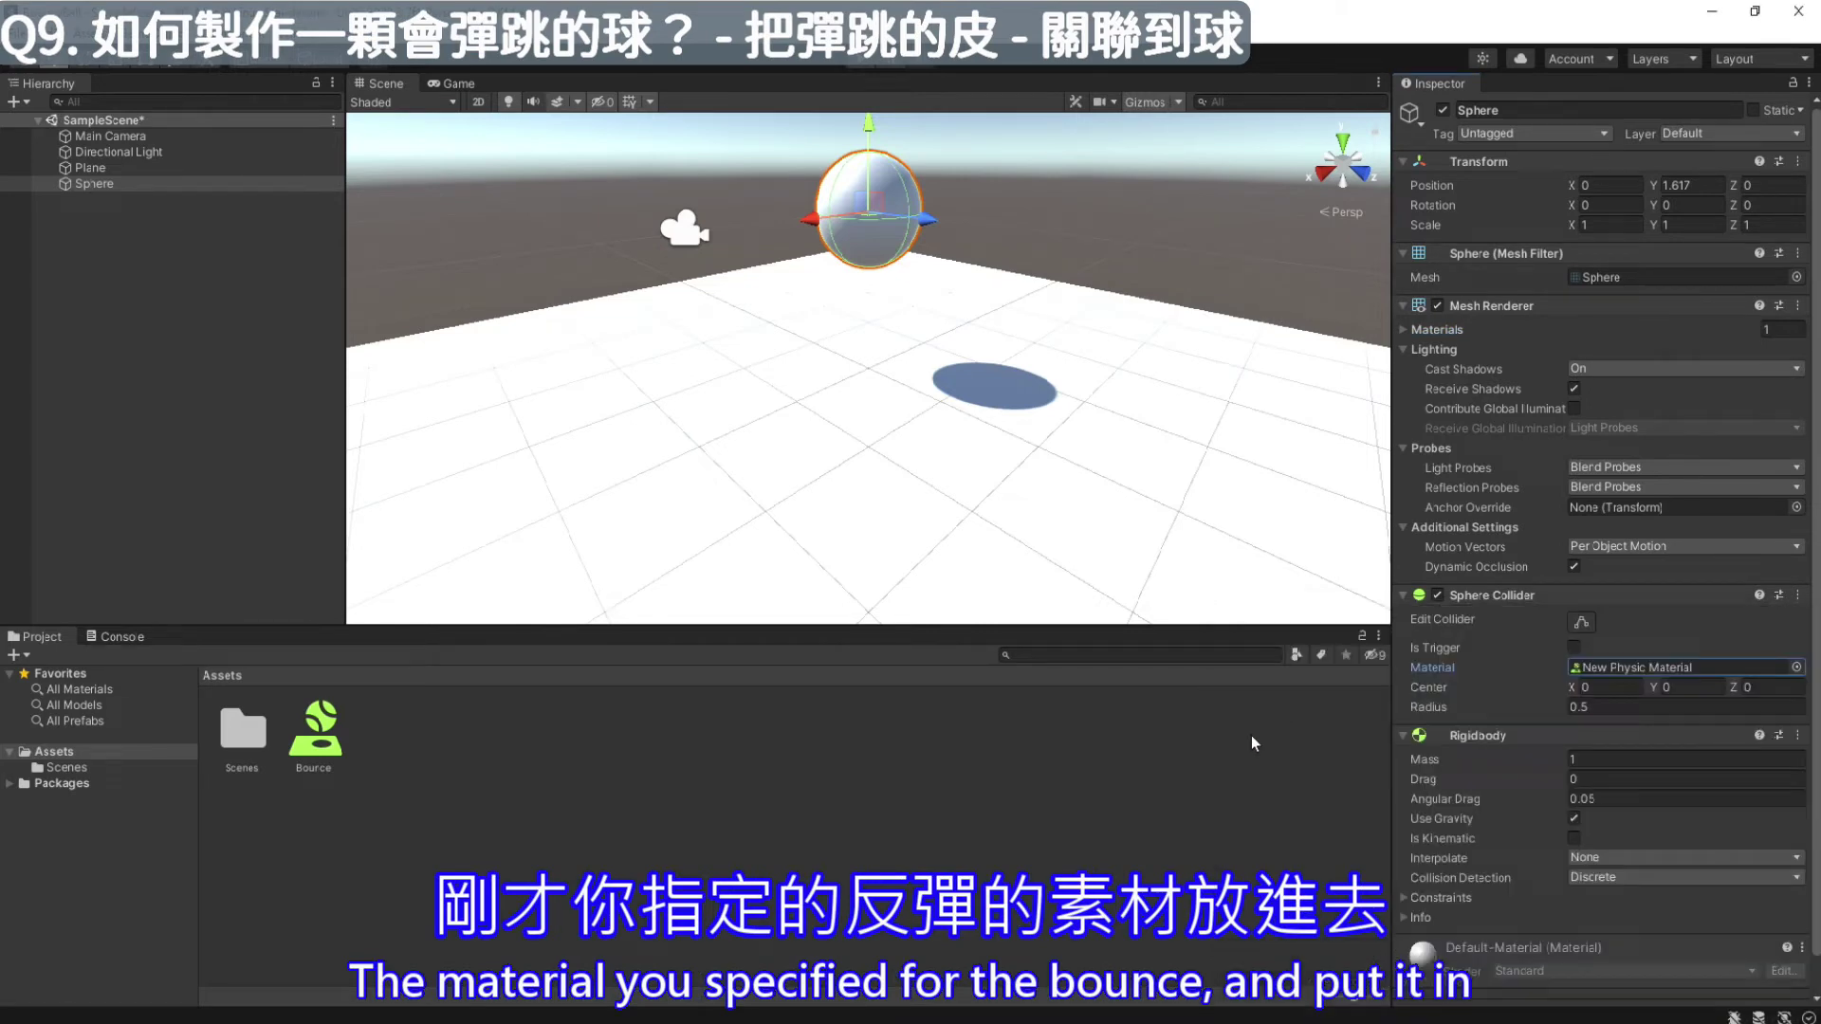
{"action": "left_click", "coordinate": [862, 61]}
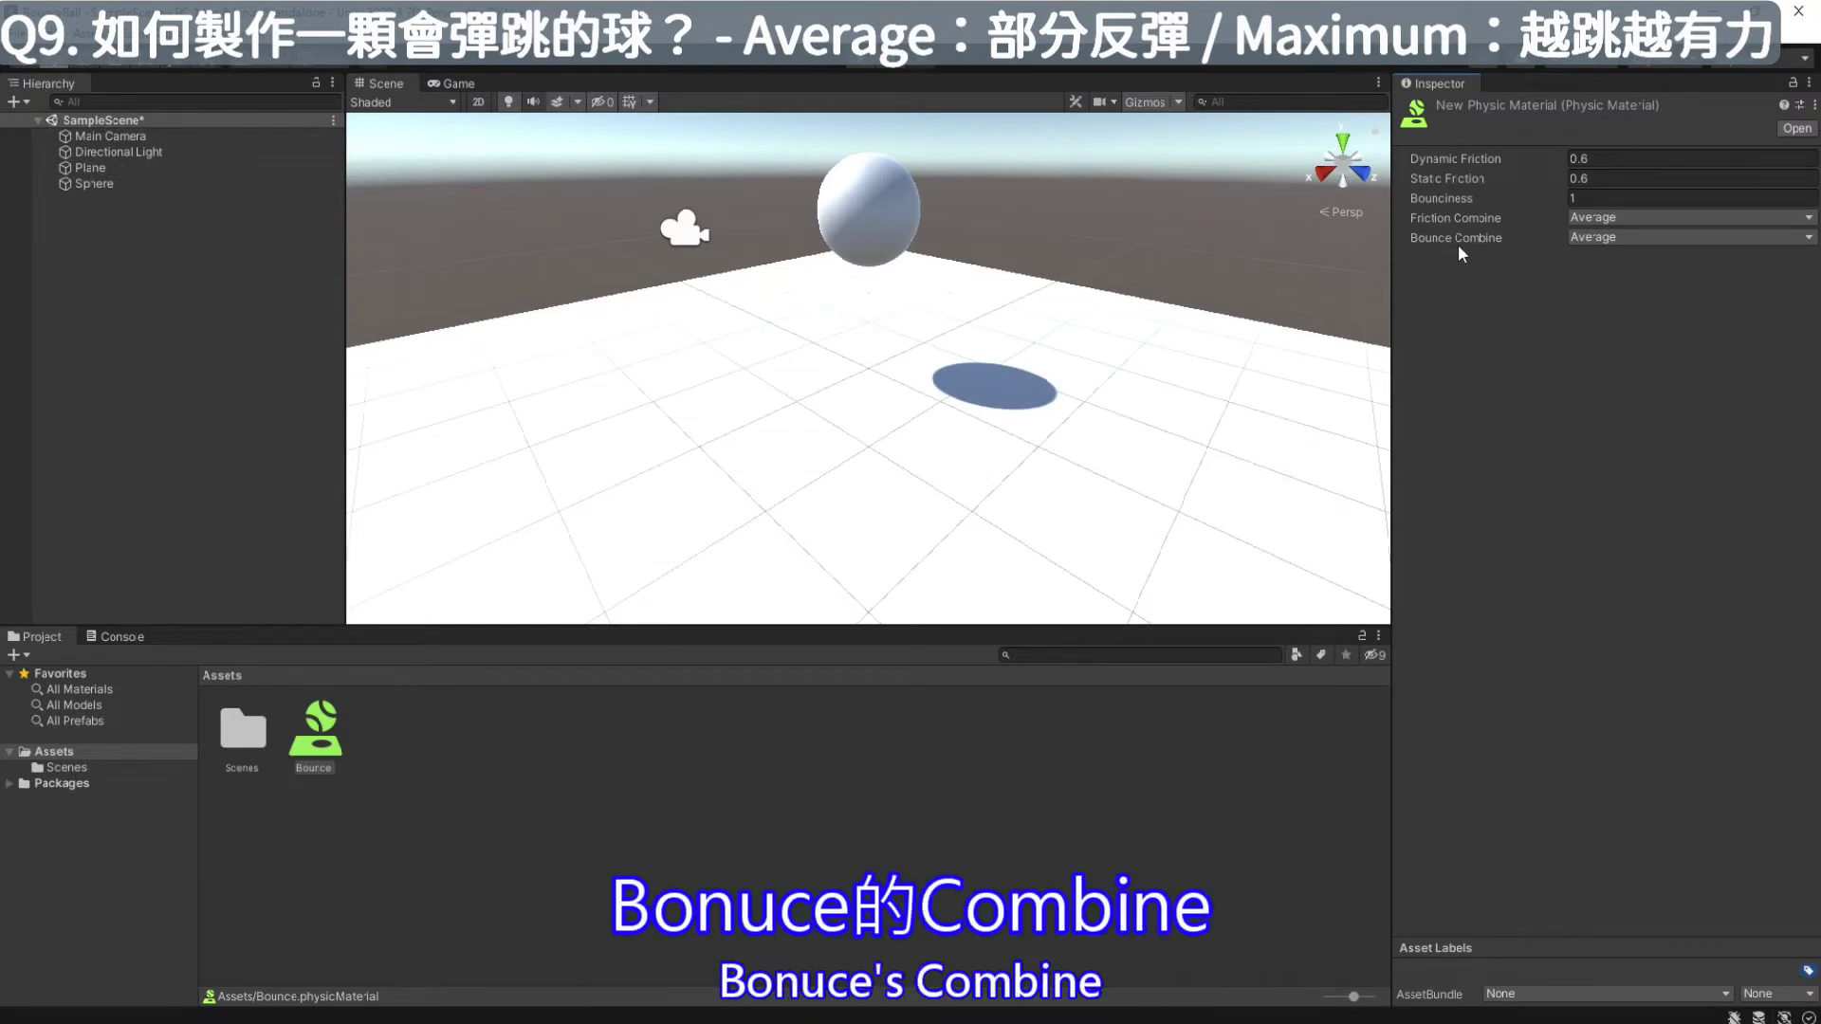
Set the Bounce material's Bounce Combine to Maximum and play the scene with Ctrl+P
{"action": "left_click", "coordinate": [1642, 237]}
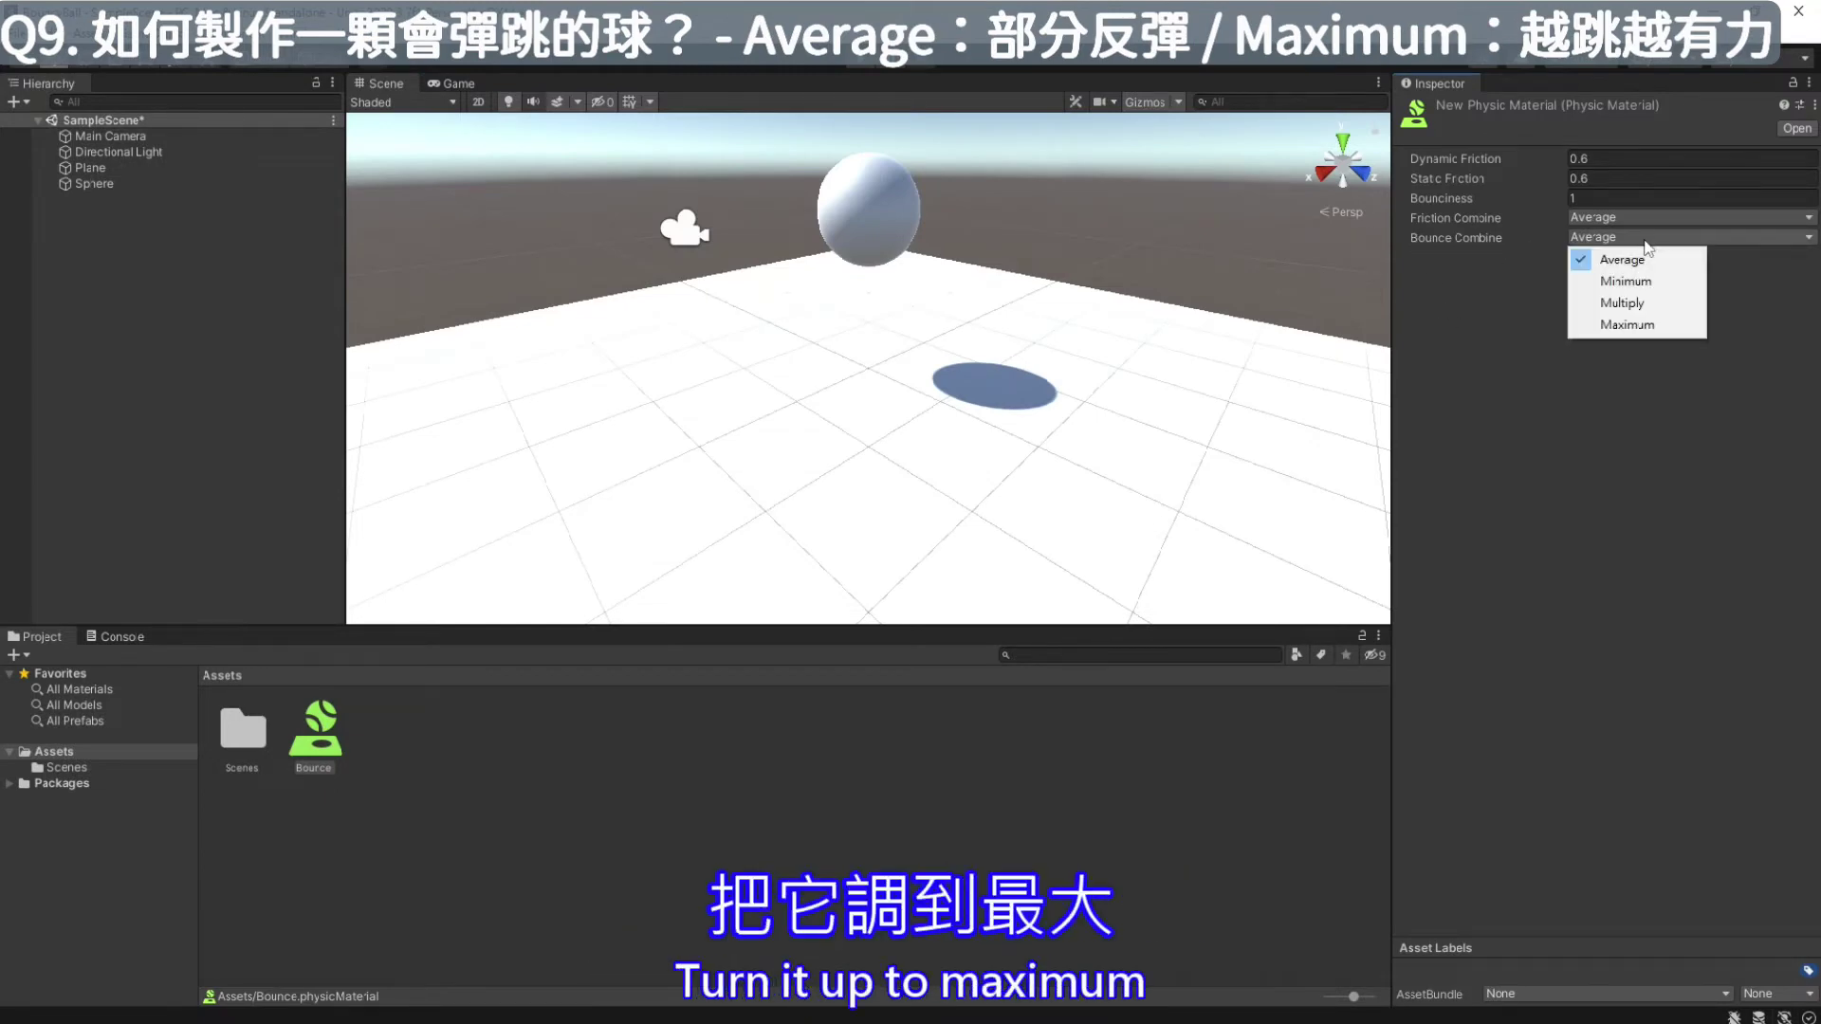
{"action": "left_click", "coordinate": [1631, 324]}
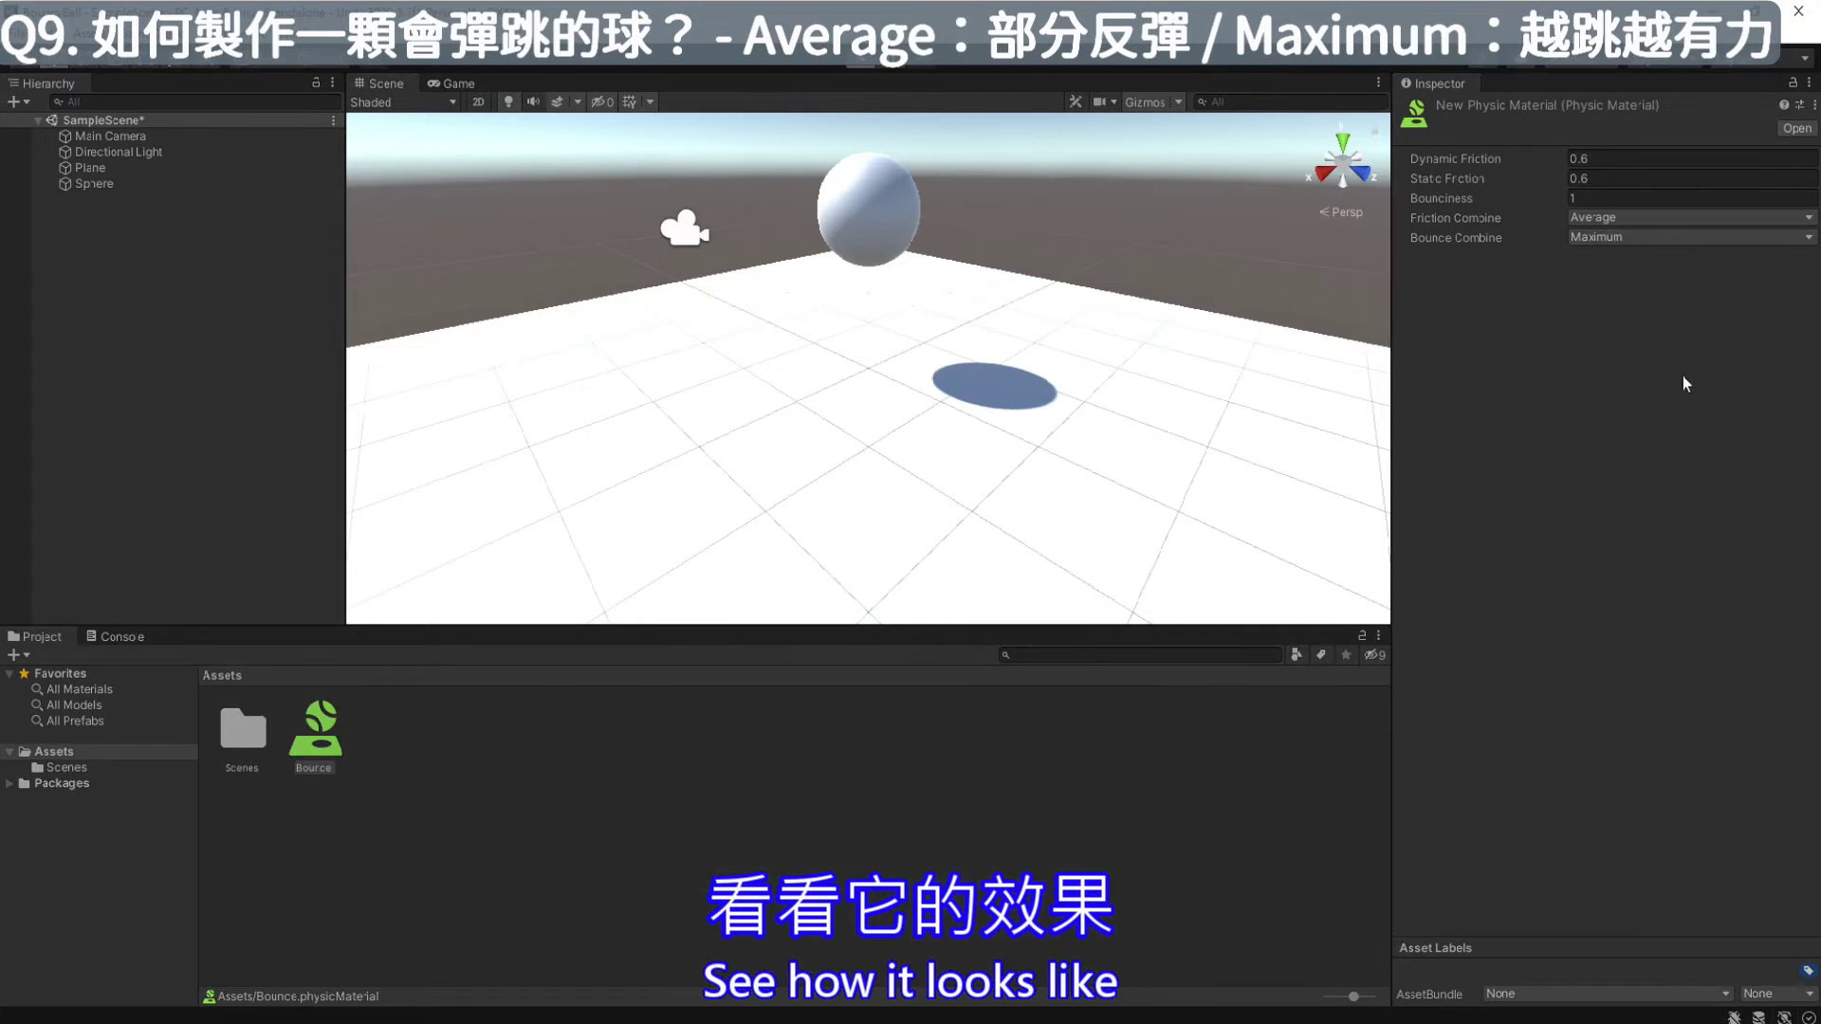
{"action": "key", "text": "ctrl+p"}
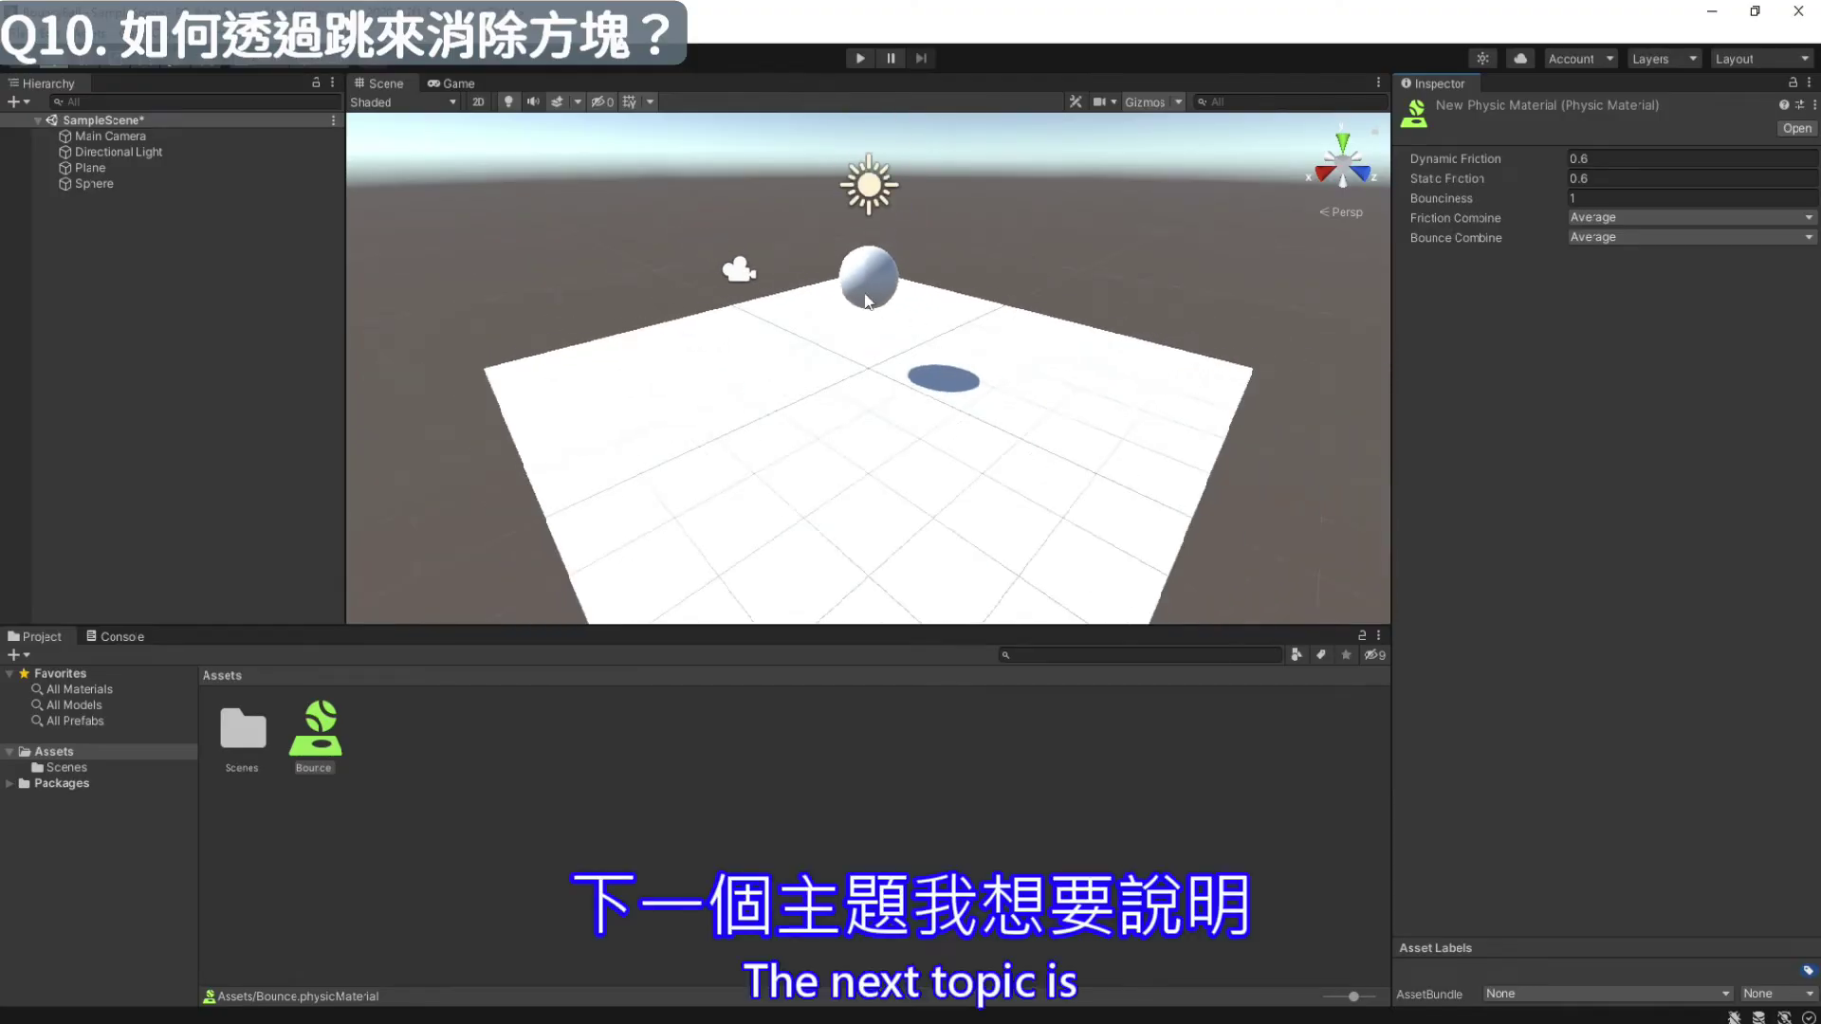
Raise the sphere to Y 3
{"action": "left_click", "coordinate": [869, 300]}
{"action": "left_click_drag", "start_coordinate": [869, 299], "coordinate": [869, 93]}
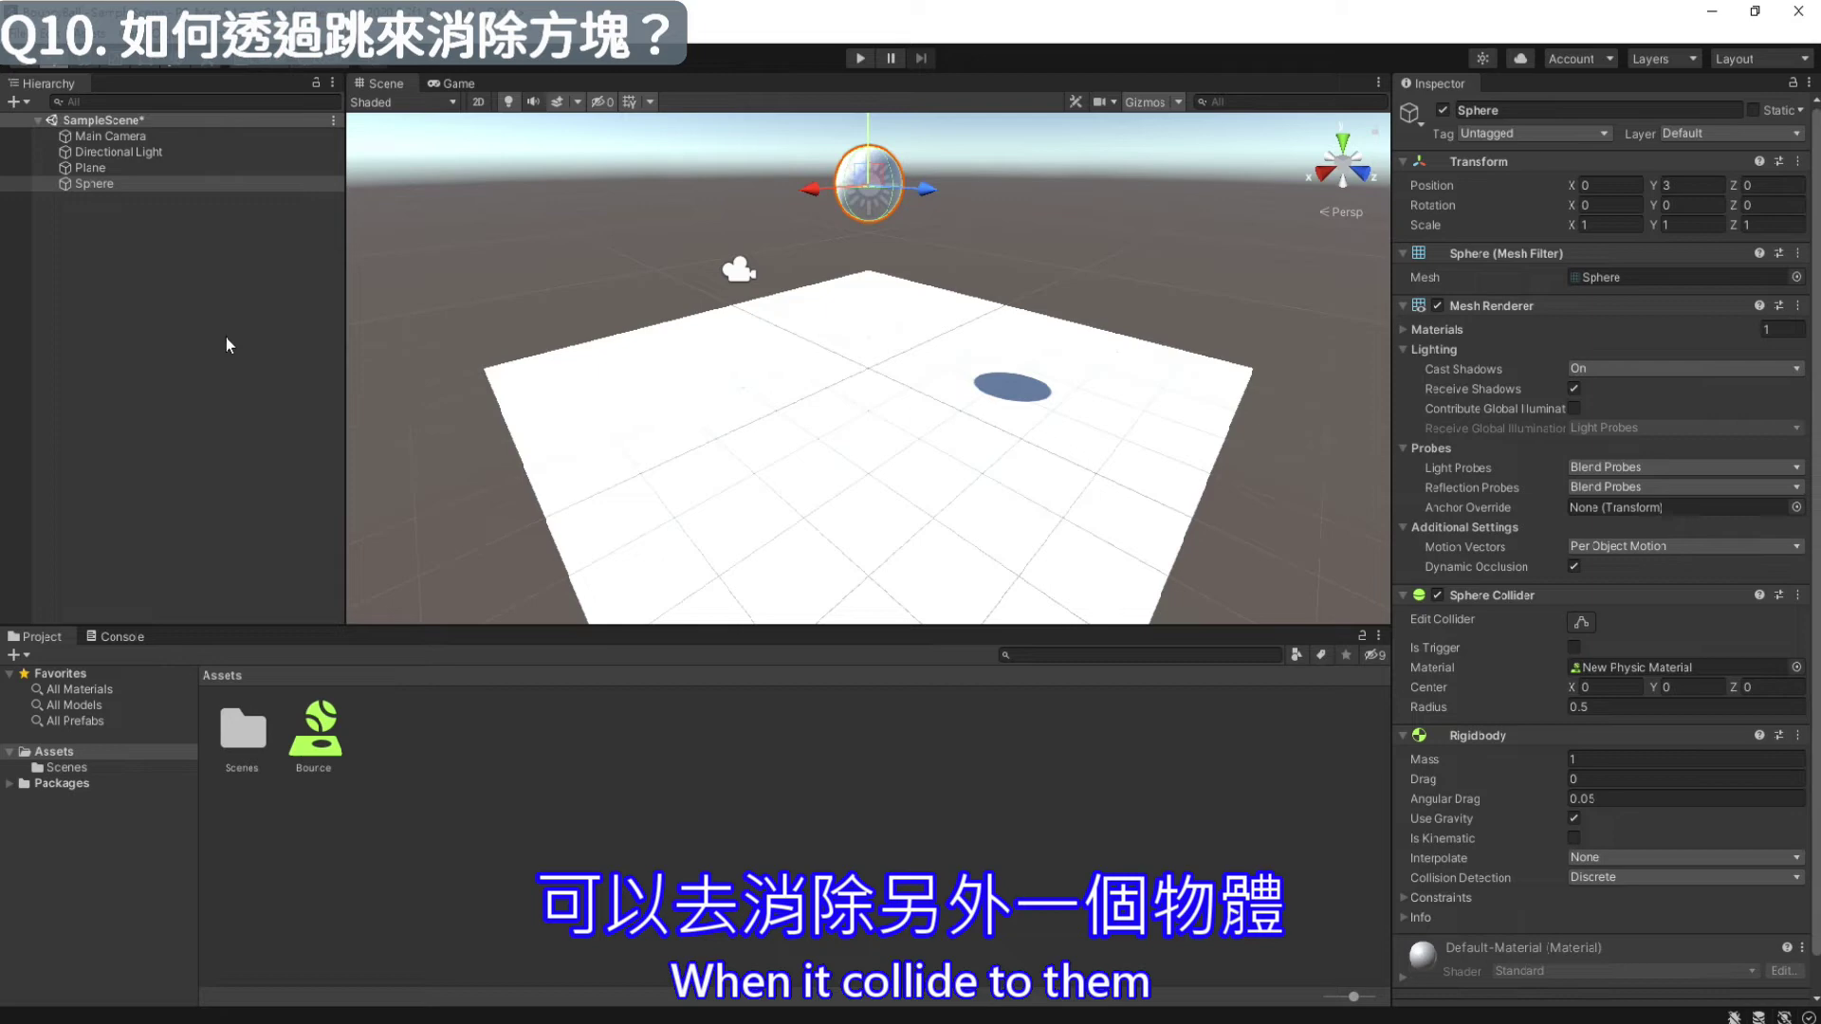
{"action": "left_click", "coordinate": [127, 259]}
Add a Cube slightly above the floor, give it a Rigidbody, and play the scene
{"action": "right_click", "coordinate": [131, 226]}
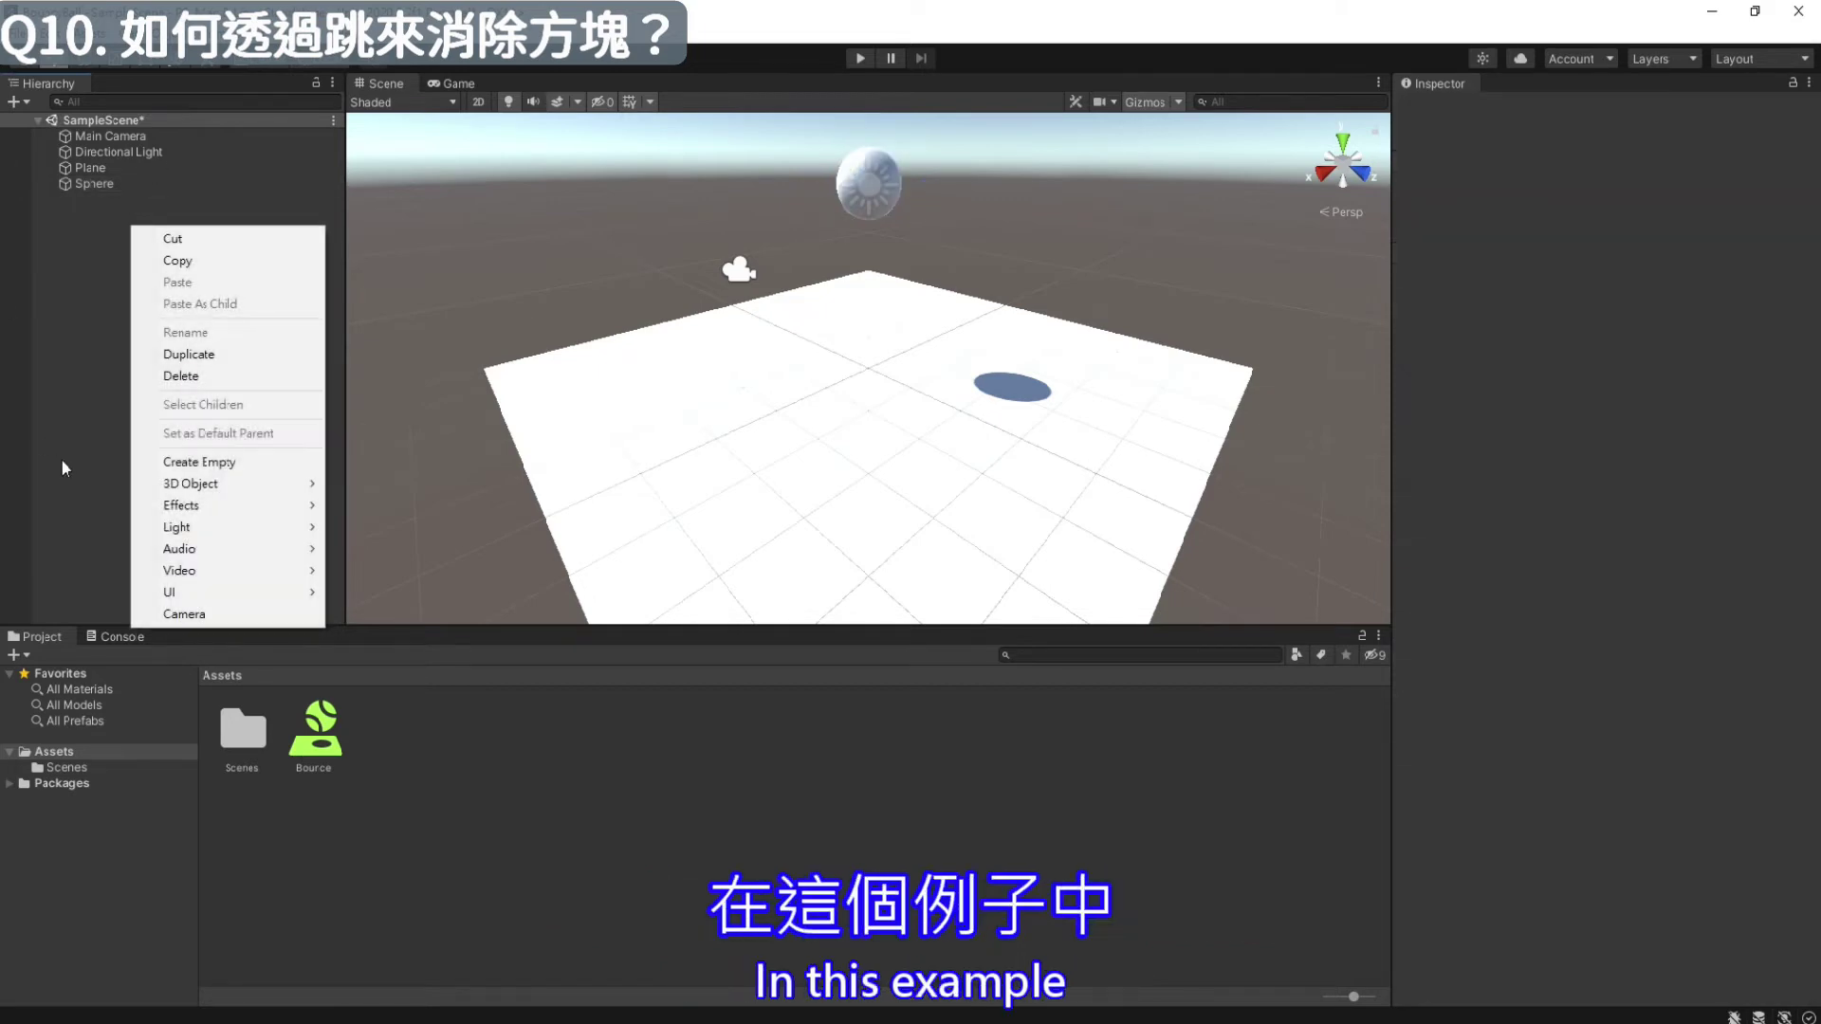
{"action": "mouse_move", "coordinate": [217, 486]}
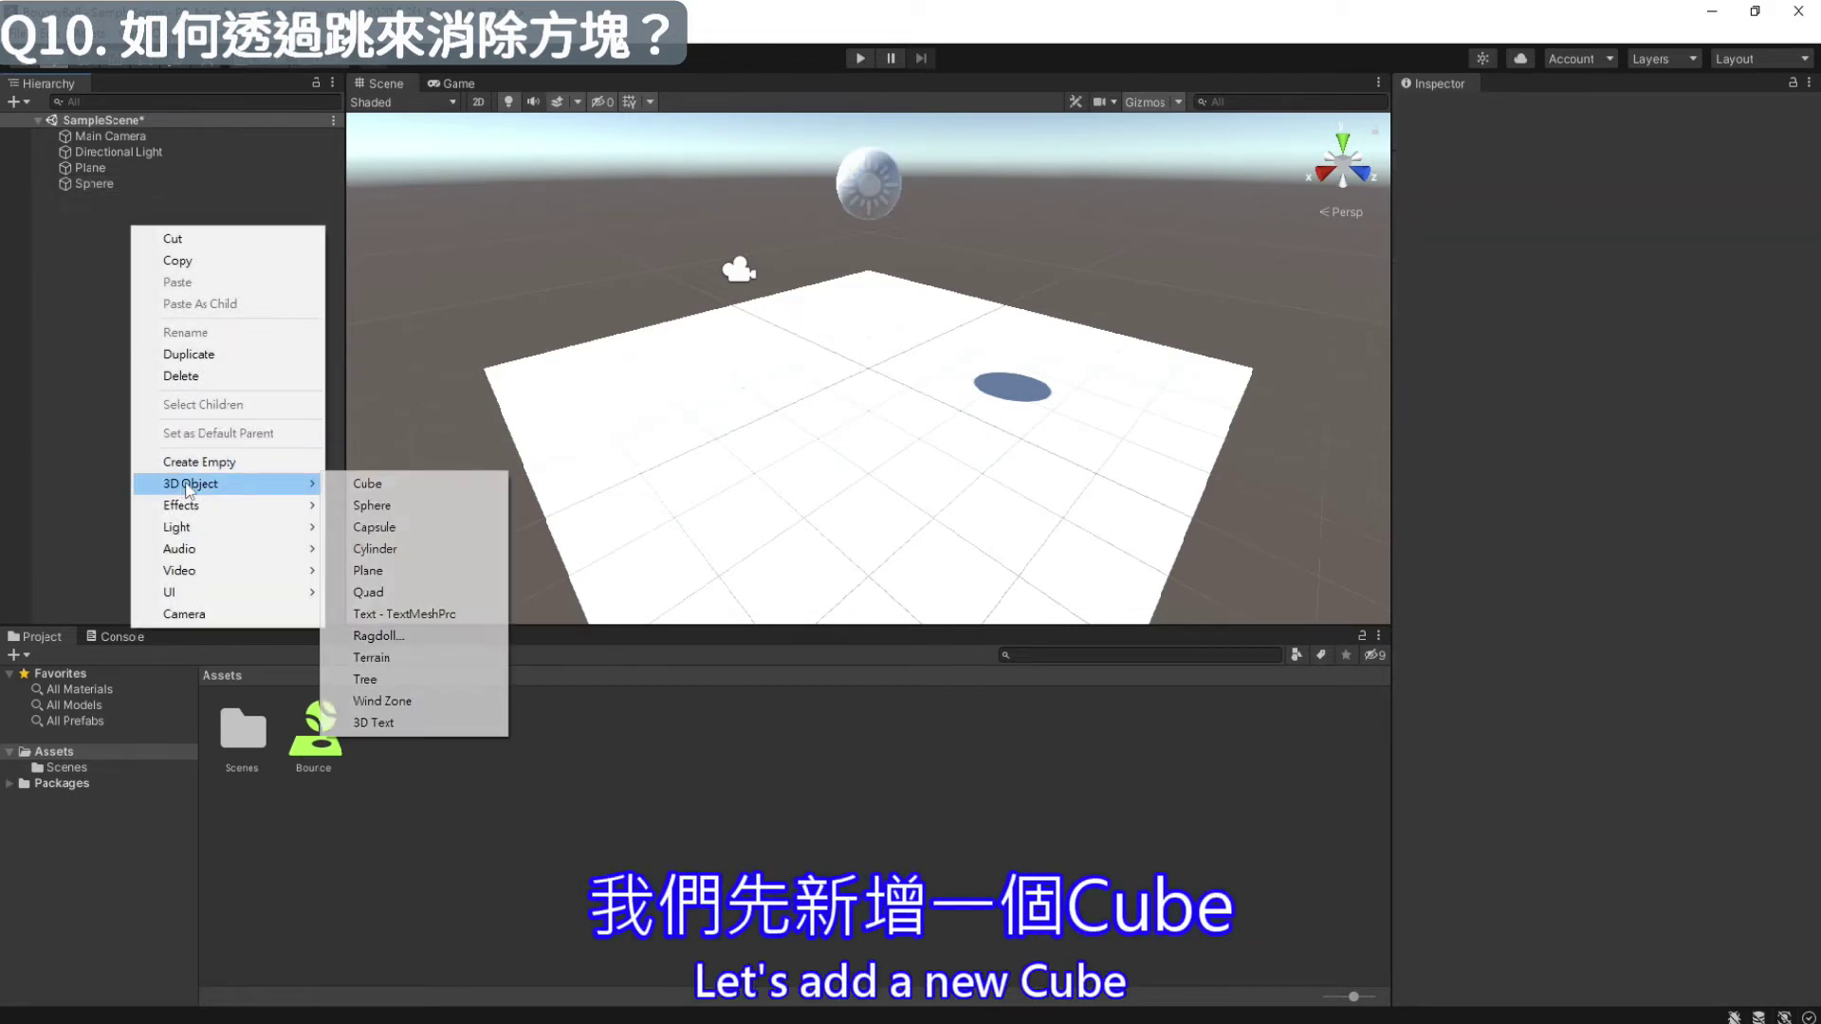
{"action": "left_click", "coordinate": [368, 489]}
{"action": "left_click_drag", "start_coordinate": [874, 273], "coordinate": [874, 267]}
{"action": "left_click", "coordinate": [1607, 807]}
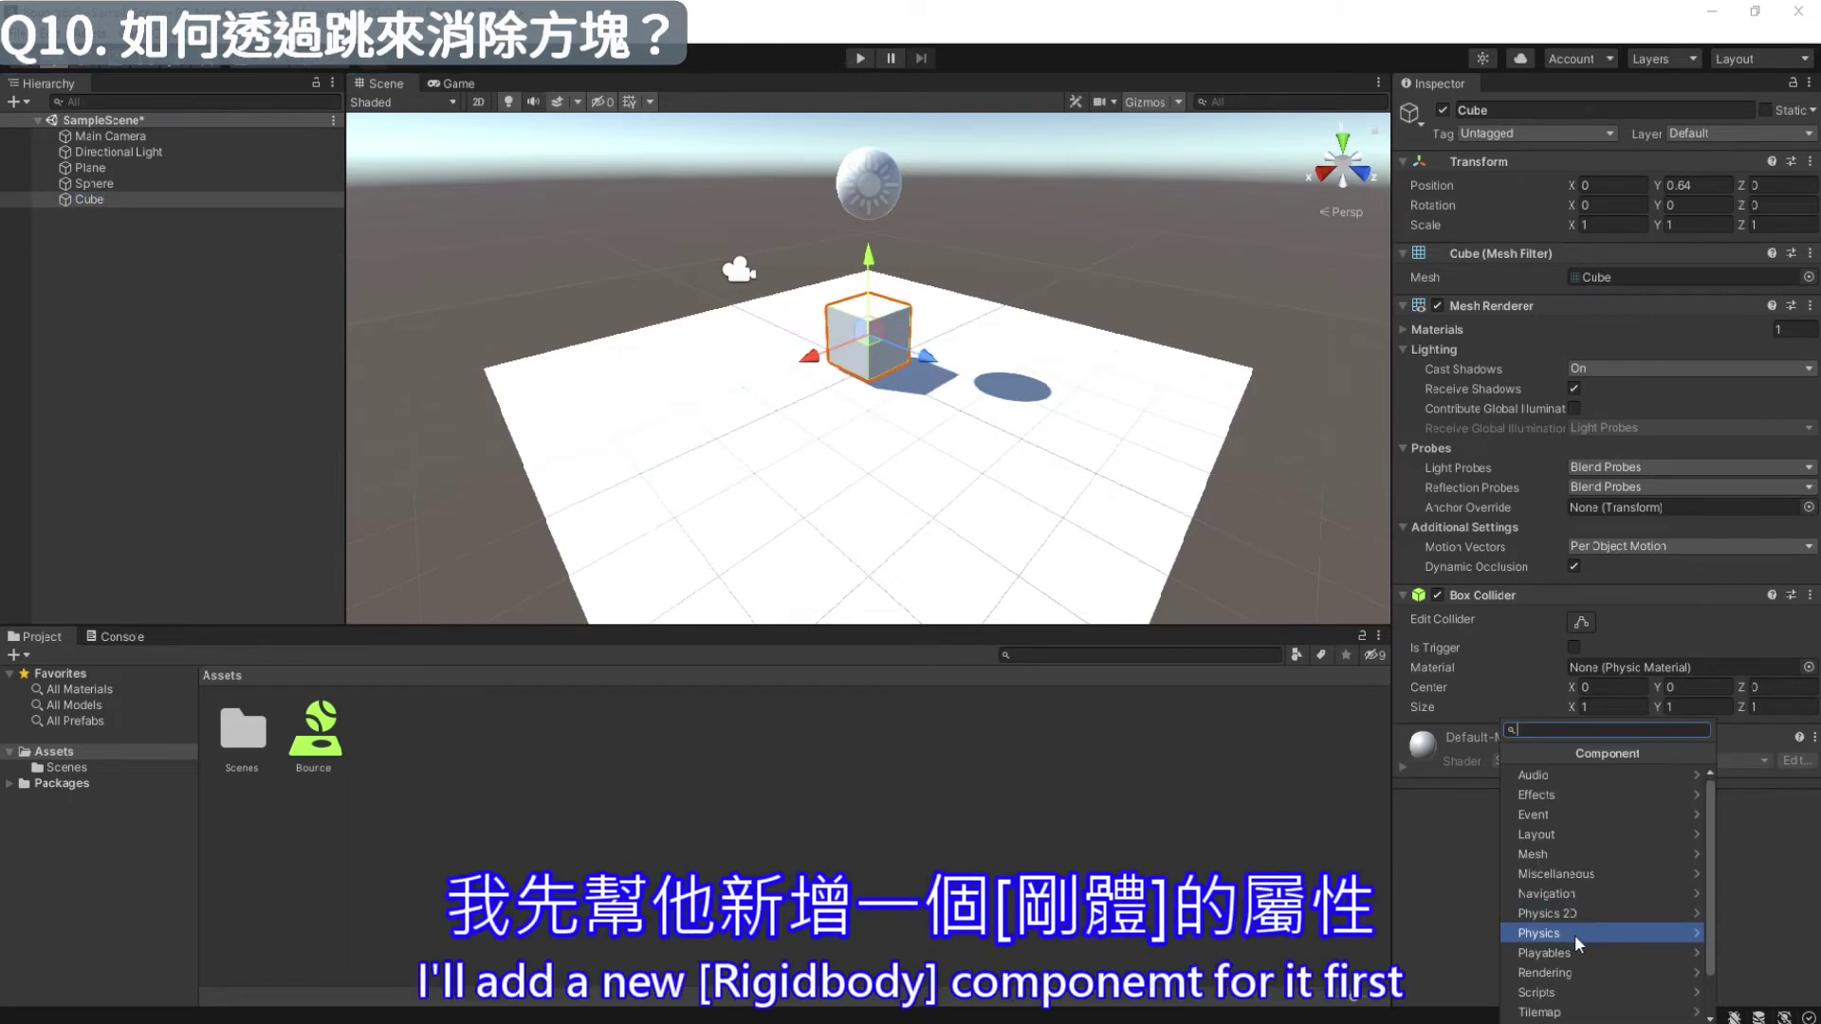
{"action": "left_click", "coordinate": [1579, 939]}
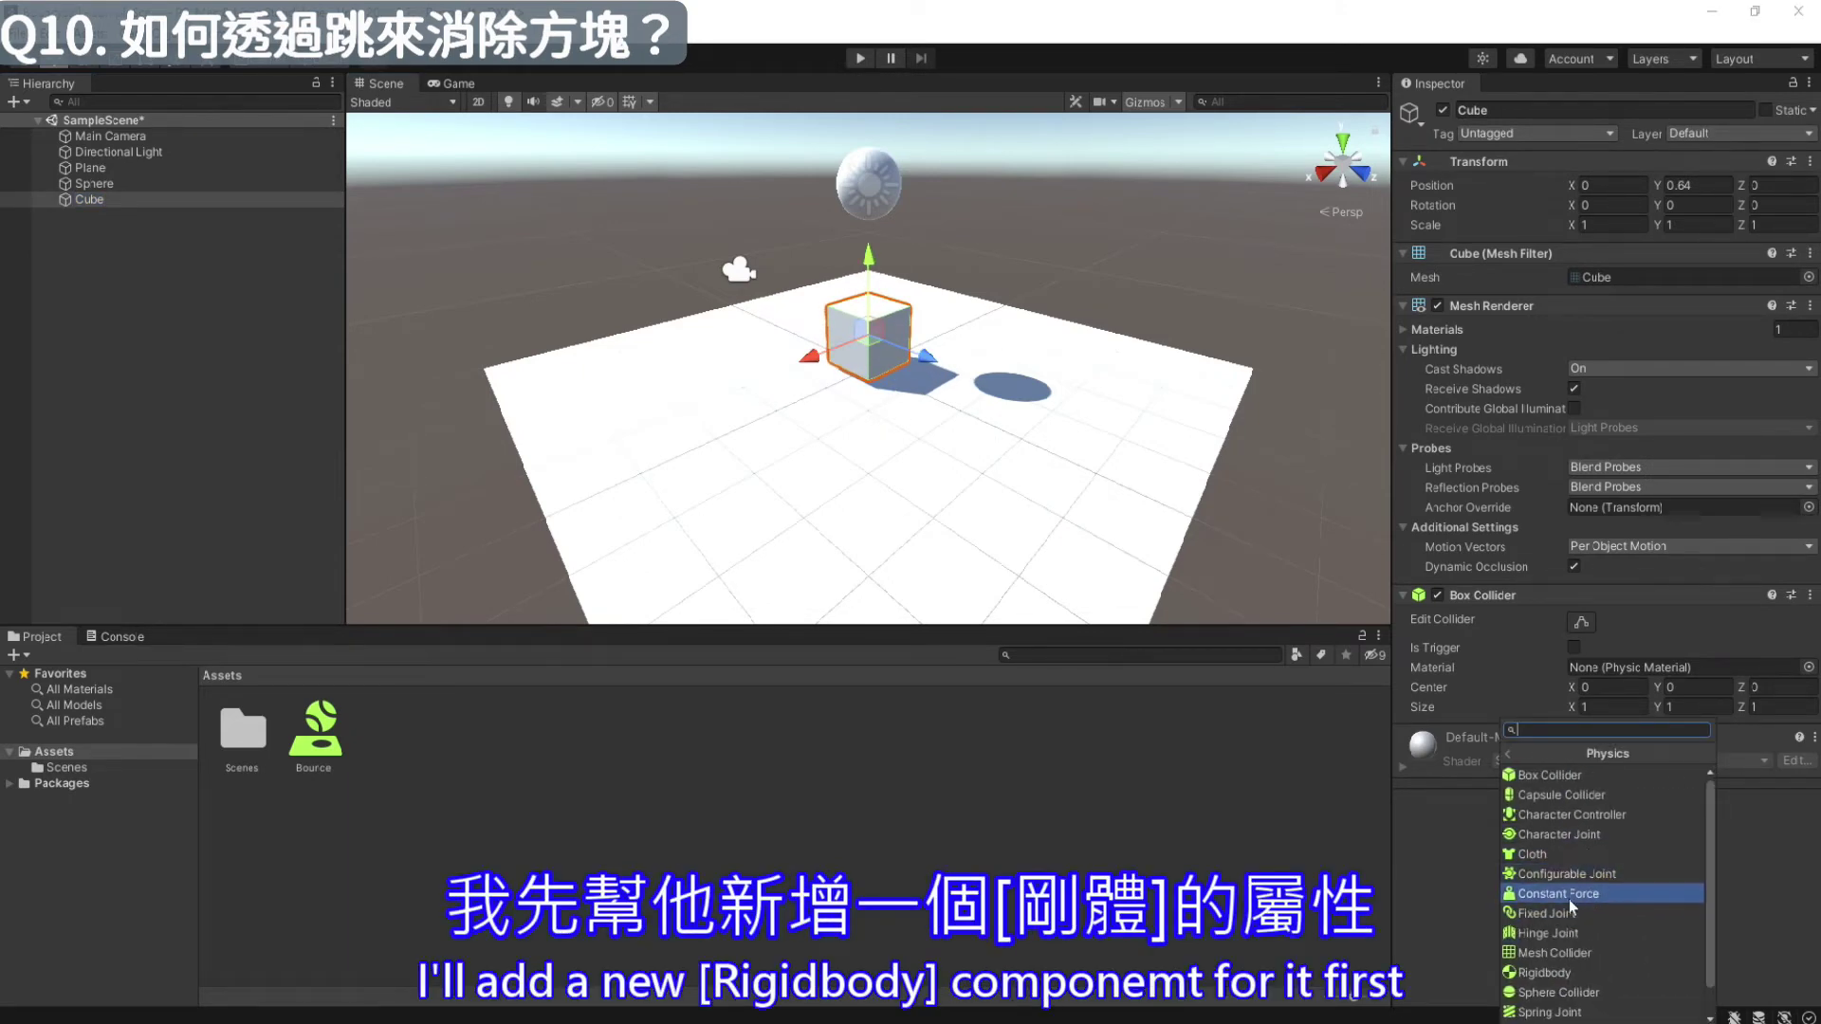
{"action": "left_click", "coordinate": [1584, 976]}
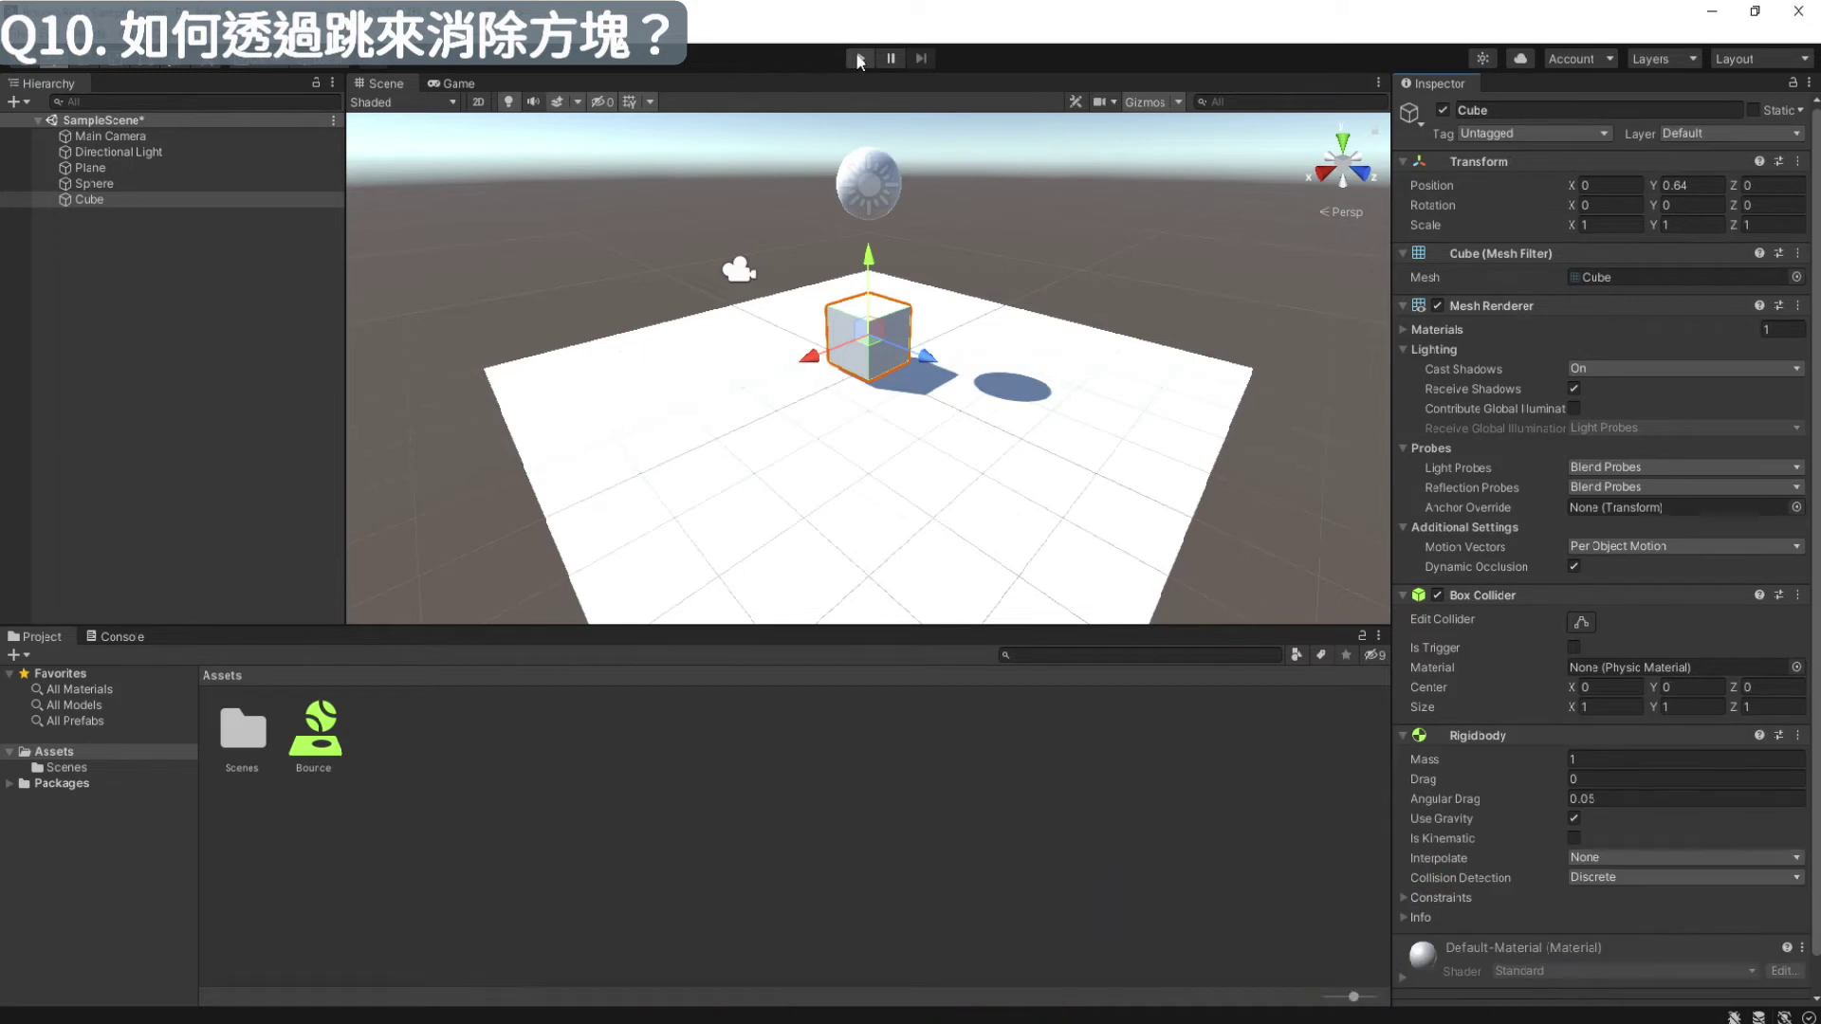
{"action": "key", "text": "ctrl+p"}
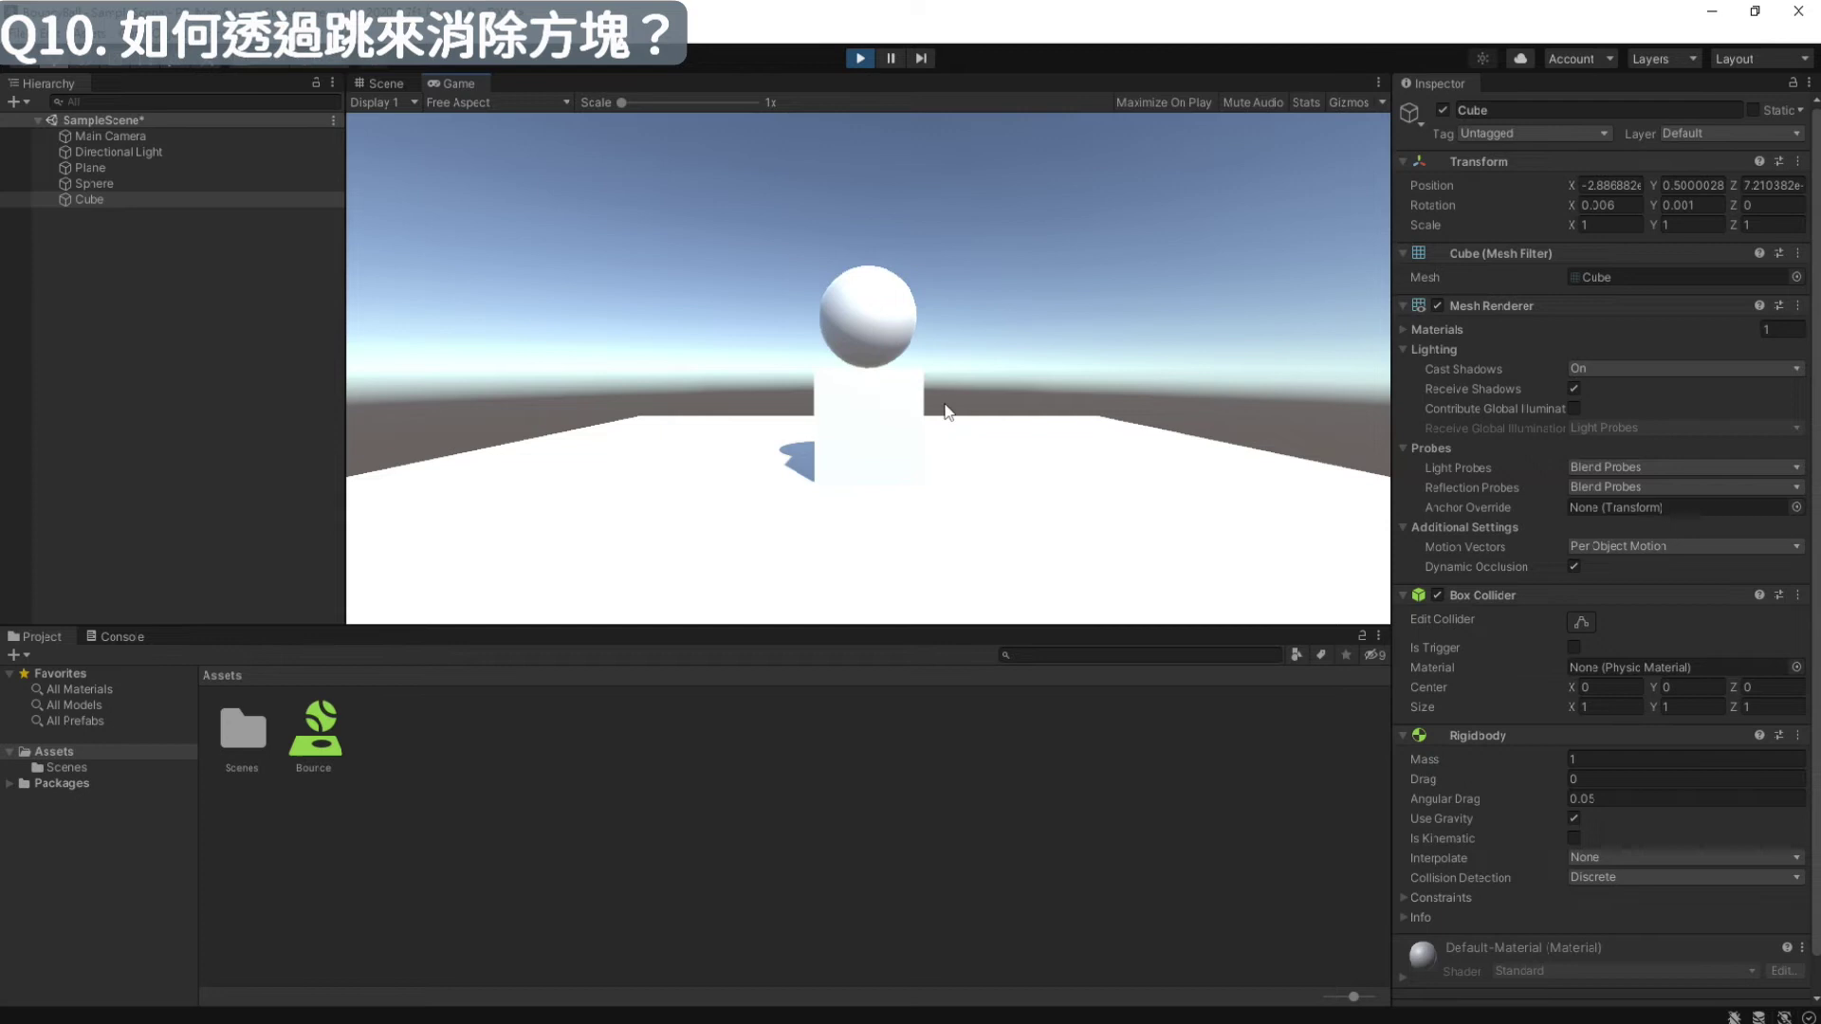
Give the Cube the SpatialMappingWireframe material in Element 0, then test-run and stop
{"action": "left_click", "coordinate": [859, 58]}
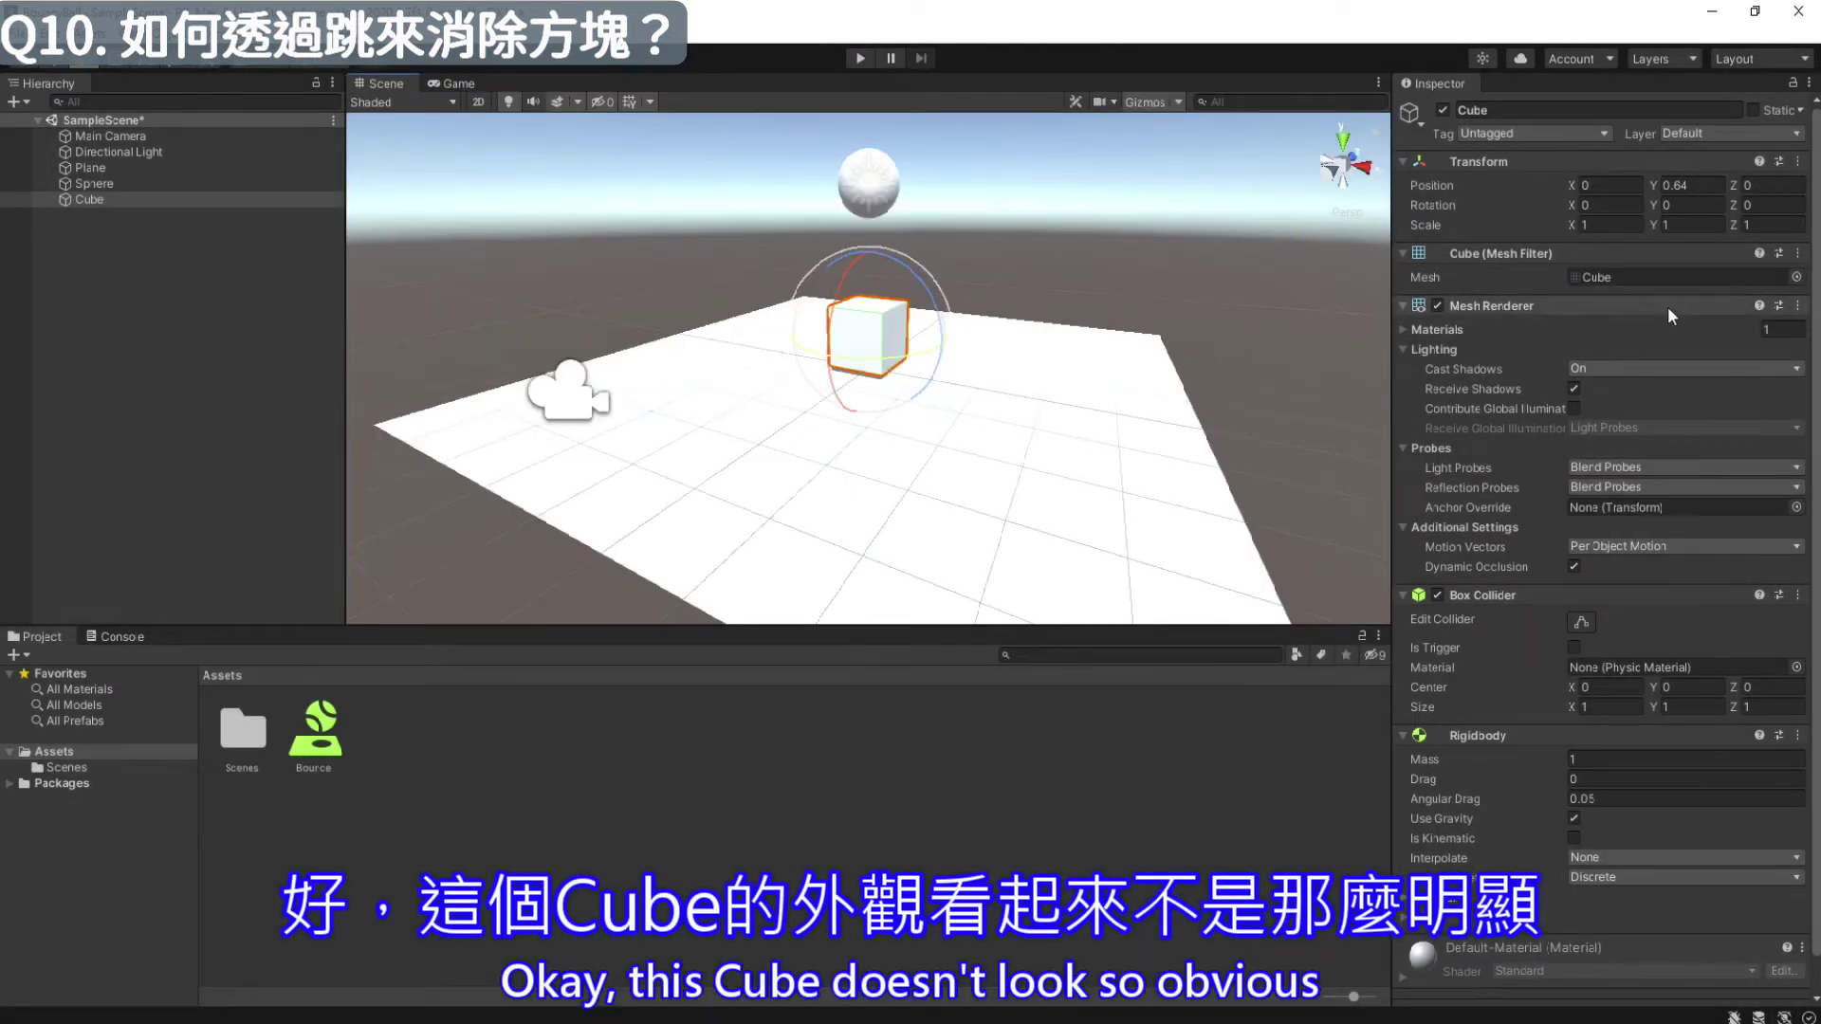
{"action": "left_click", "coordinate": [1688, 330]}
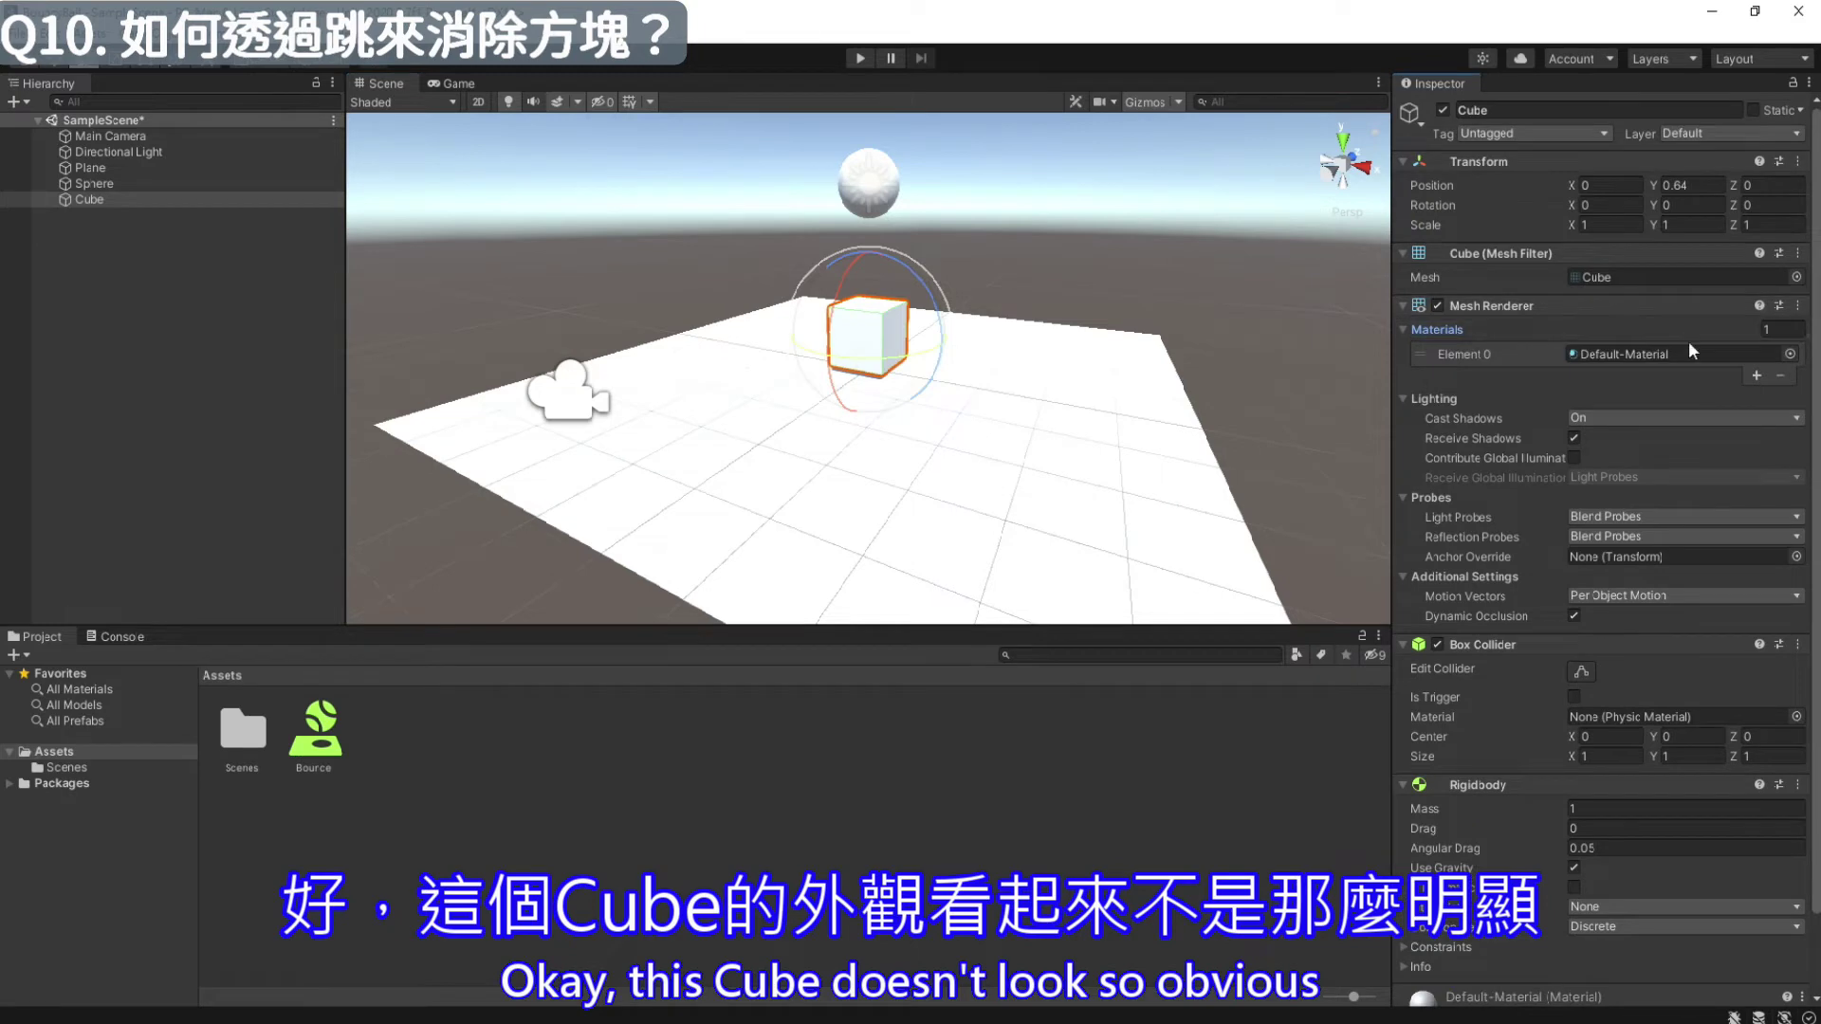
{"action": "left_click", "coordinate": [1790, 354]}
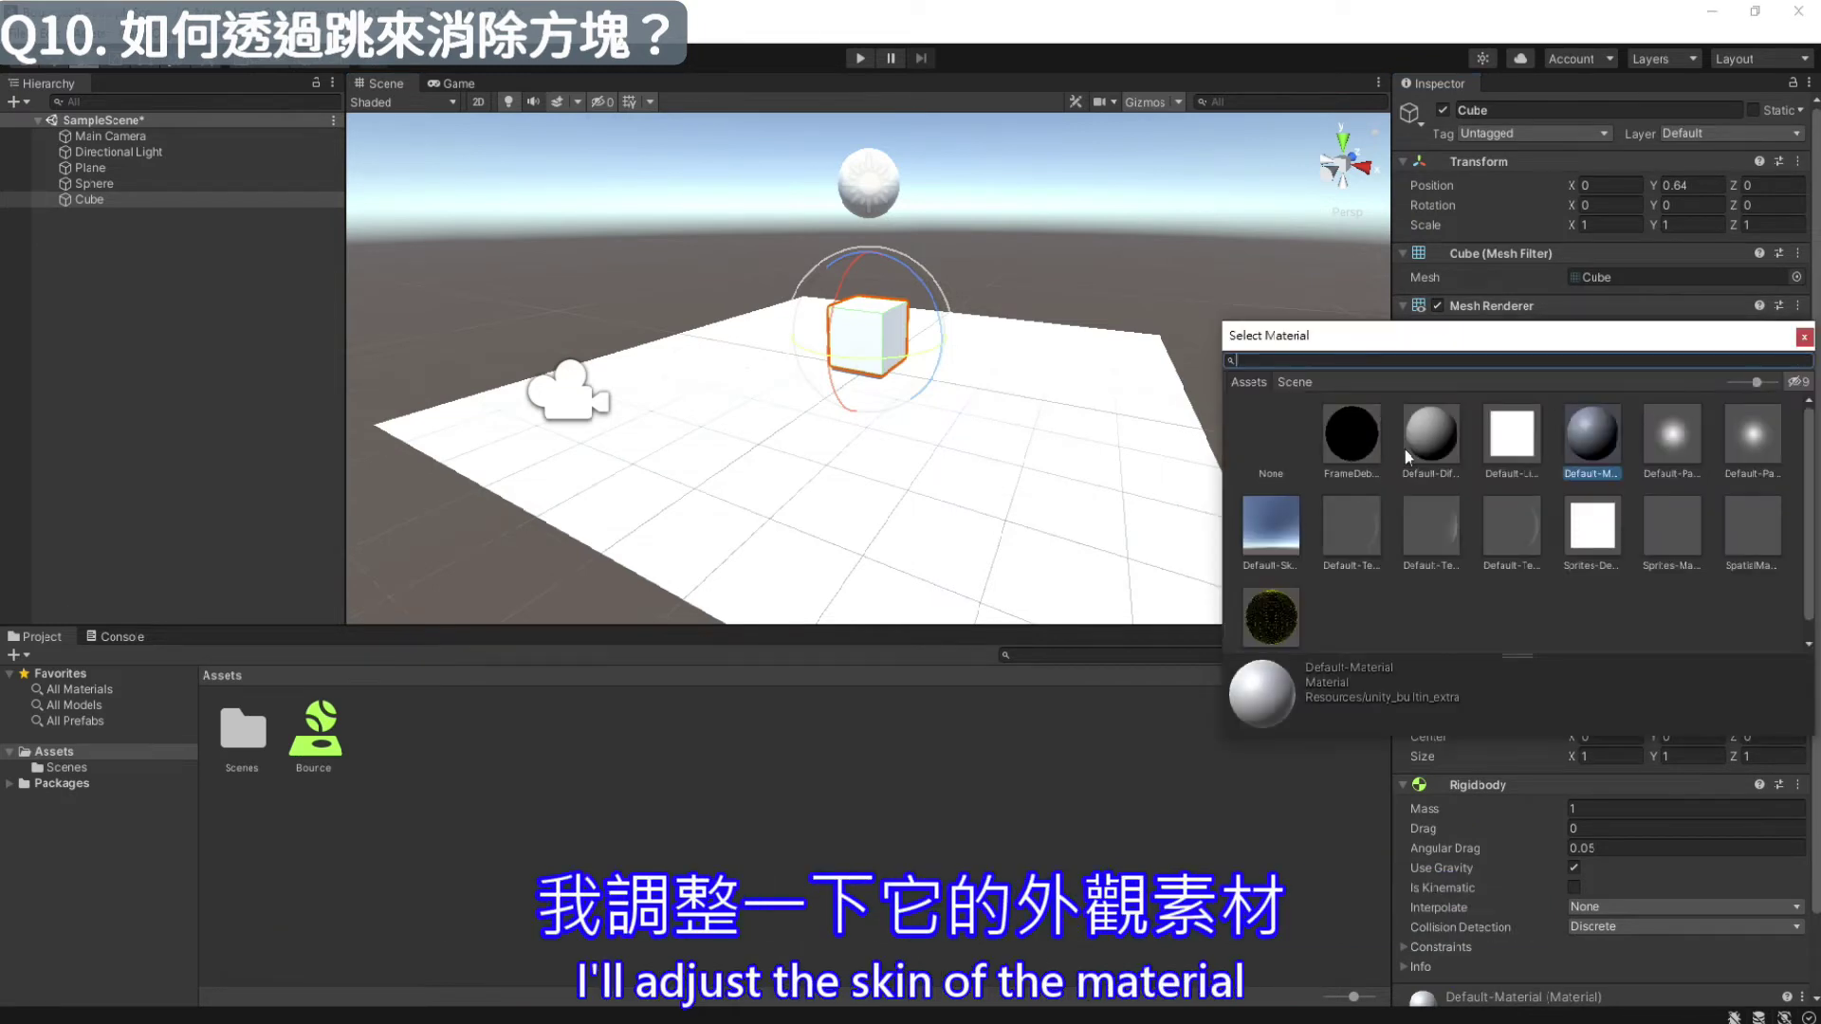
{"action": "left_click", "coordinate": [1270, 616]}
{"action": "left_click", "coordinate": [1804, 337]}
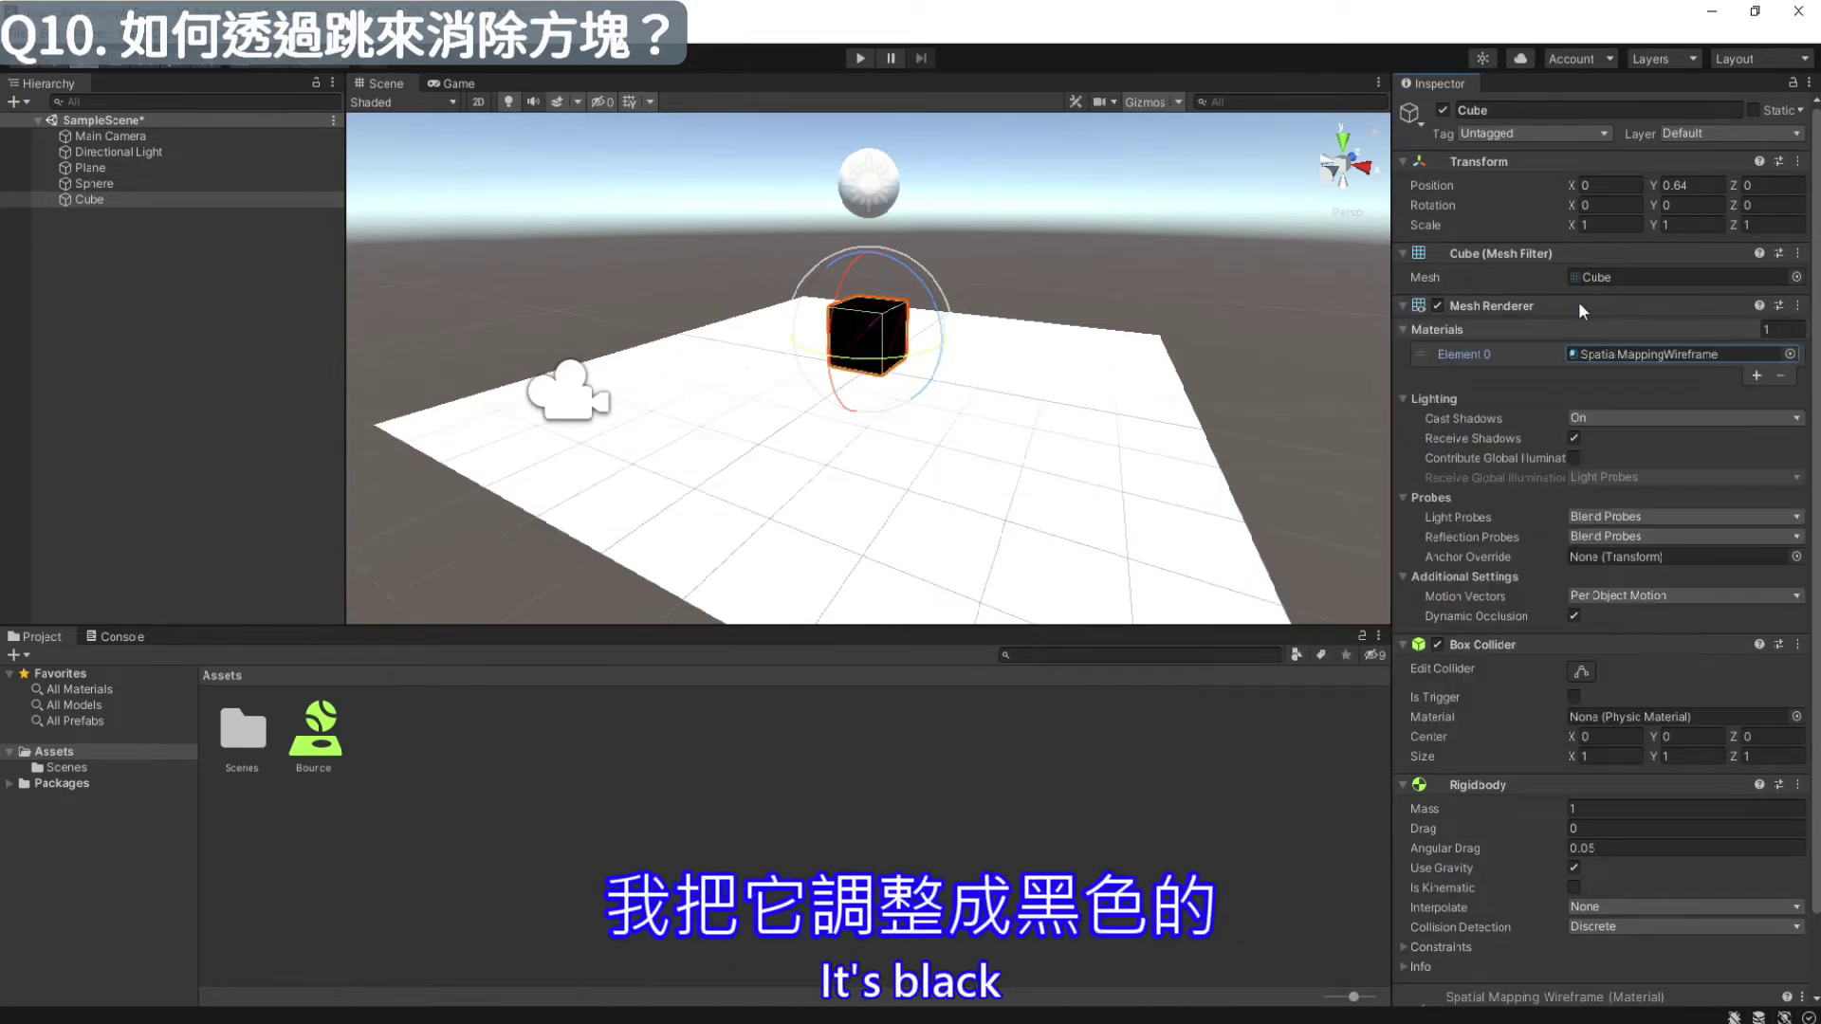
{"action": "left_click", "coordinate": [860, 57]}
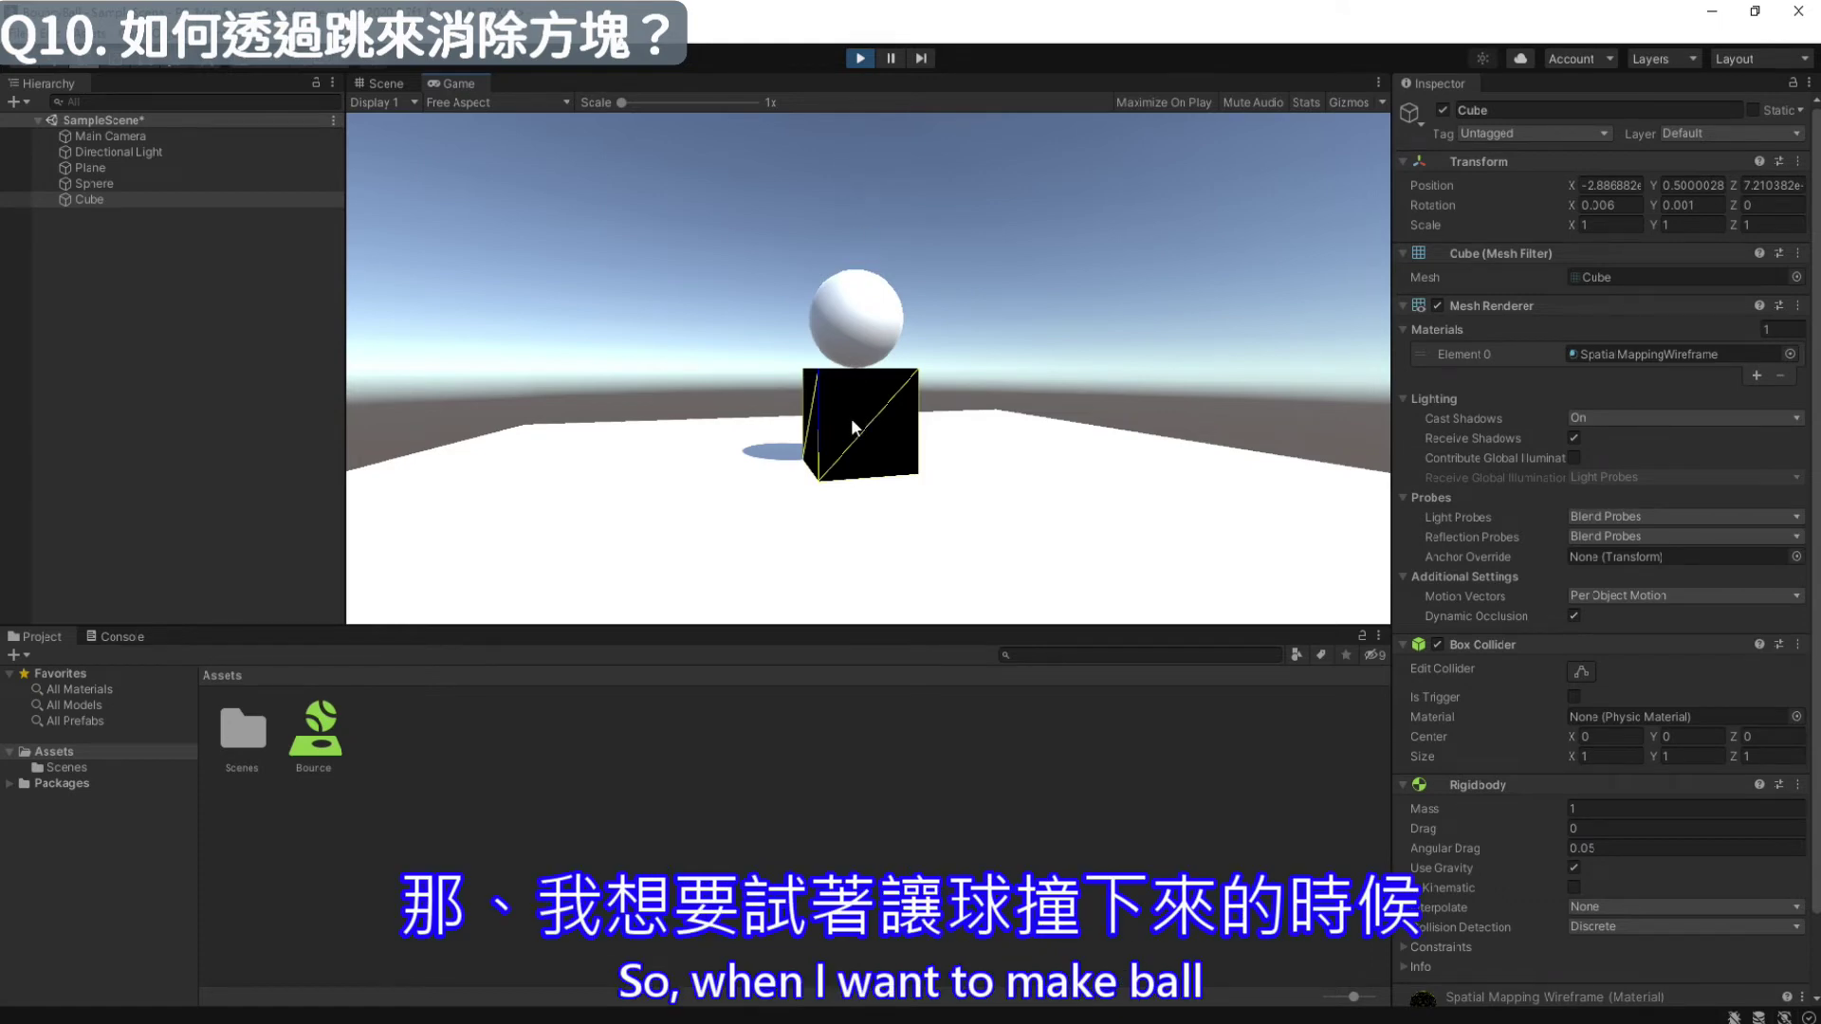
{"action": "left_click", "coordinate": [860, 59]}
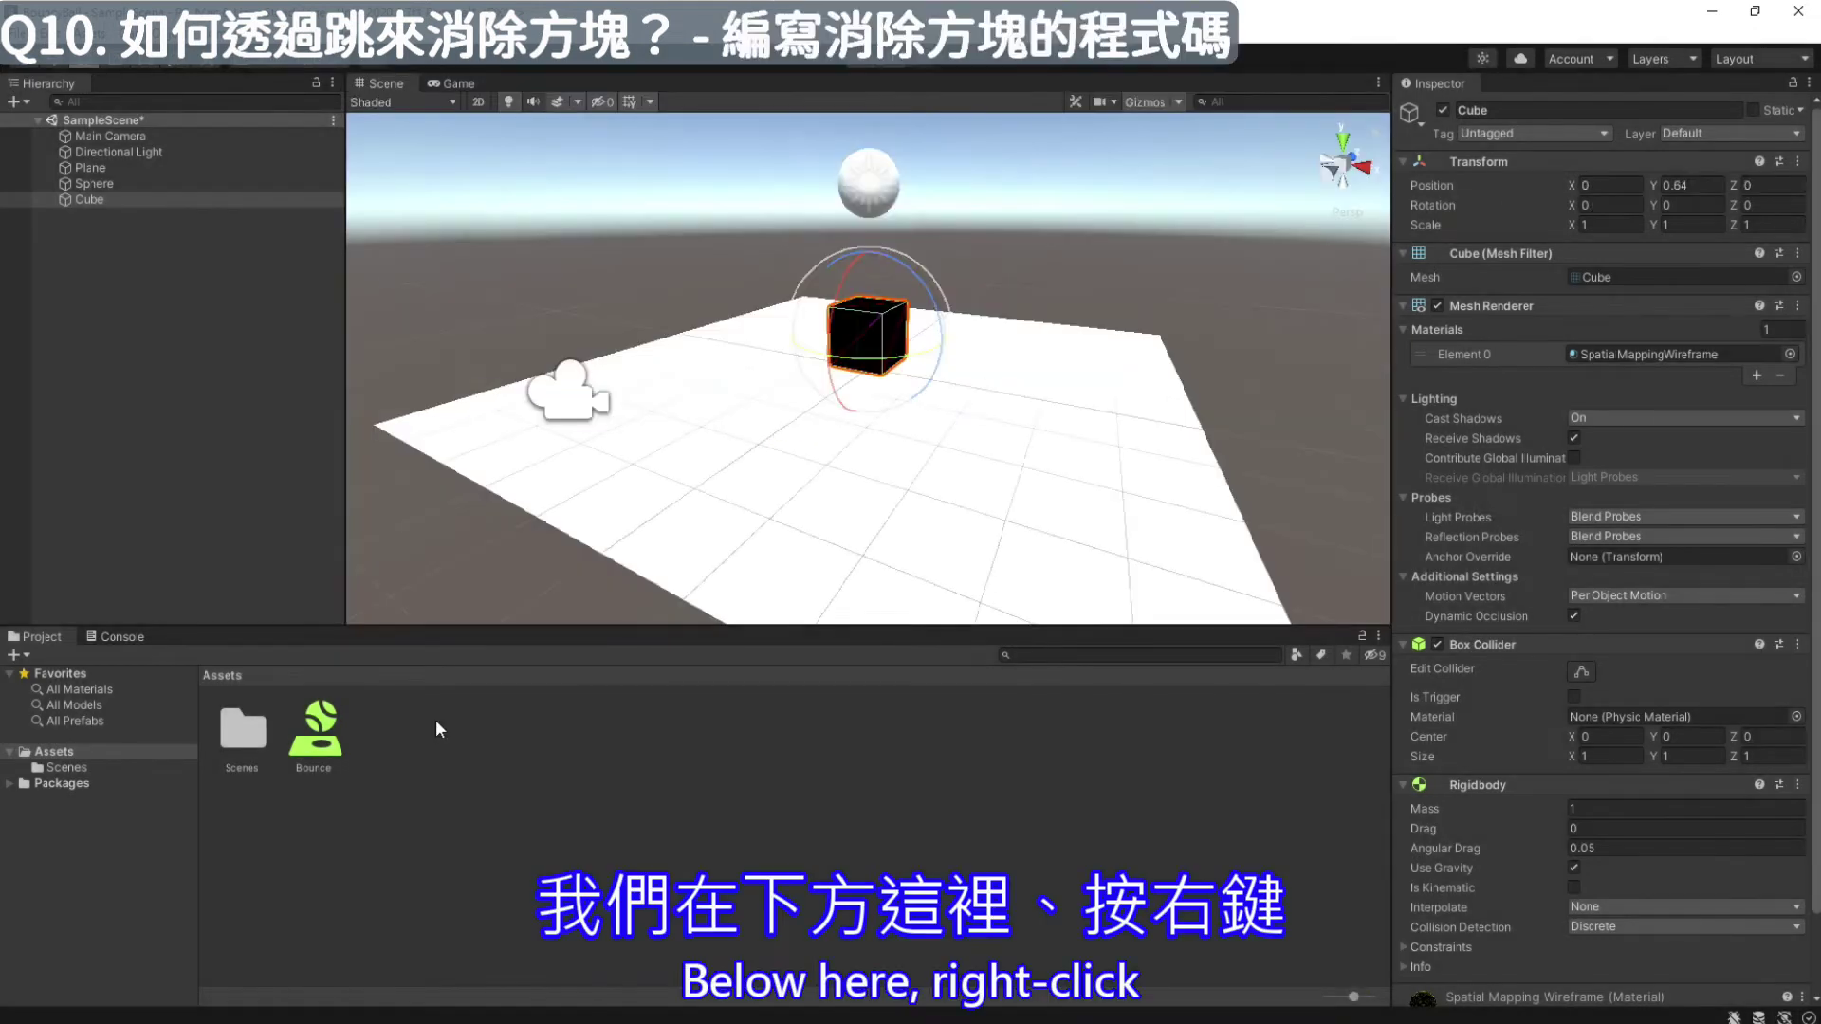
Create a new C# script in Assets named Collide
{"action": "right_click", "coordinate": [430, 742]}
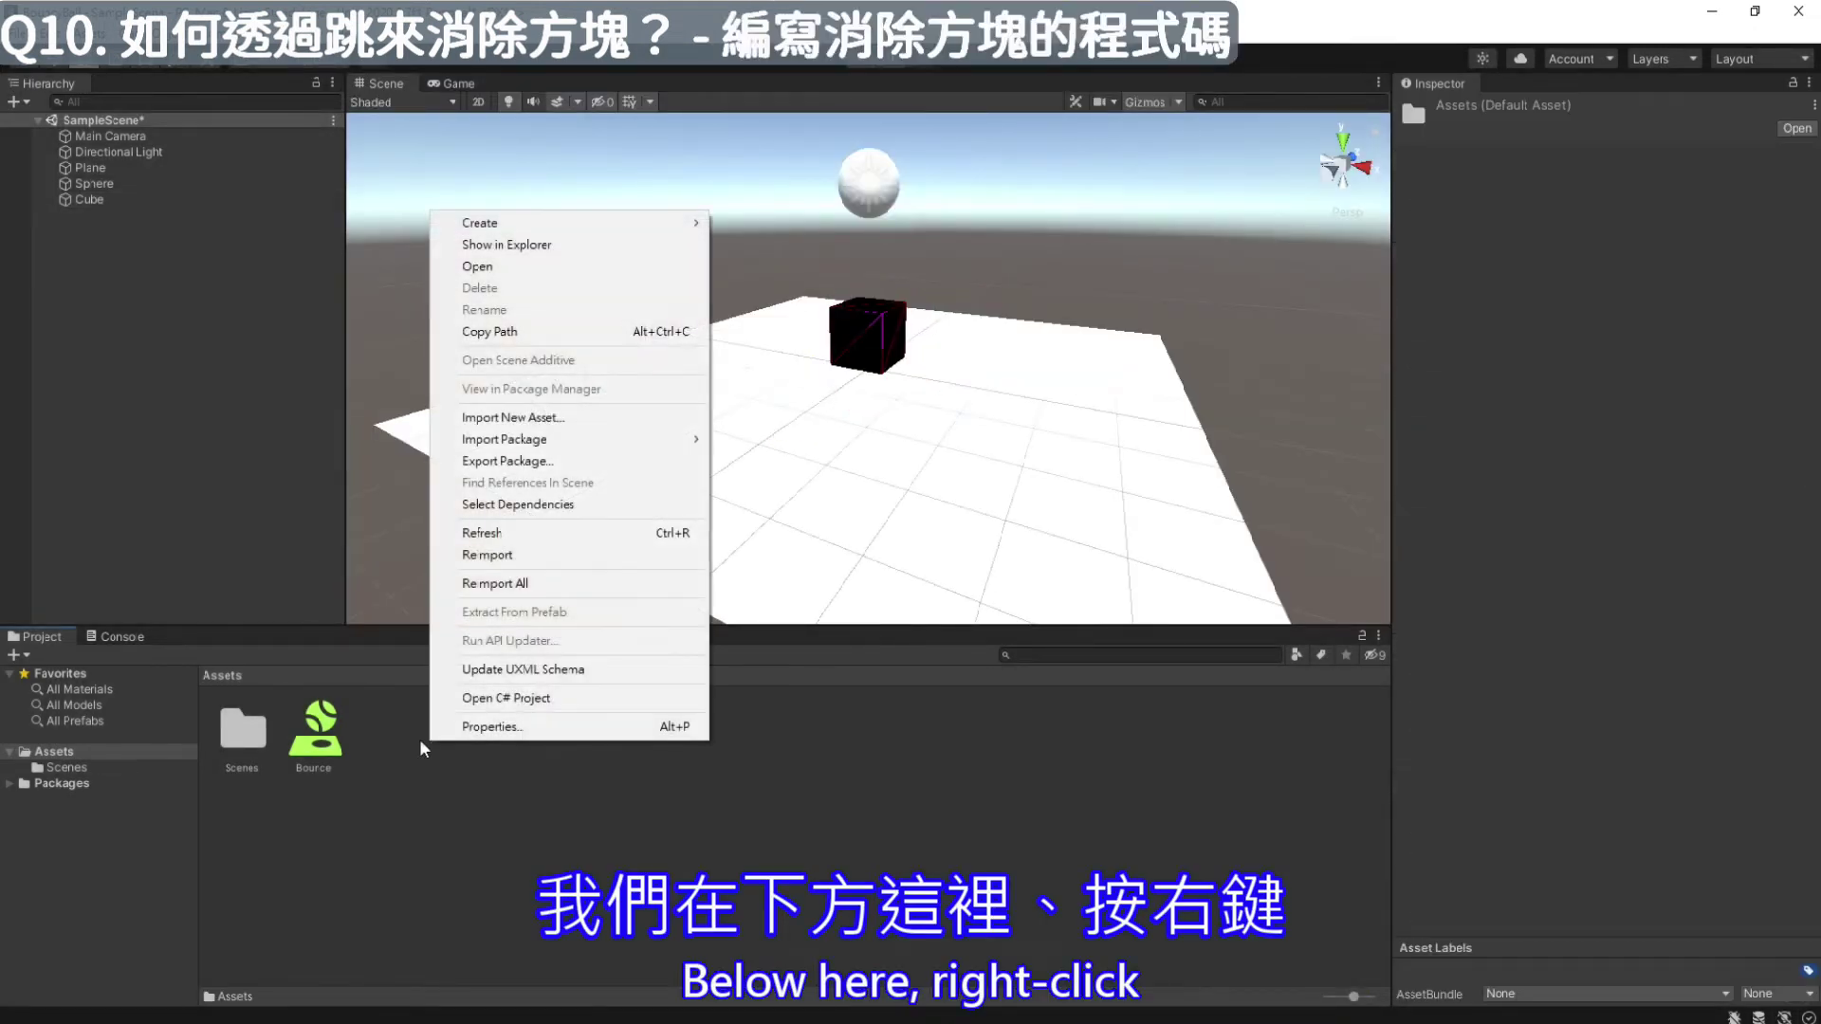
{"action": "mouse_move", "coordinate": [547, 227]}
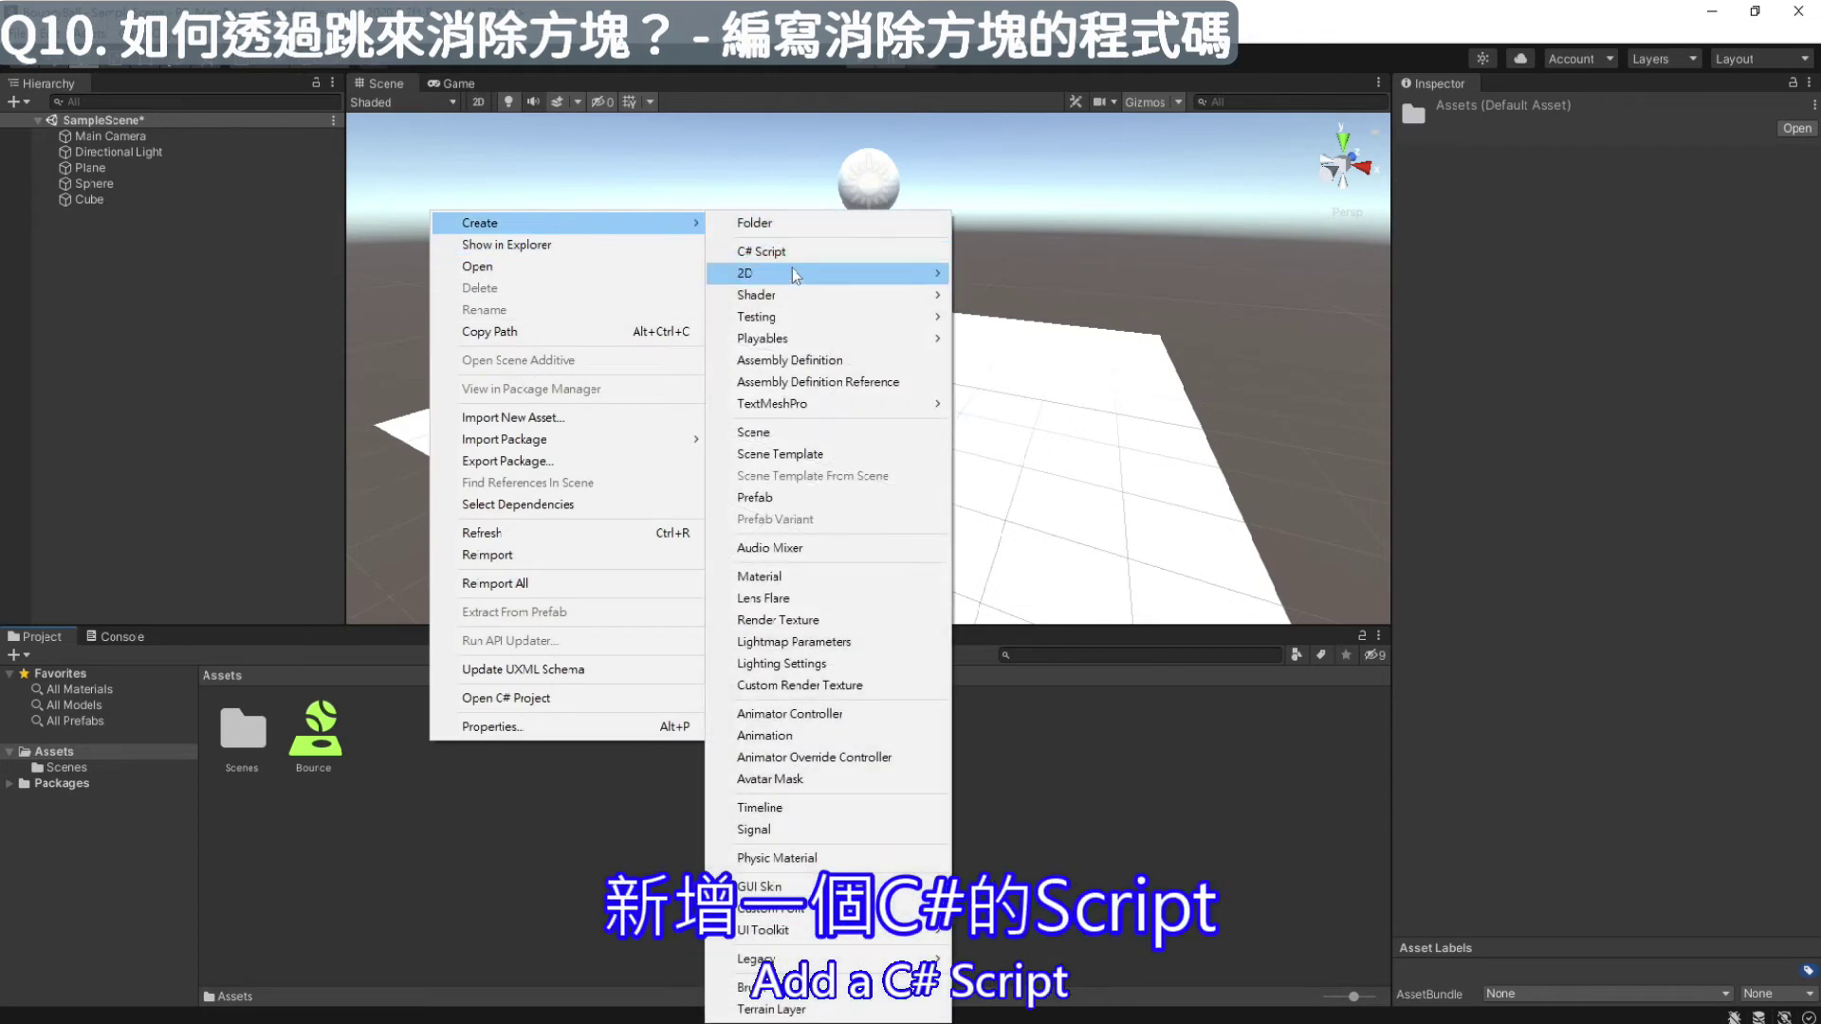
{"action": "left_click", "coordinate": [783, 252]}
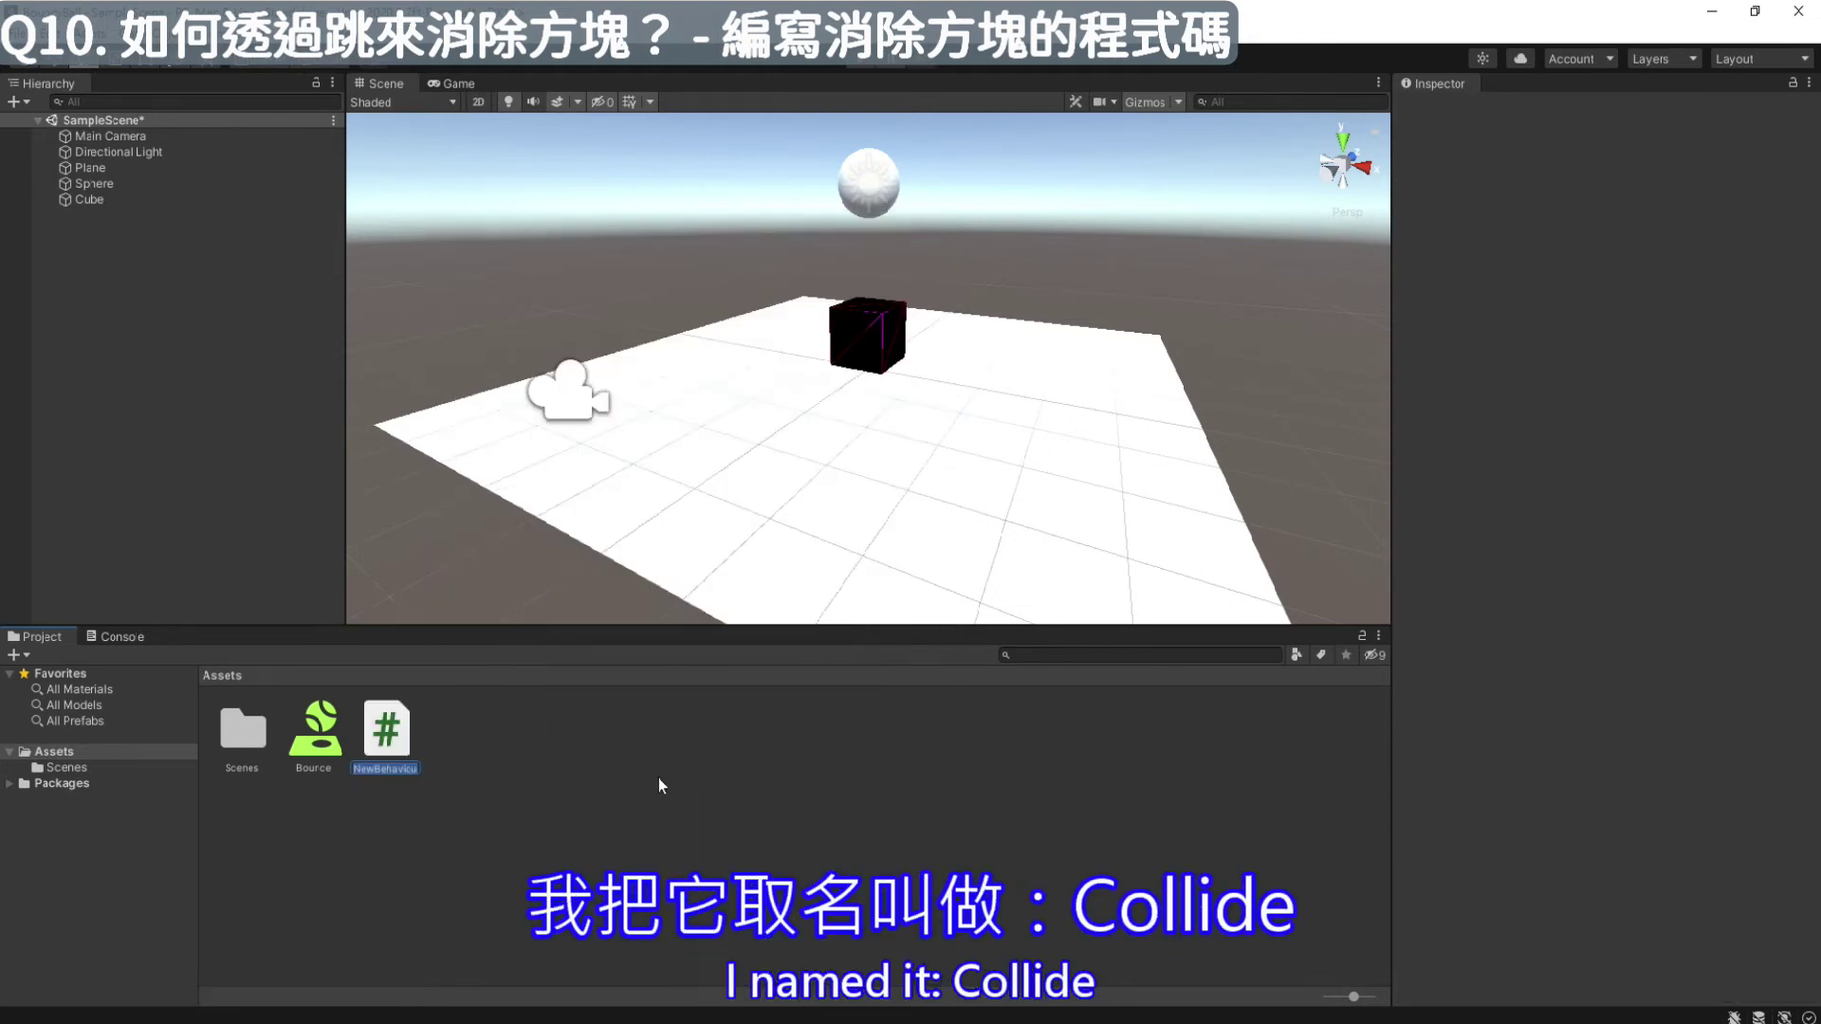
{"action": "type", "text": "Co"}
{"action": "type", "text": "olide"}
{"action": "key", "text": "Return"}
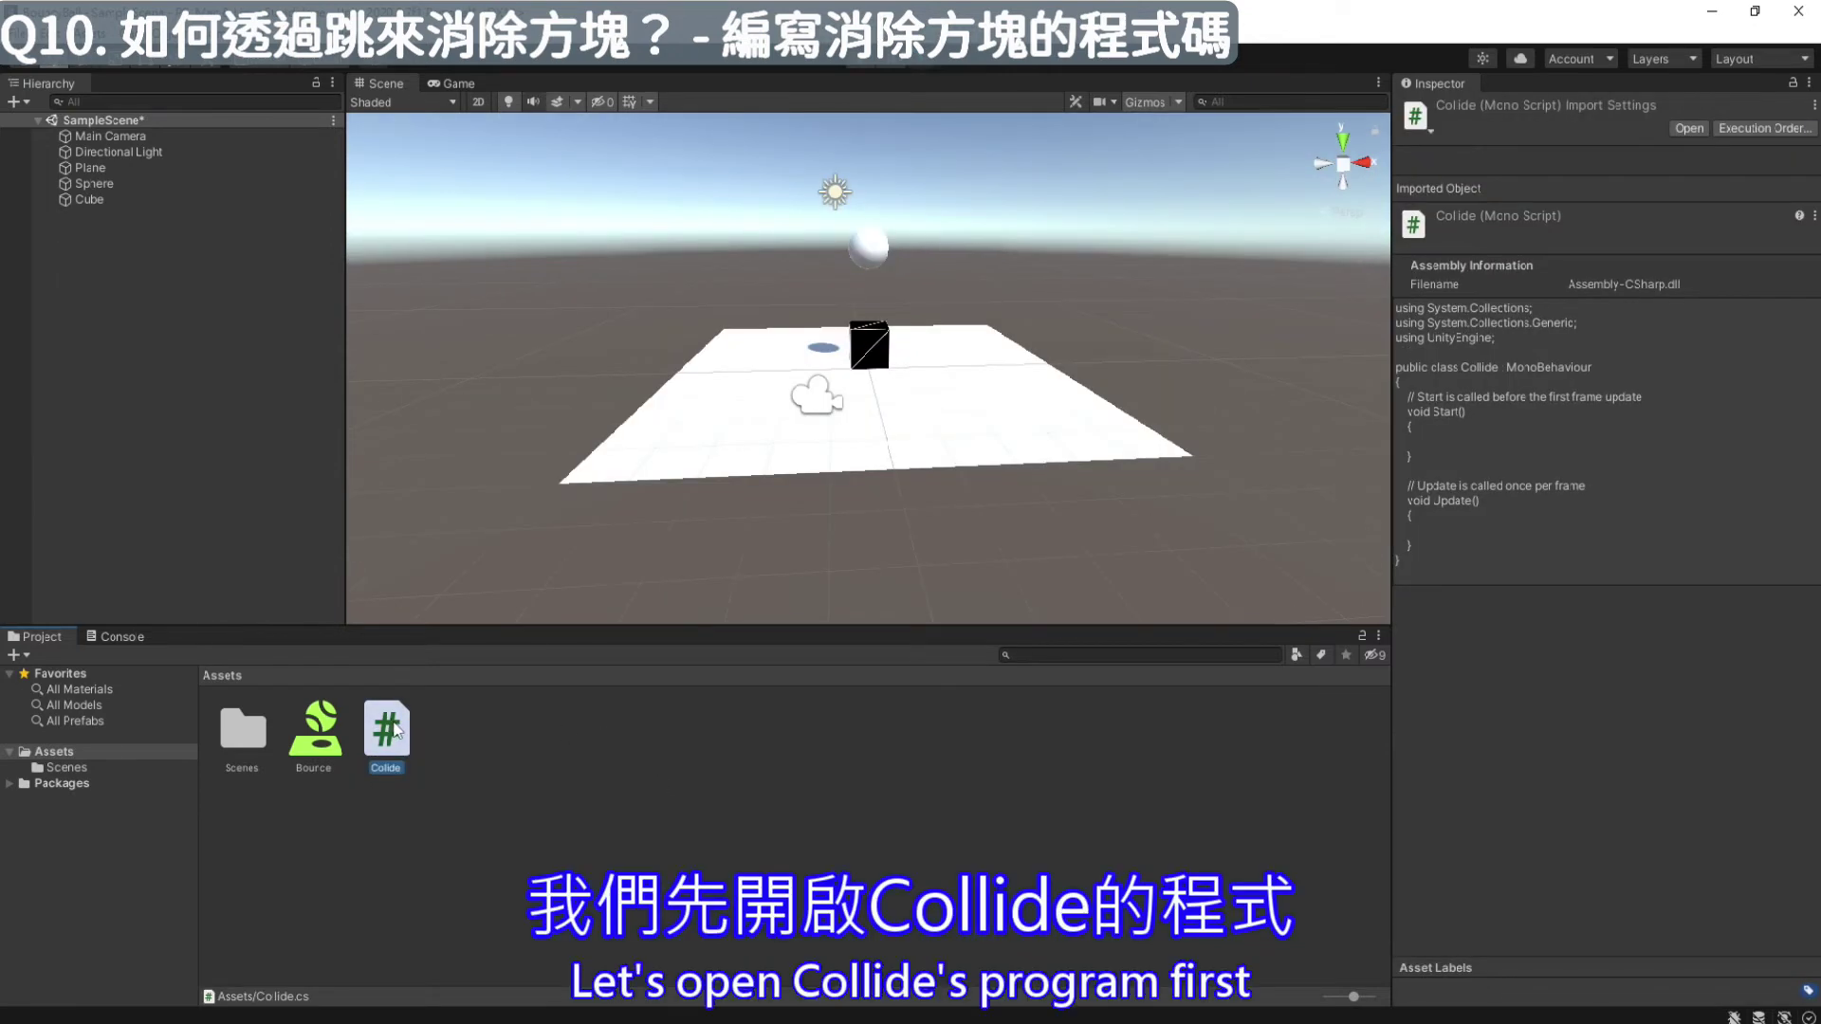
Open Collide in Visual Studio and paste an empty OnCollisionEnter(Collision col) method below Update
{"action": "double_click", "coordinate": [388, 728]}
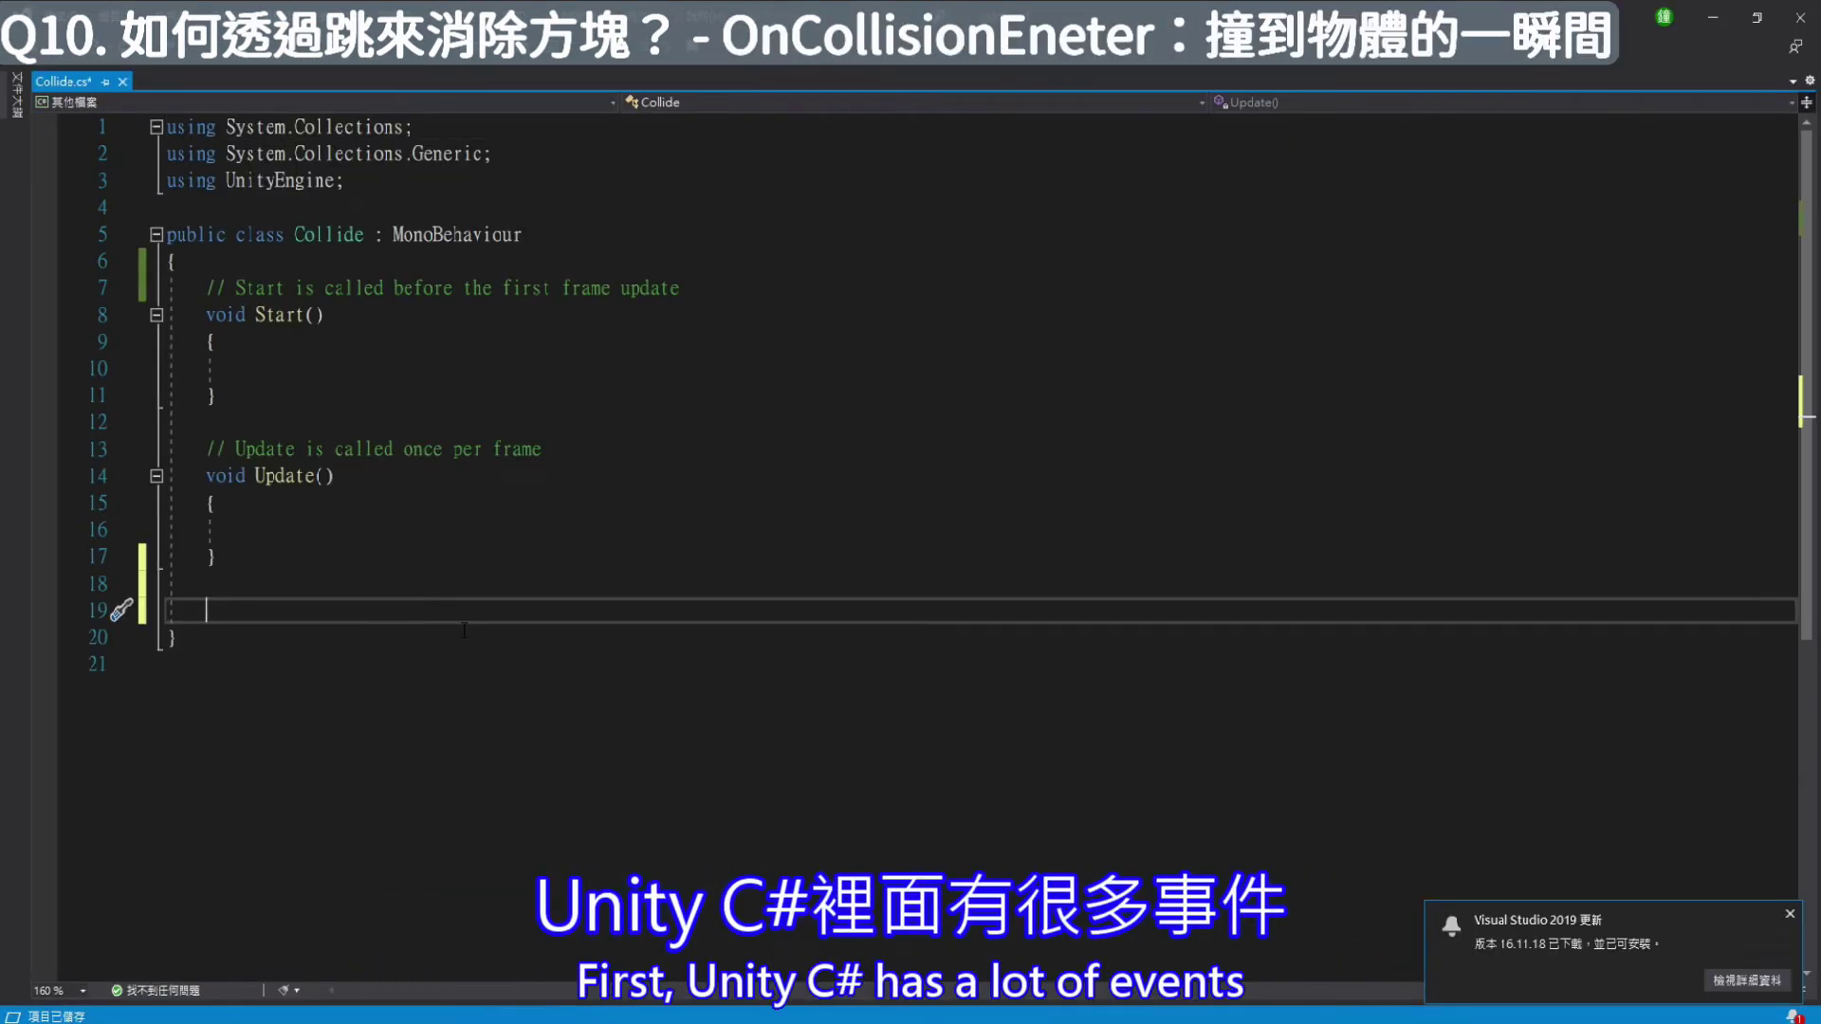
{"action": "type", "text": "void OnCollisionEnter(Collision col)"}
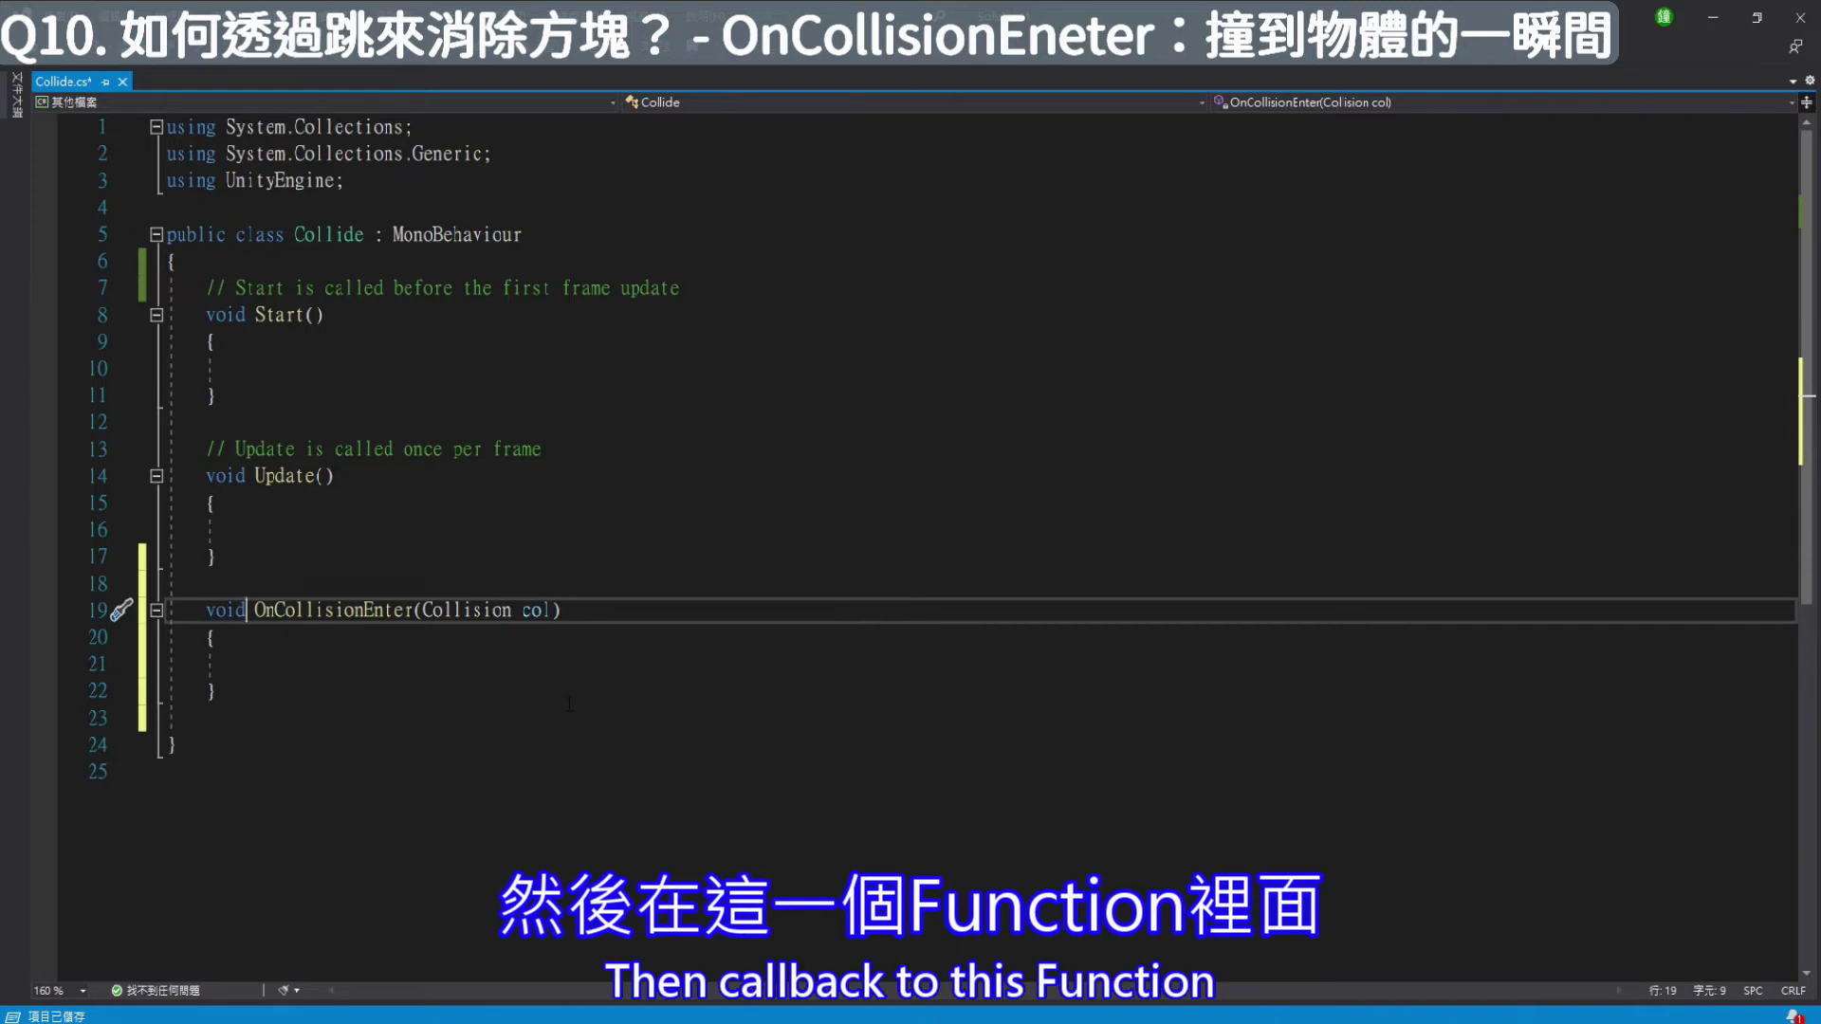
{"action": "double_click", "coordinate": [537, 610]}
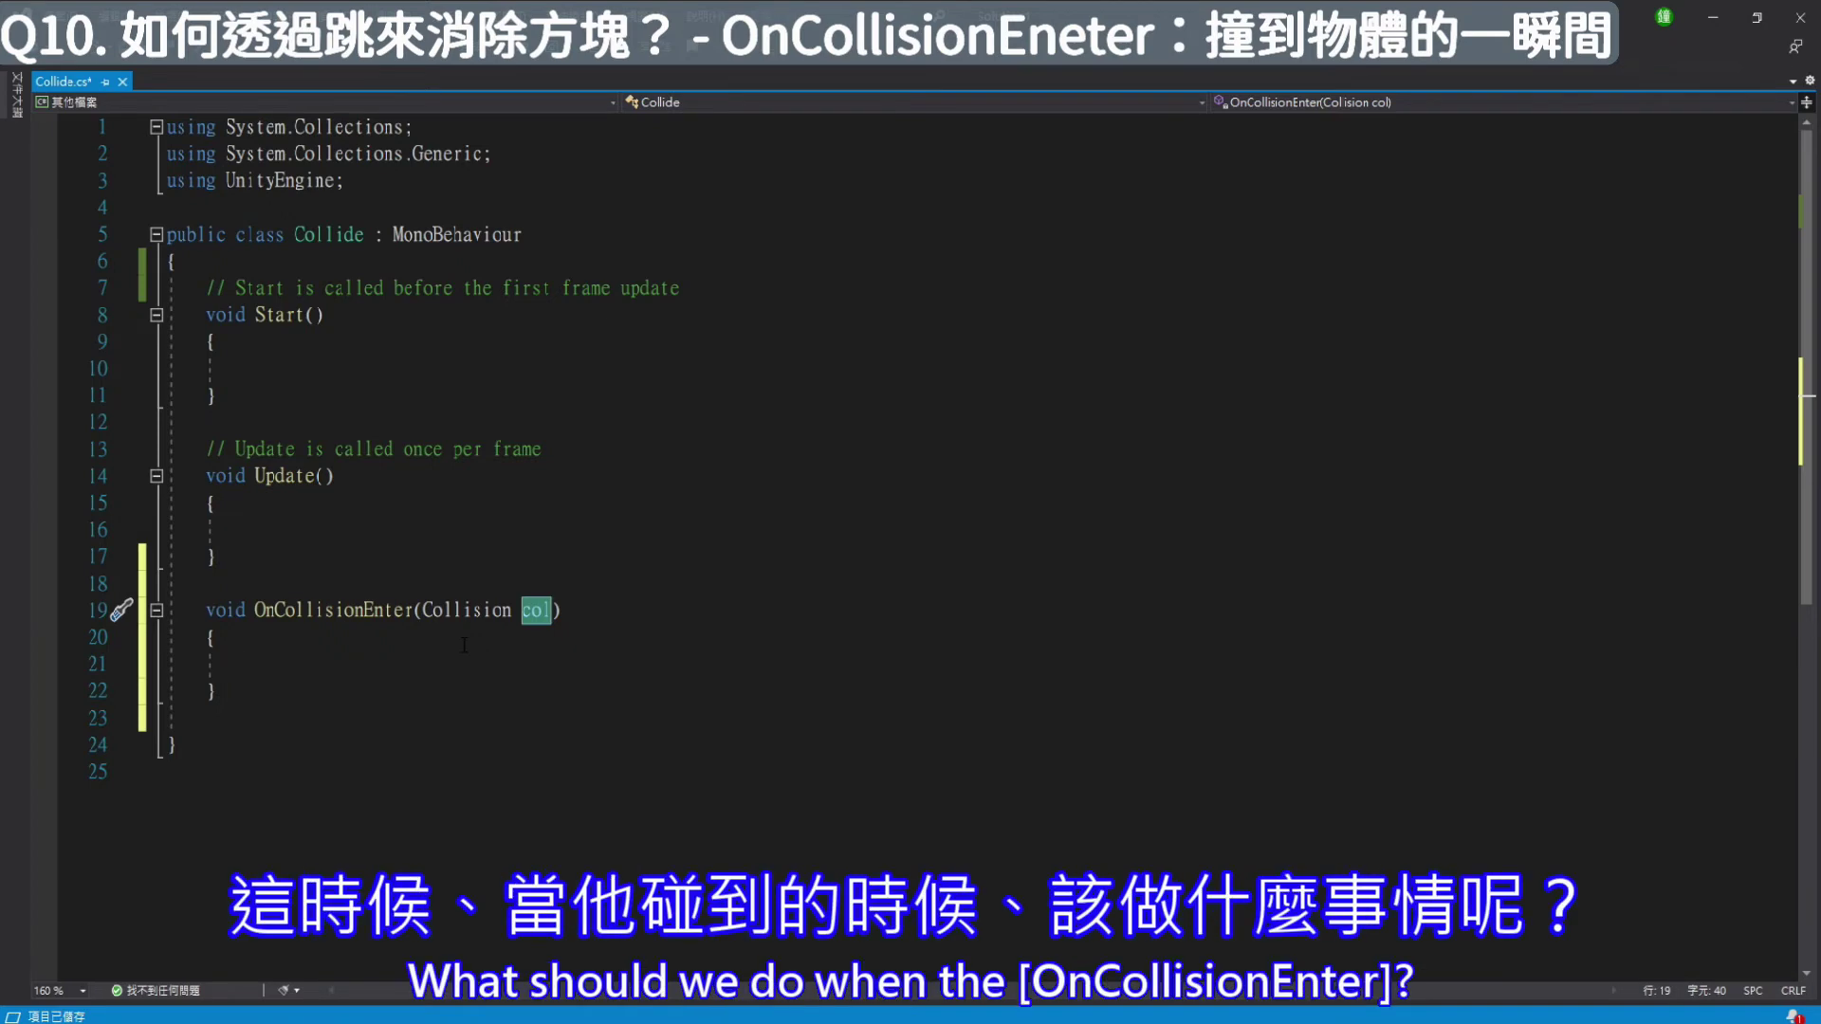
{"action": "left_click", "coordinate": [366, 662]}
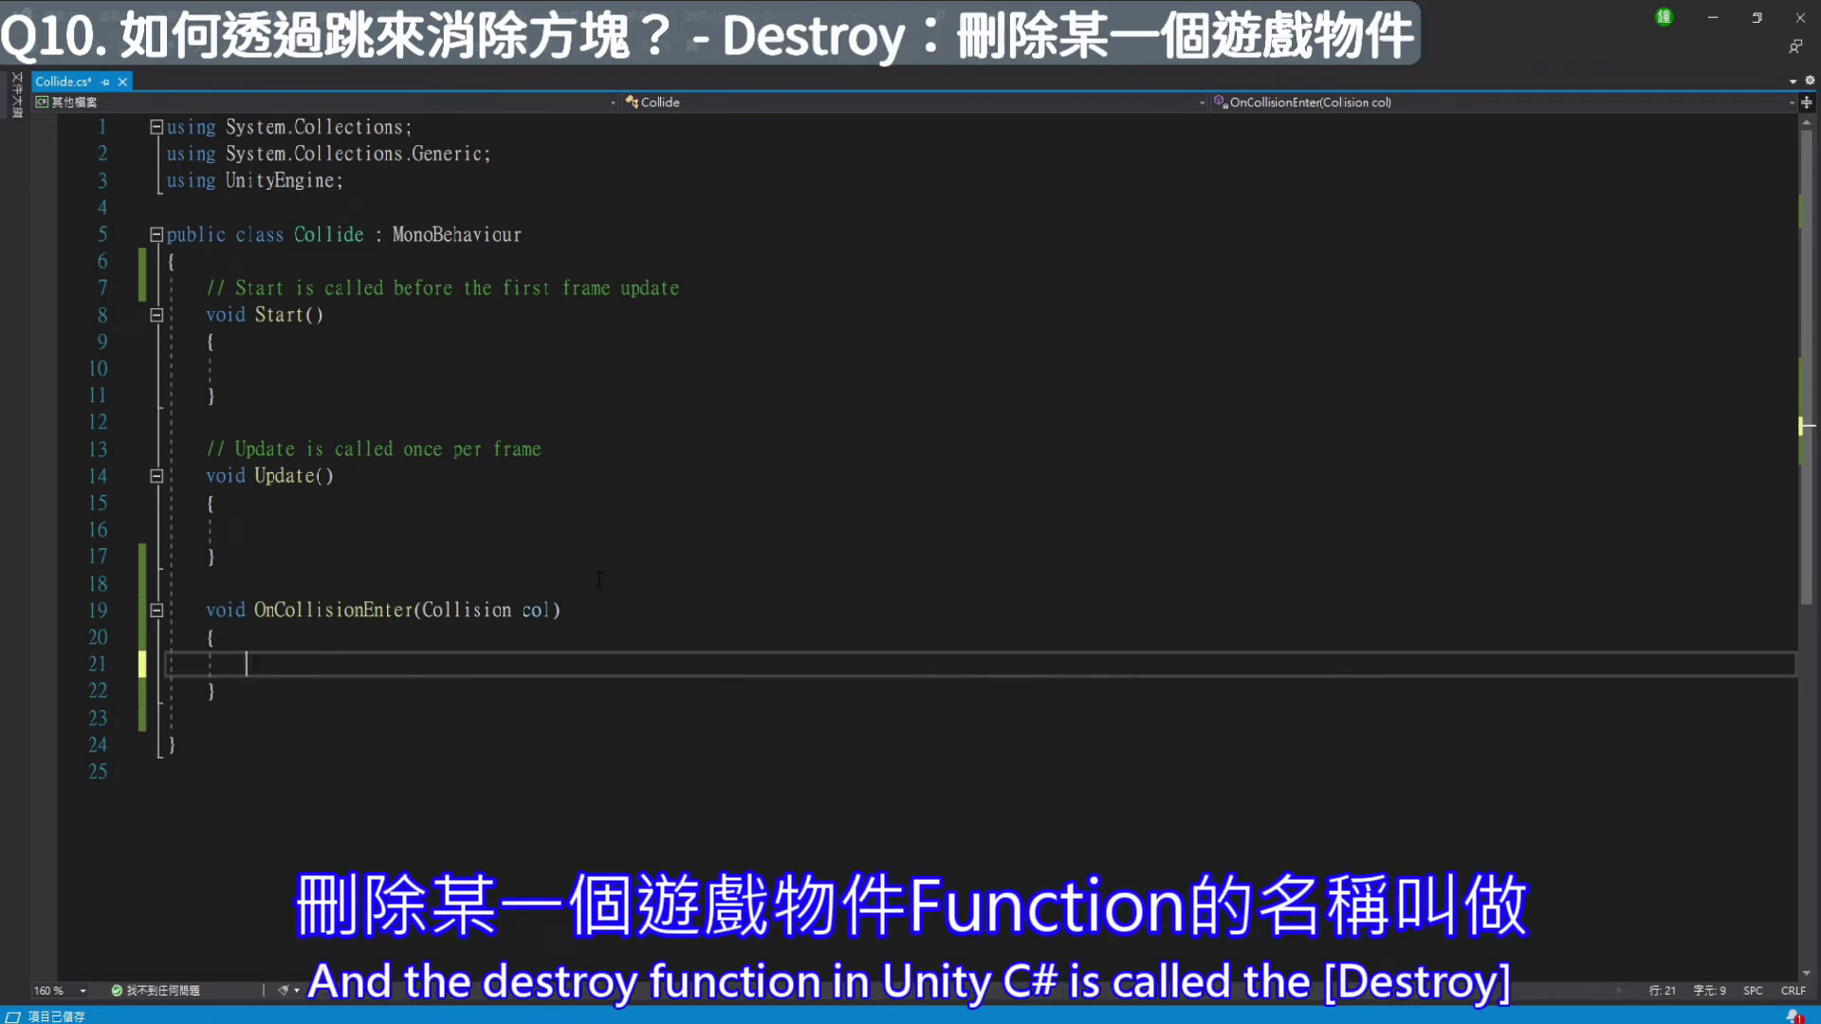
Write Destroy(col.gameObject); inside OnCollisionEnter, save the script, and return to Unity to compile
{"action": "type", "text": "Des"}
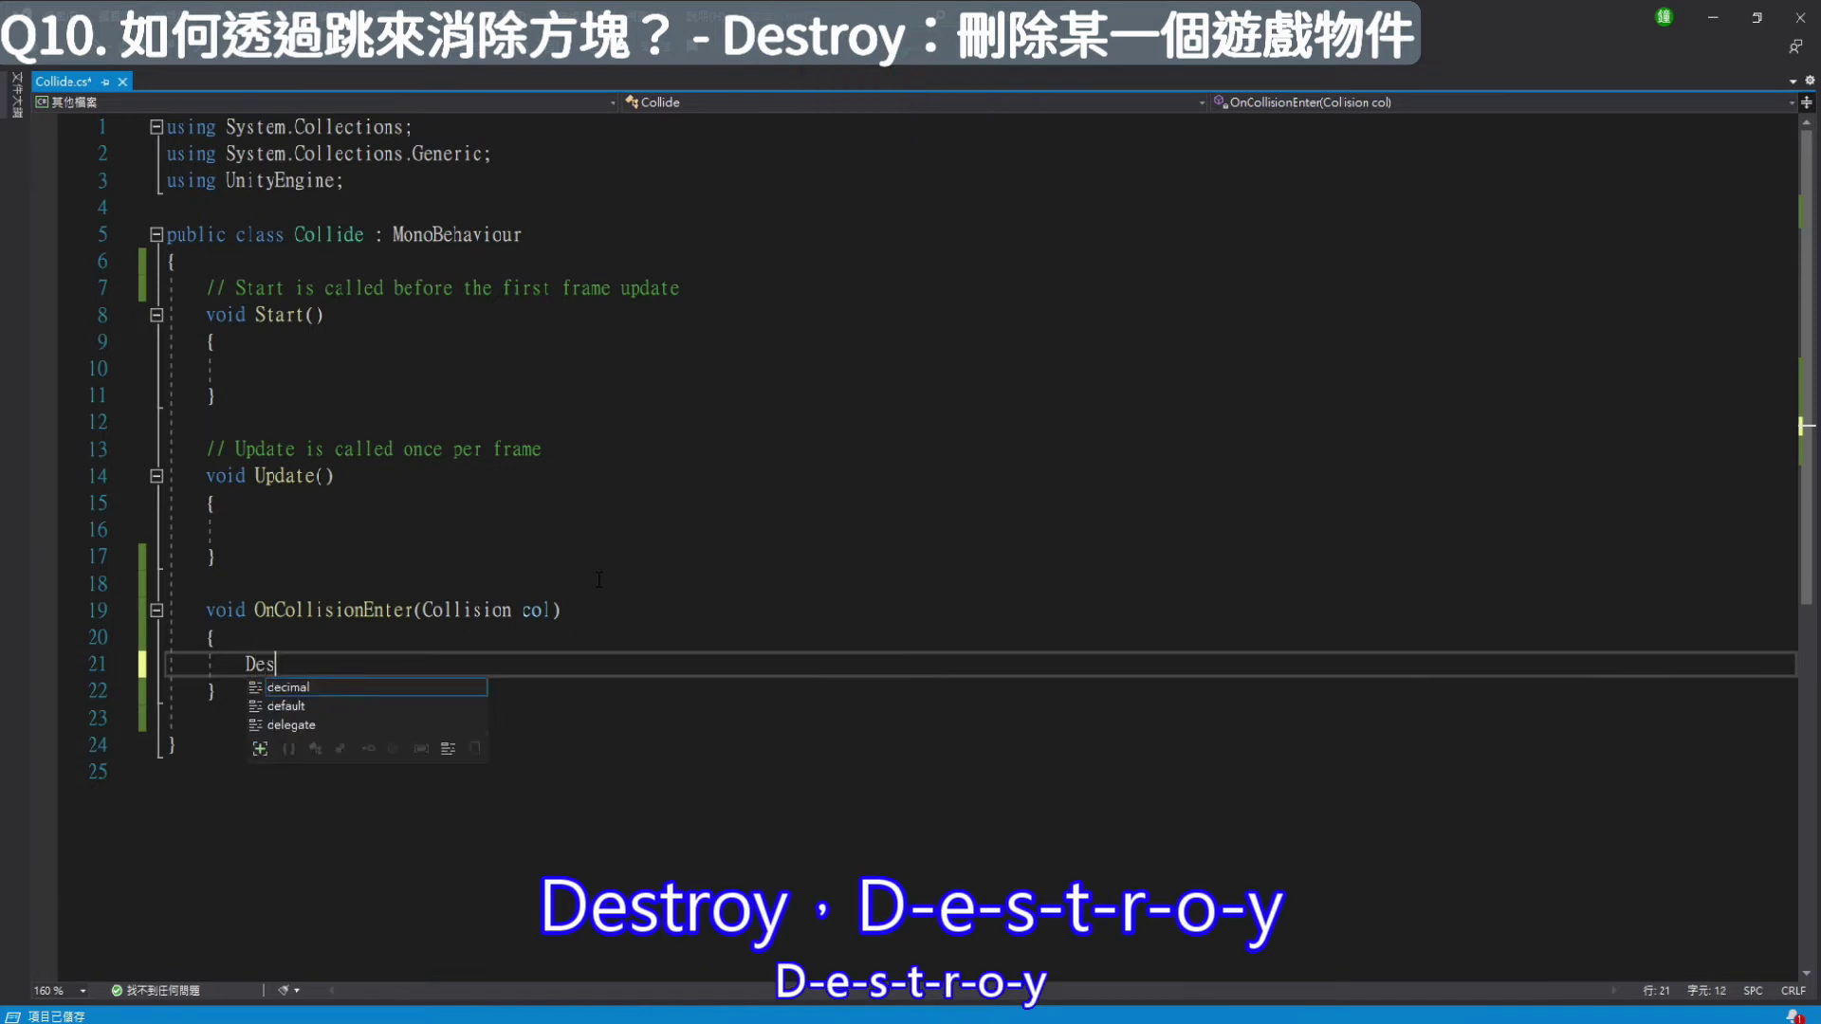
{"action": "type", "text": "troy();"}
{"action": "key", "text": "Left"}
{"action": "key", "text": "Left"}
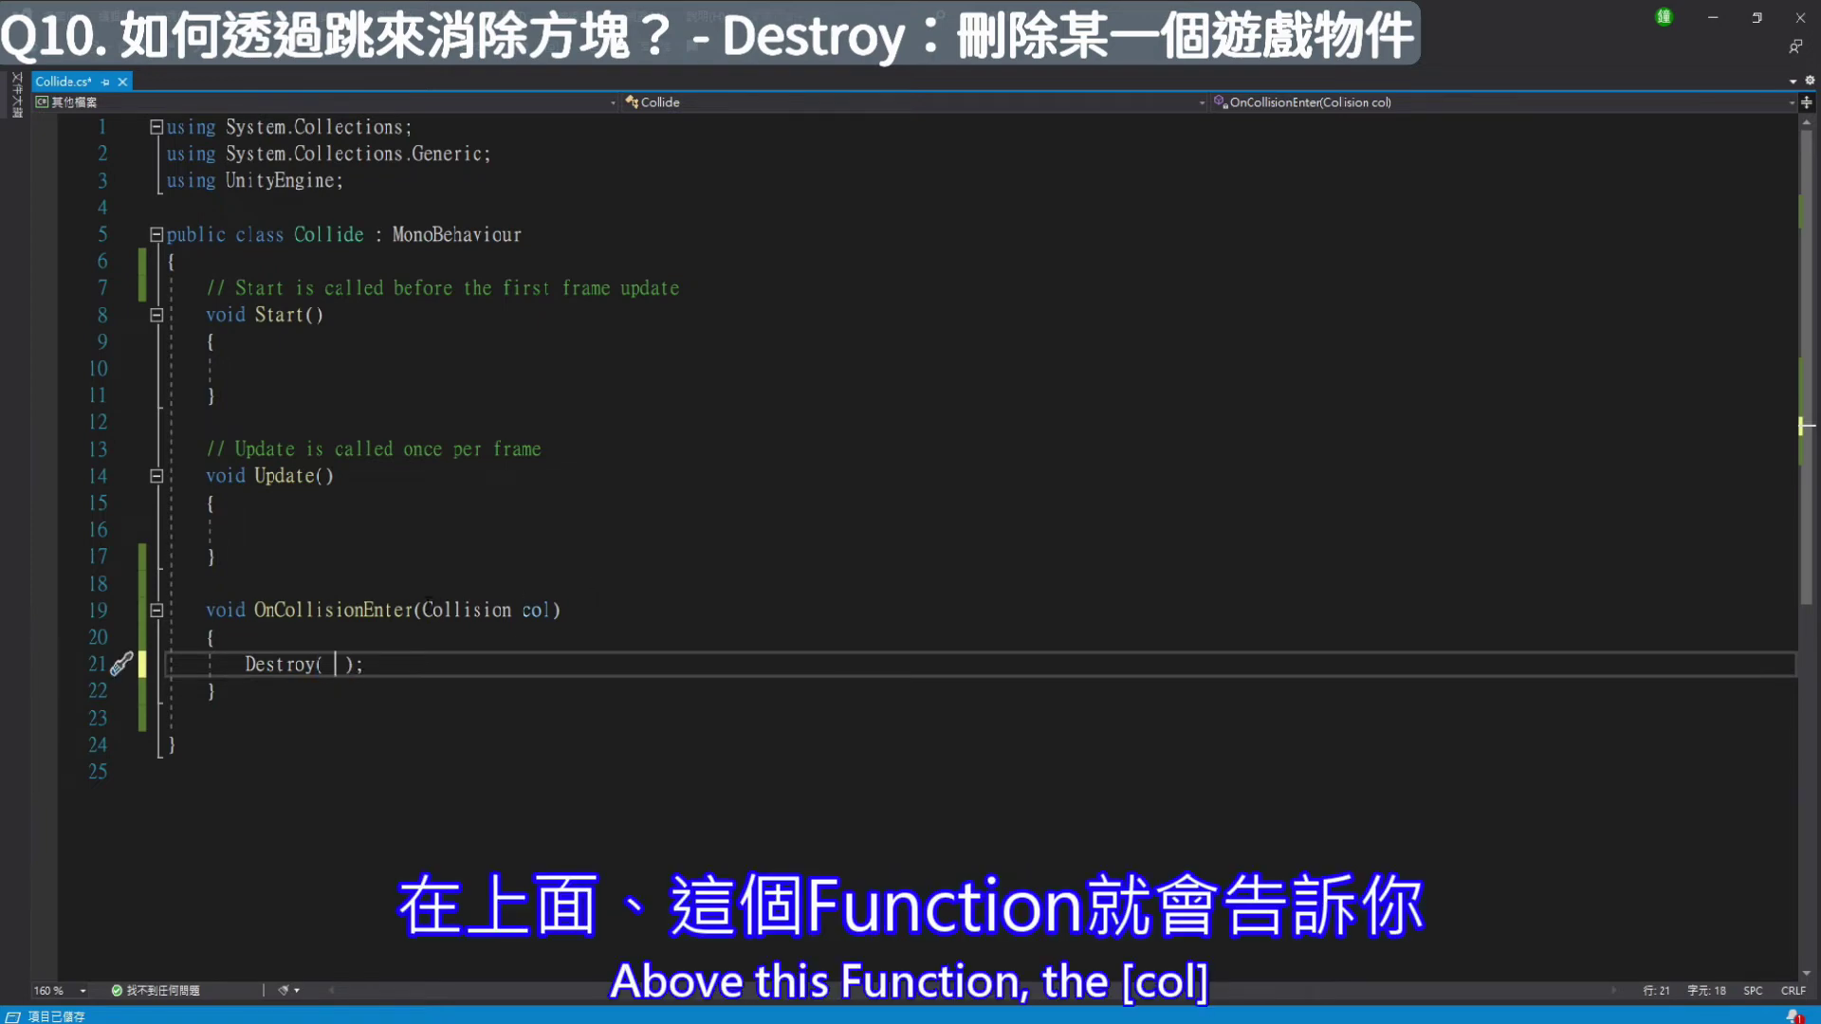
{"action": "left_click_drag", "start_coordinate": [422, 610], "coordinate": [554, 610]}
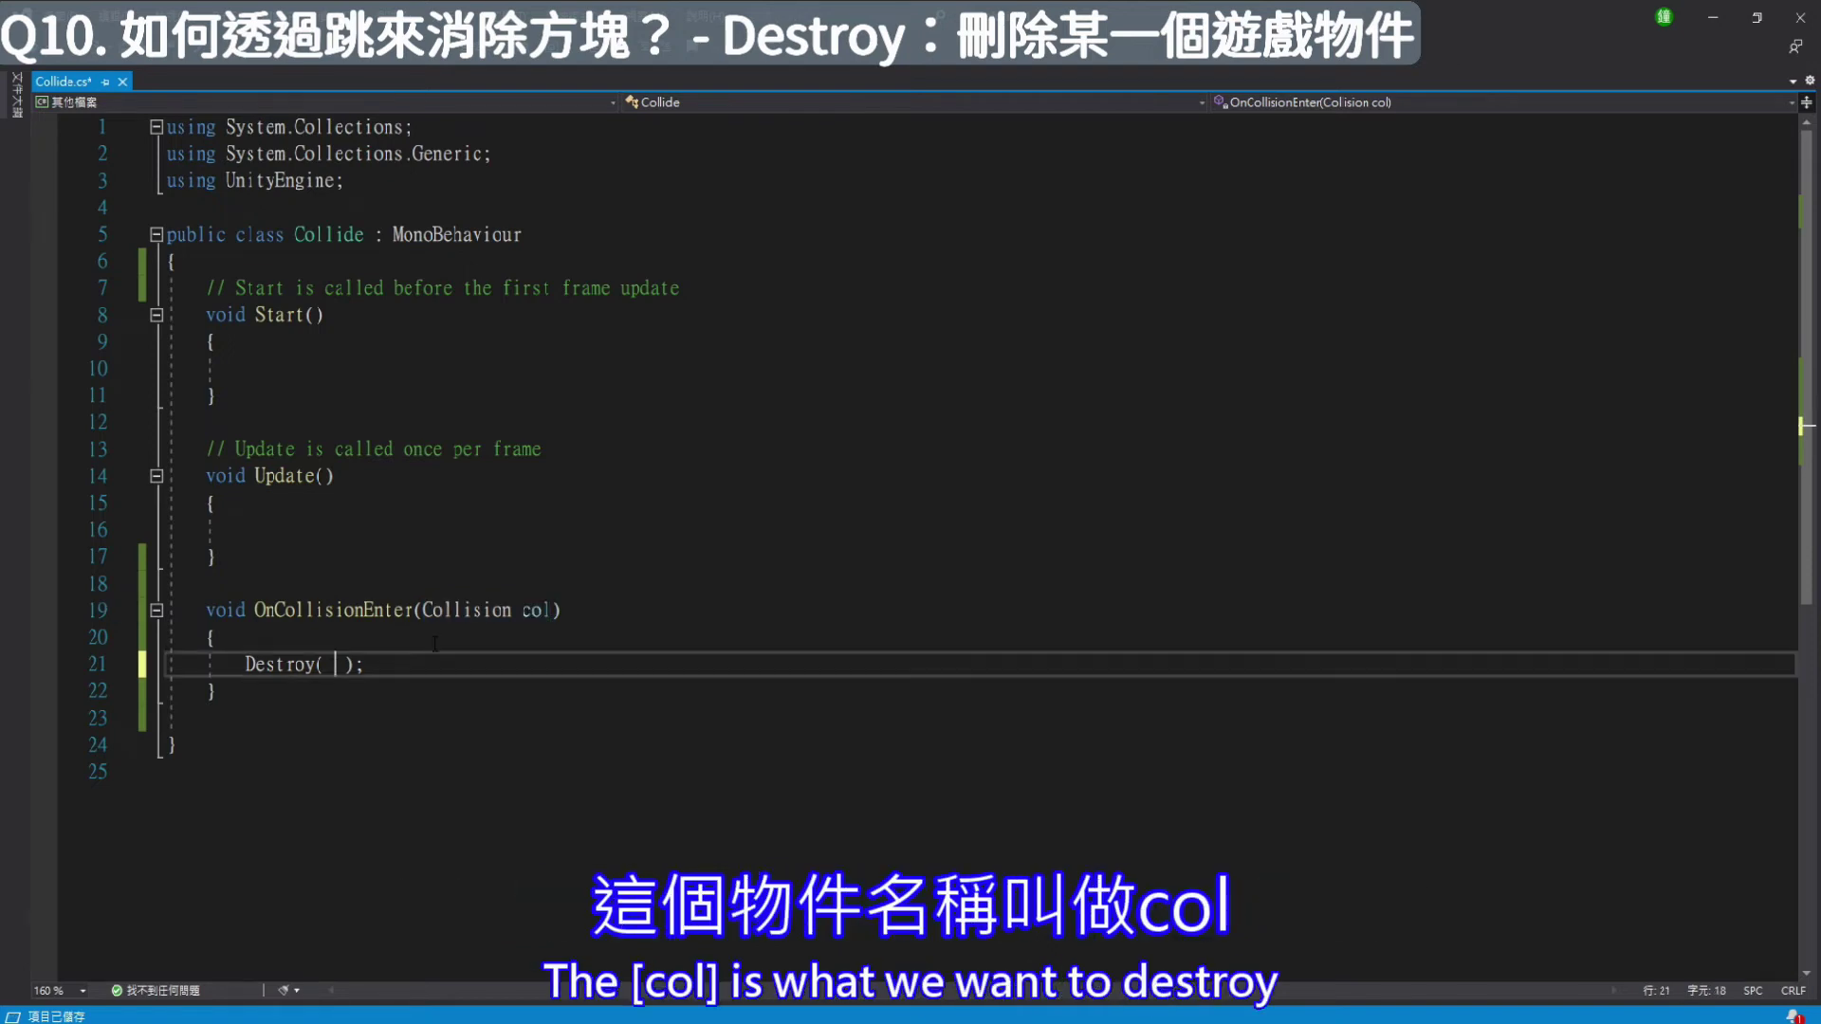
{"action": "left_click", "coordinate": [334, 664]}
{"action": "type", "text": "col"}
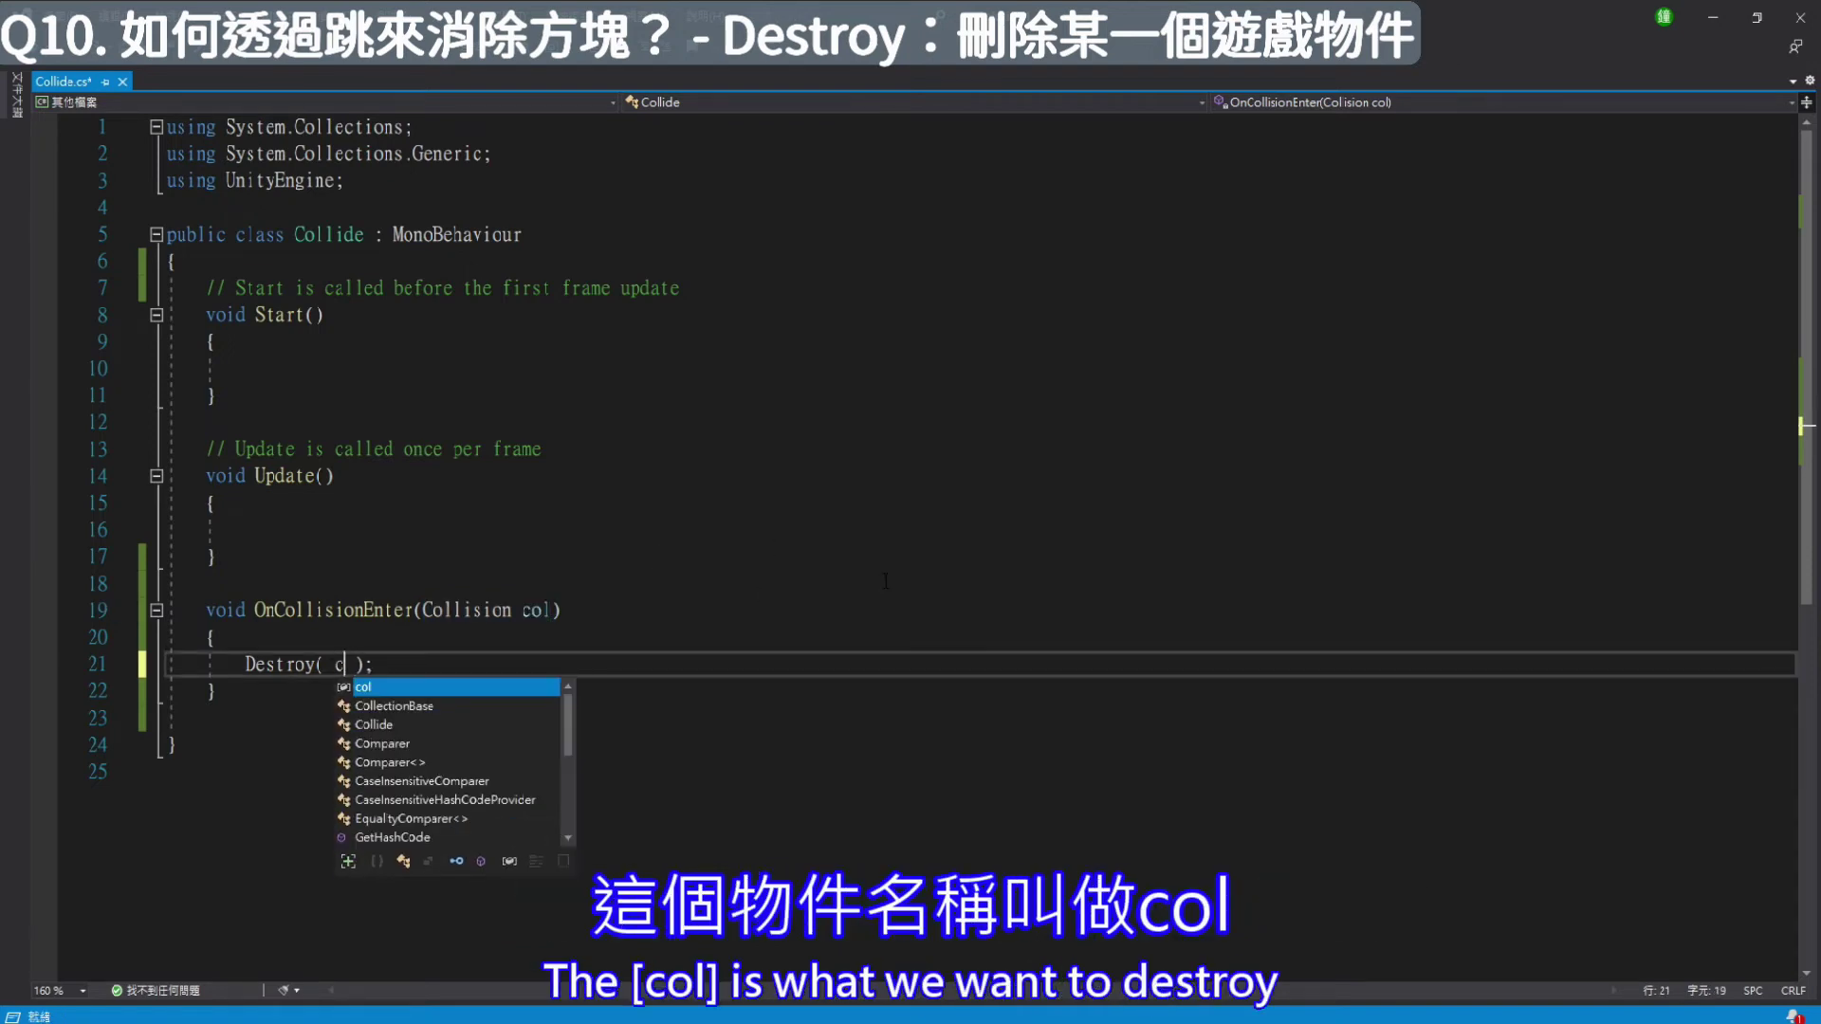
{"action": "key", "text": "BackSpace"}
{"action": "key", "text": "BackSpace"}
{"action": "key", "text": "BackSpace"}
{"action": "type", "text": "col."}
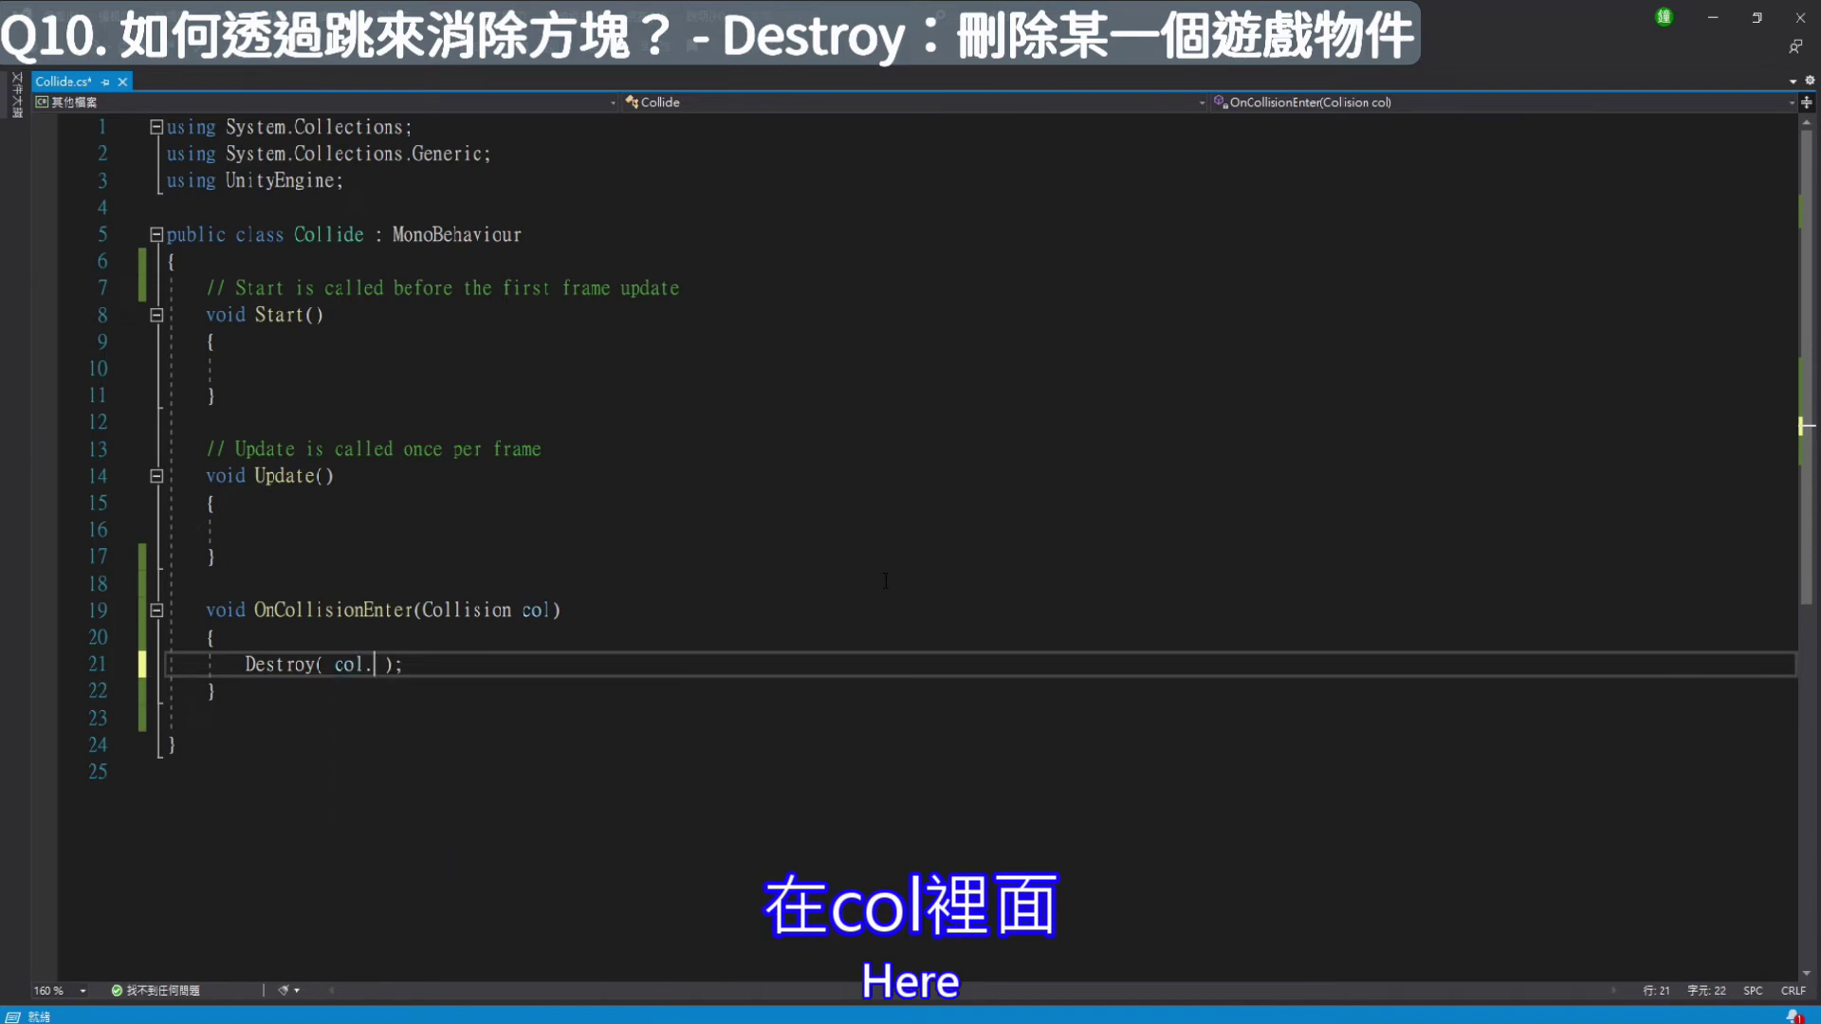
{"action": "type", "text": "game"}
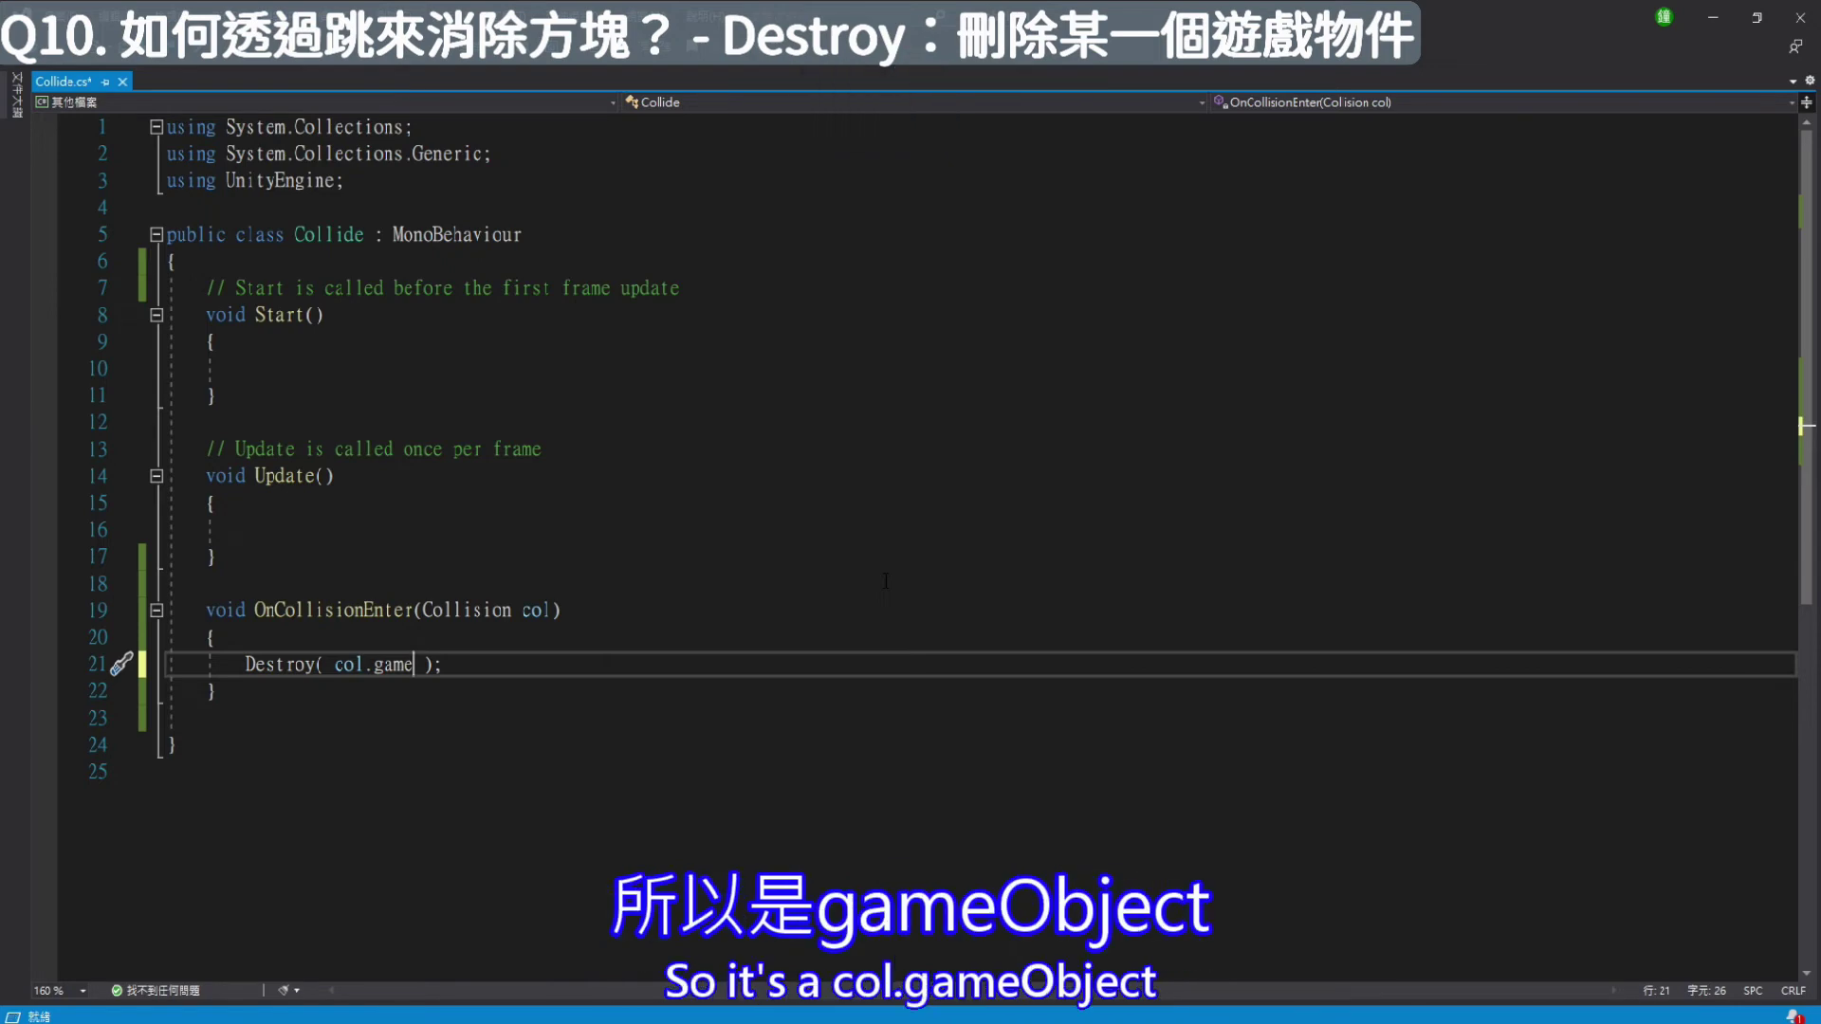
{"action": "type", "text": "Object"}
{"action": "key", "text": "ctrl+s"}
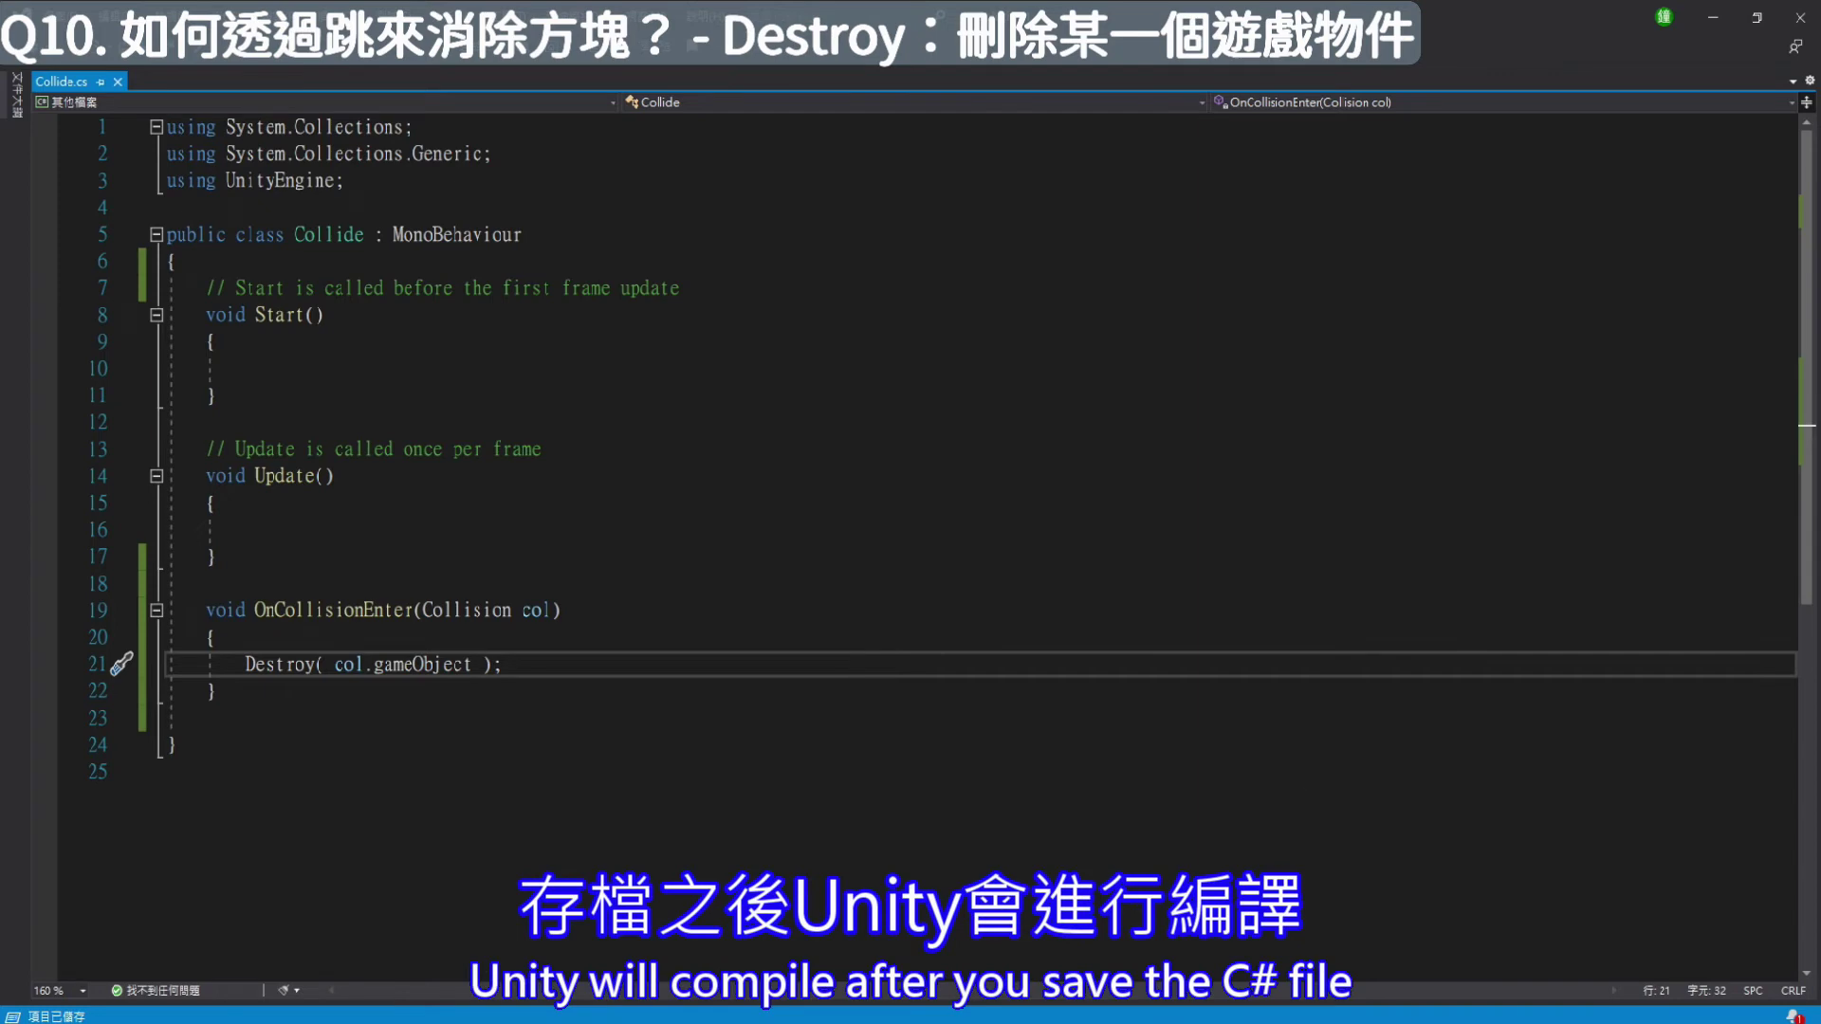
{"action": "key", "text": "alt+Tab"}
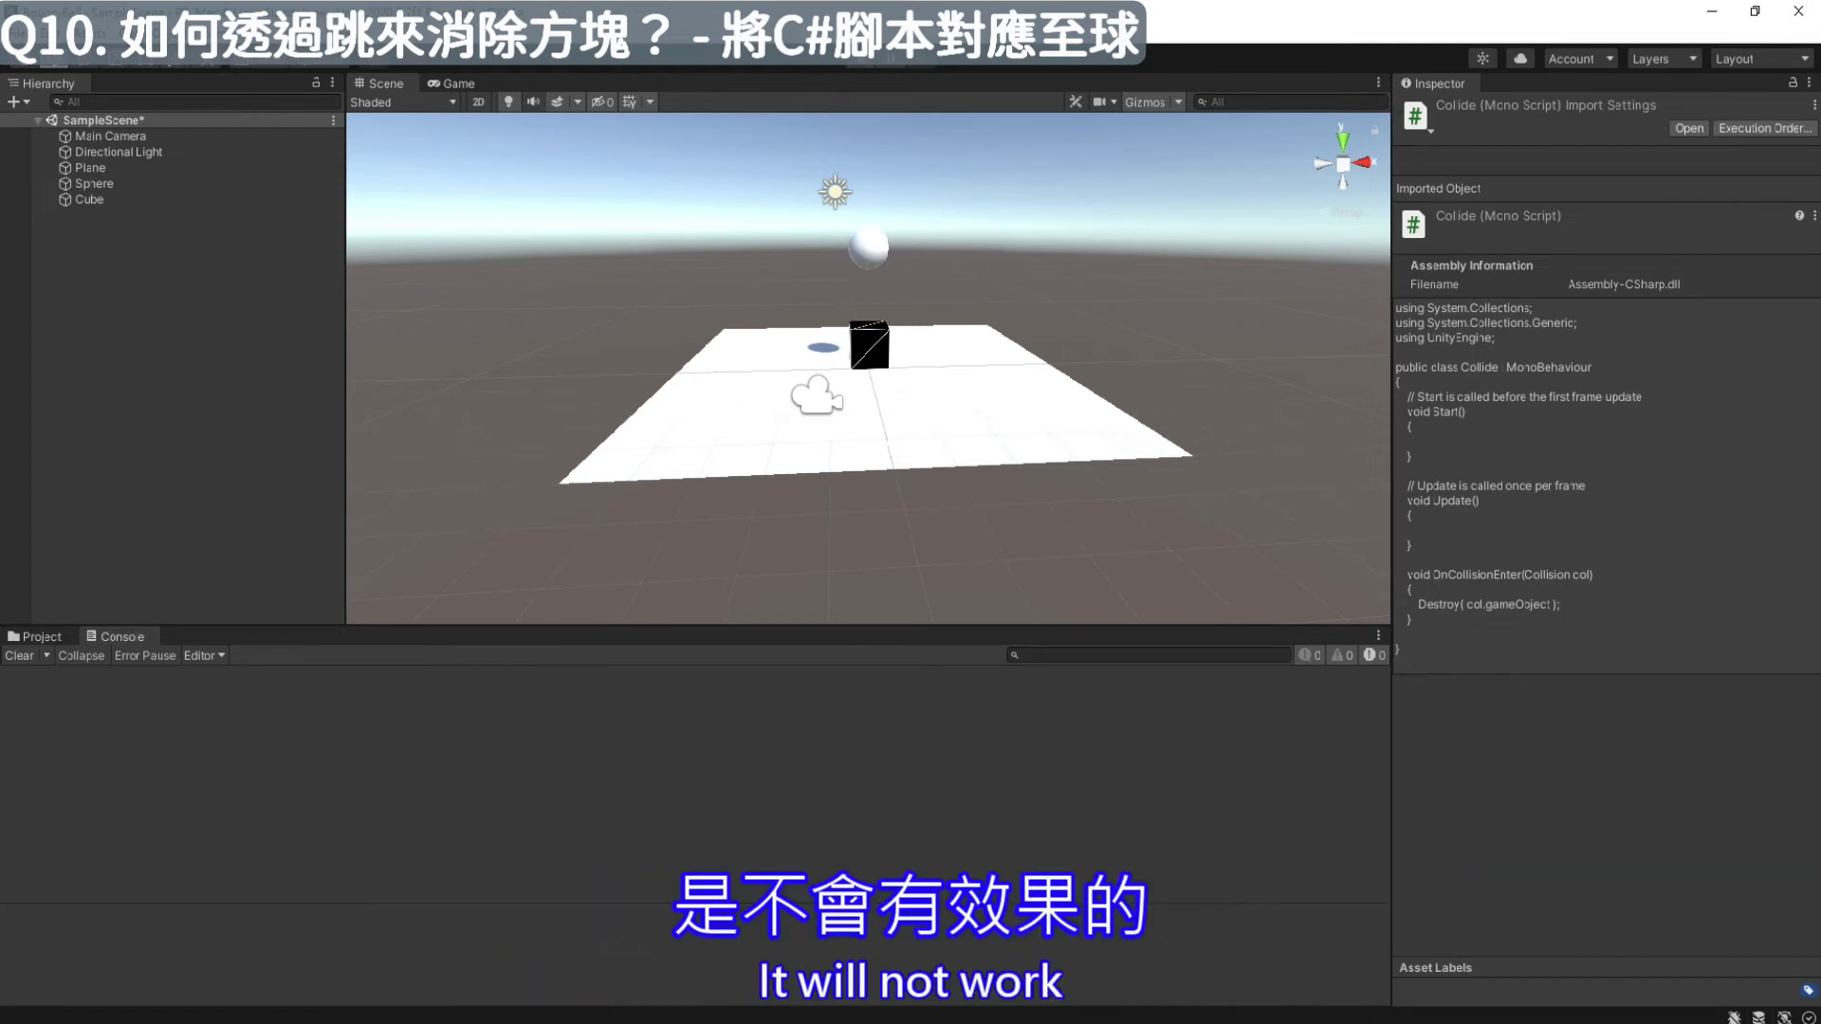
Attach the Collide script to the Sphere and play the scene, destroying the Cube and Plane
{"action": "left_click", "coordinate": [864, 63]}
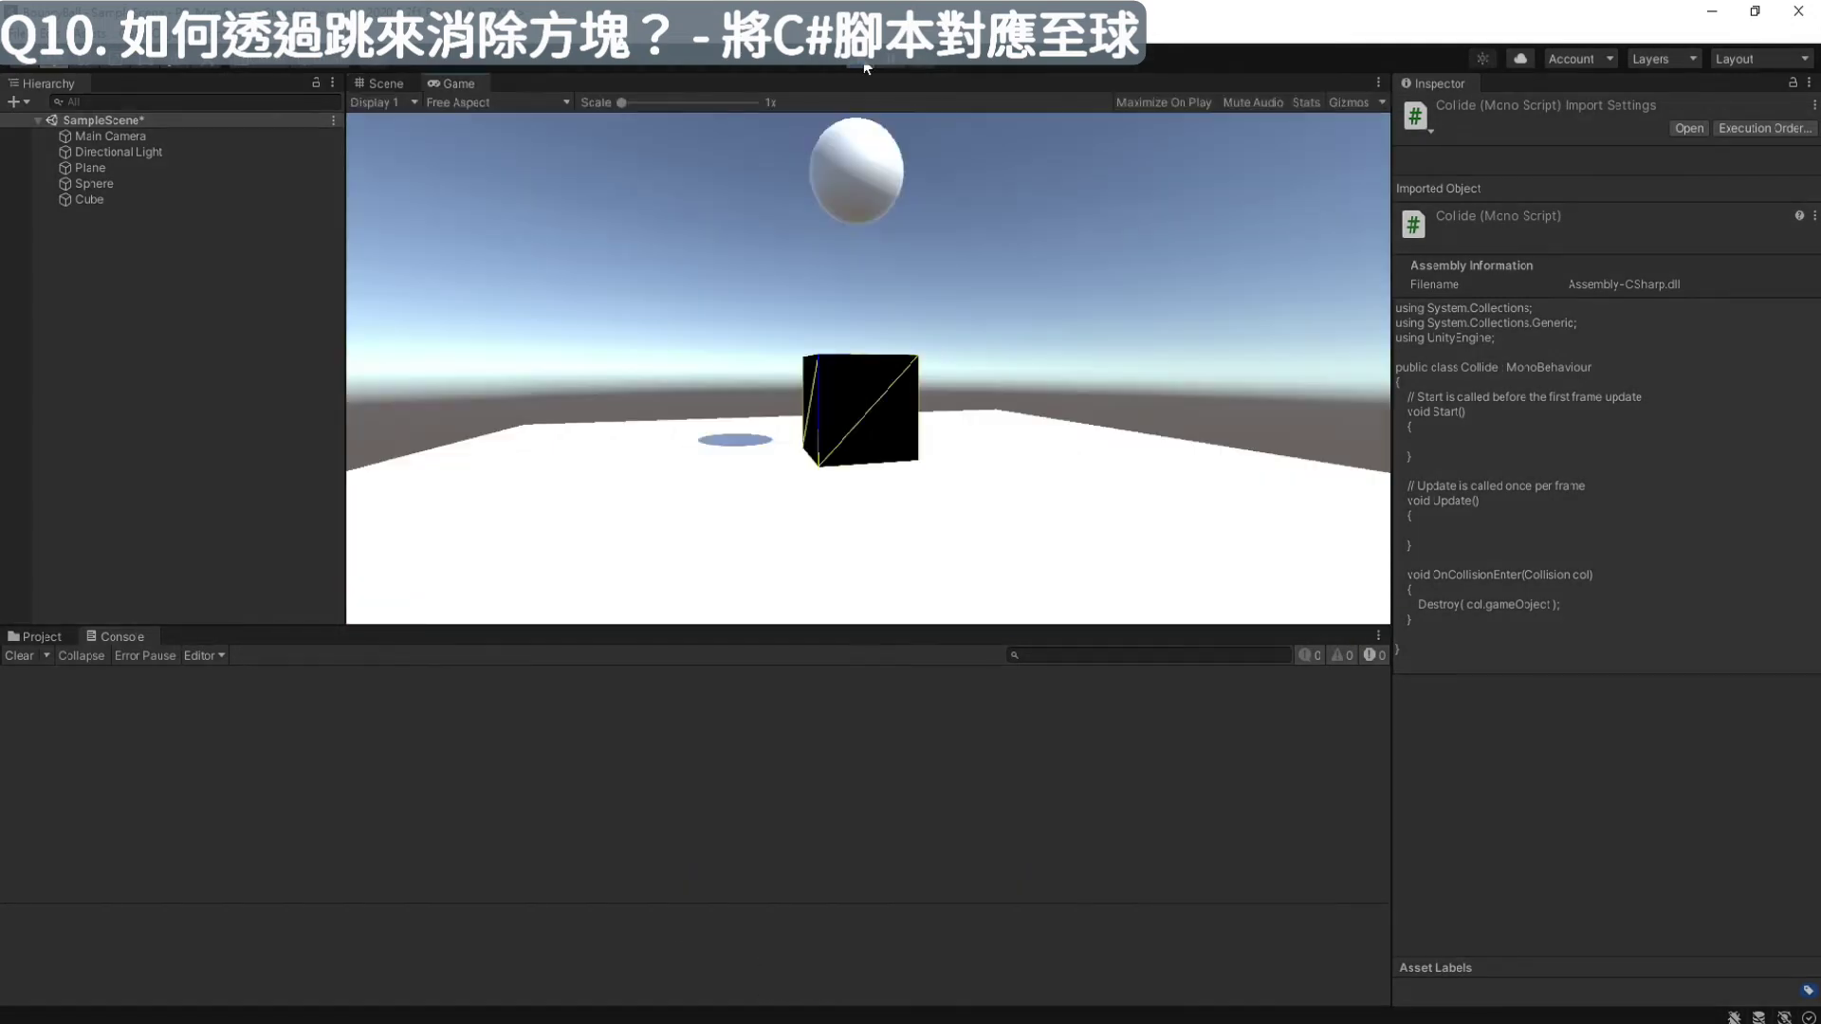
{"action": "left_click", "coordinate": [865, 62]}
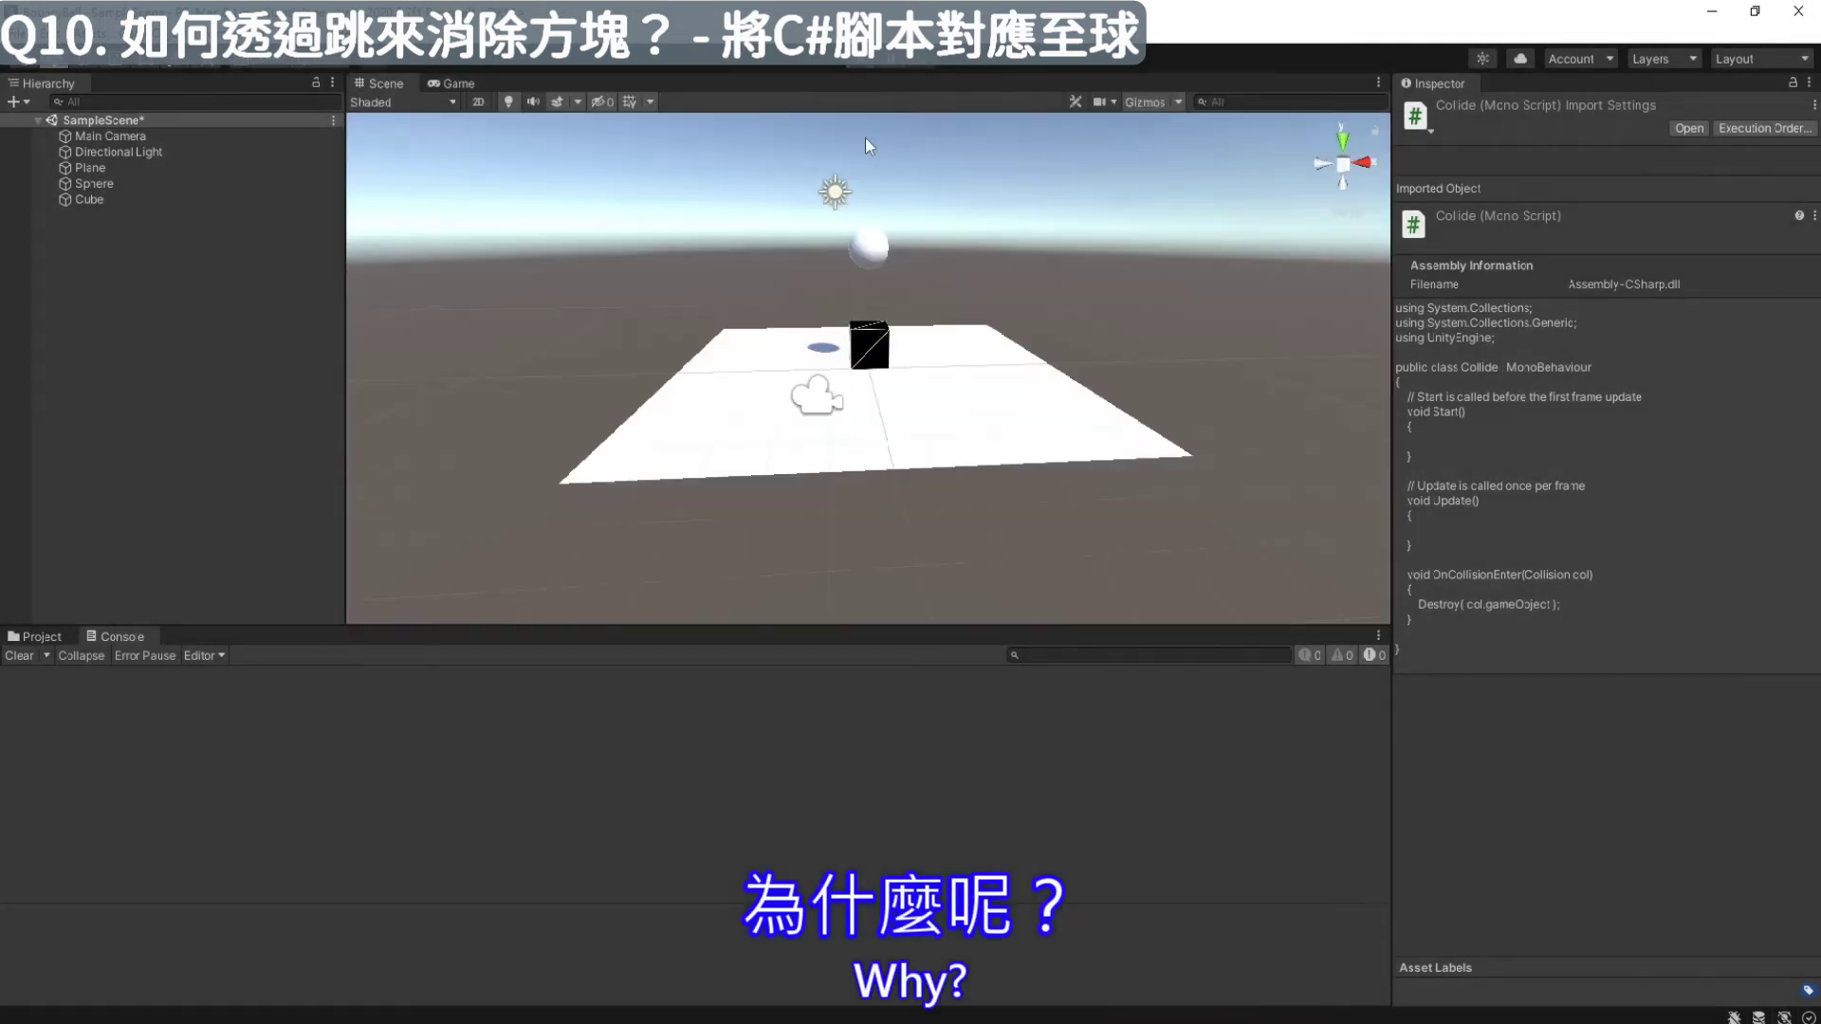
{"action": "left_click", "coordinate": [39, 638]}
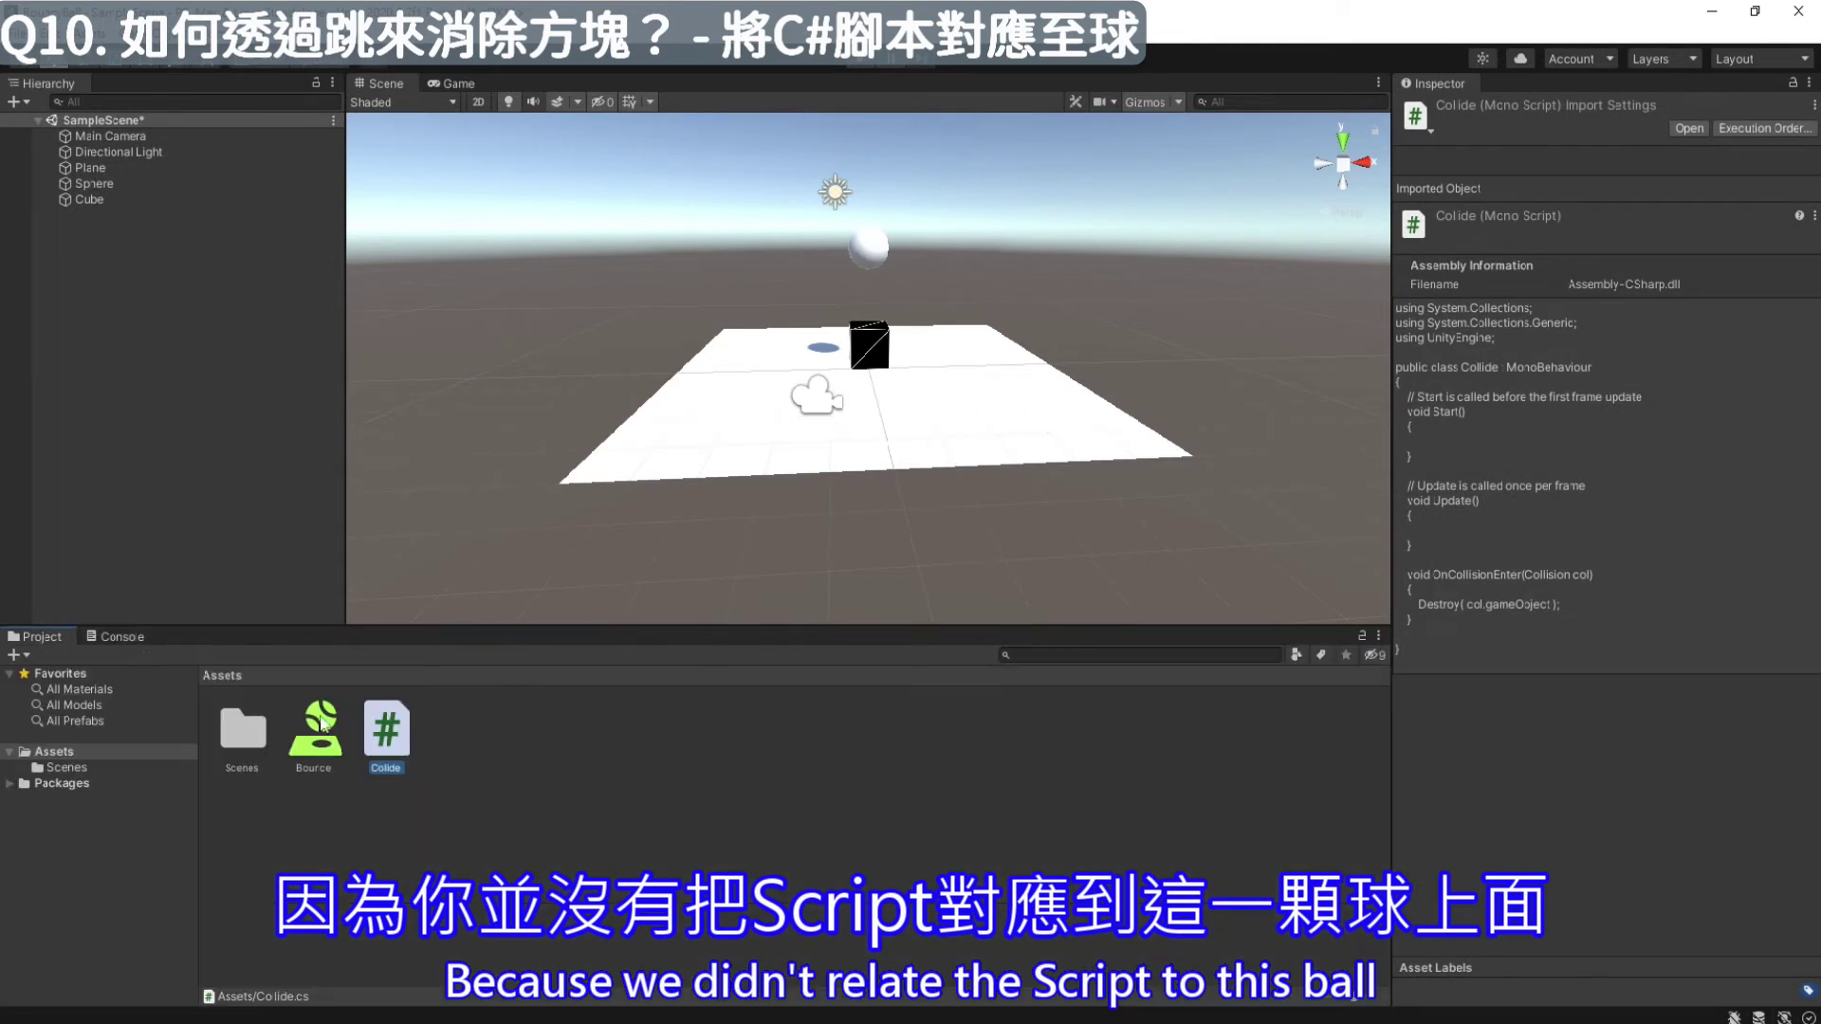
{"action": "left_click", "coordinate": [863, 252]}
{"action": "scroll", "coordinate": [1668, 670], "scroll_direction": "down", "scroll_amount": 3}
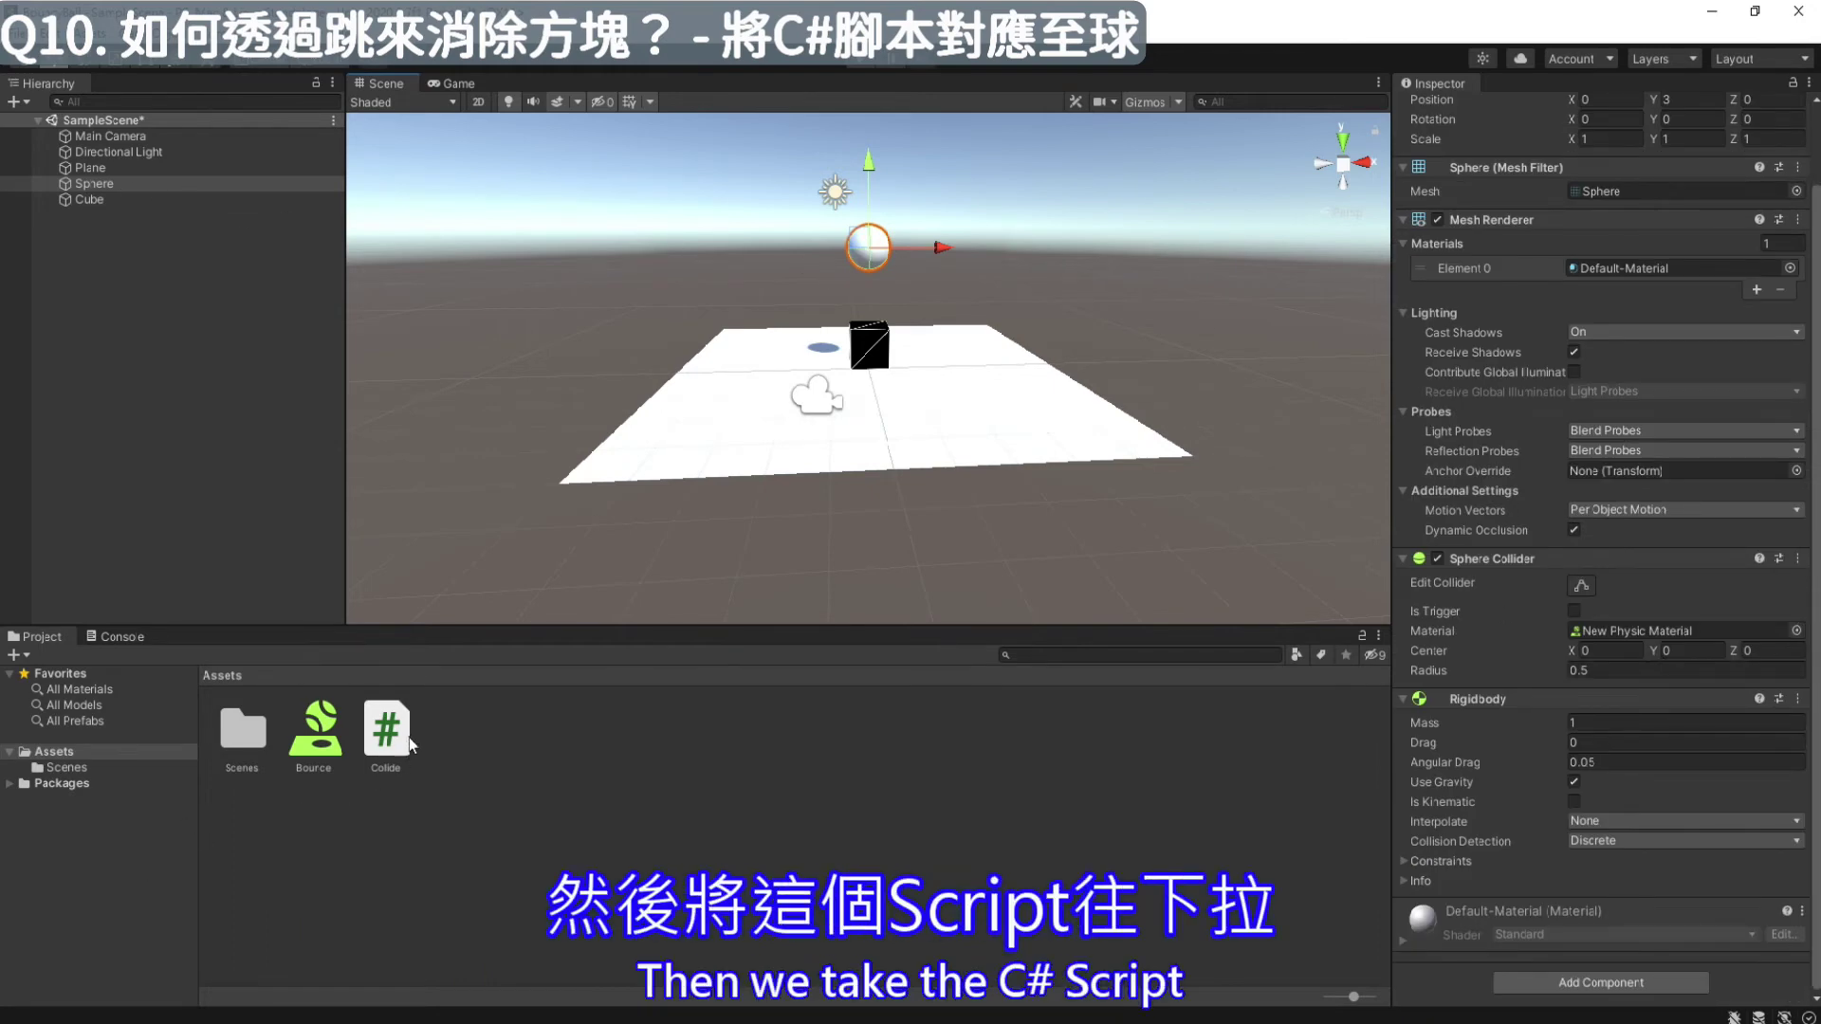
{"action": "left_click_drag", "start_coordinate": [396, 732], "coordinate": [1508, 902]}
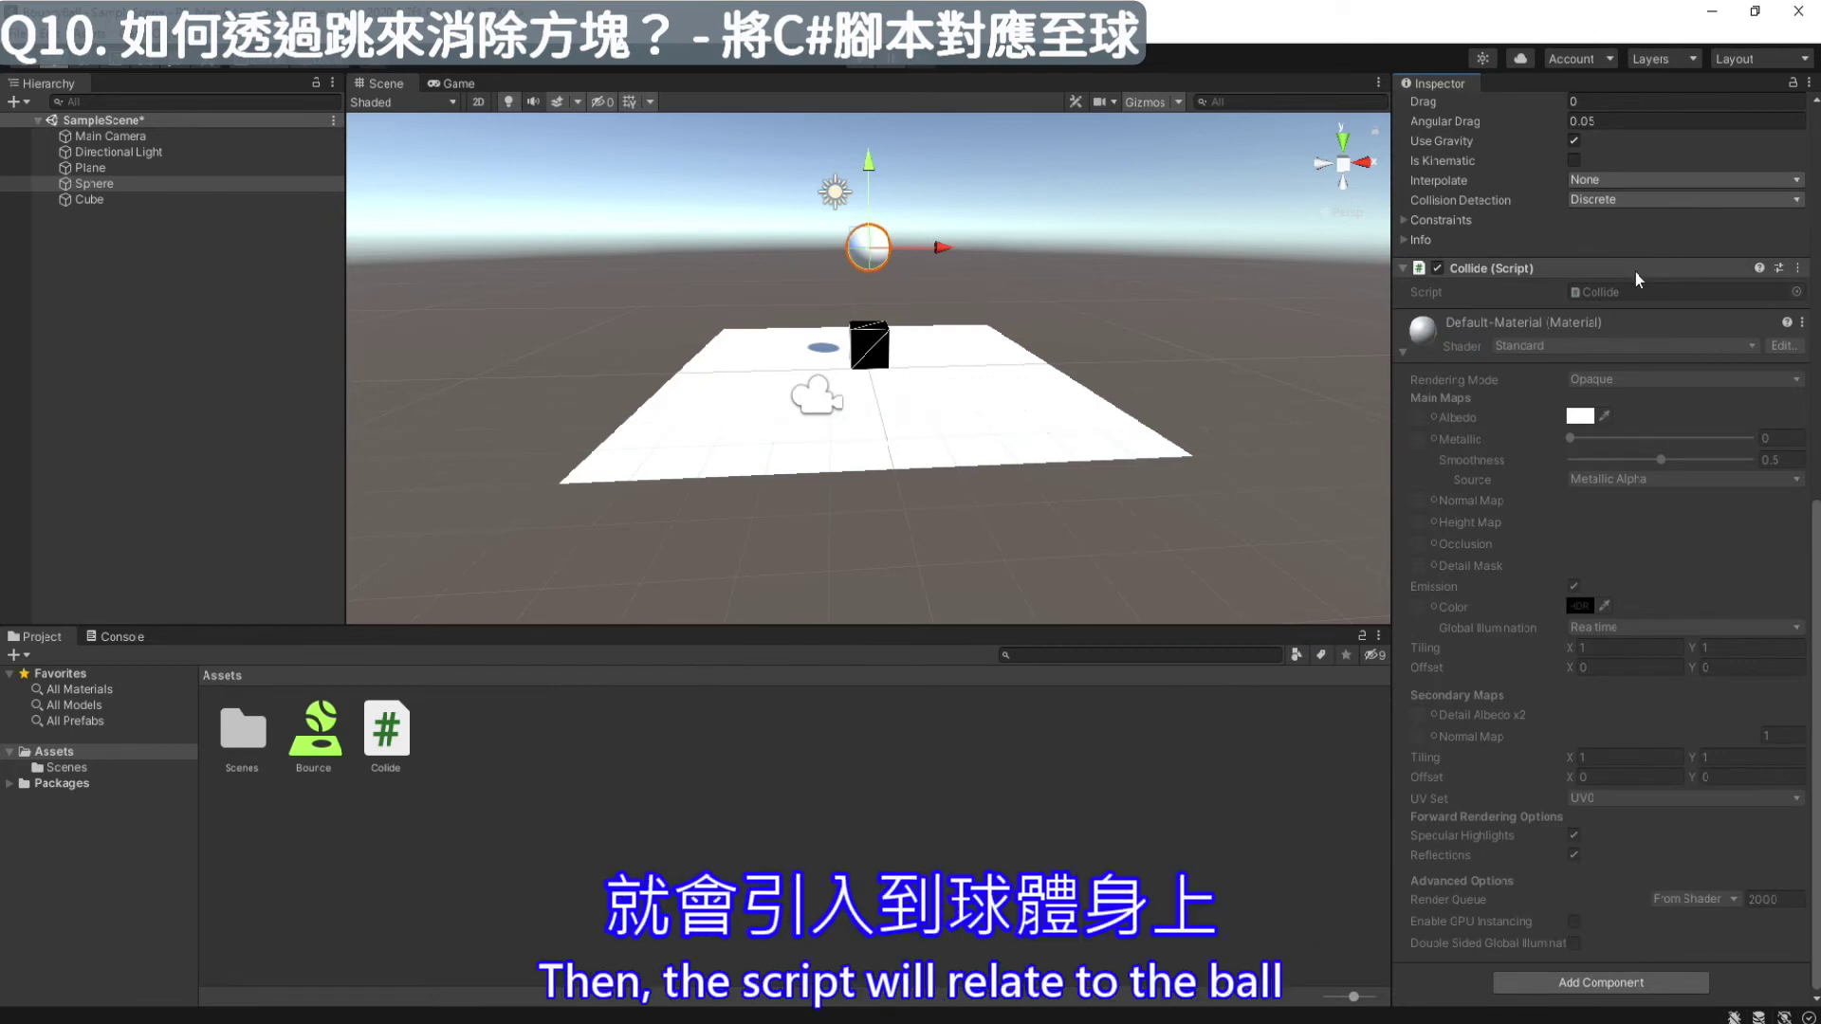
{"action": "left_click", "coordinate": [858, 61]}
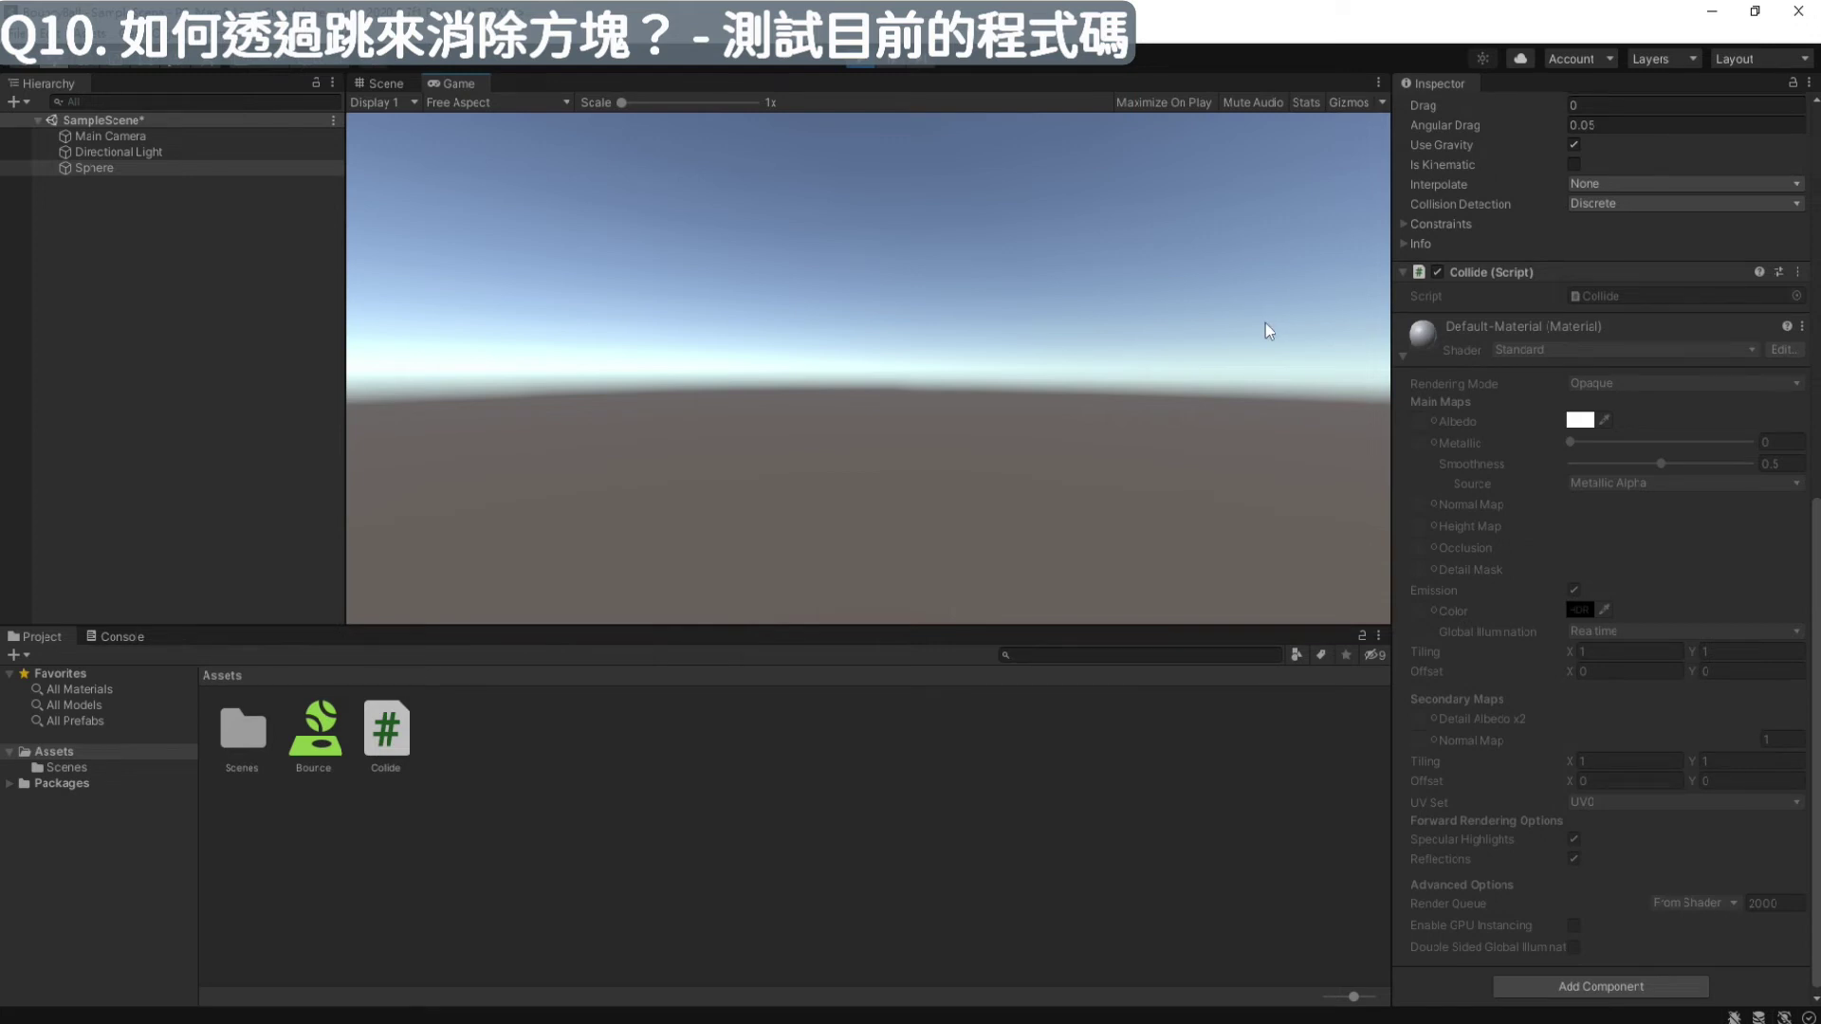
Stop play mode, pull the Main Camera back toward the lower left, and play again
{"action": "left_click", "coordinate": [868, 60]}
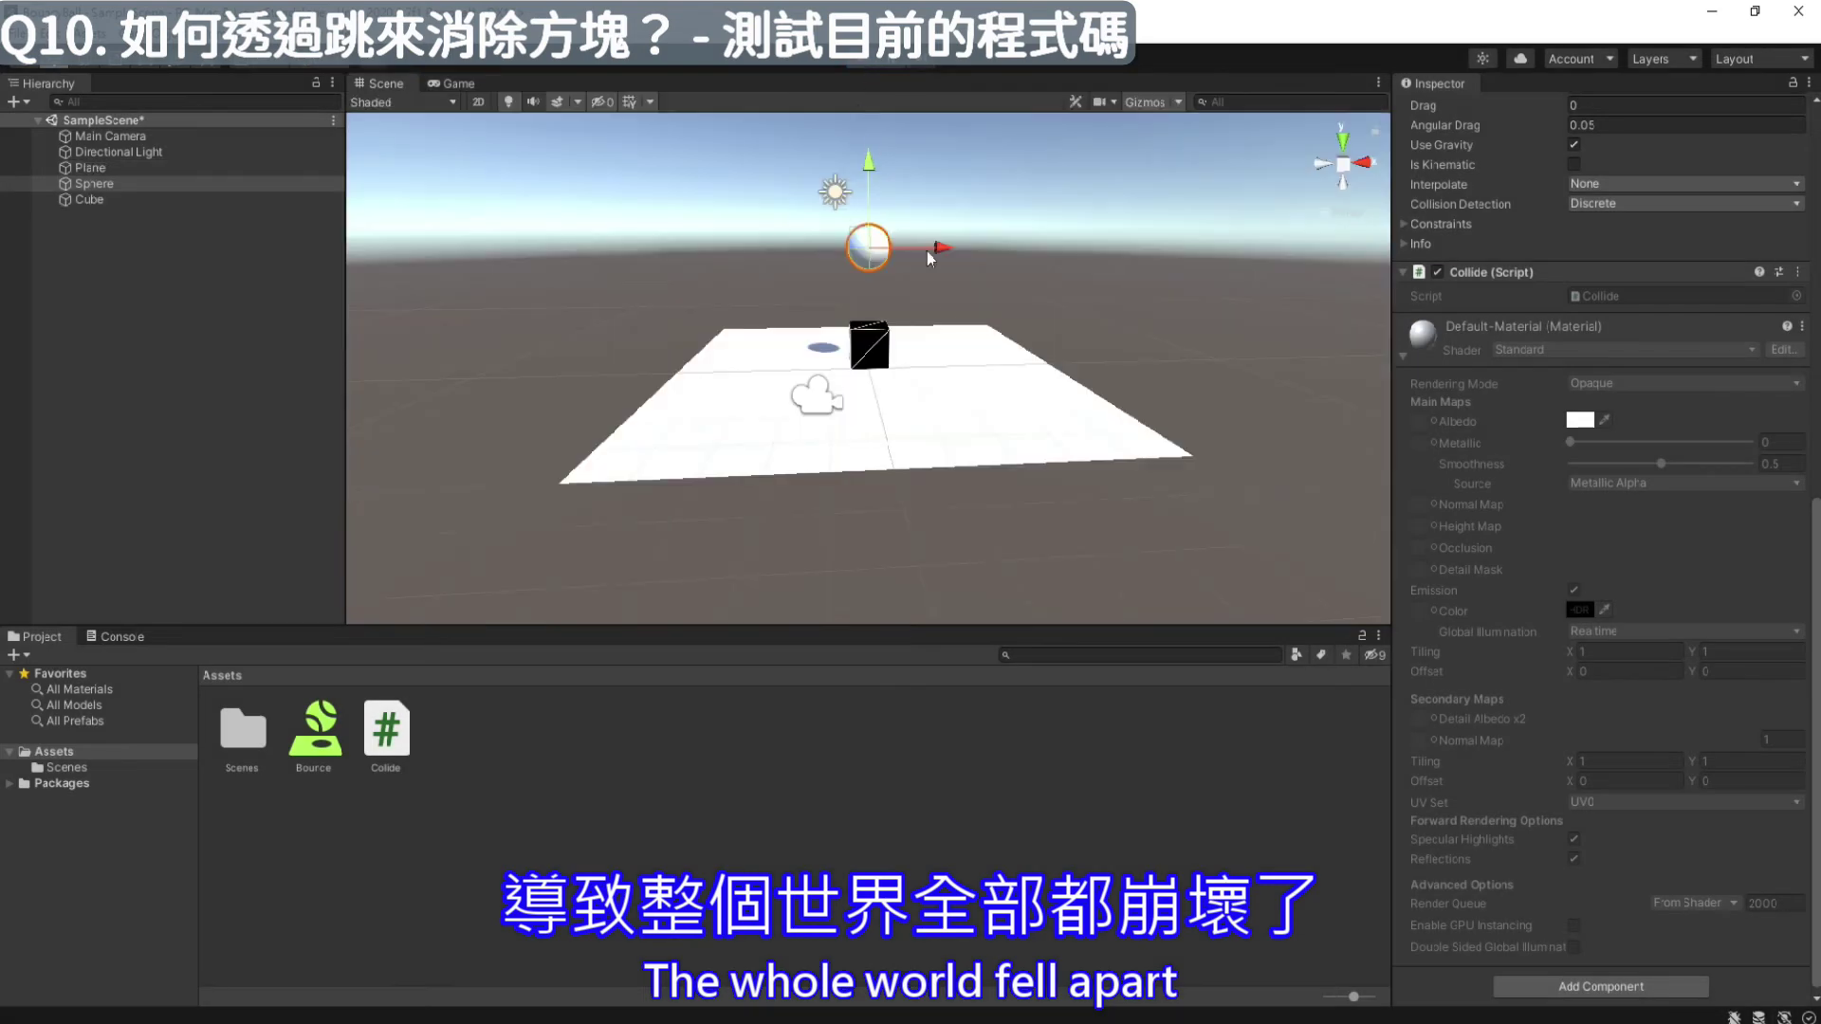
{"action": "left_click", "coordinate": [816, 398]}
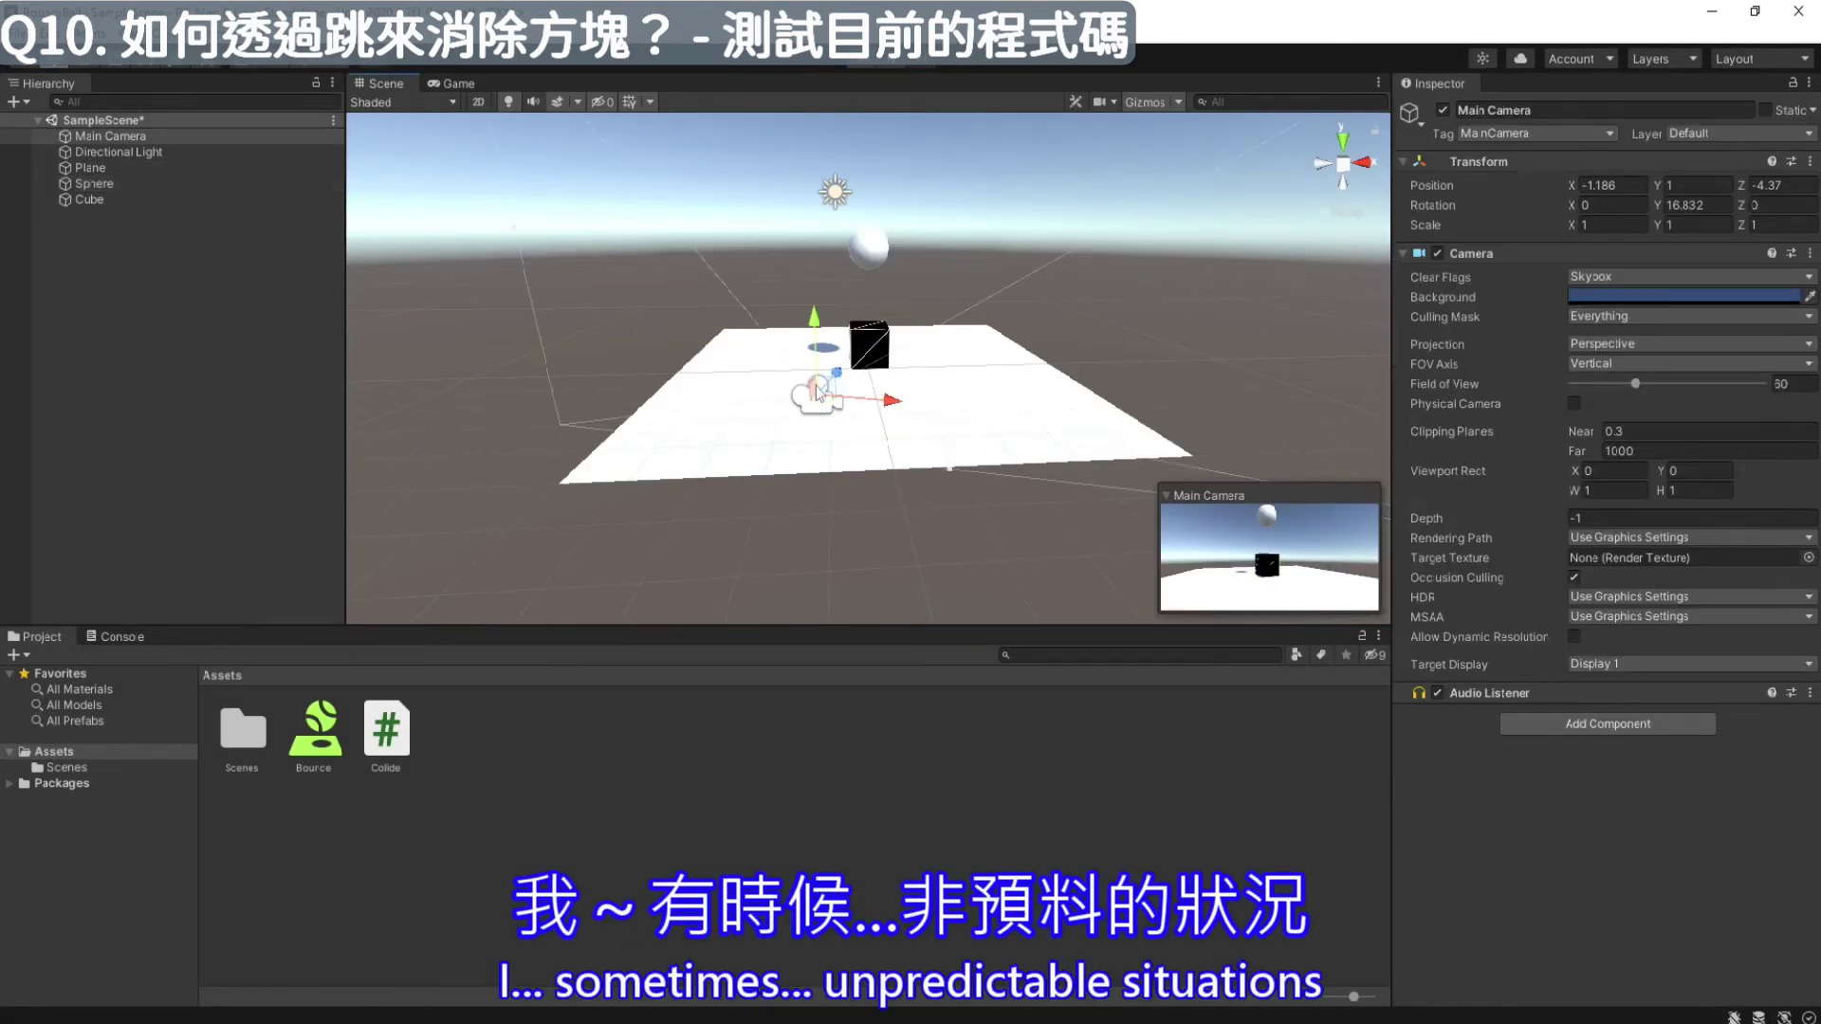
{"action": "left_click_drag", "start_coordinate": [834, 382], "coordinate": [654, 527]}
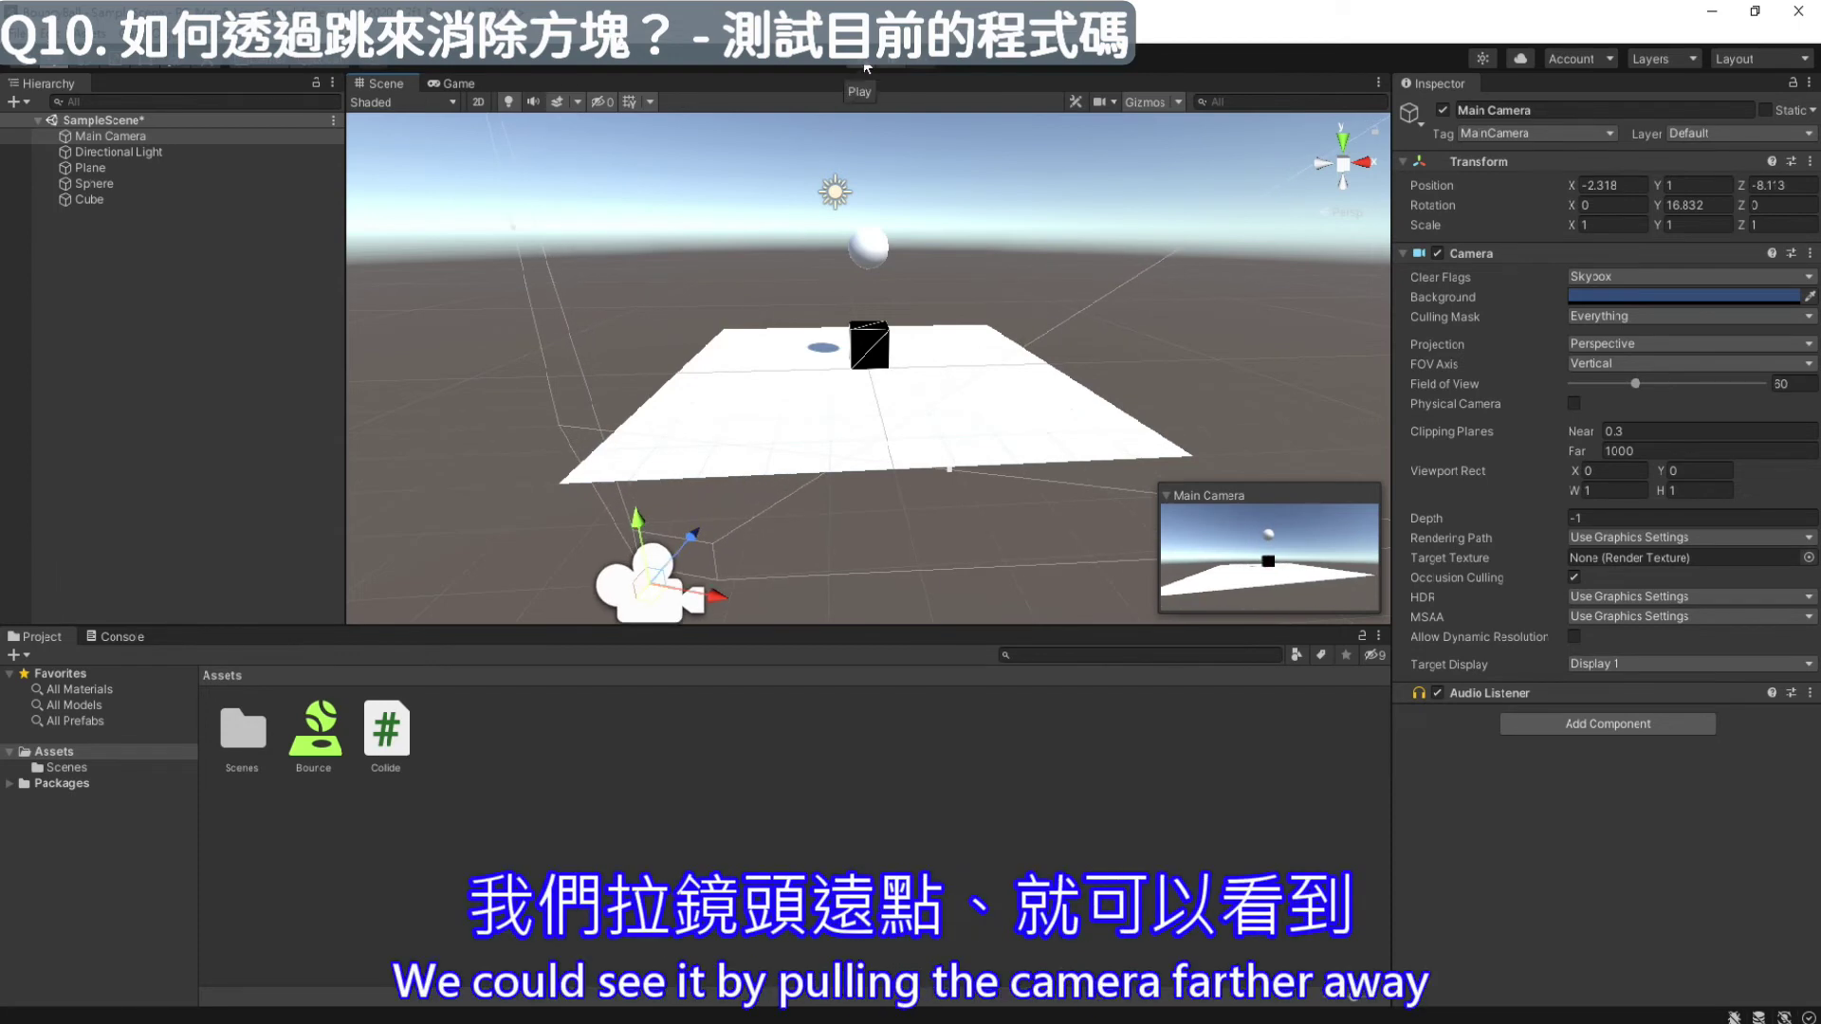
{"action": "left_click", "coordinate": [865, 67]}
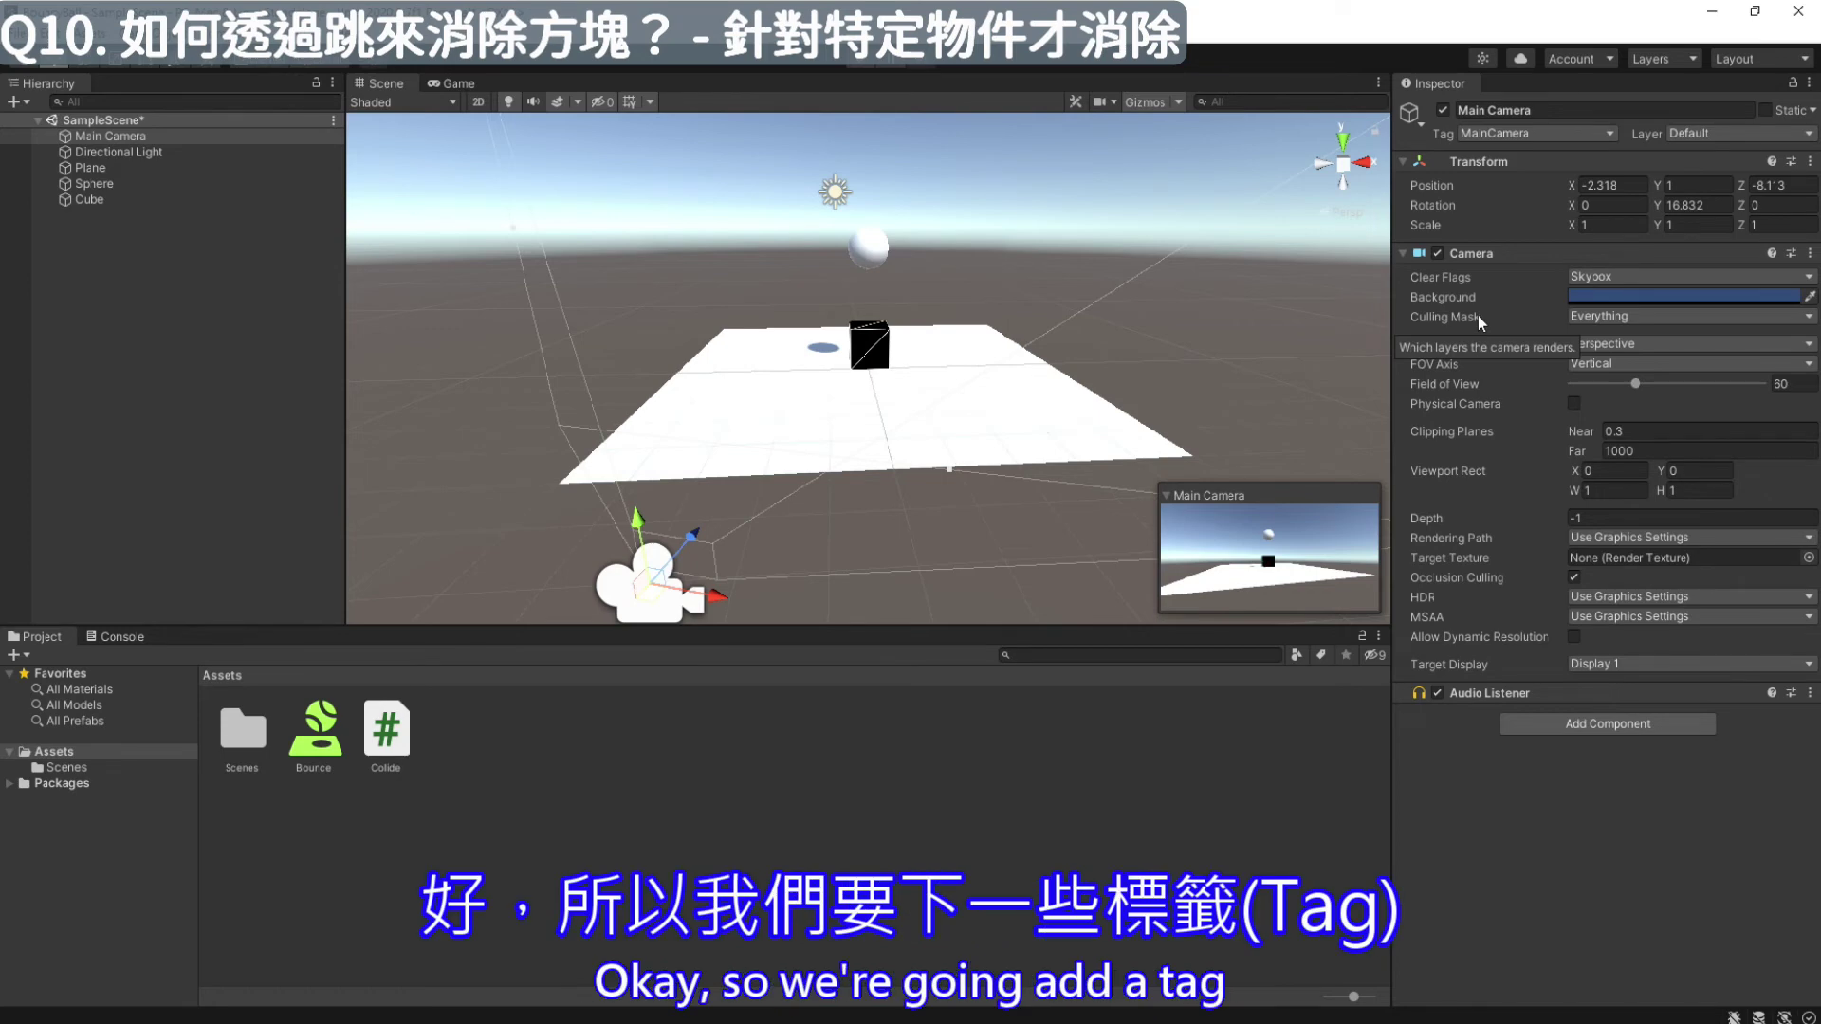
Create a new tag named wall through the Cube's Tag dropdown and save it
{"action": "left_click", "coordinate": [868, 249]}
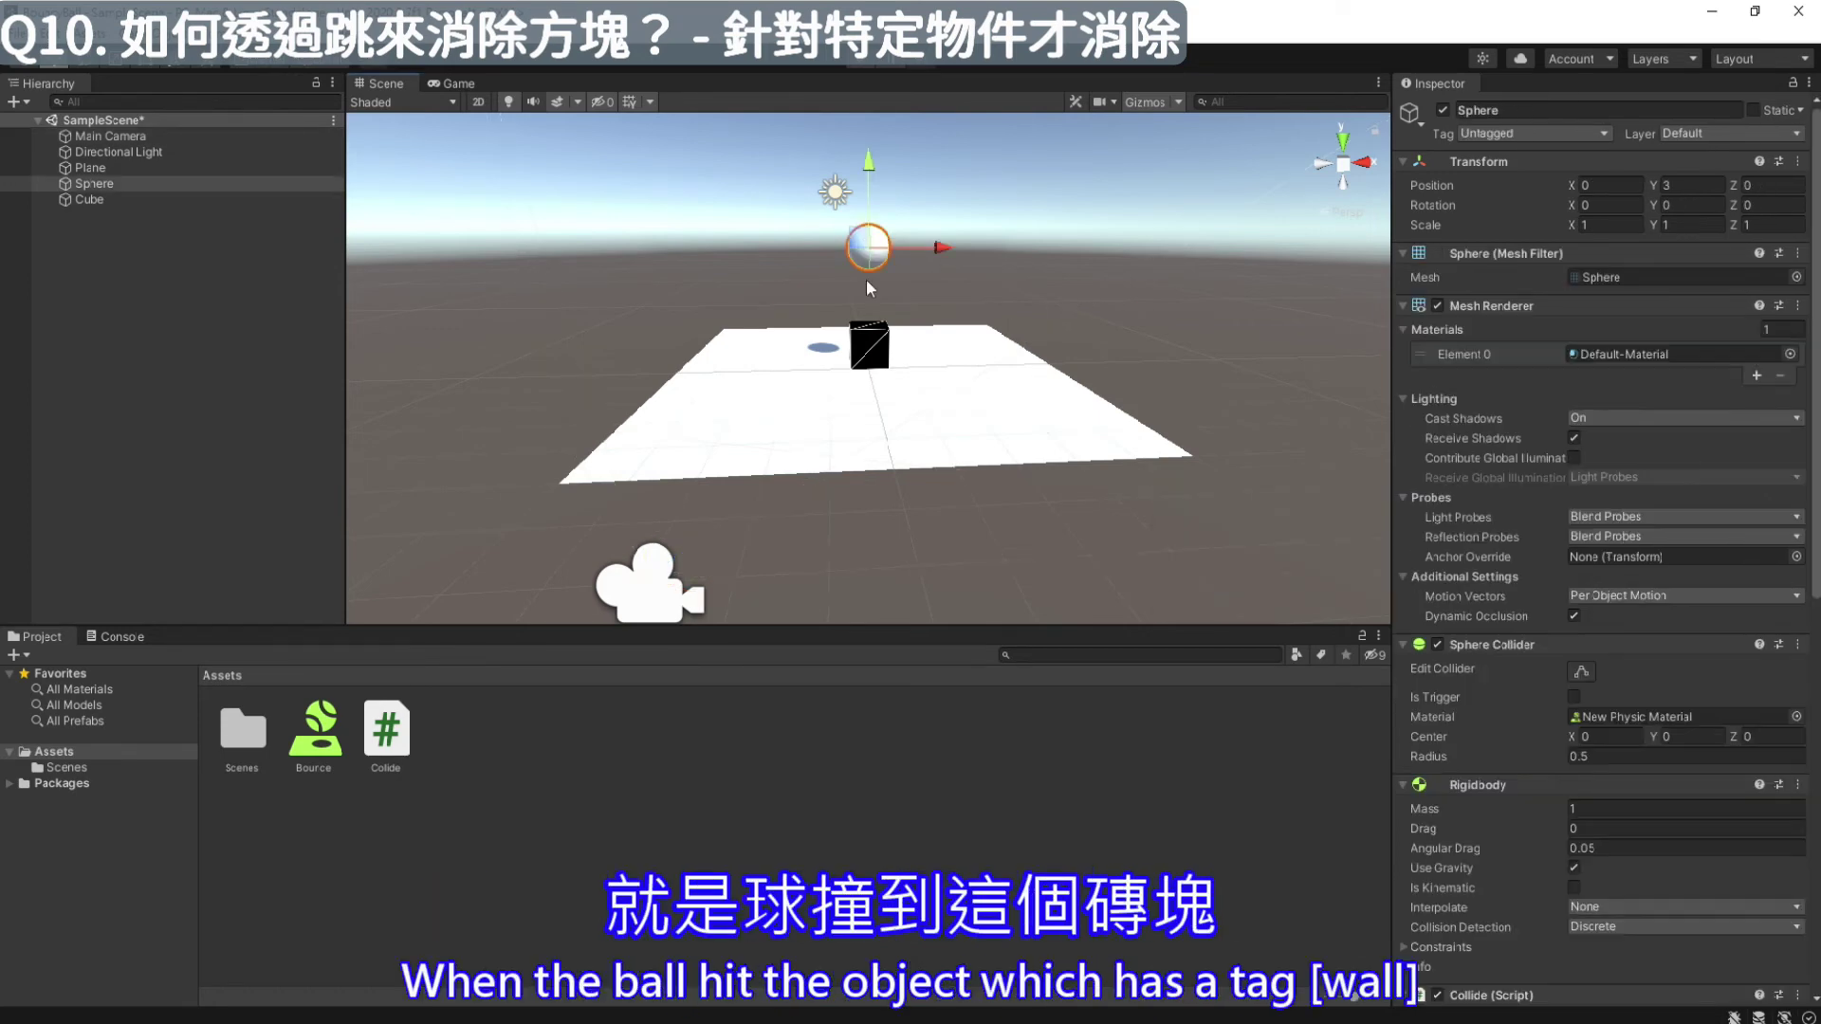
{"action": "left_click", "coordinate": [869, 341]}
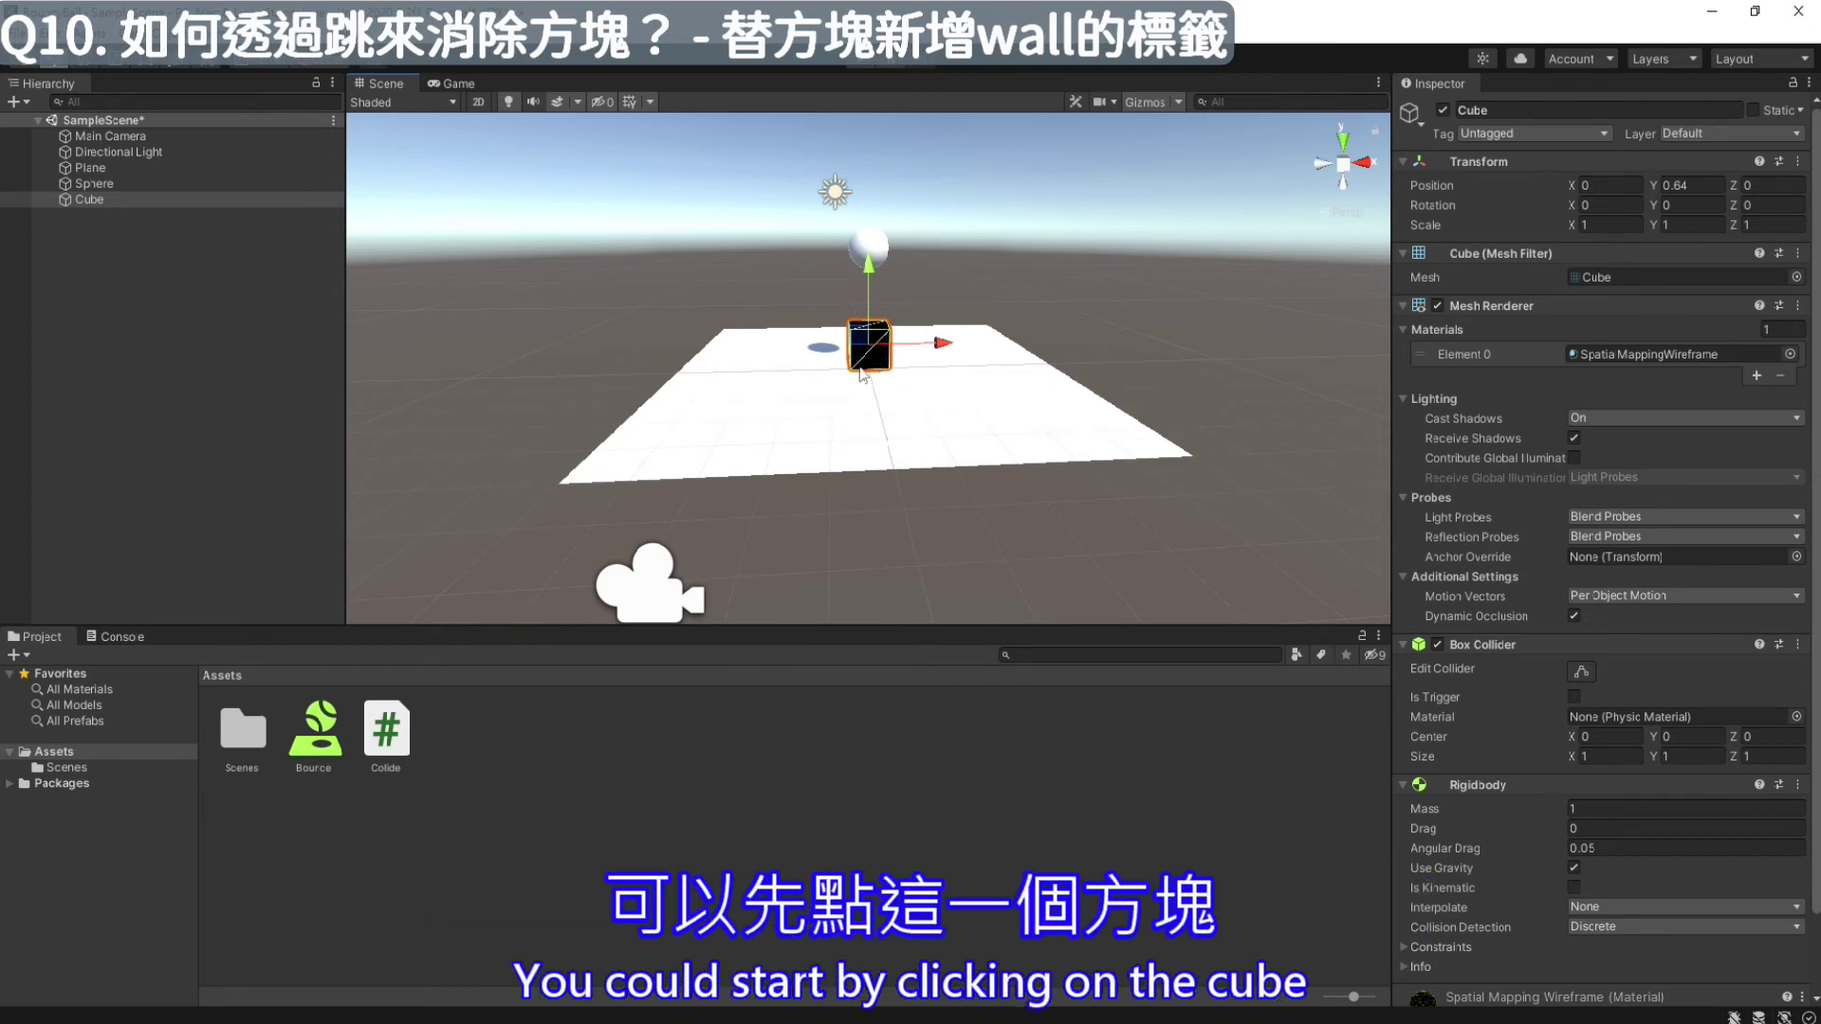
{"action": "left_click", "coordinate": [1602, 135]}
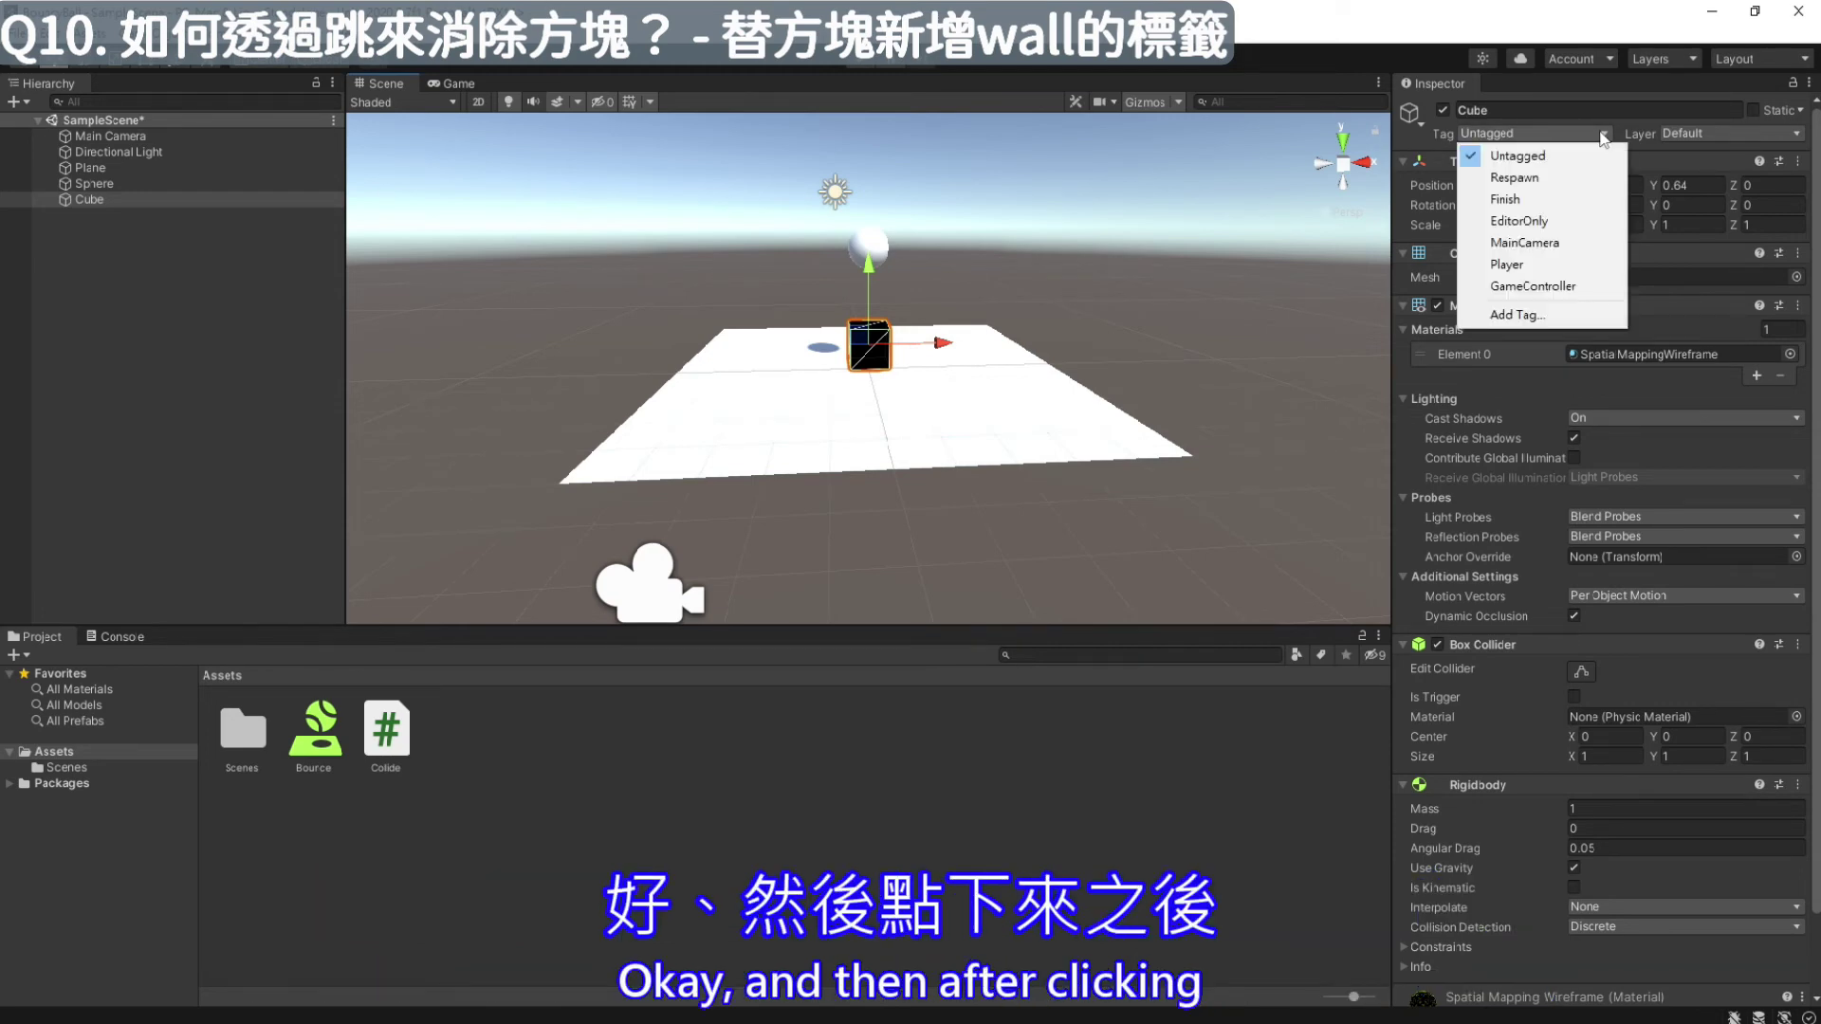
{"action": "left_click", "coordinate": [1518, 318]}
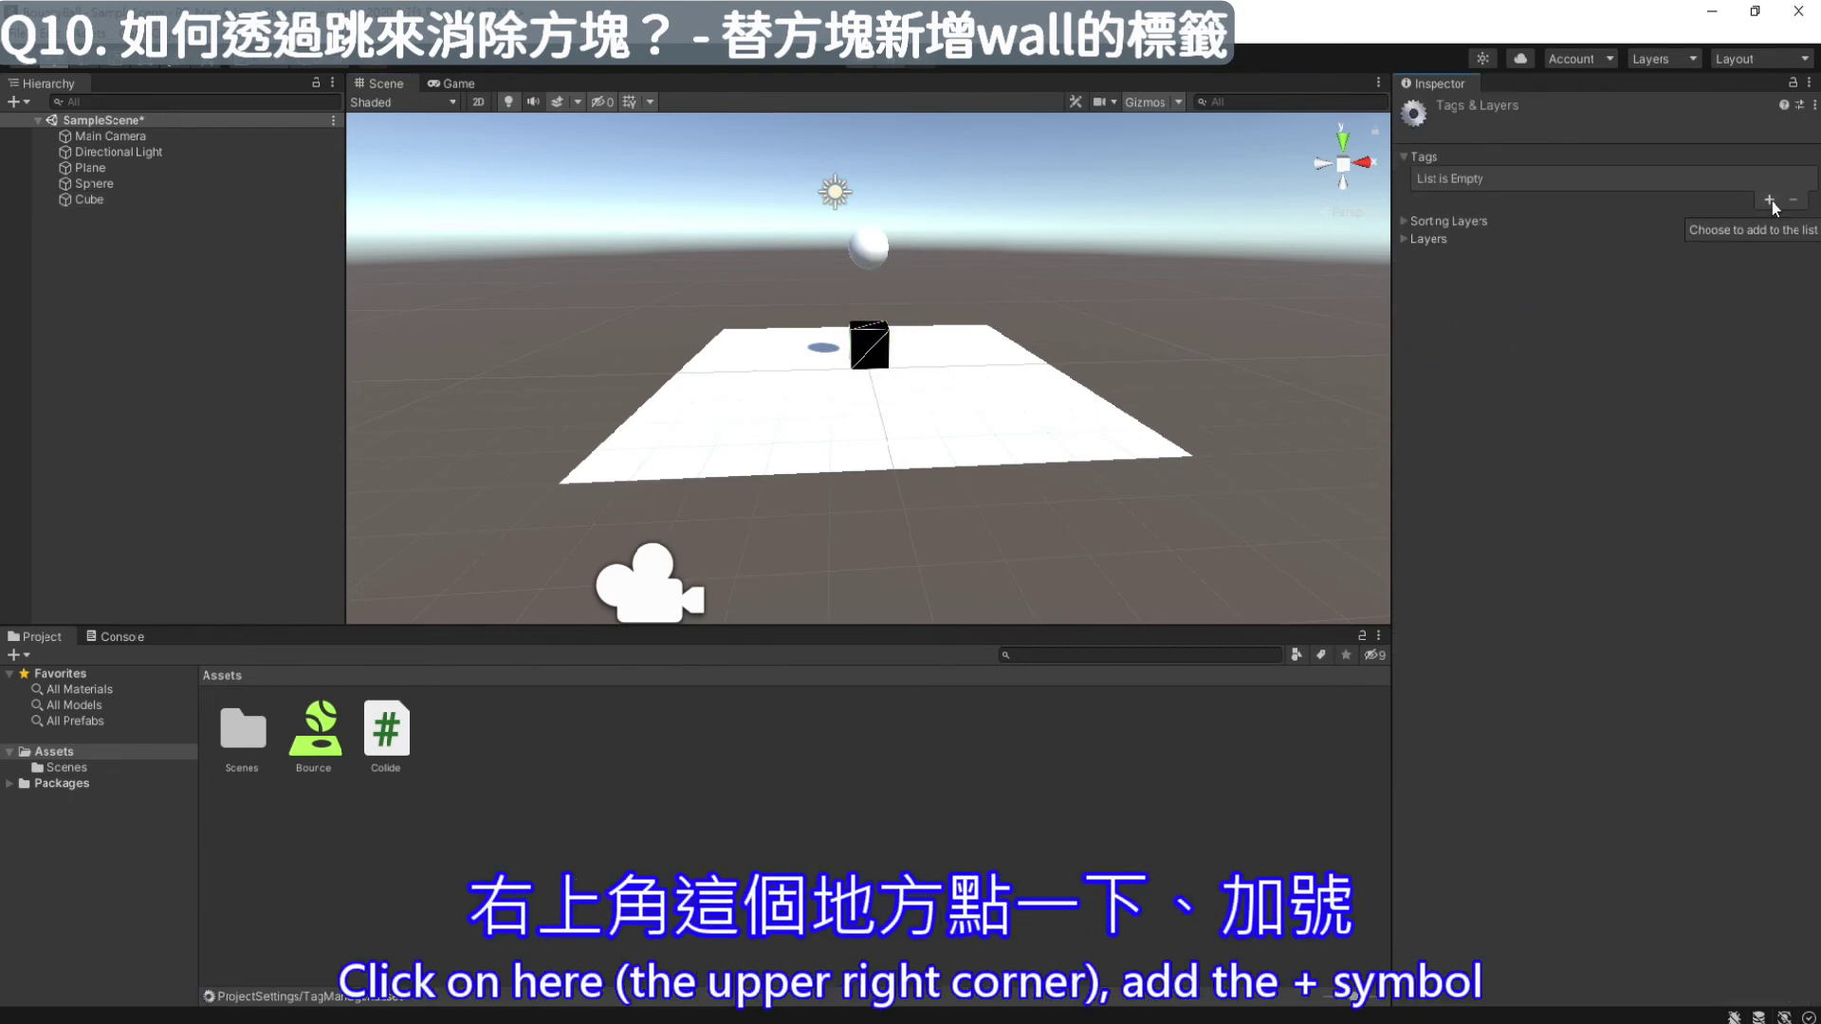
{"action": "left_click", "coordinate": [1769, 201]}
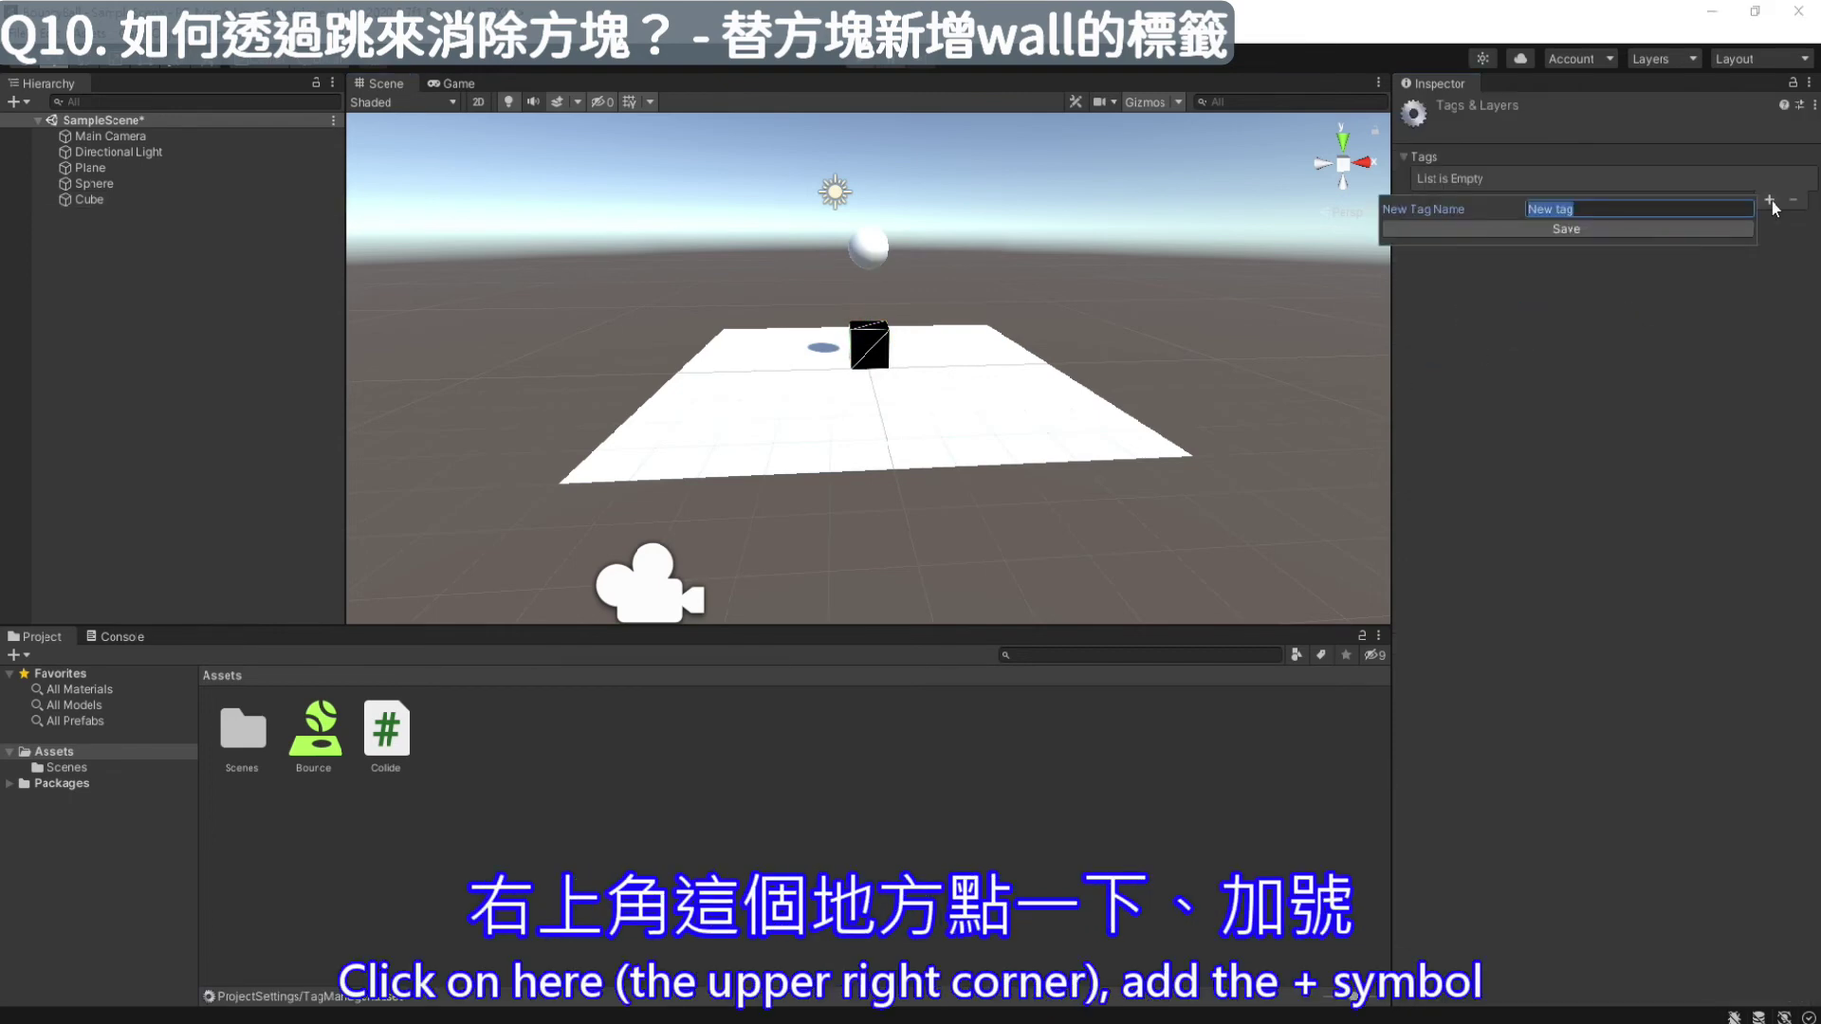
{"action": "type", "text": "wall"}
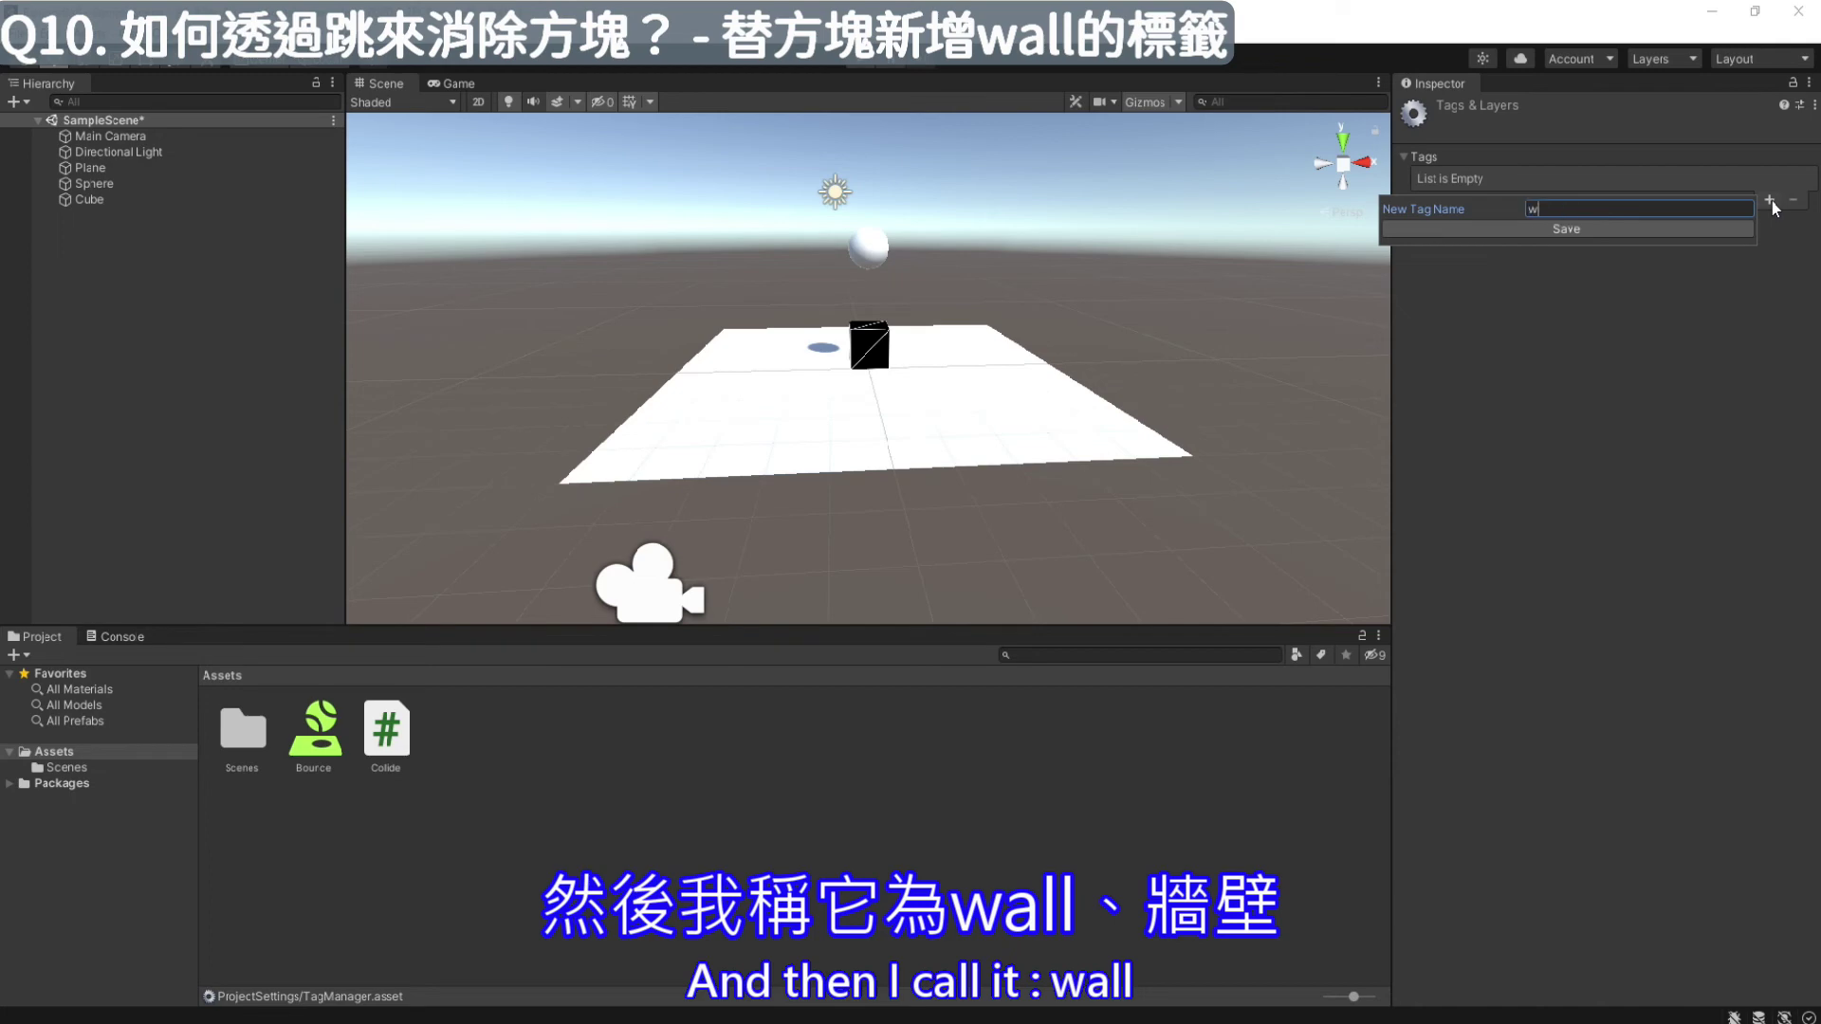
{"action": "left_click", "coordinate": [1544, 230]}
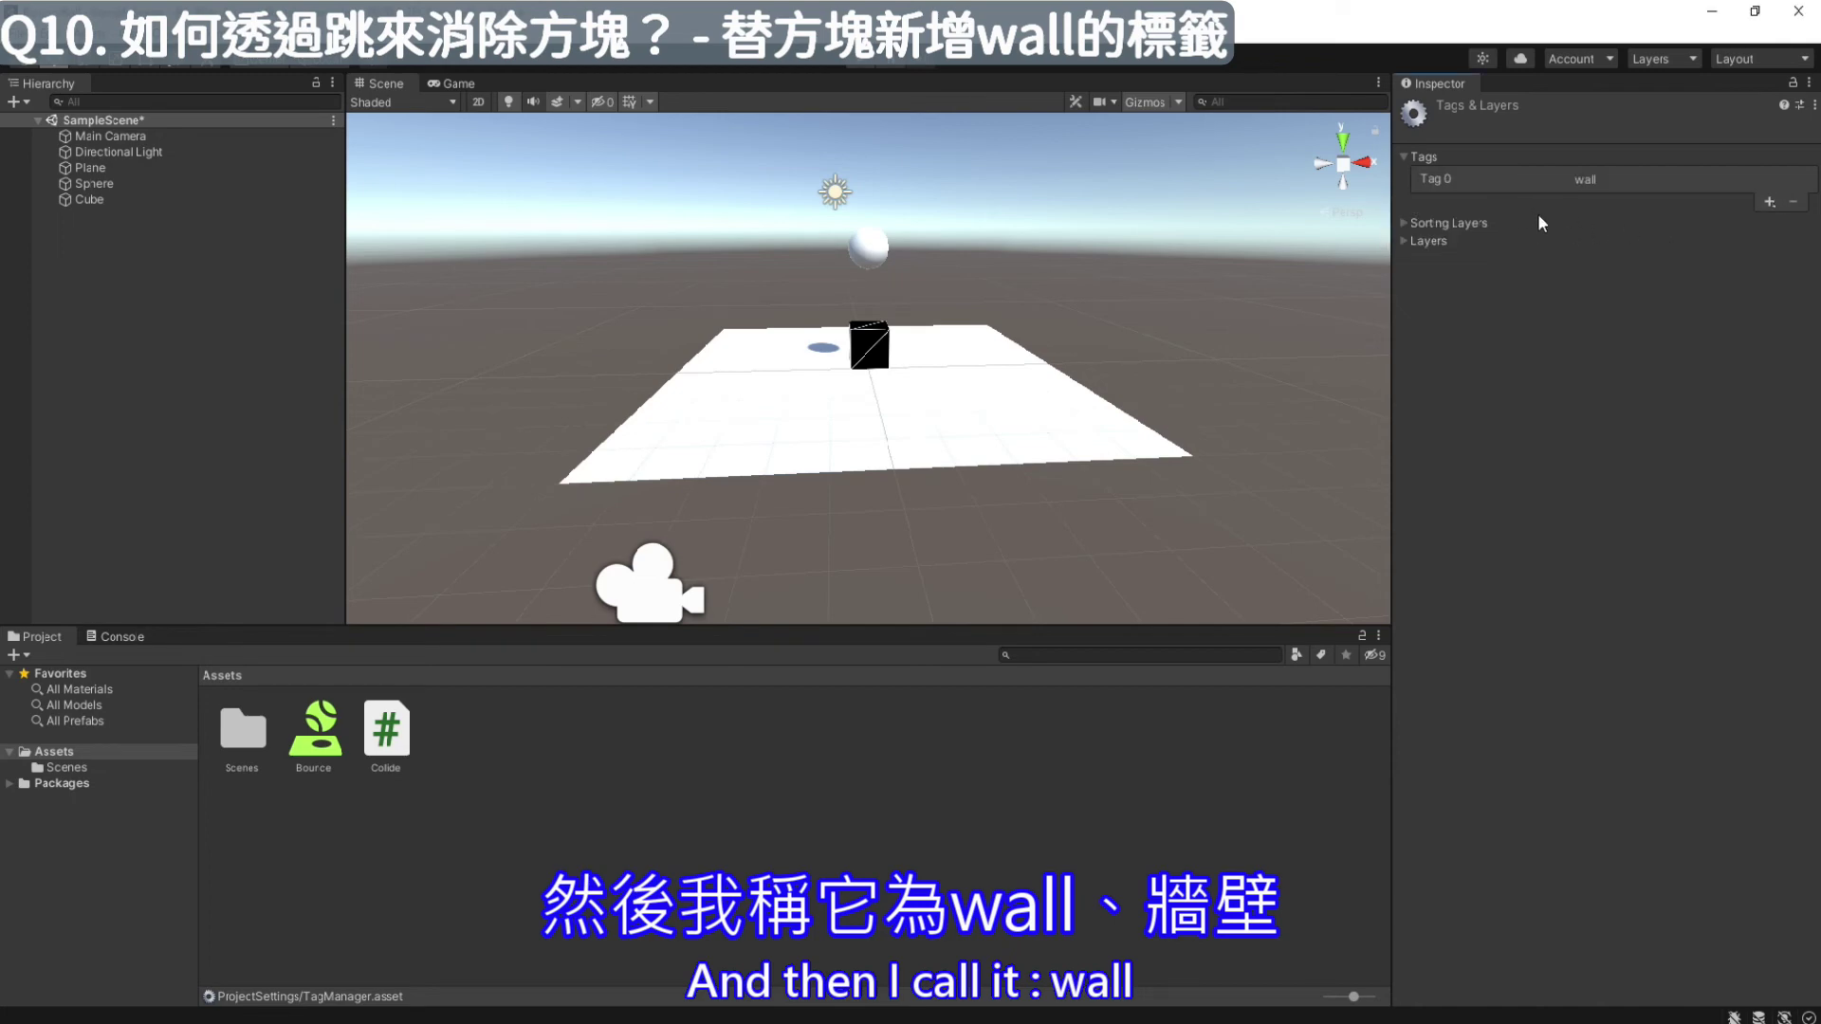
Set the Cube's Tag to wall
{"action": "left_click", "coordinate": [870, 353]}
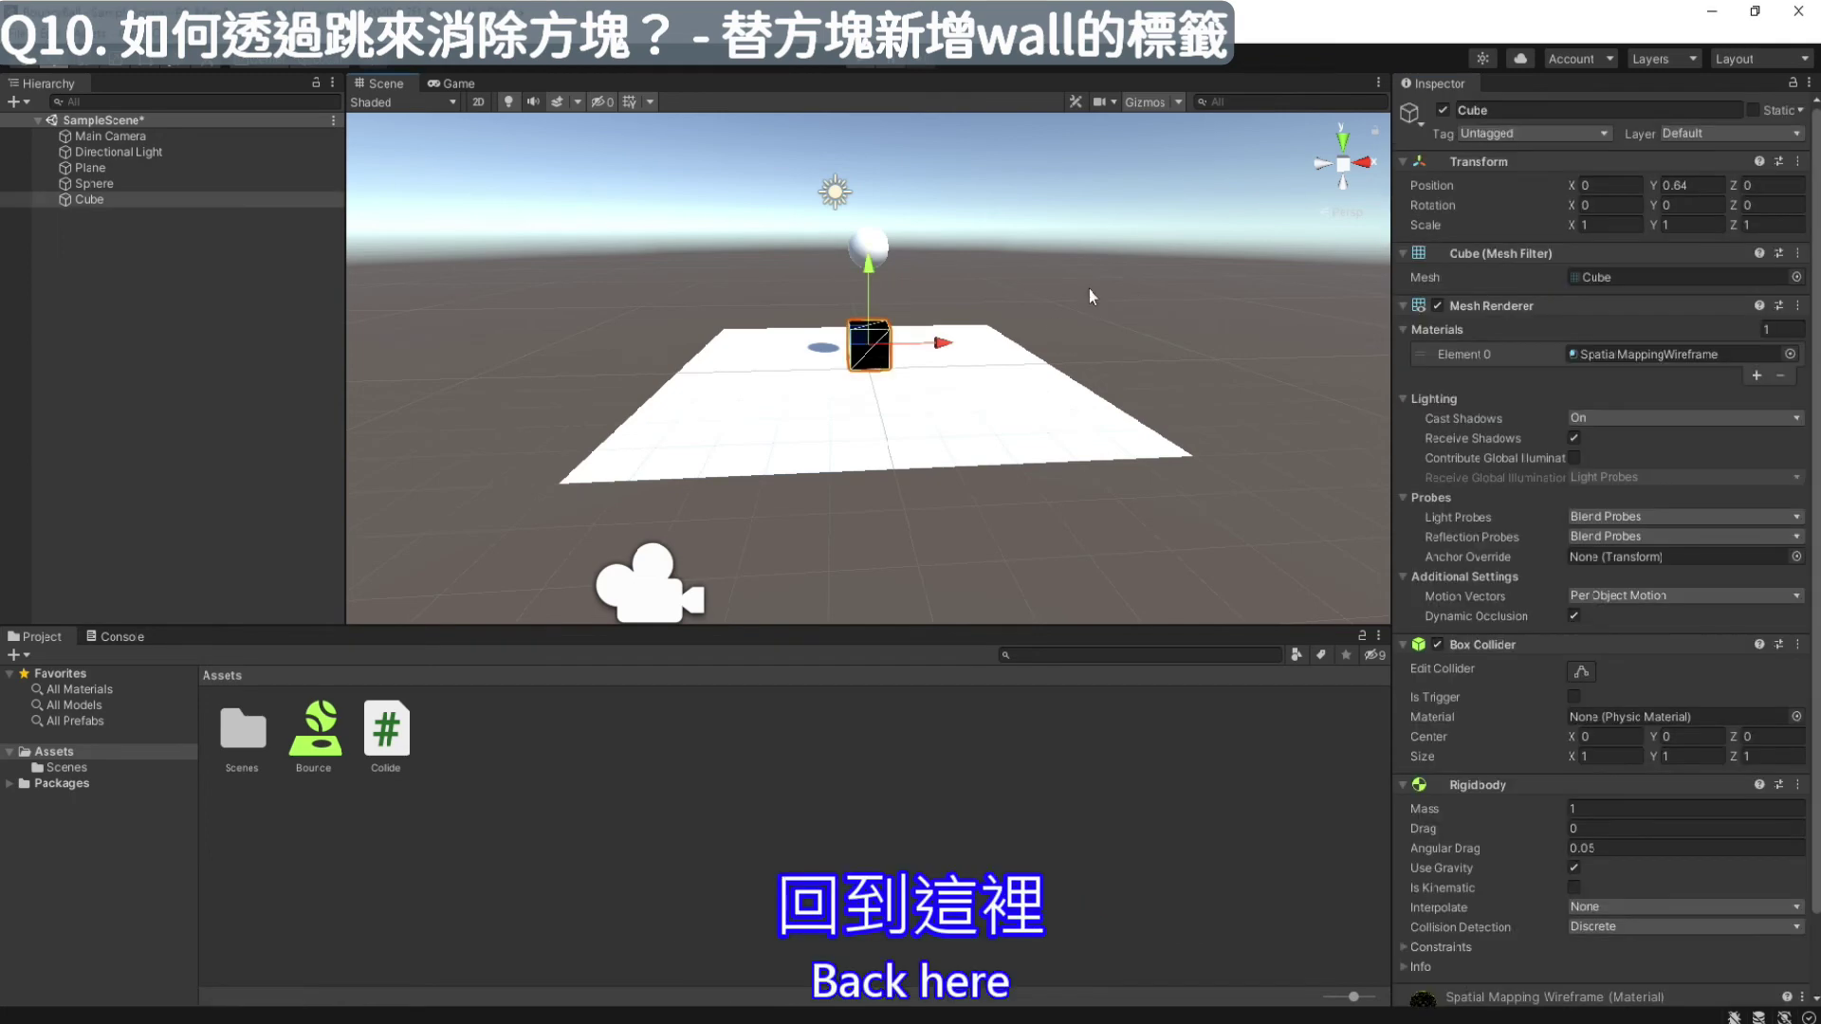
{"action": "left_click", "coordinate": [1545, 135]}
{"action": "left_click", "coordinate": [1501, 310]}
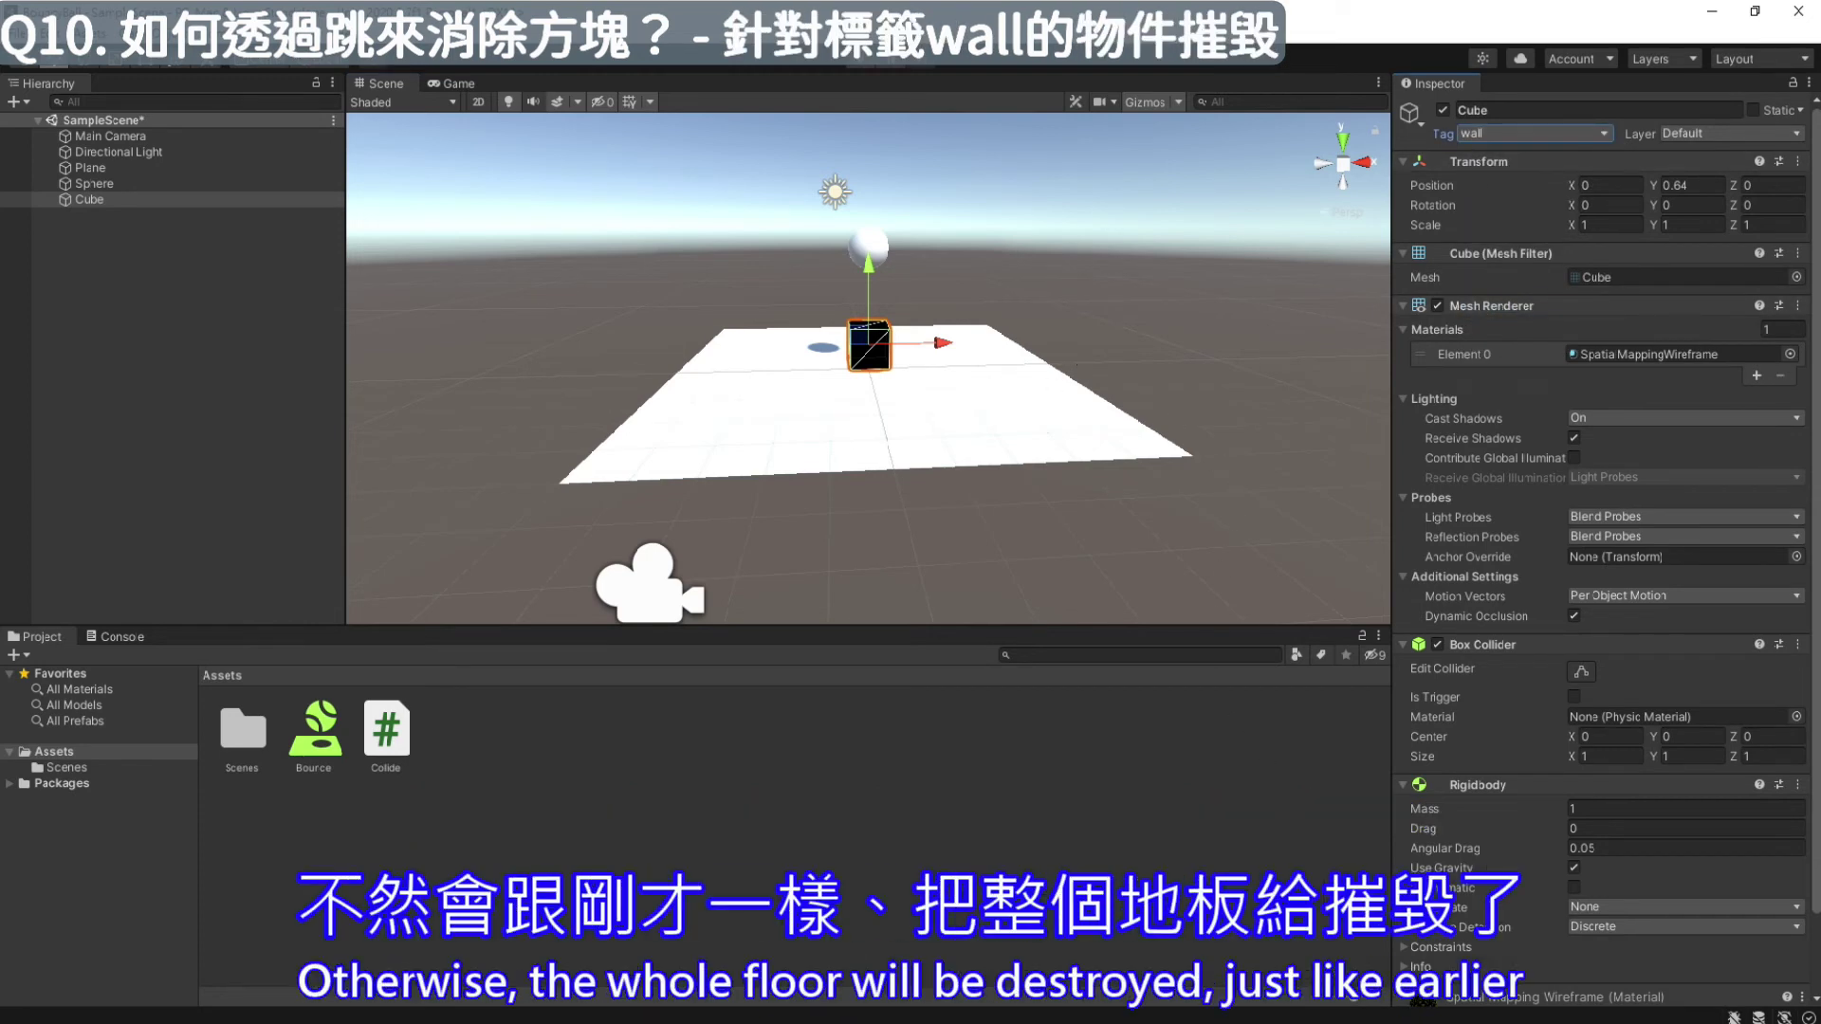
{"action": "mouse_move", "coordinate": [1437, 1022]}
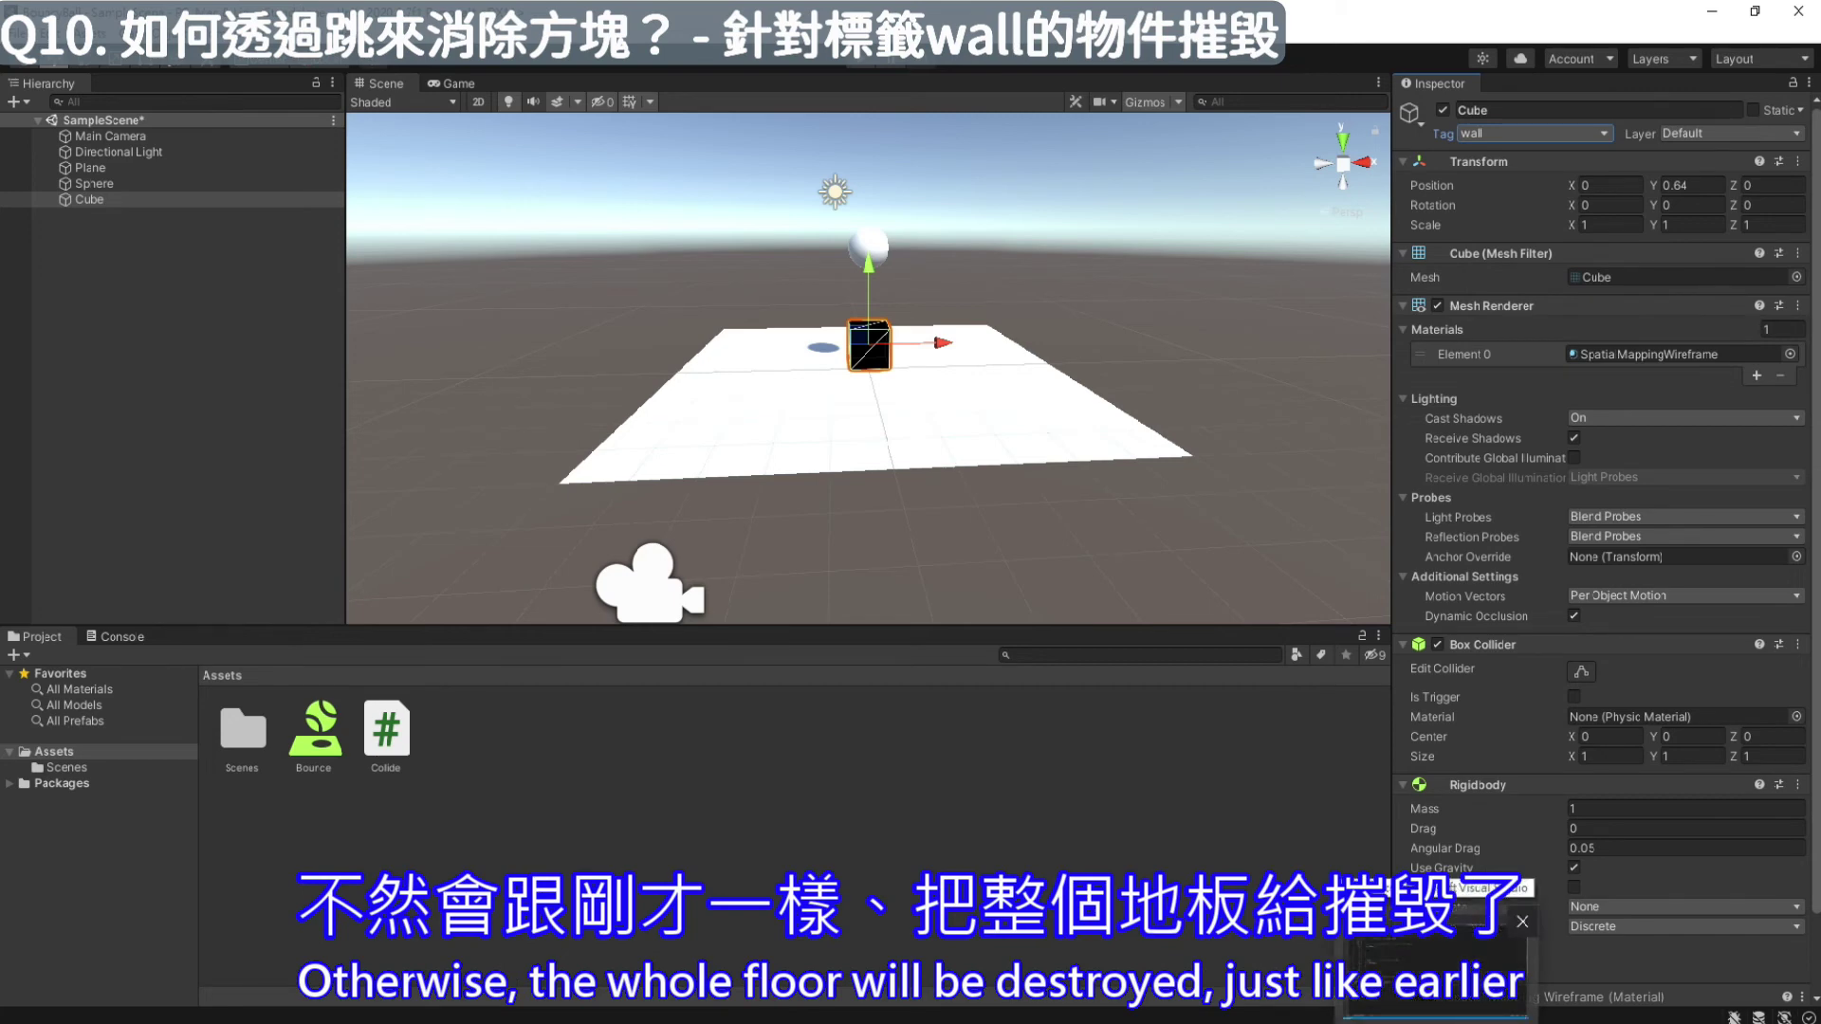
Wrap the Destroy(col.gameObject); call in a new if block inside OnCollisionEnter
{"action": "left_click", "coordinate": [1437, 1020]}
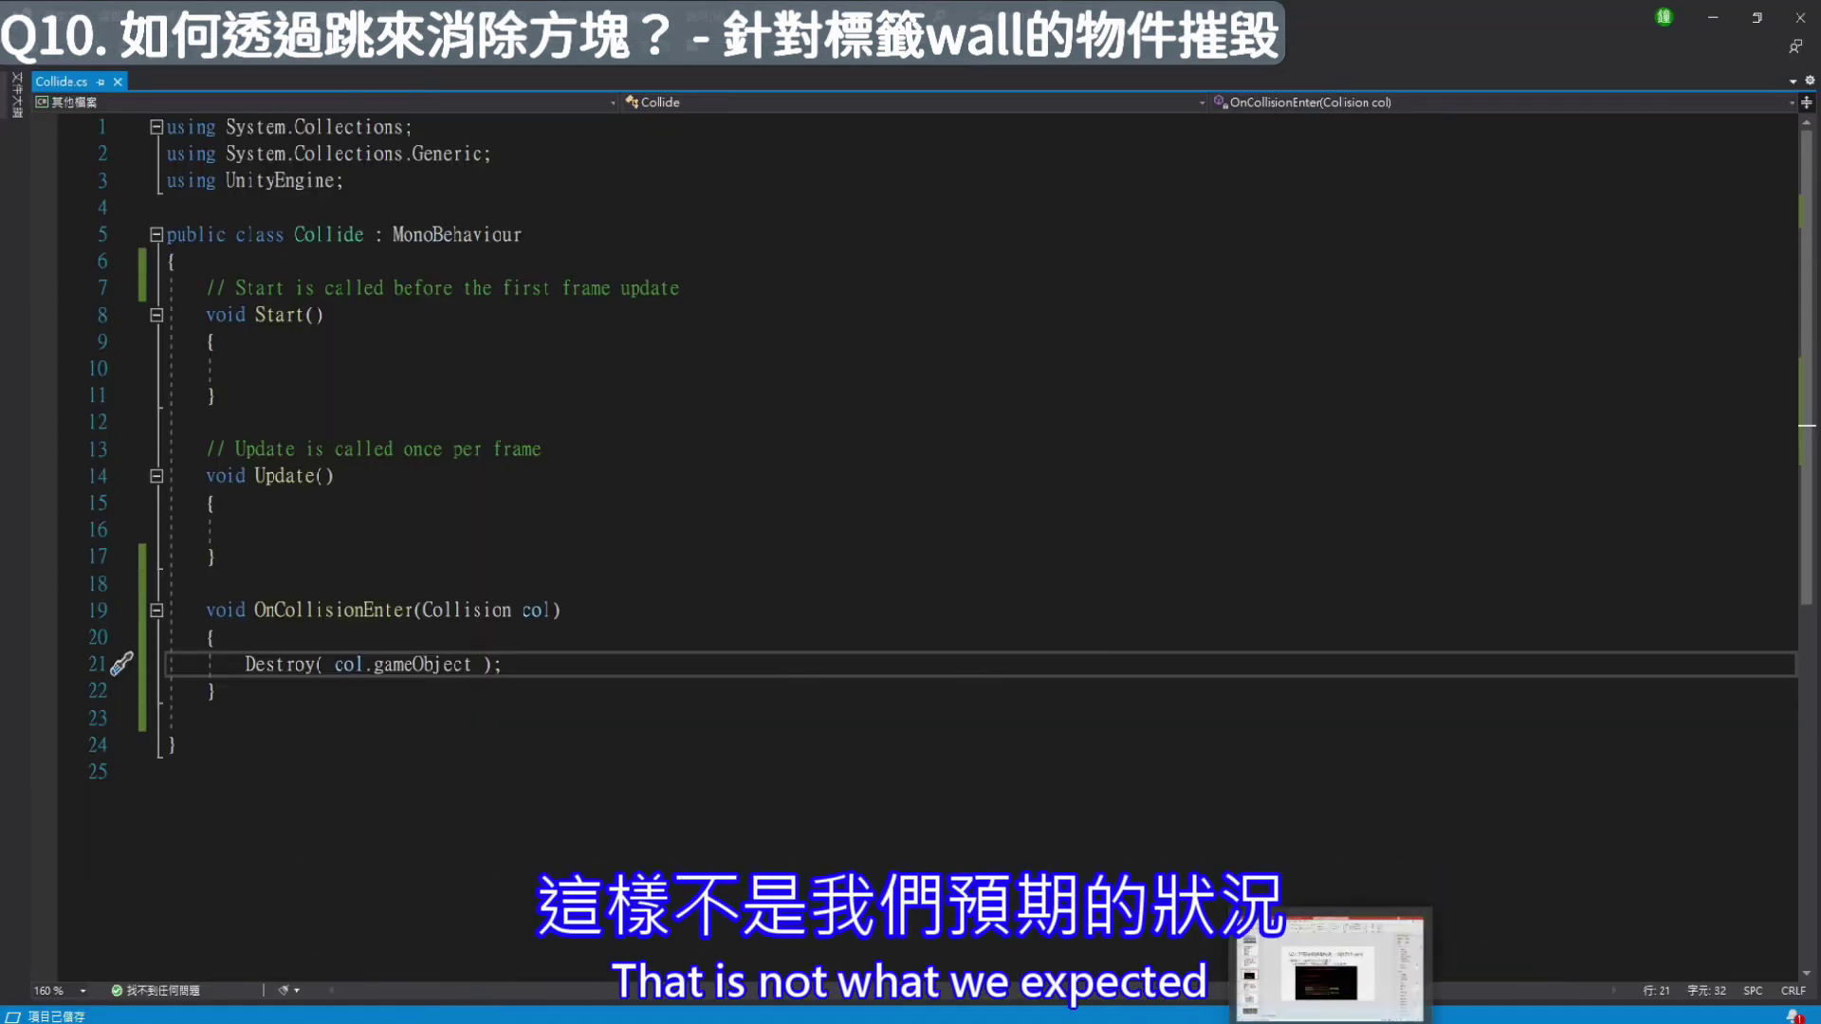
{"action": "left_click", "coordinate": [243, 641]}
{"action": "key", "text": "Return"}
{"action": "key", "text": "Return"}
{"action": "key", "text": "Up"}
{"action": "type", "text": "if("}
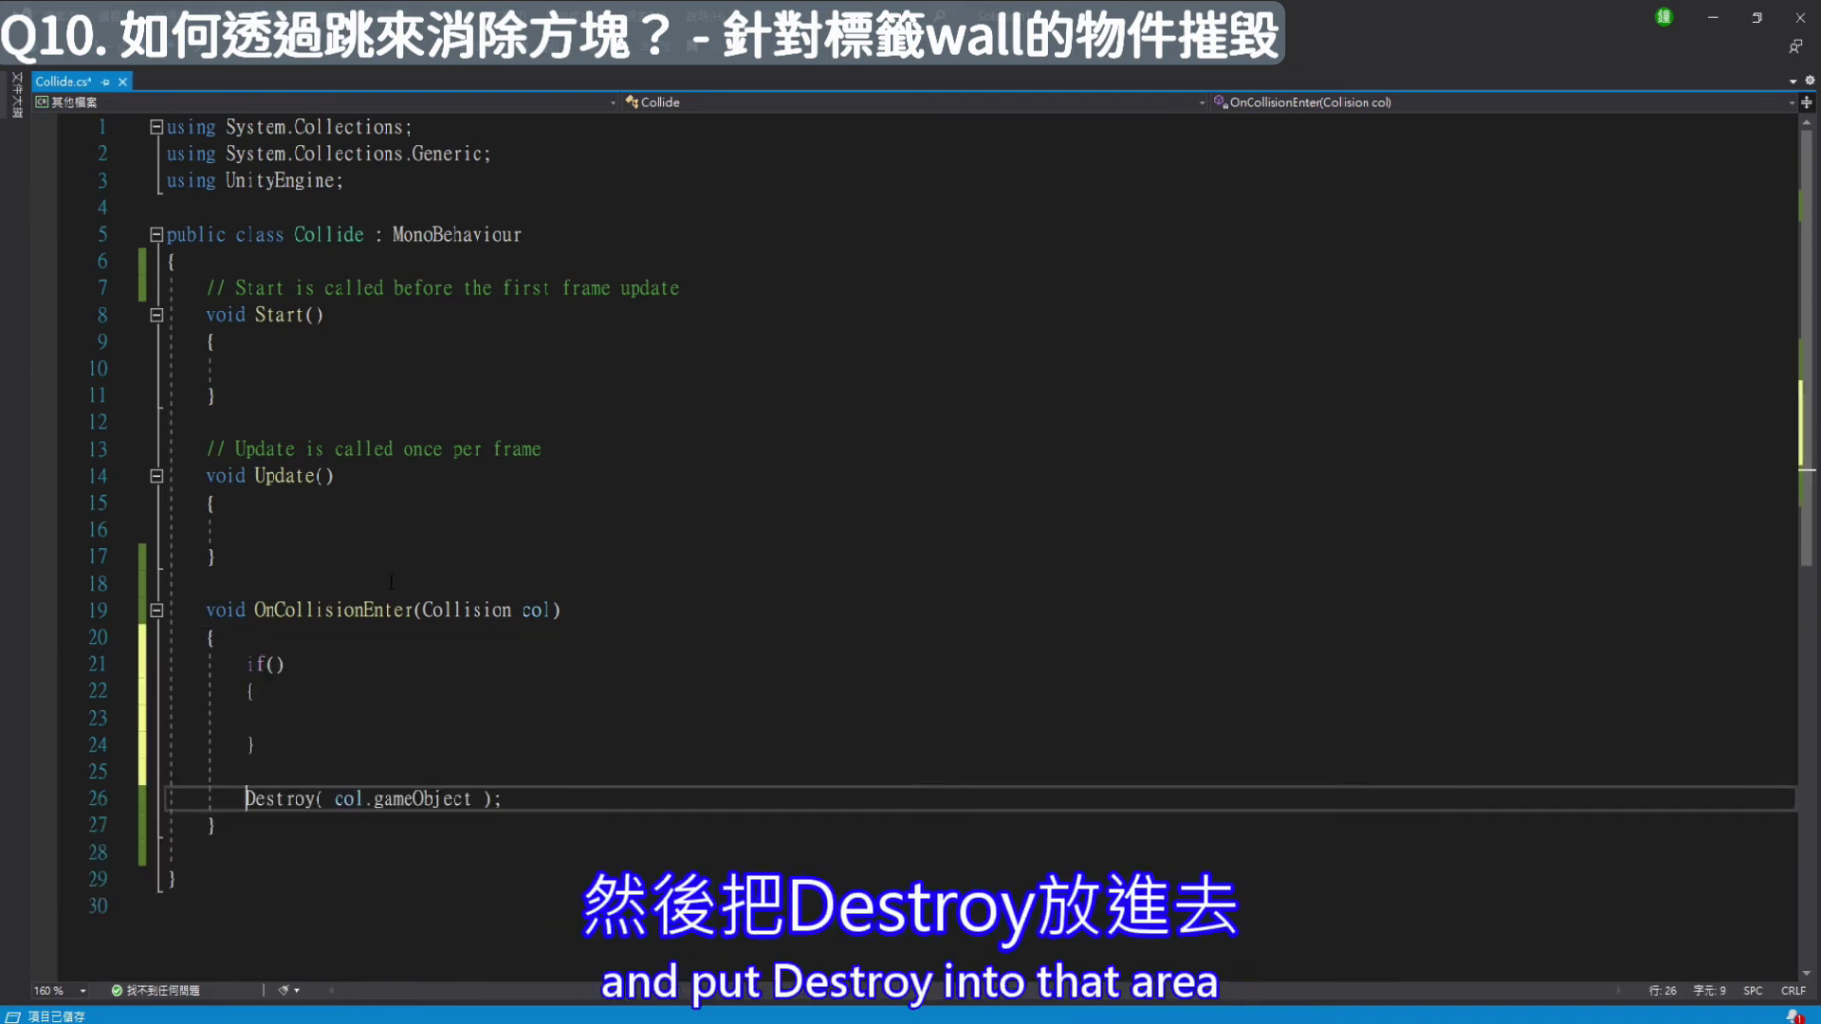
{"action": "key", "text": "ctrl+x"}
{"action": "key", "text": "shift+Up"}
{"action": "key", "text": "BackSpace"}
{"action": "key", "text": "Up"}
{"action": "key", "text": "Up"}
{"action": "key", "text": "ctrl+v"}
{"action": "key", "text": "Up"}
{"action": "key", "text": "Up"}
{"action": "key", "text": "End"}
{"action": "key", "text": "Left"}
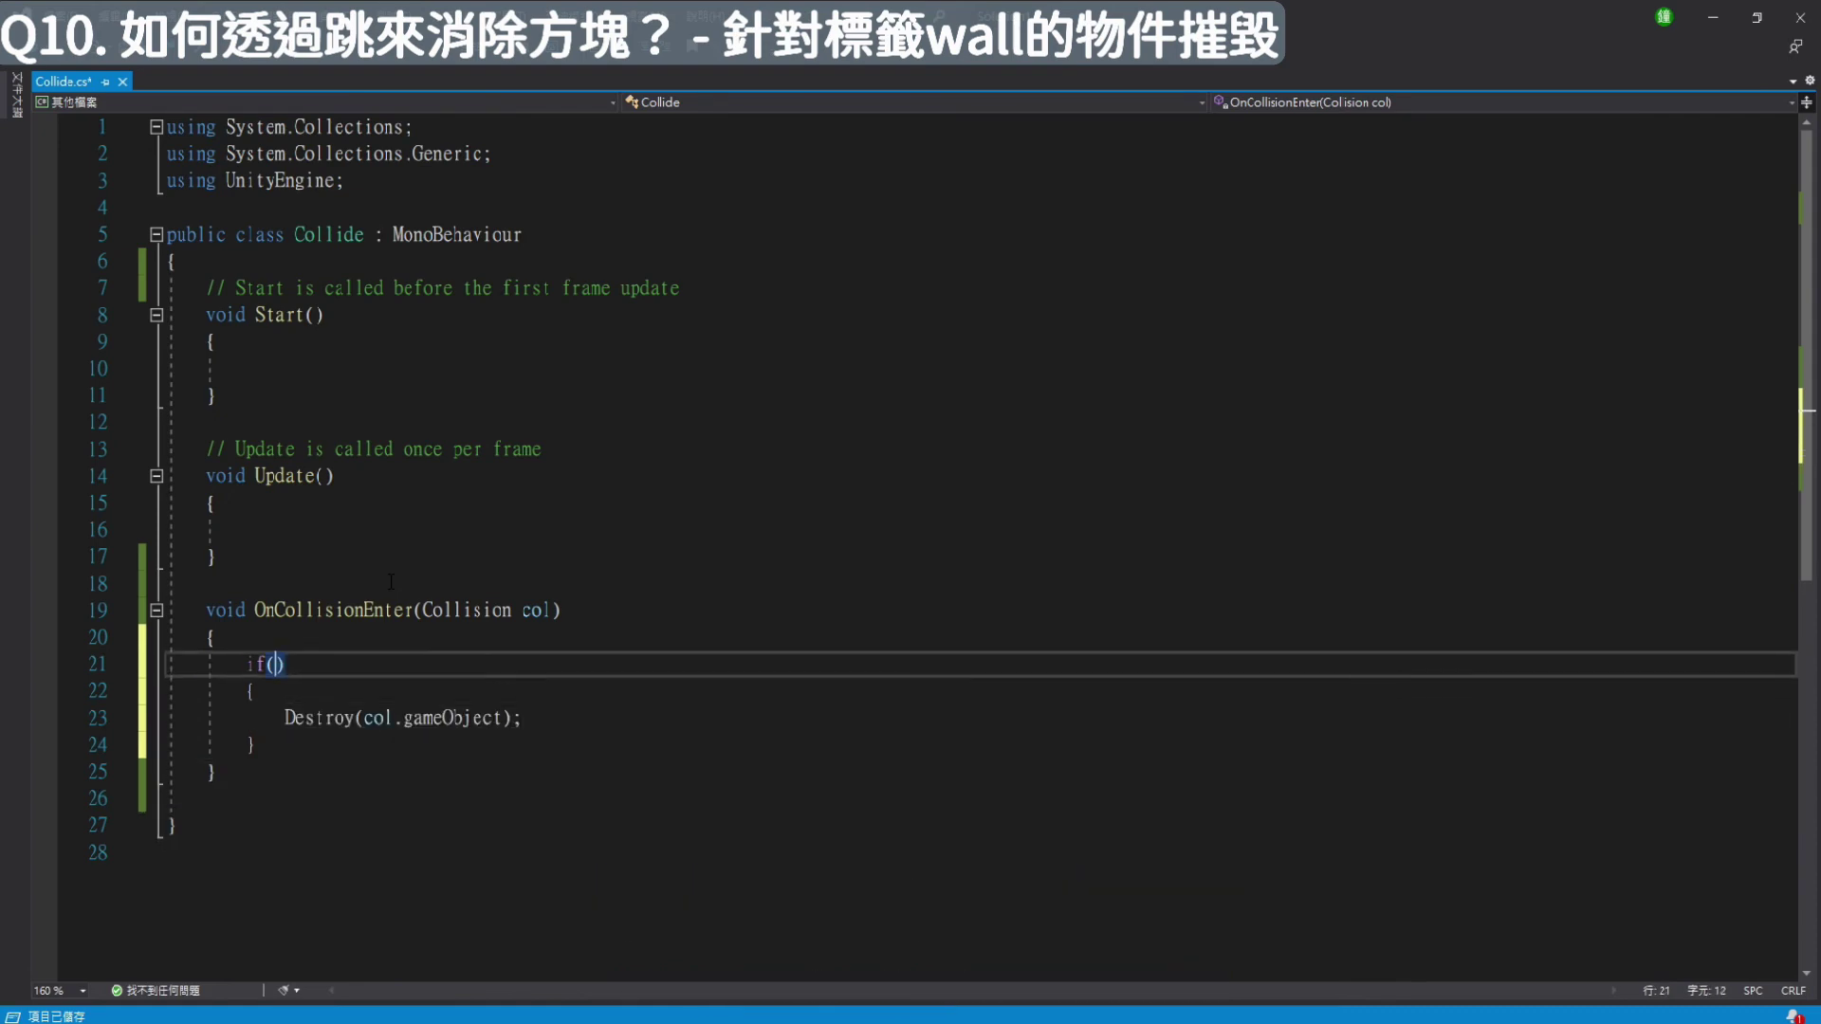
{"action": "key", "text": "Left"}
Fill the if condition with col.gameObject.tag == "wall"
{"action": "type", "text": "col"}
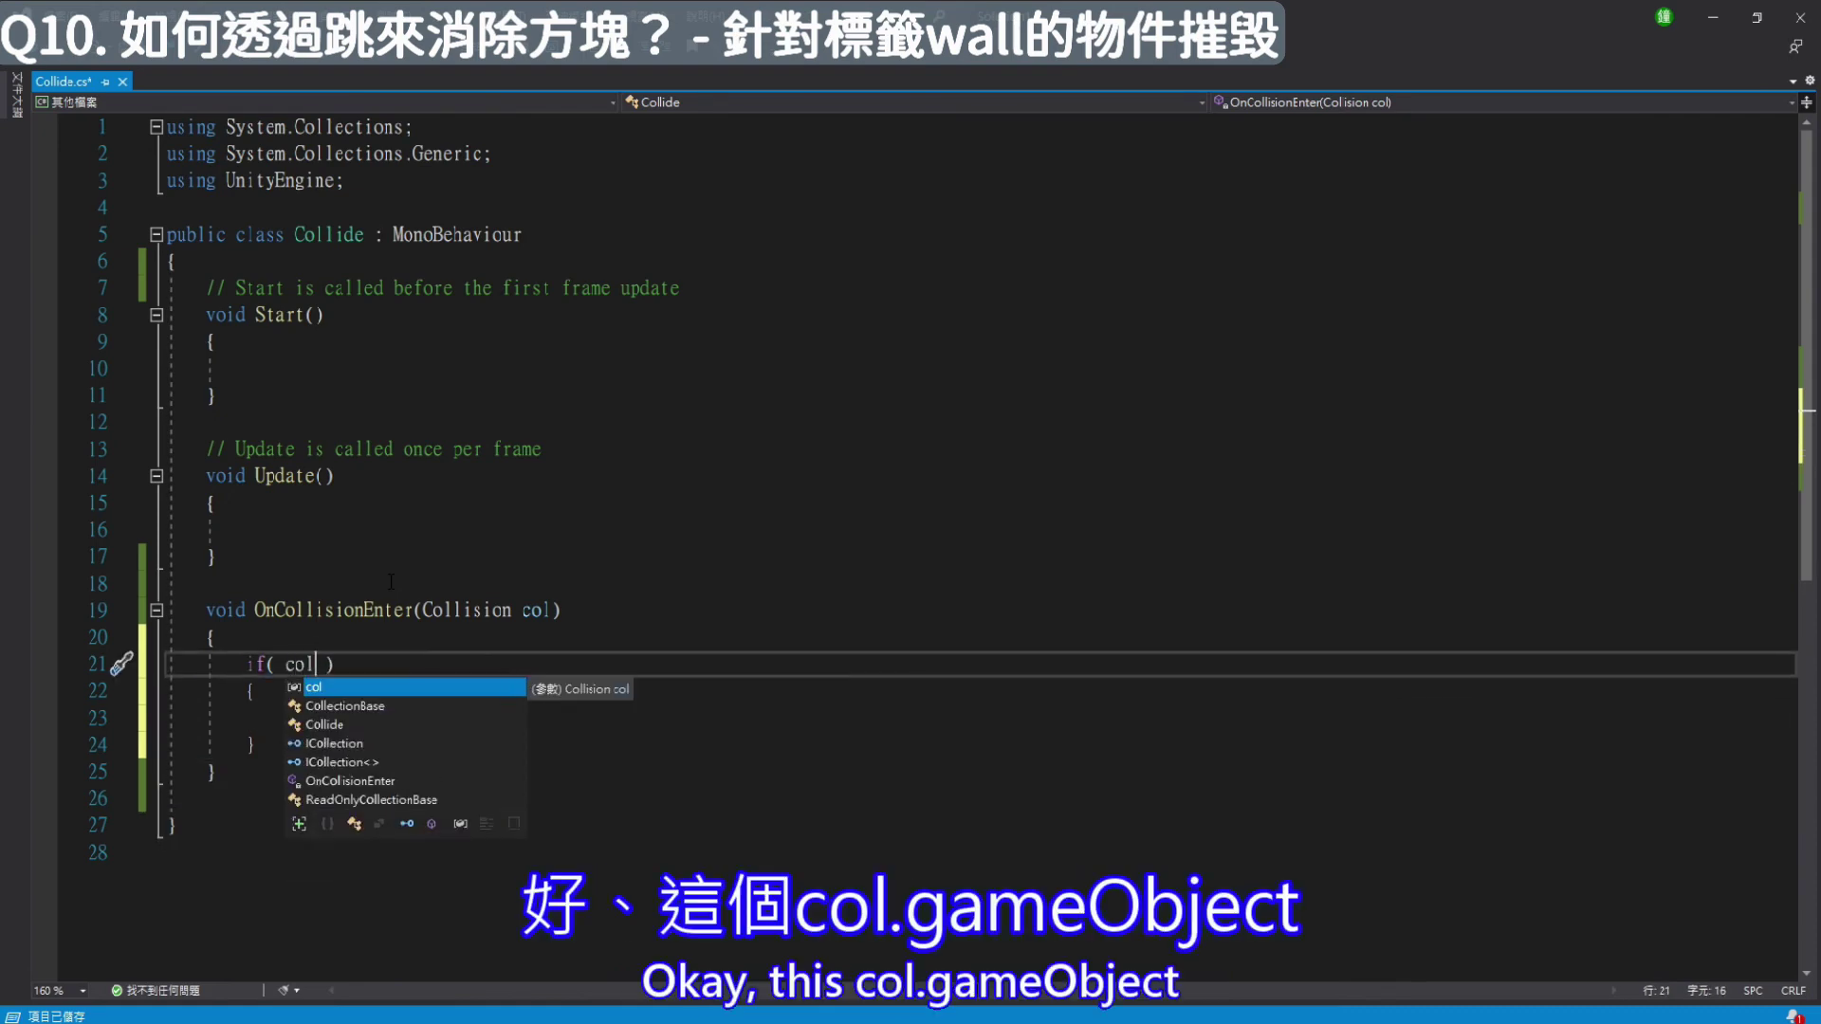
{"action": "key", "text": "Escape"}
{"action": "type", "text": ".gameObject.taf"}
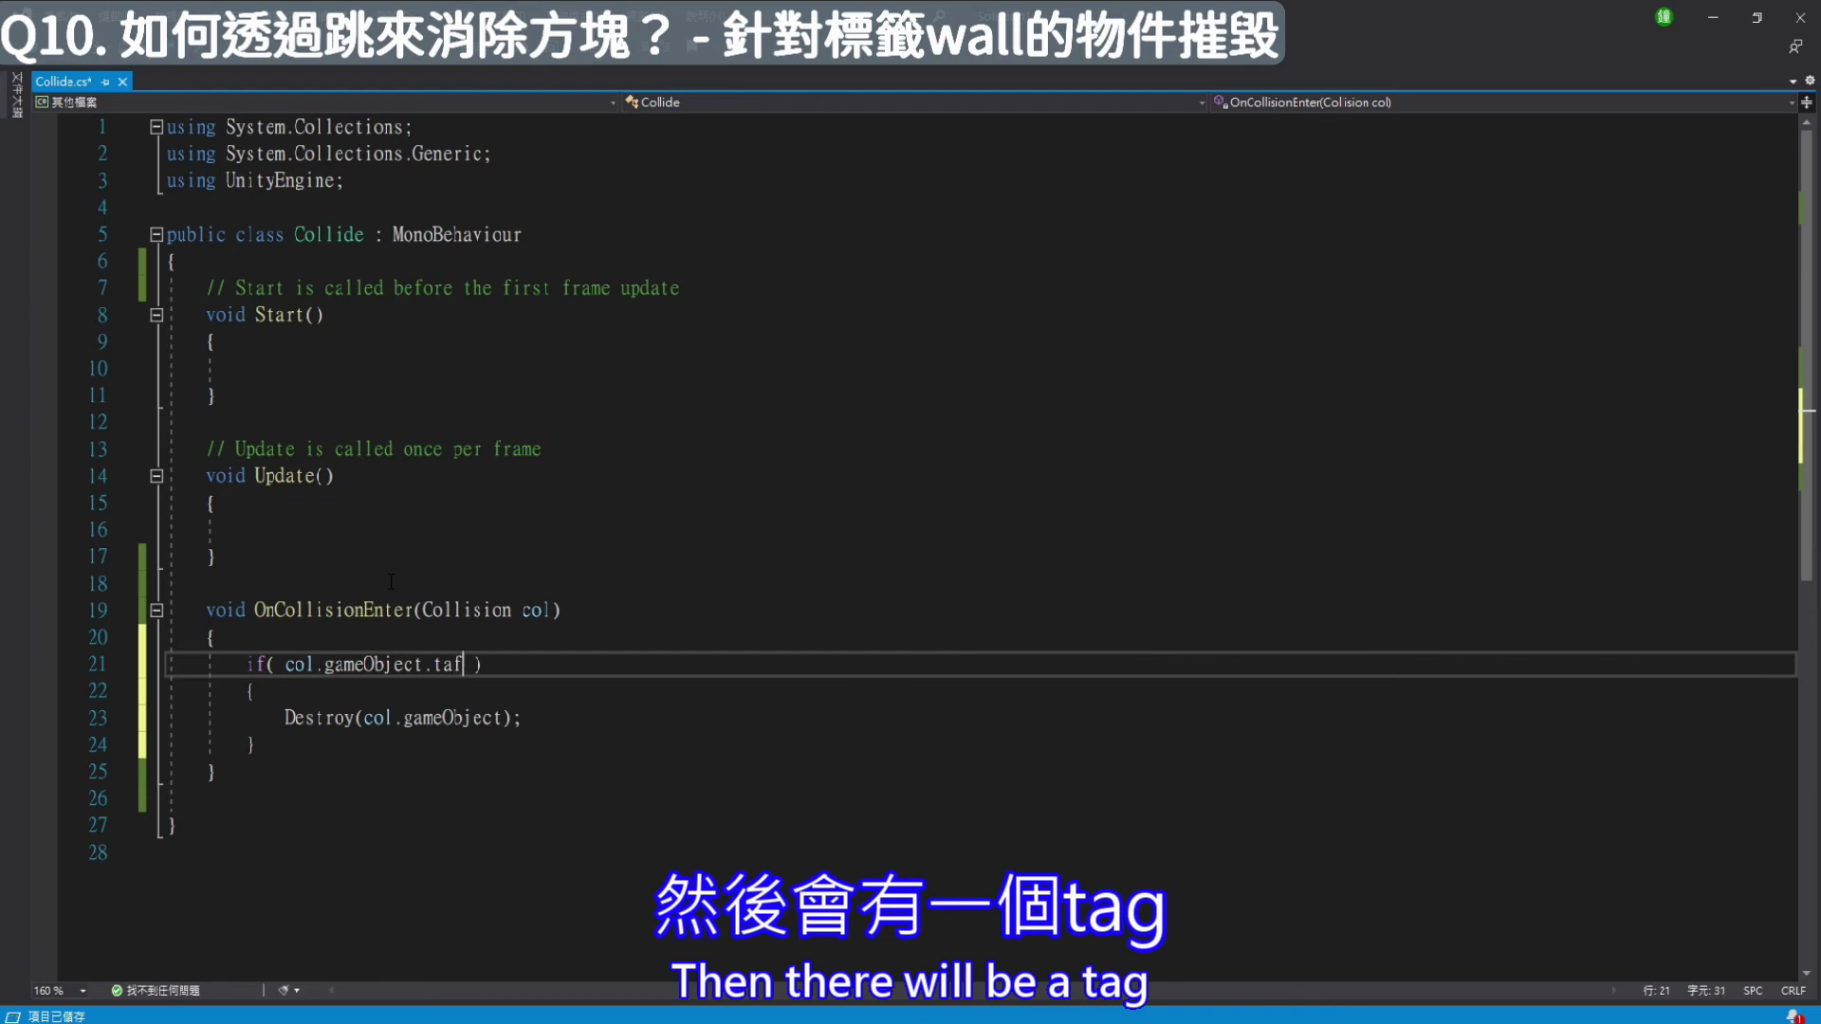
{"action": "key", "text": "BackSpace"}
{"action": "type", "text": "g == \"\""}
{"action": "key", "text": "Left"}
{"action": "type", "text": "wall"}
Play-test the tag check in Unity, confirming the Plane survives, then stop
{"action": "left_click", "coordinate": [285, 718]}
{"action": "key", "text": "shift+End"}
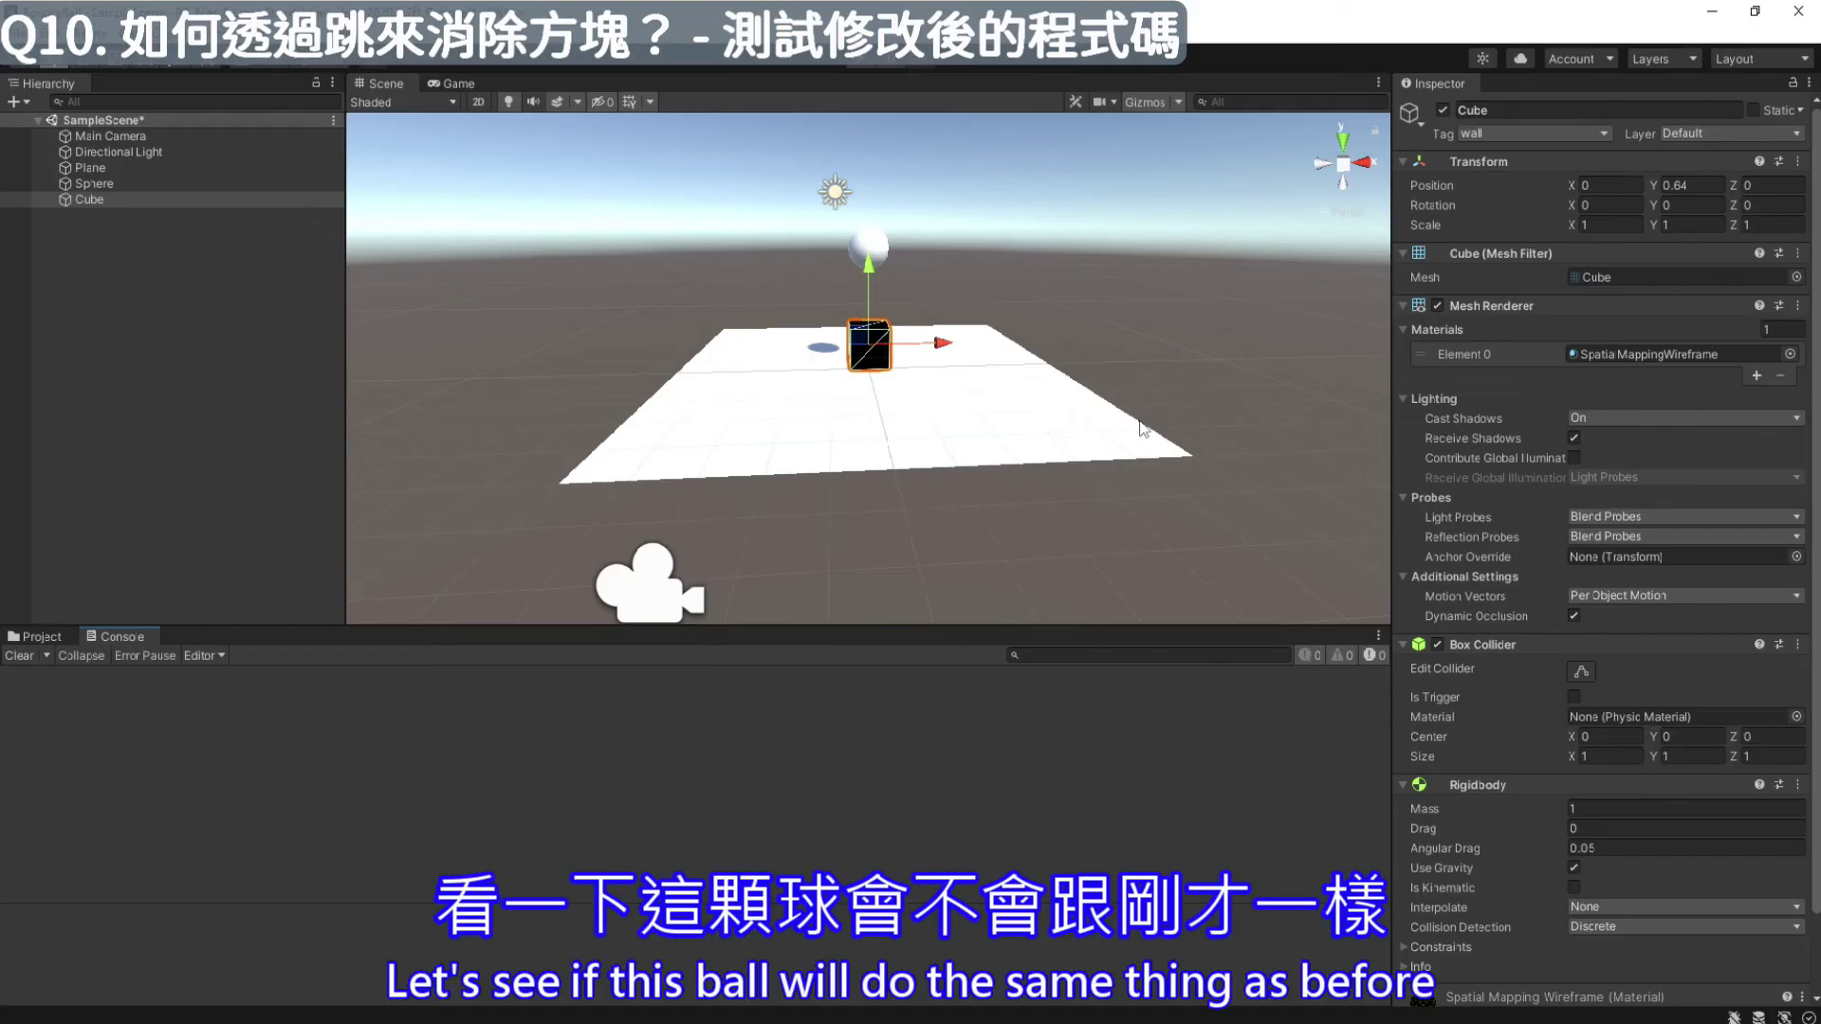
{"action": "left_click", "coordinate": [859, 67]}
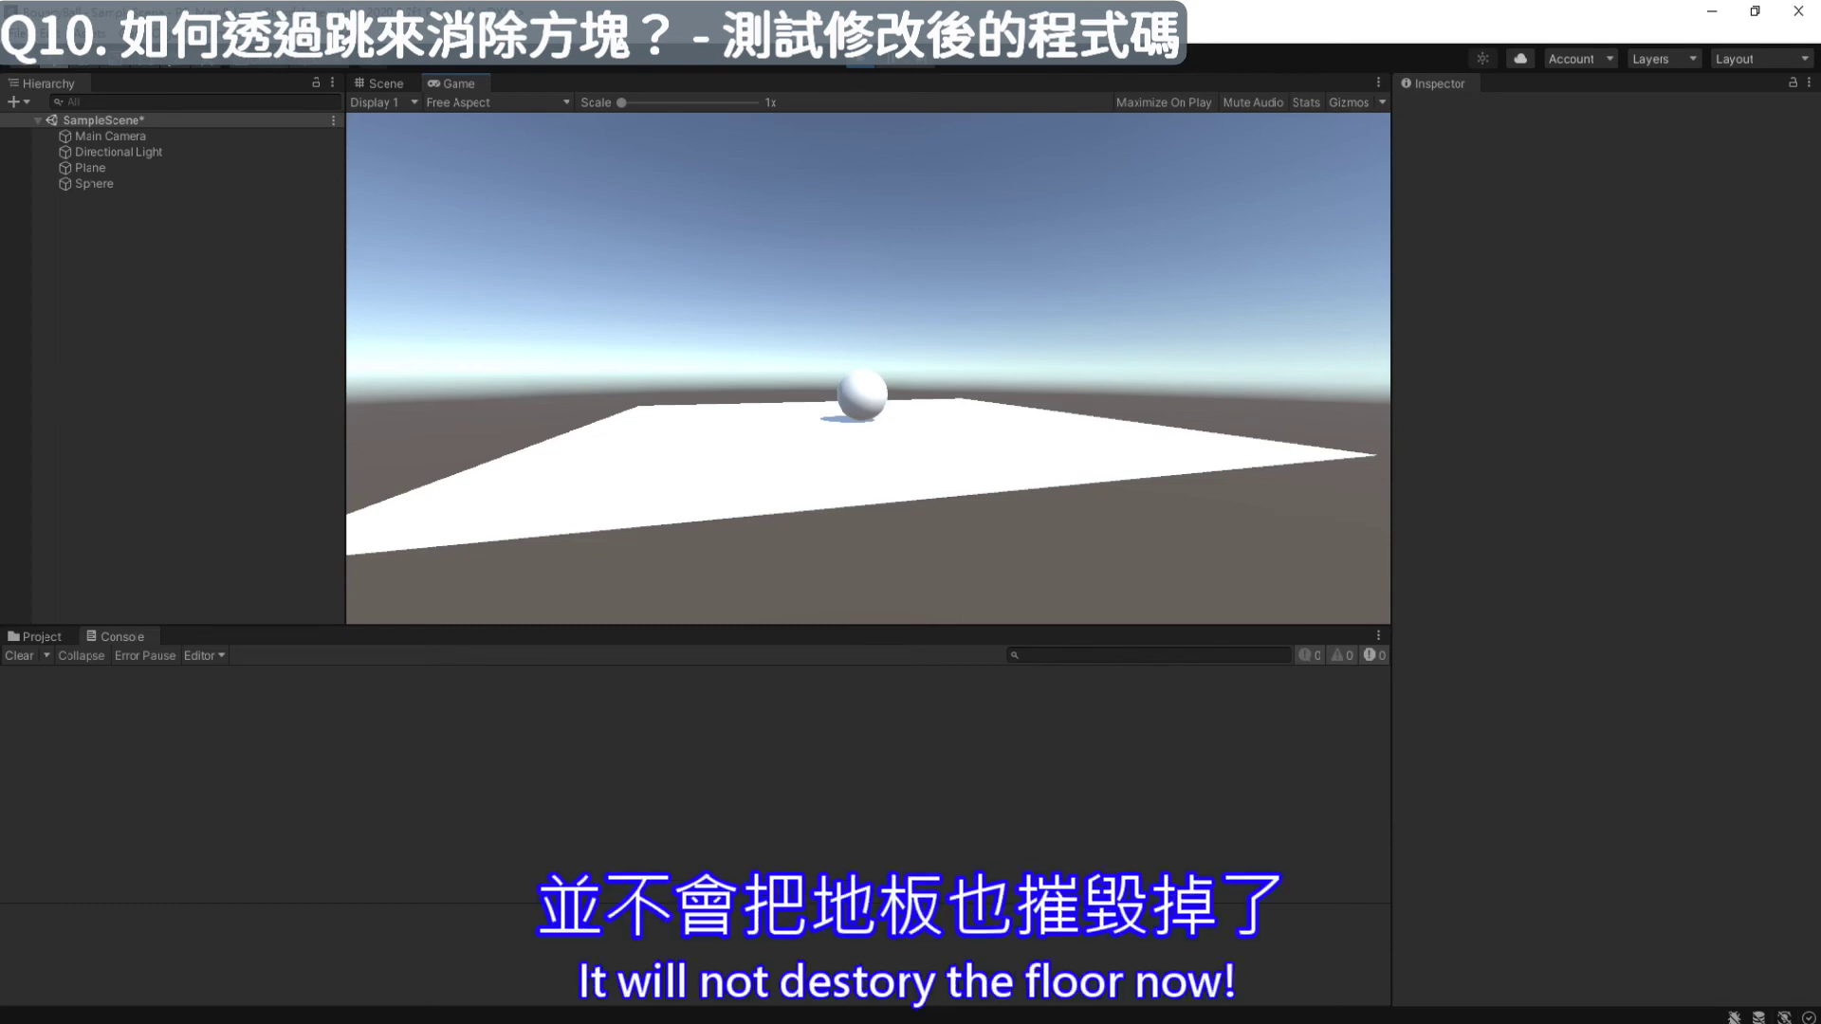
{"action": "left_click", "coordinate": [865, 61]}
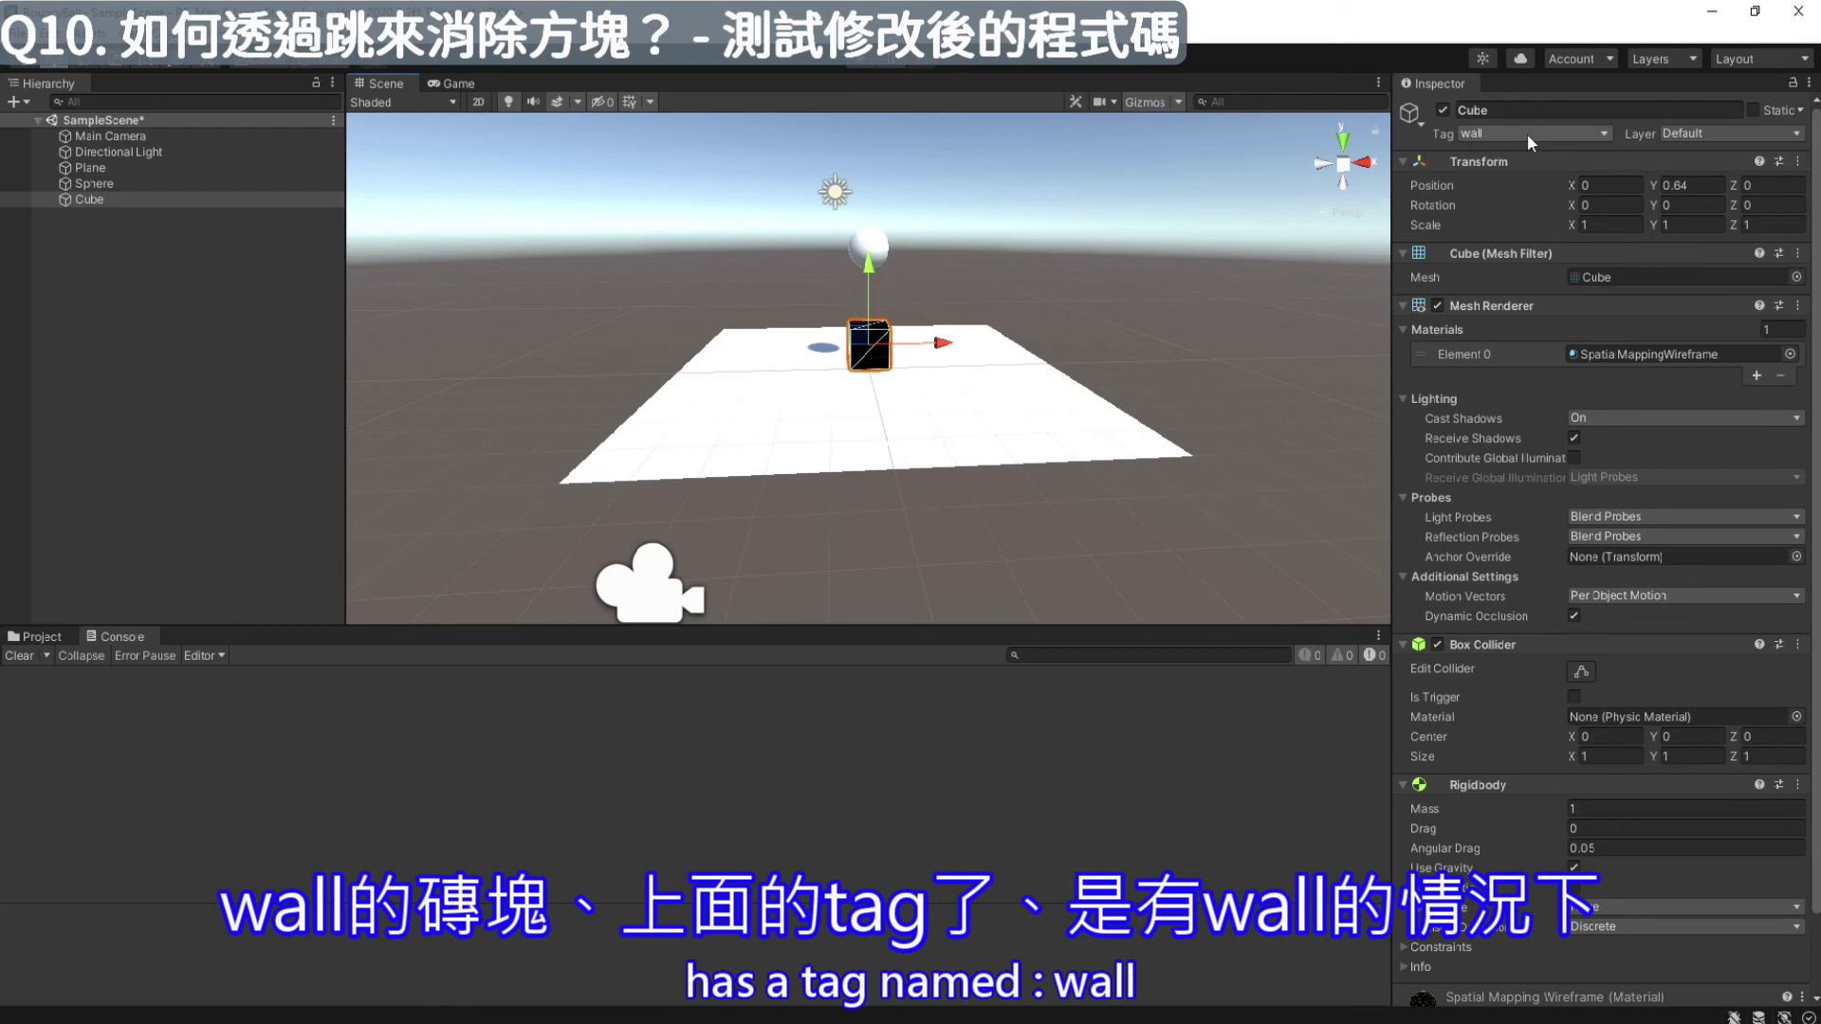
Raise the Sphere higher above the plane to Y 5.11
{"action": "left_click", "coordinate": [868, 248]}
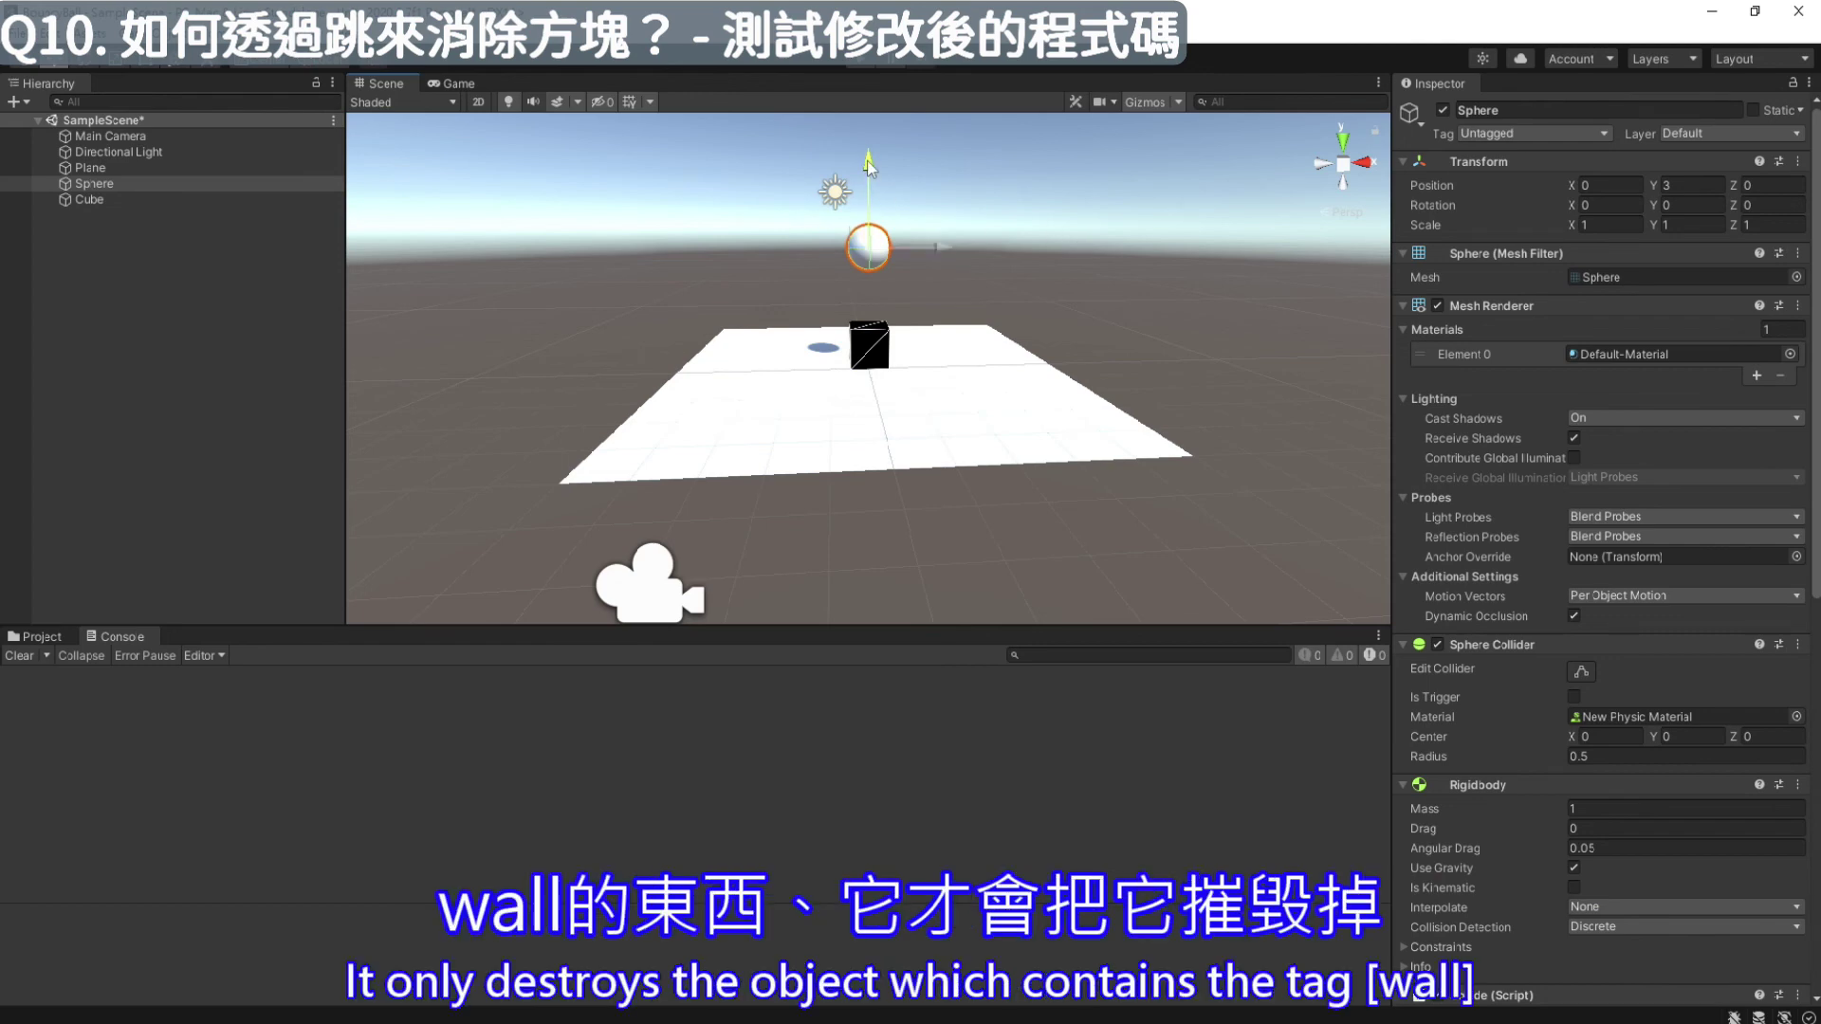
{"action": "left_click_drag", "start_coordinate": [868, 171], "coordinate": [867, 71]}
{"action": "left_click", "coordinate": [93, 199]}
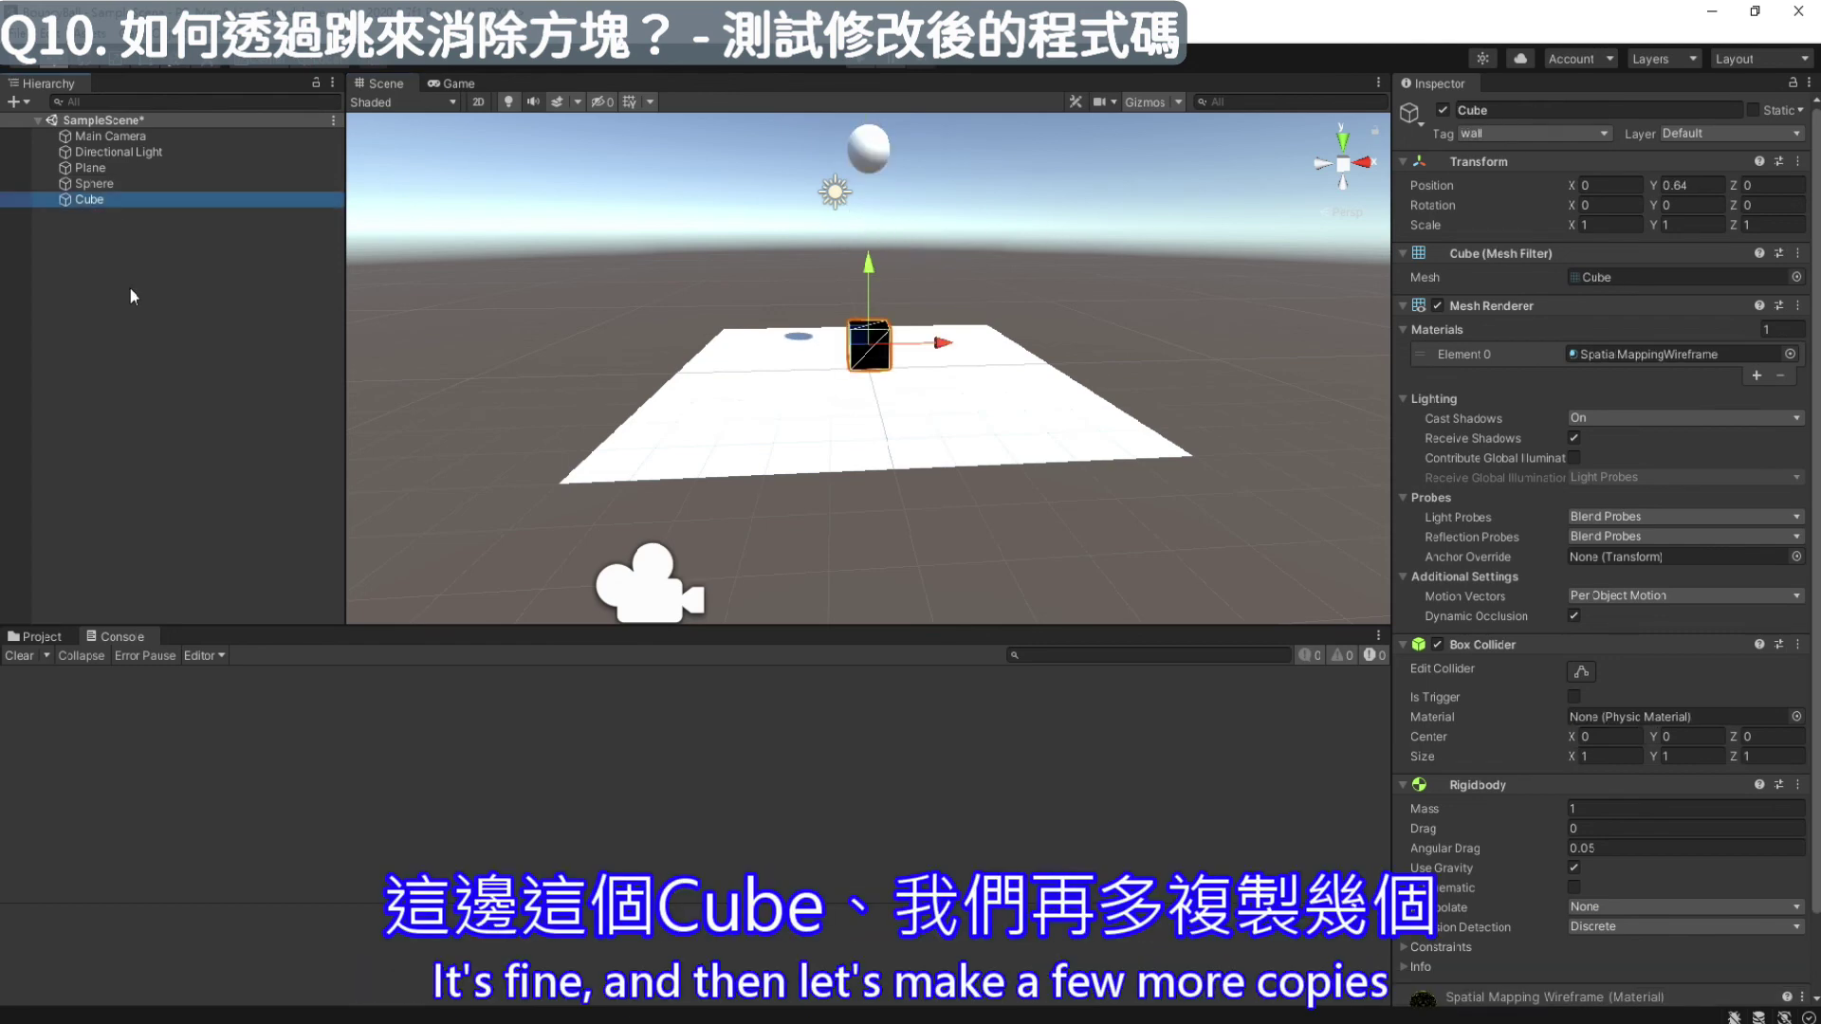
Duplicate the wall-tagged Cube with Ctrl+D and run the scene to test the stack
{"action": "key", "text": "ctrl+d"}
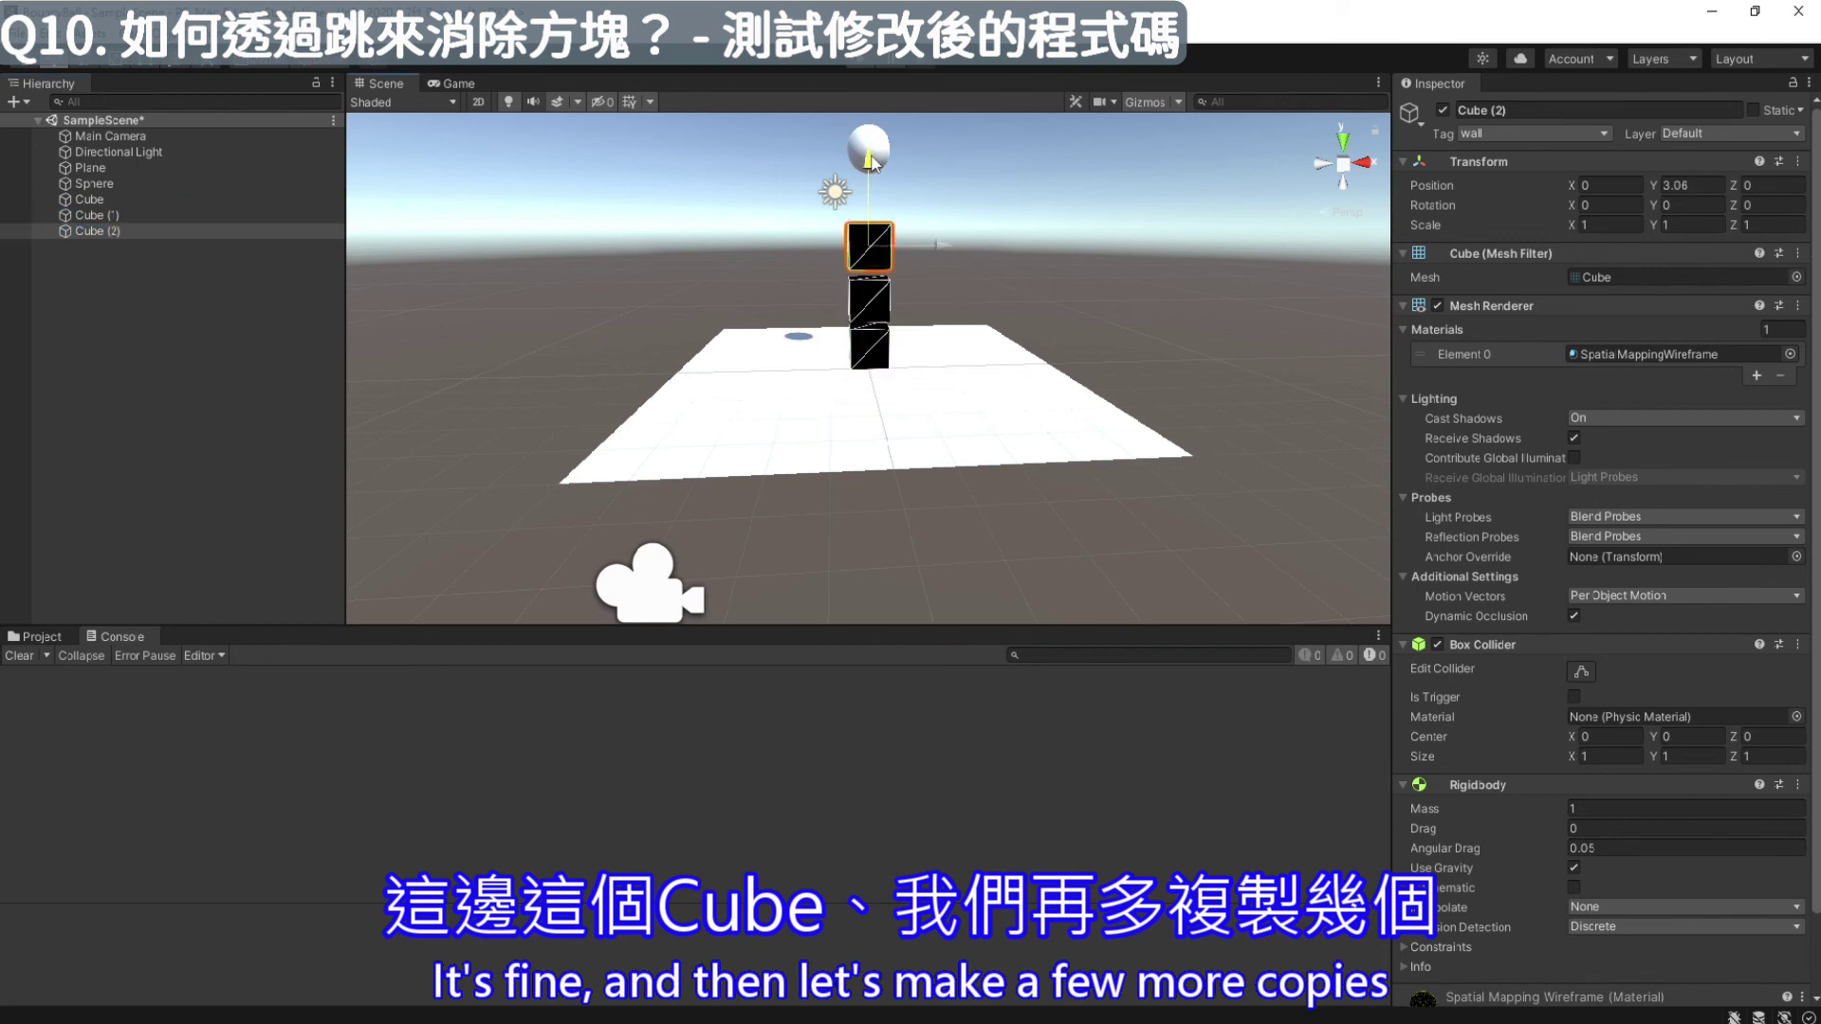
{"action": "left_click", "coordinate": [859, 59]}
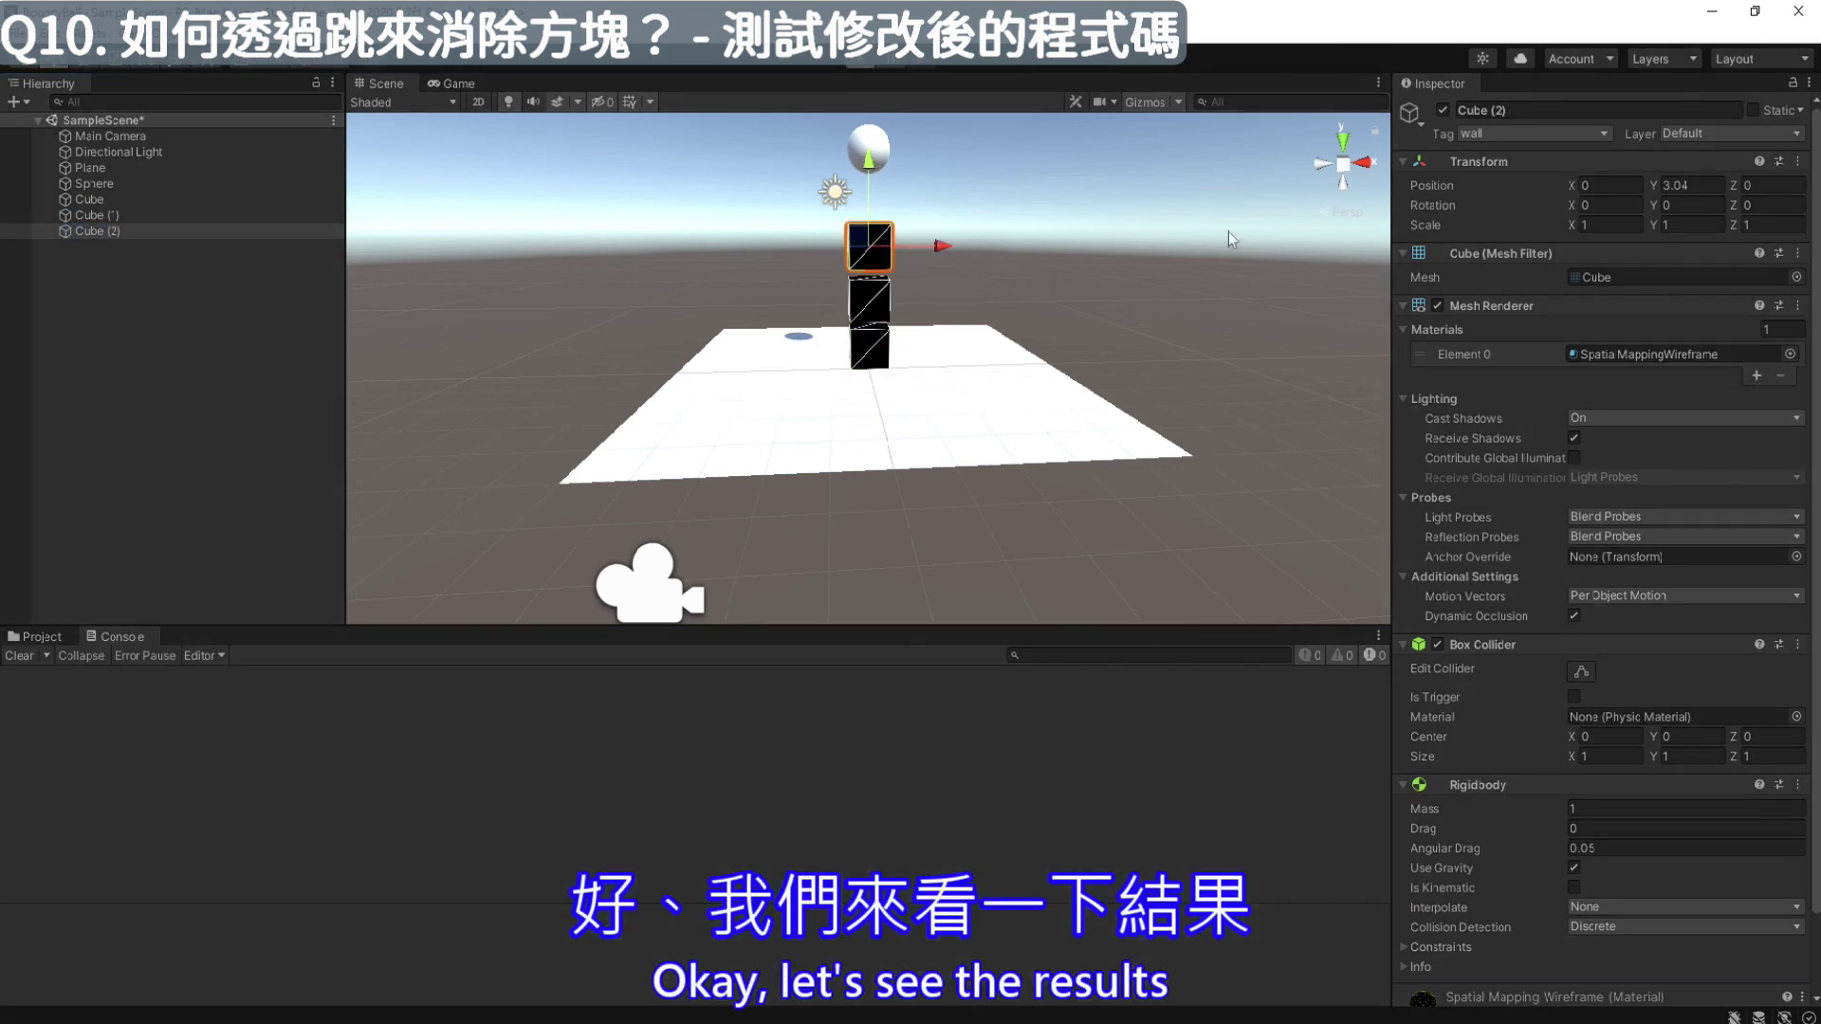